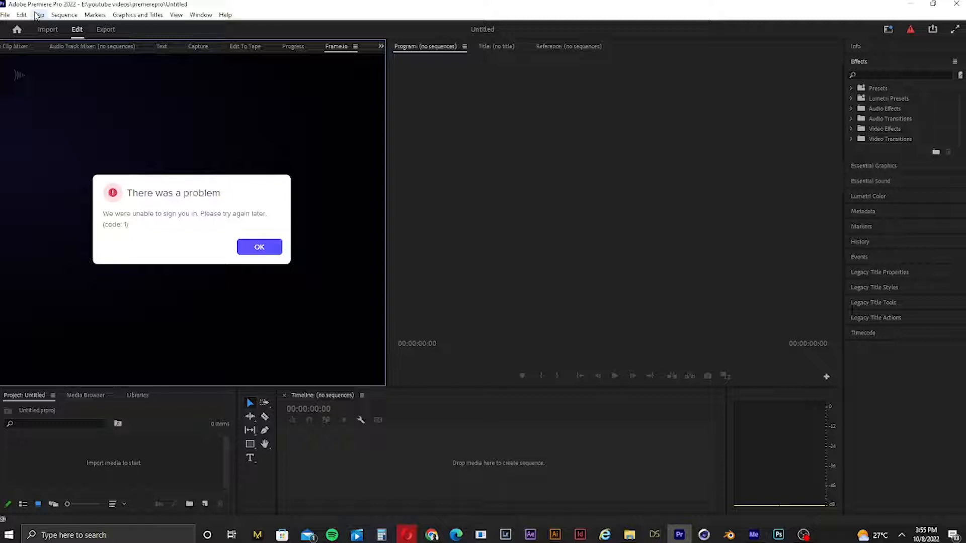
Switch to Chrome and look through the Pexels "walking to work" video results for stock footage.
click(53, 44)
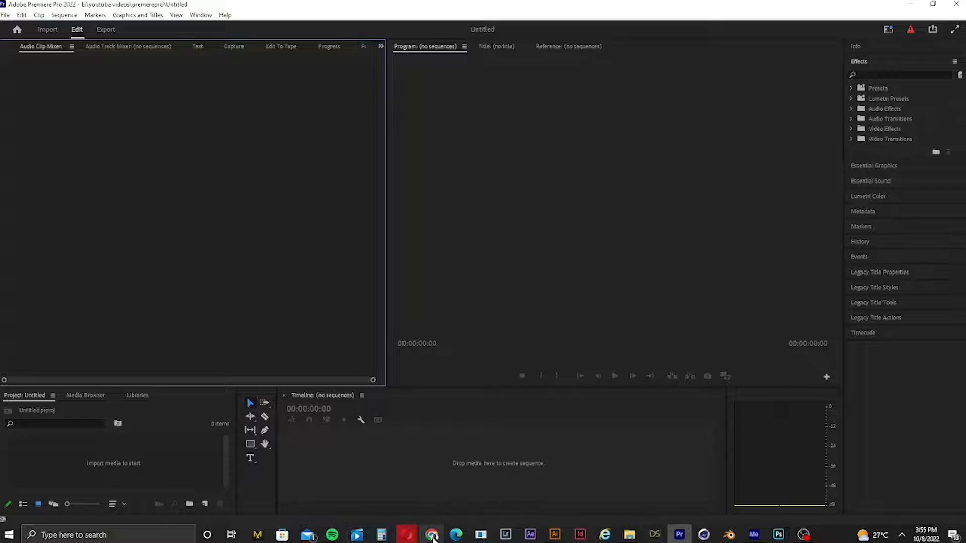
click(432, 534)
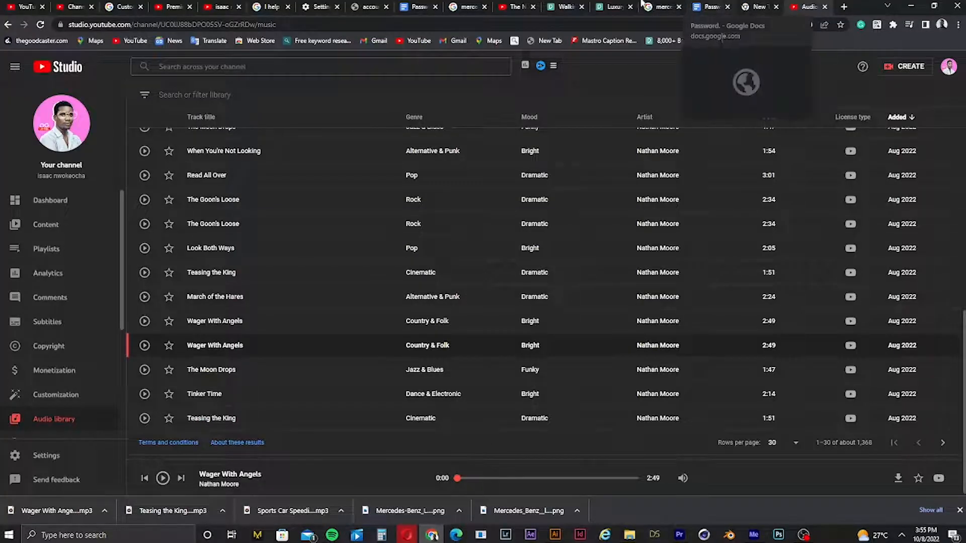
click(565, 7)
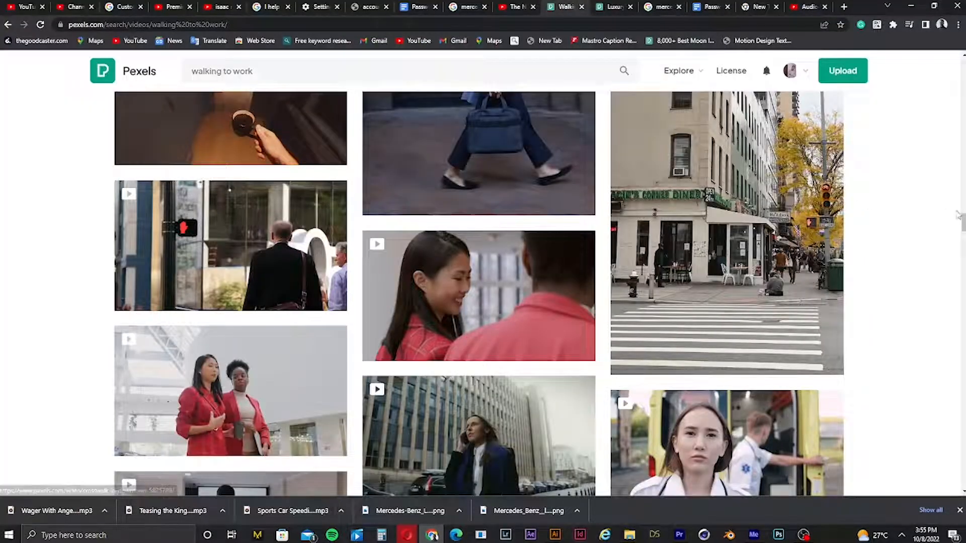
drag(955, 216, 957, 169)
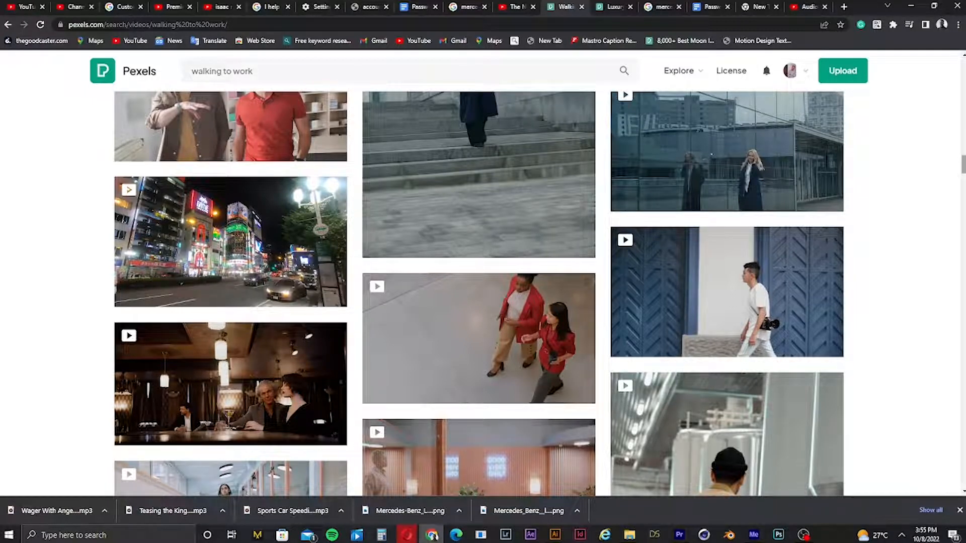
drag(962, 165, 954, 79)
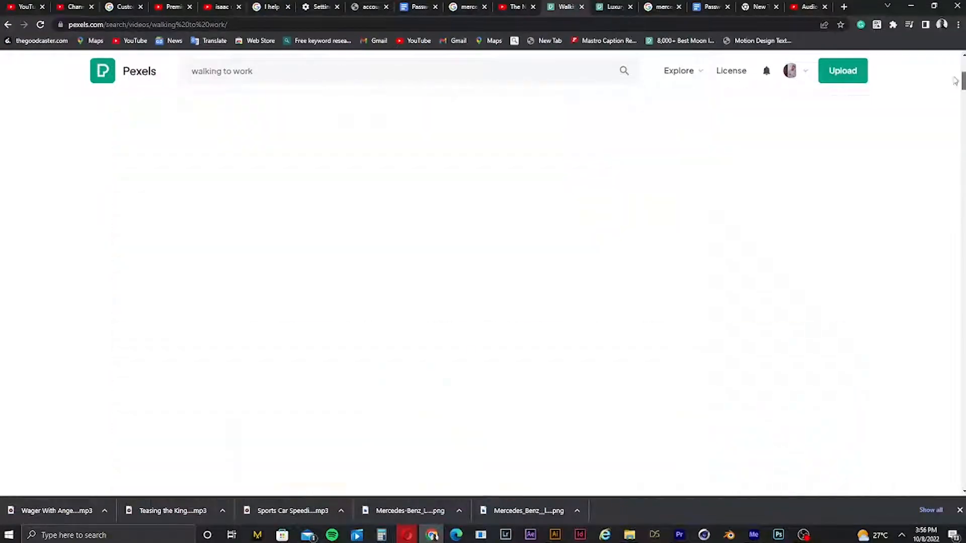
click(608, 9)
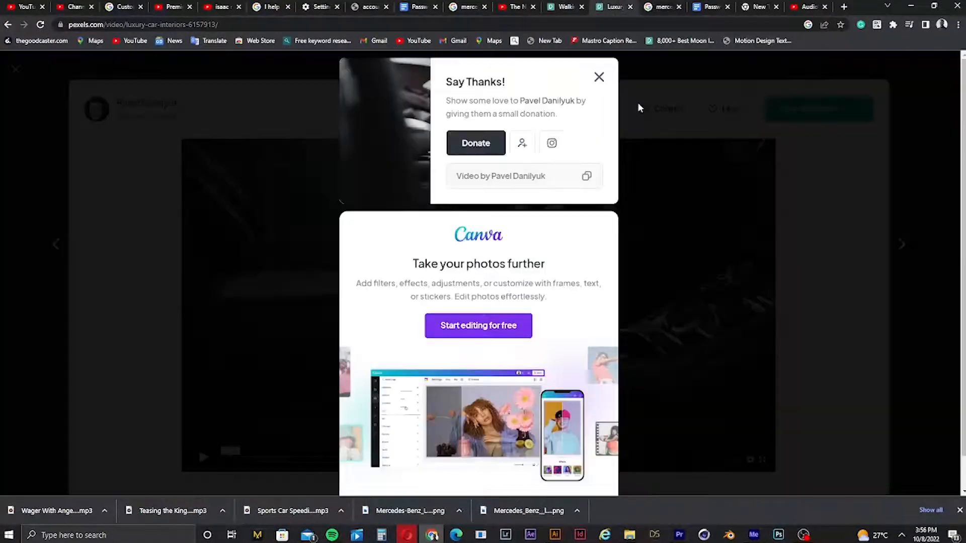
click(563, 6)
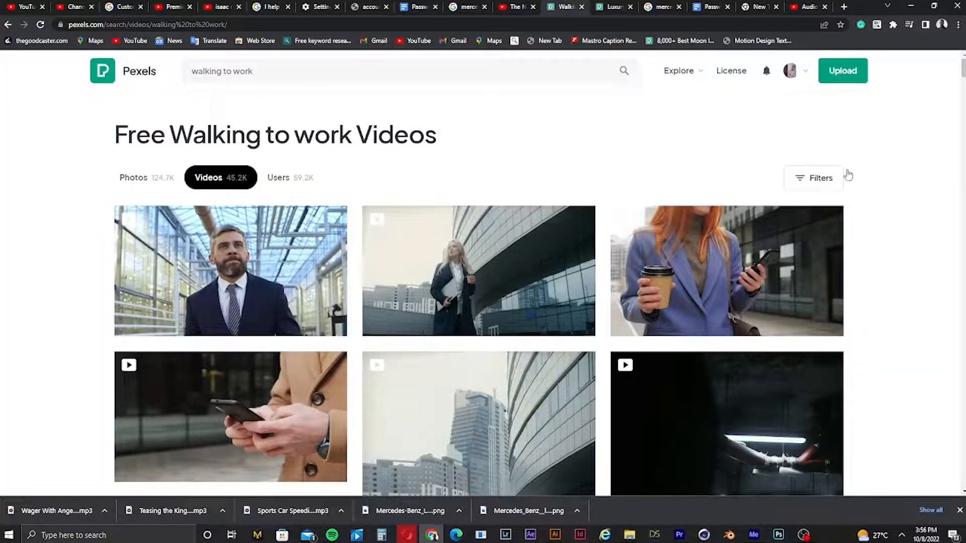
drag(964, 70, 964, 134)
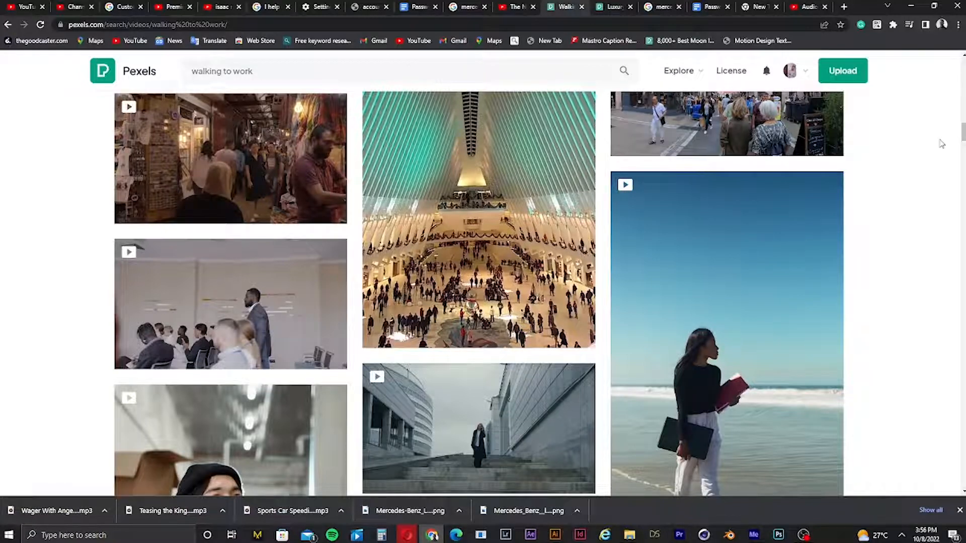
drag(963, 132, 964, 66)
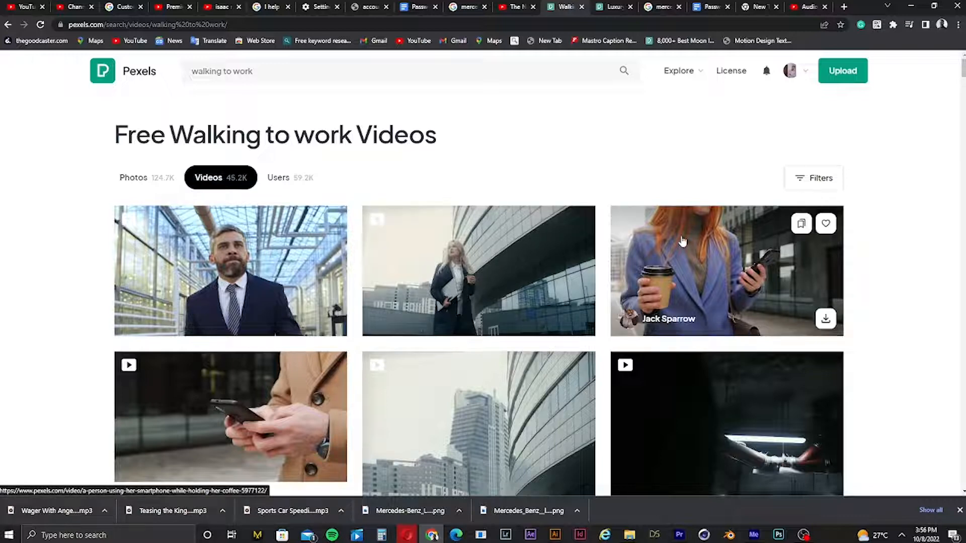
Dismiss the thank-you pop-up on the luxury car interiors video and browse the Pexels "benz car interior" video results.
click(609, 7)
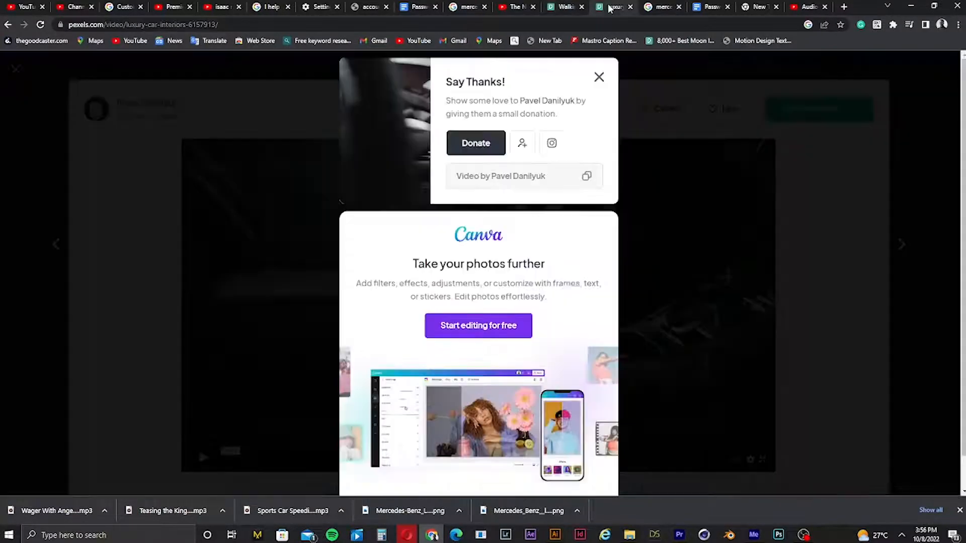
click(599, 77)
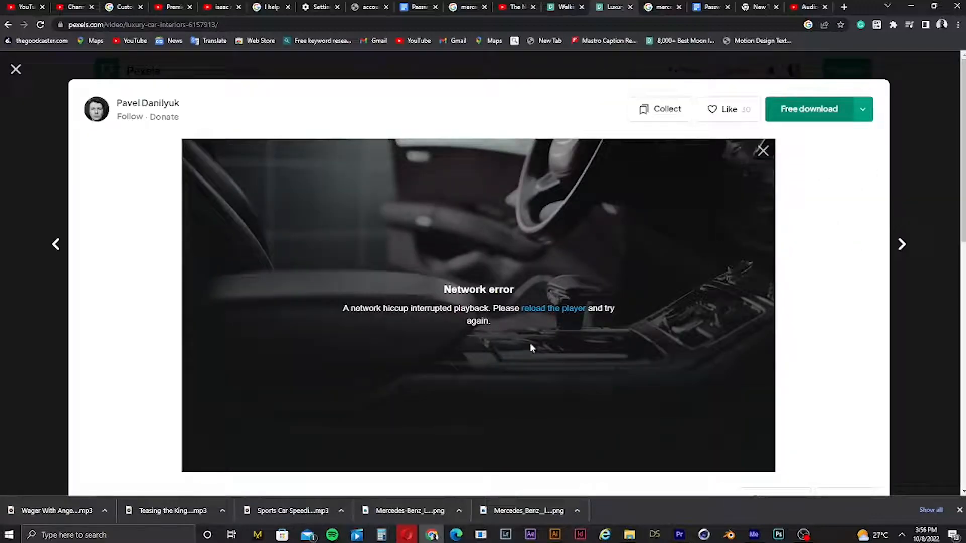
scroll(566, 402, down, 2)
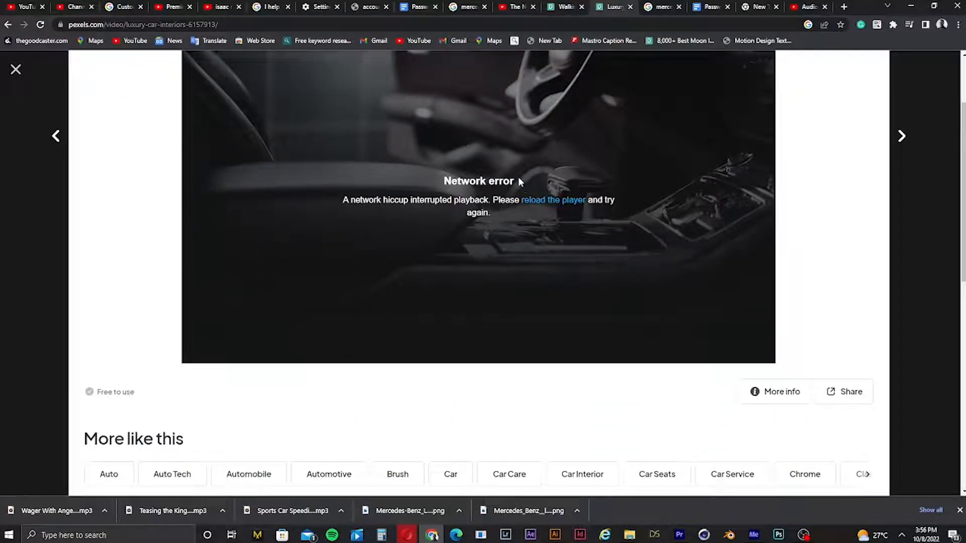
click(50, 279)
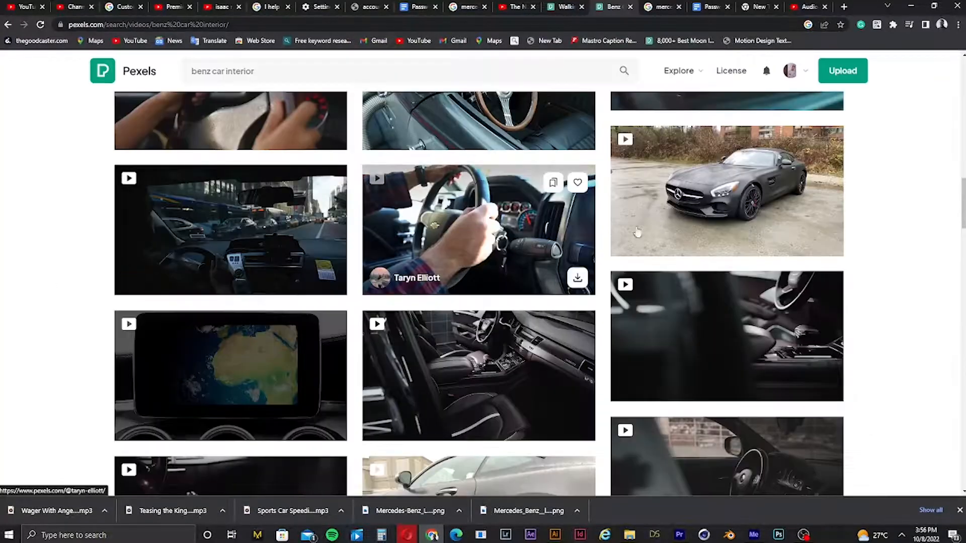
drag(960, 210, 963, 284)
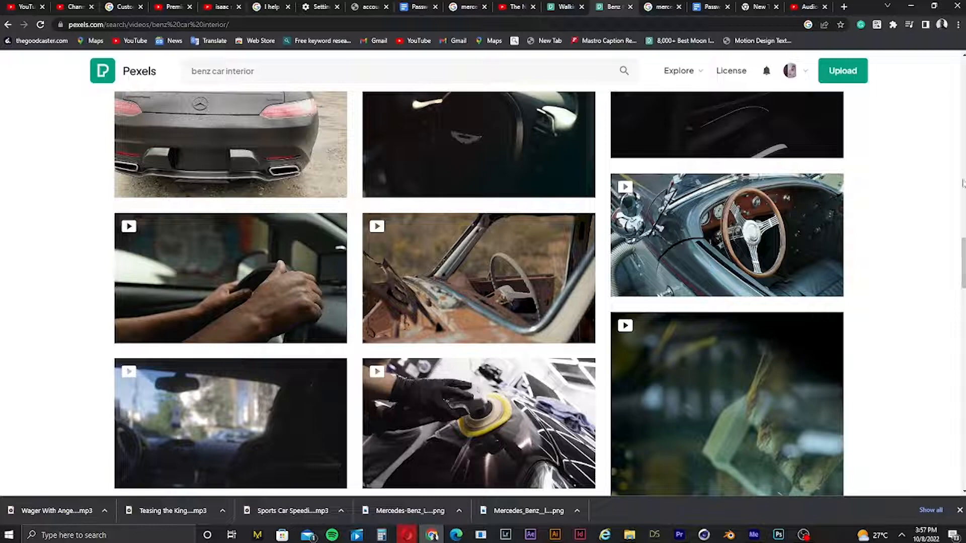
scroll(479, 294, down, 15)
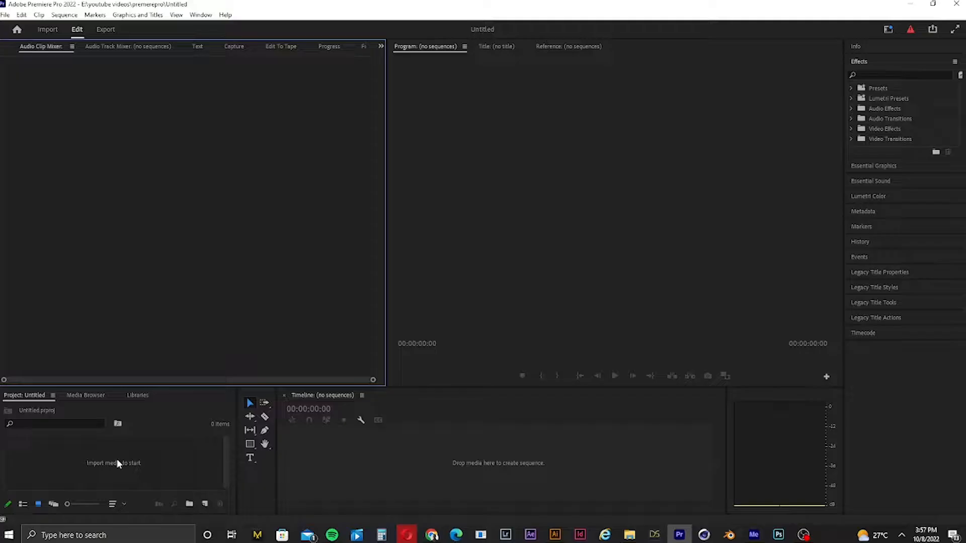
In Premiere Pro, import today's five clips from Downloads plus production ID_4213088, production ID_4281214 and Pexels Videos 1437396.
click(126, 449)
double_click(126, 448)
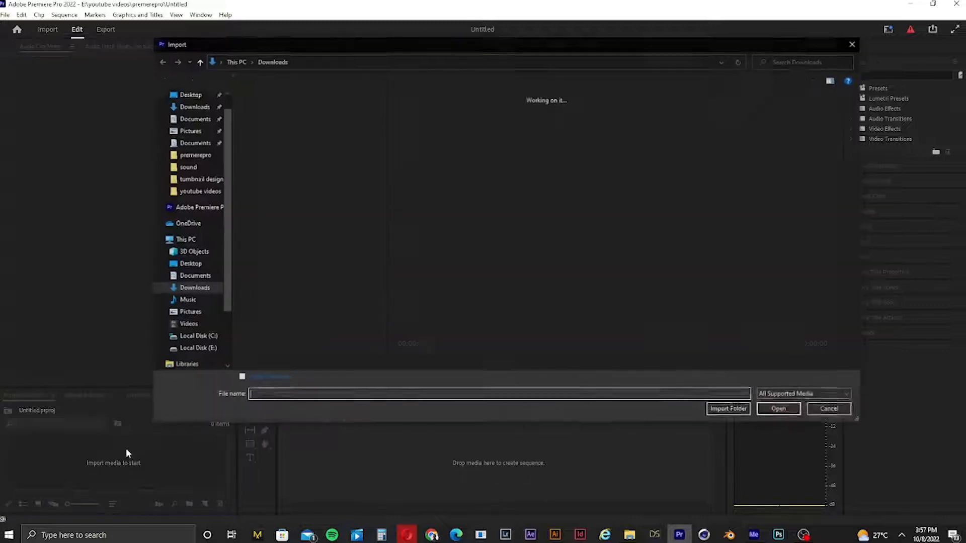
click(255, 144)
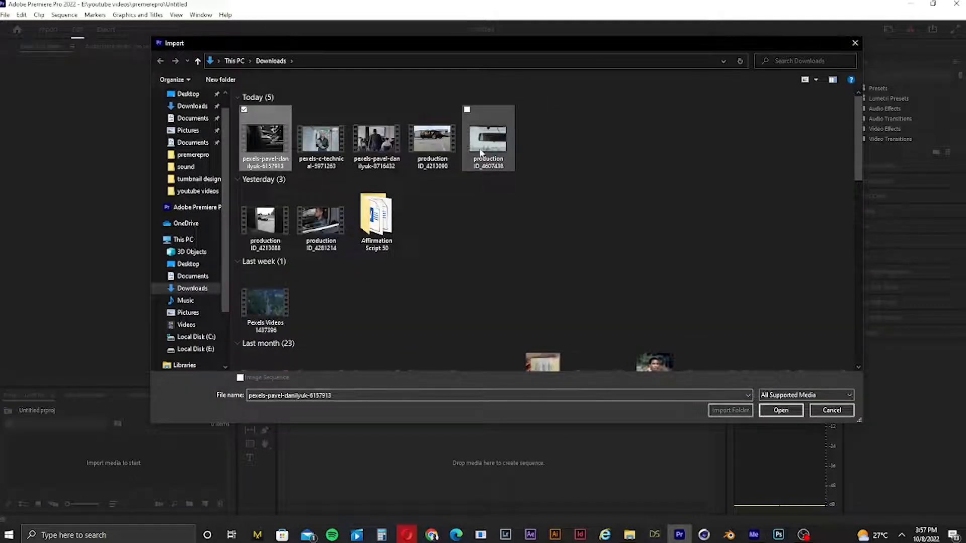
ctrl+click(487, 139)
drag(571, 119, 241, 146)
scroll(862, 144, down, 1)
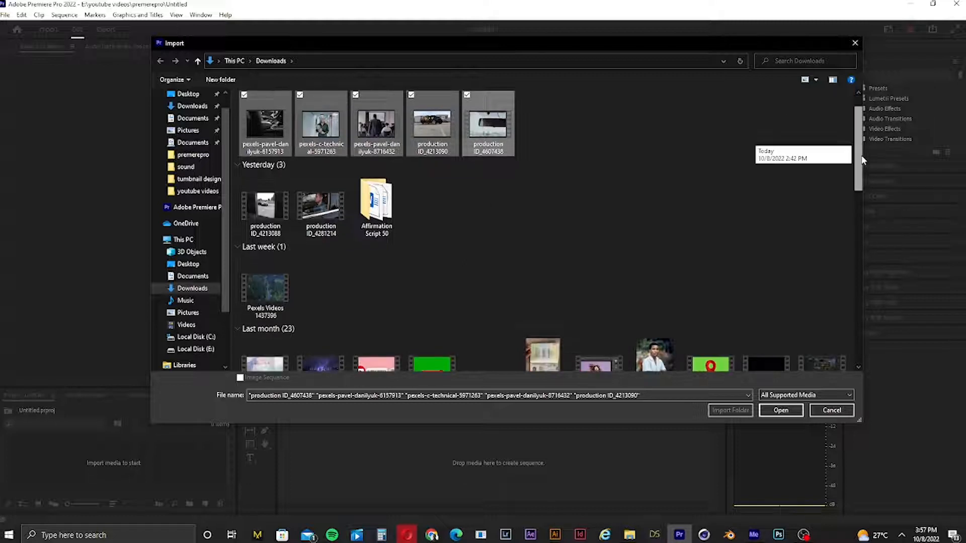
ctrl+click(278, 202)
ctrl+click(304, 207)
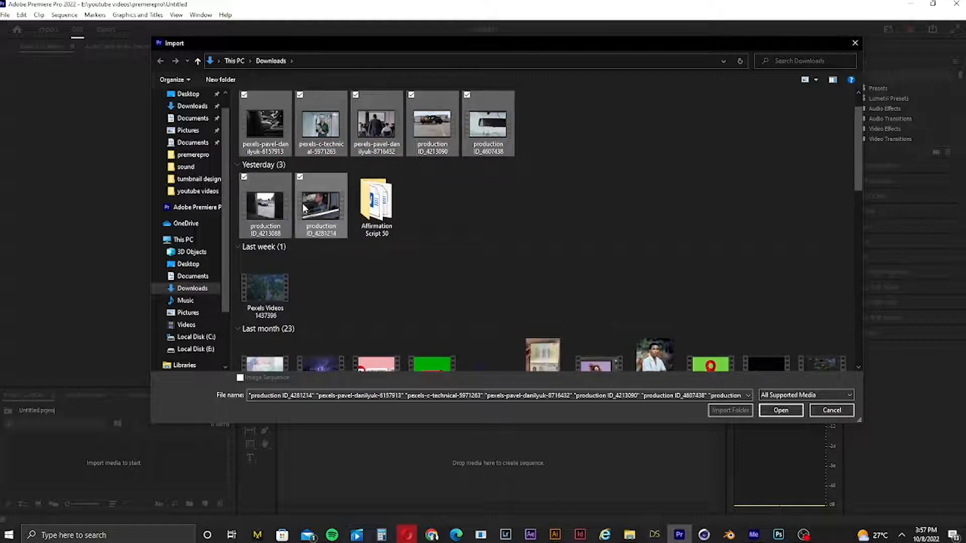
ctrl+click(281, 310)
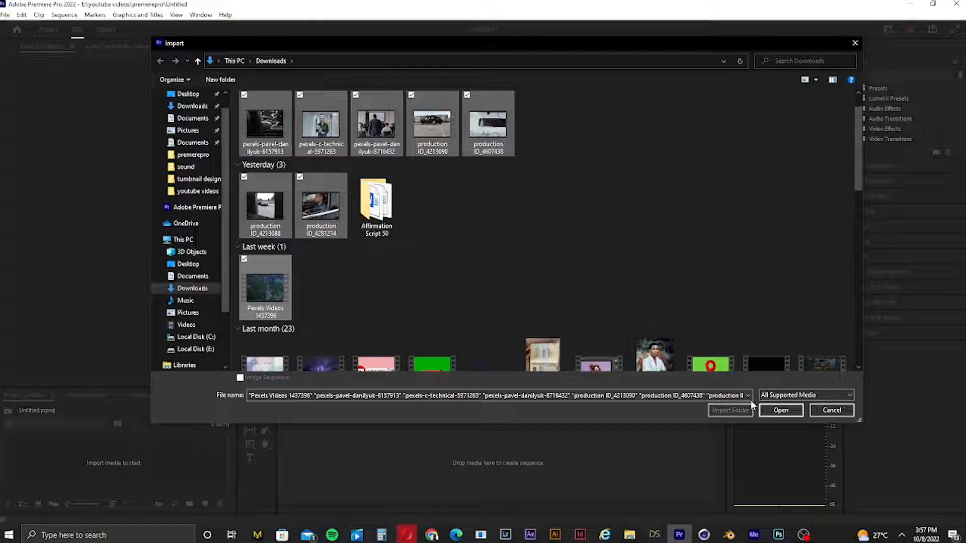
click(772, 410)
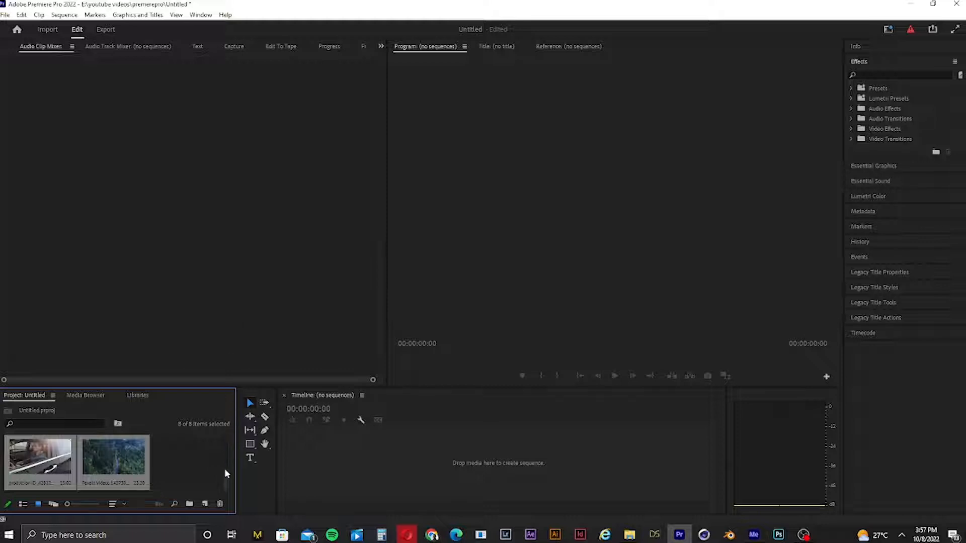
Enlarge the project bin and timeline area, and open the Pexels Videos 1437396 clip in the source monitor.
mouse_move(225, 477)
mouse_down()
mouse_move(223, 435)
mouse_move(242, 508)
mouse_move(224, 437)
mouse_move(229, 462)
mouse_up()
drag(417, 387, 417, 348)
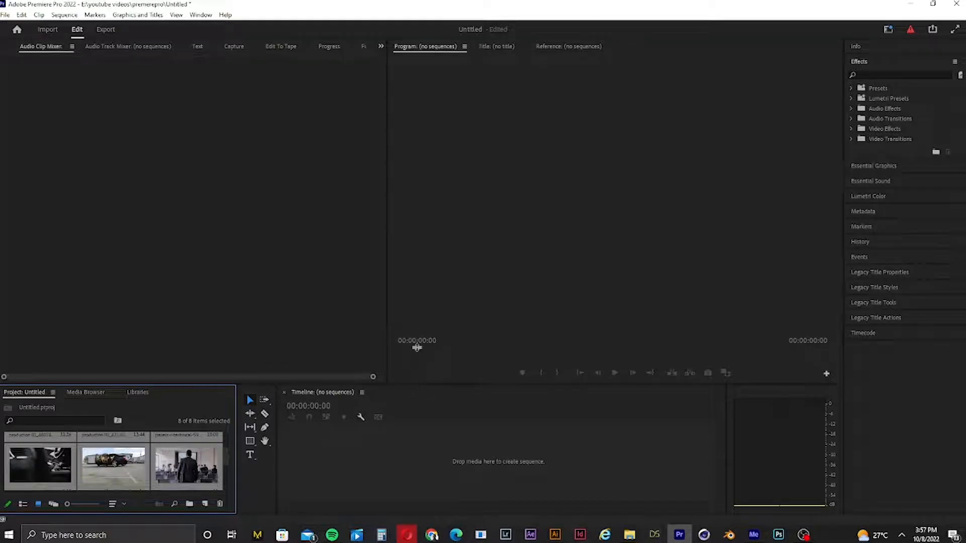
double_click(176, 478)
key(Escape)
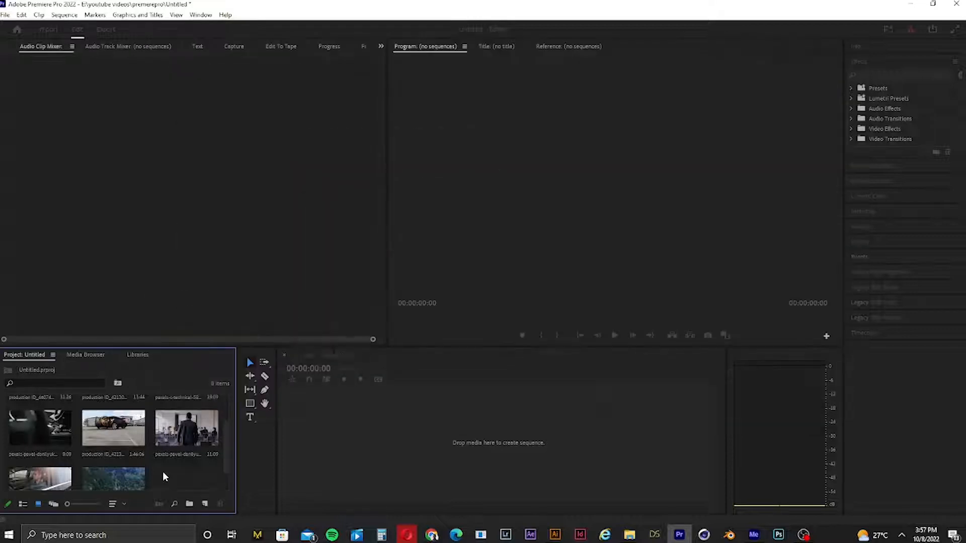
click(133, 476)
double_click(133, 476)
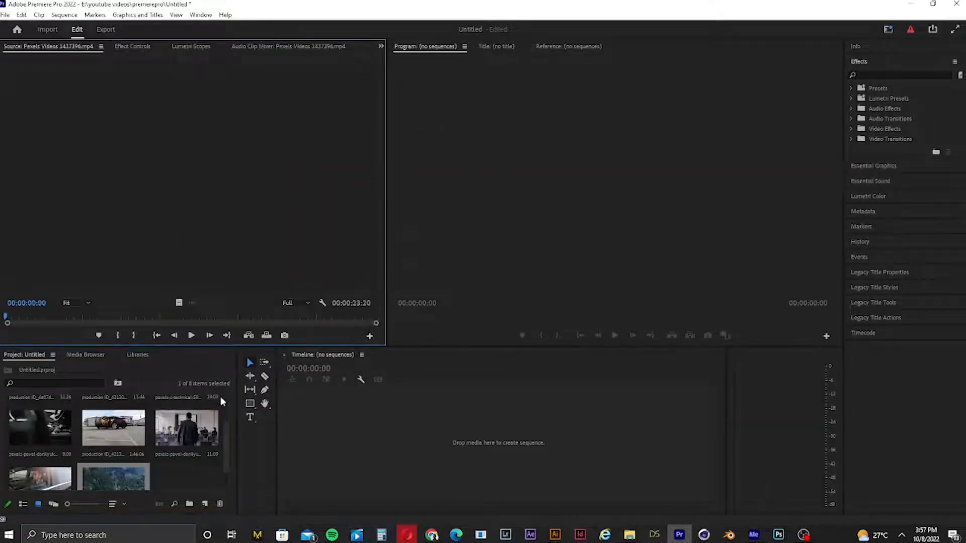
Scrub through the forest road clip and play it from near its start to review the footage.
drag(7, 316, 205, 300)
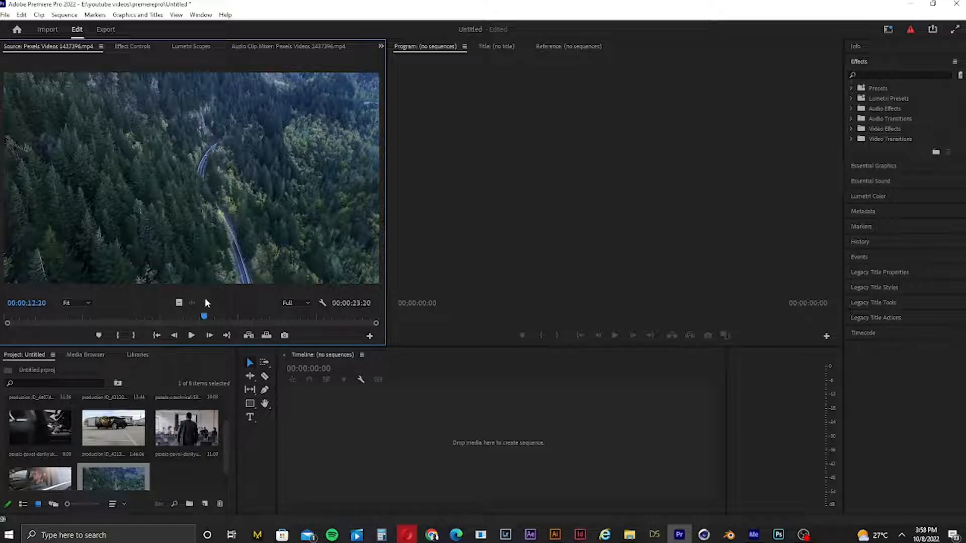
drag(206, 316, 152, 316)
scroll(126, 464, down, 1)
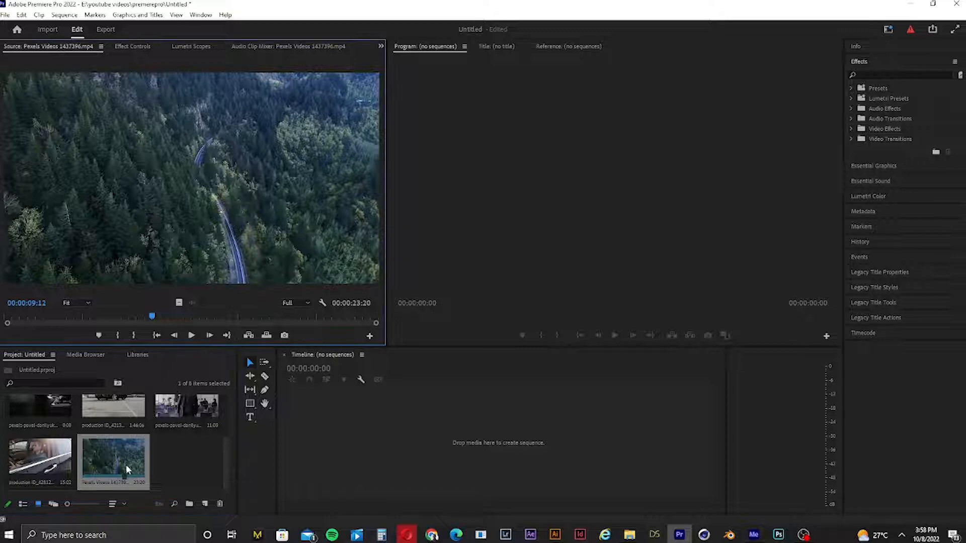
drag(153, 316, 10, 305)
key(space)
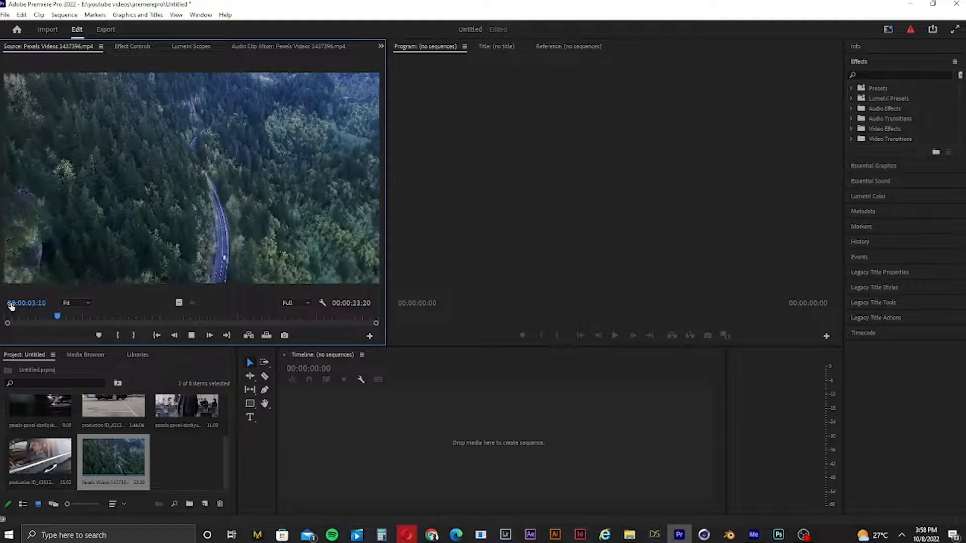
key(space)
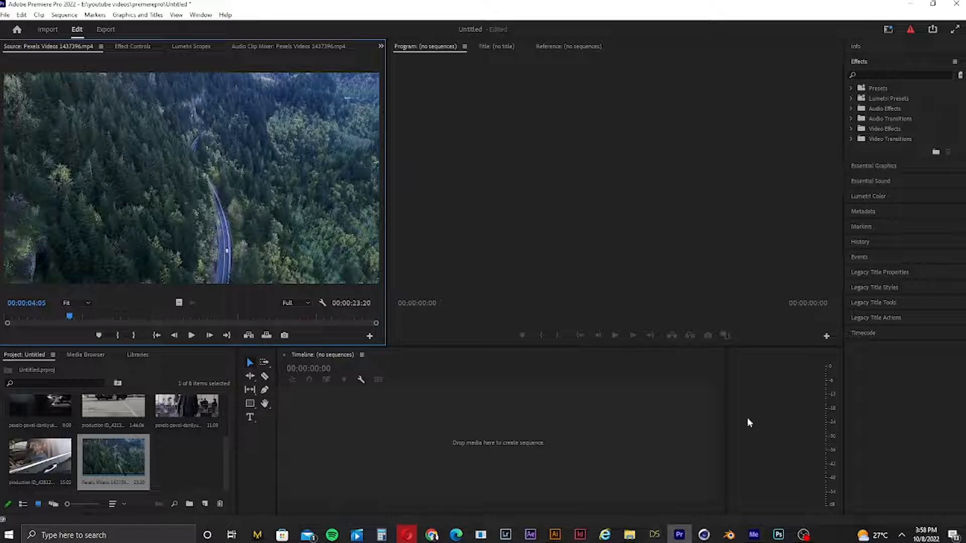
Play the source clip from its start, marking an in point at about 2 seconds and an out point at about 11 seconds.
drag(91, 320, 5, 320)
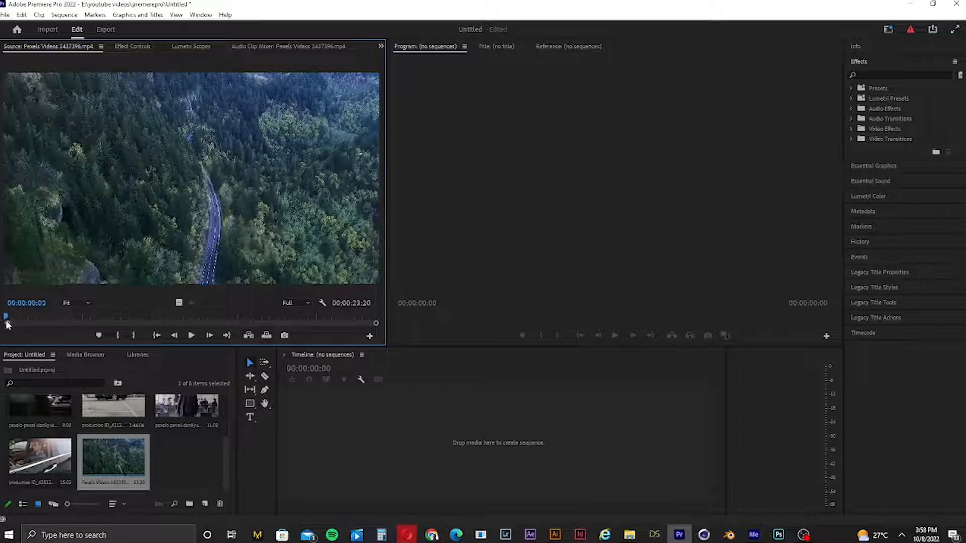
key(space)
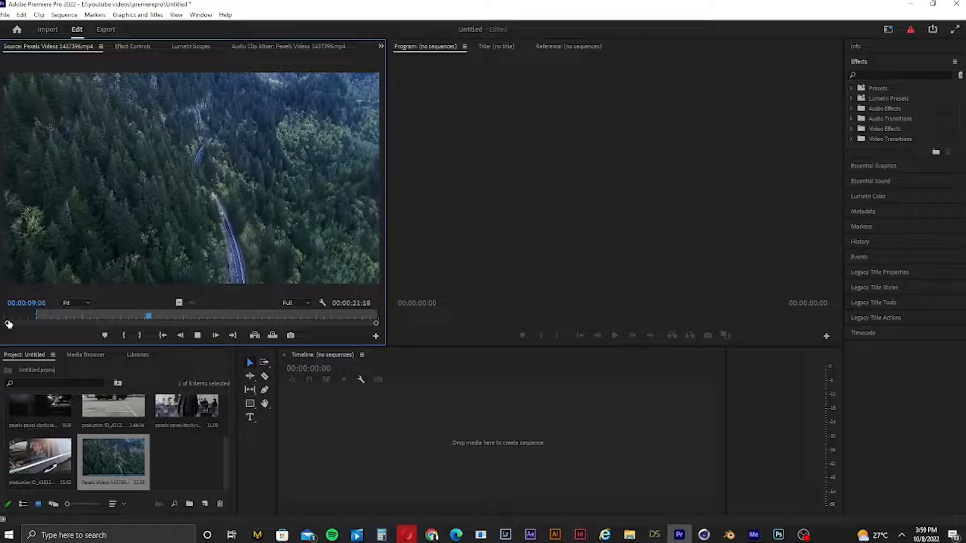
key(o)
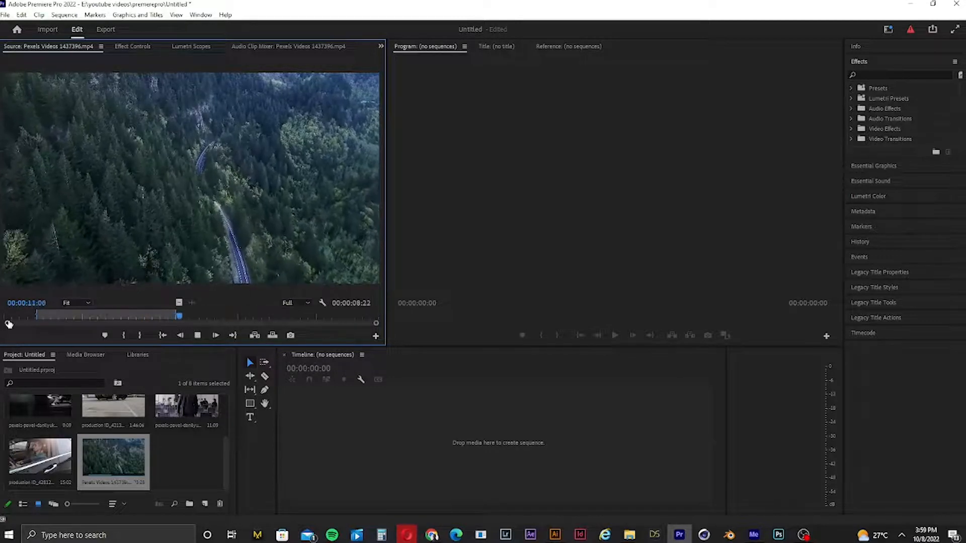
key(space)
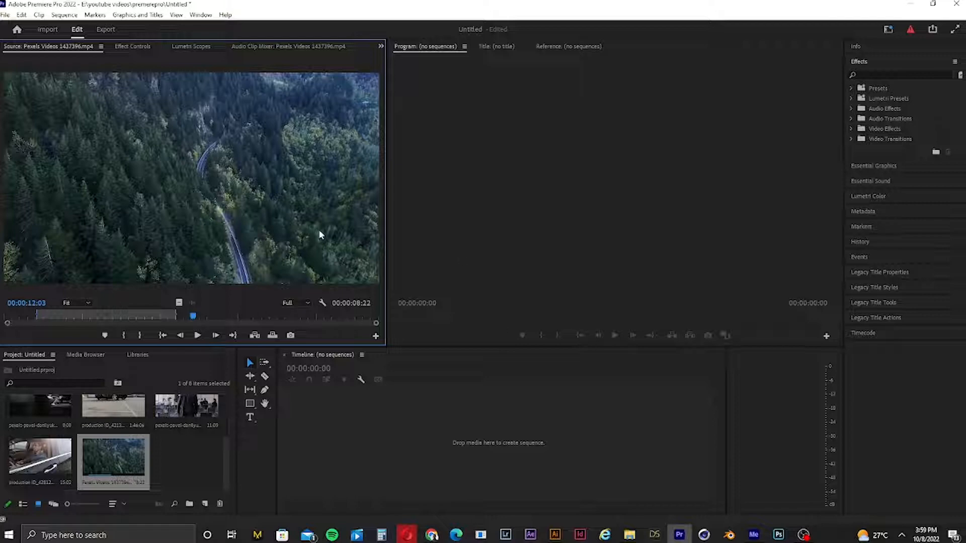
Check the end of the marked range and place that portion of the clip in the empty timeline as a new sequence.
mouse_move(189, 318)
mouse_down()
mouse_move(59, 319)
mouse_move(37, 314)
mouse_move(35, 302)
mouse_move(41, 312)
mouse_move(42, 305)
mouse_move(190, 327)
mouse_move(174, 320)
mouse_up()
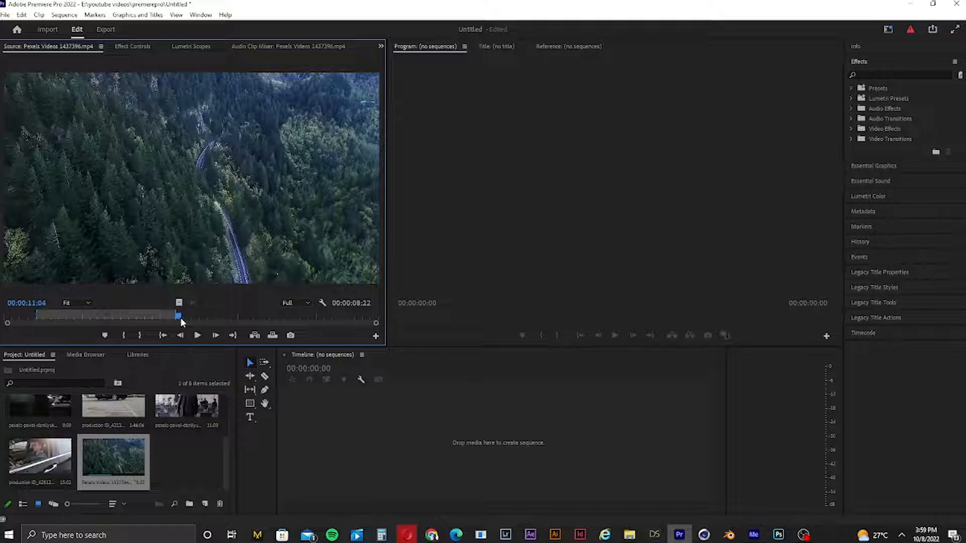
drag(173, 321, 177, 322)
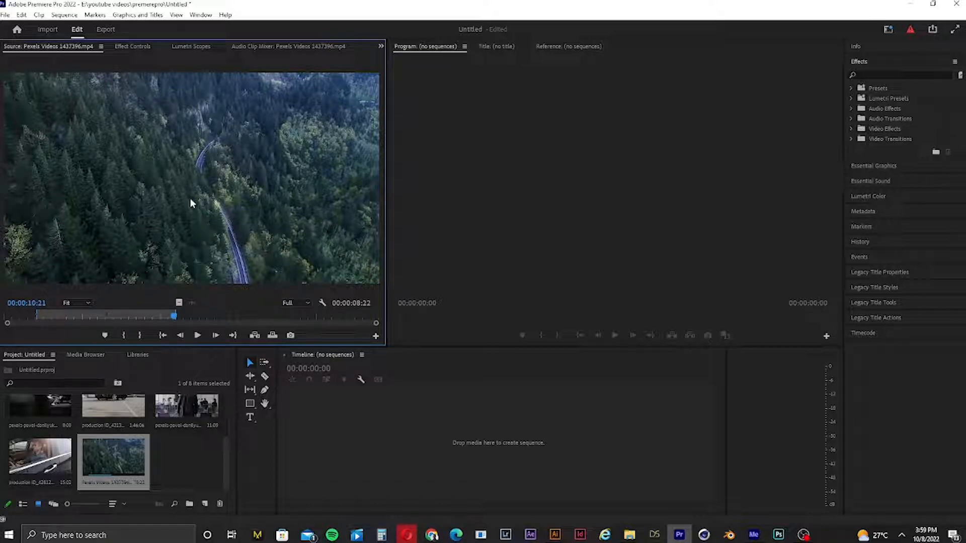
drag(173, 316, 166, 316)
drag(203, 242, 305, 400)
drag(355, 439, 354, 440)
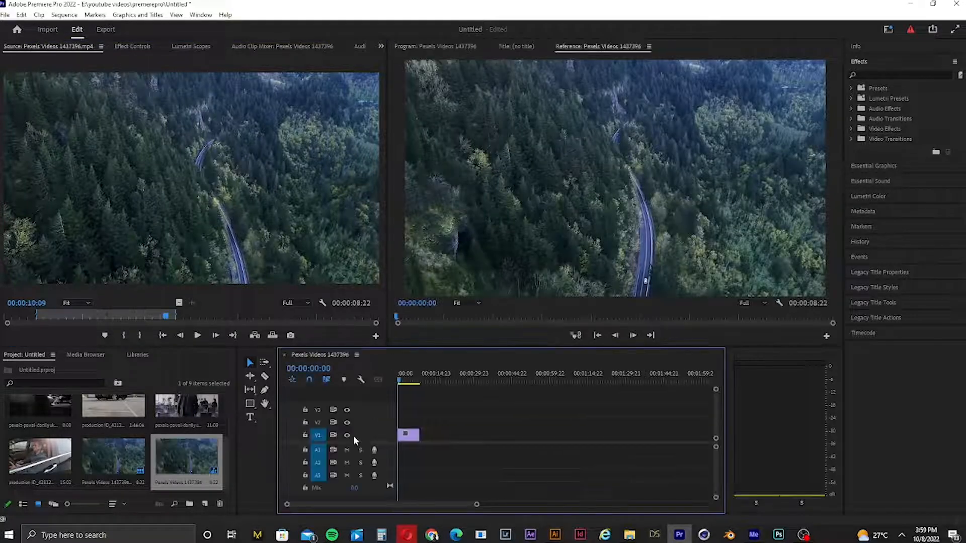
Preview the beginning of the sequence, and open the production ID_4213088 black car clip in the source monitor.
key(space)
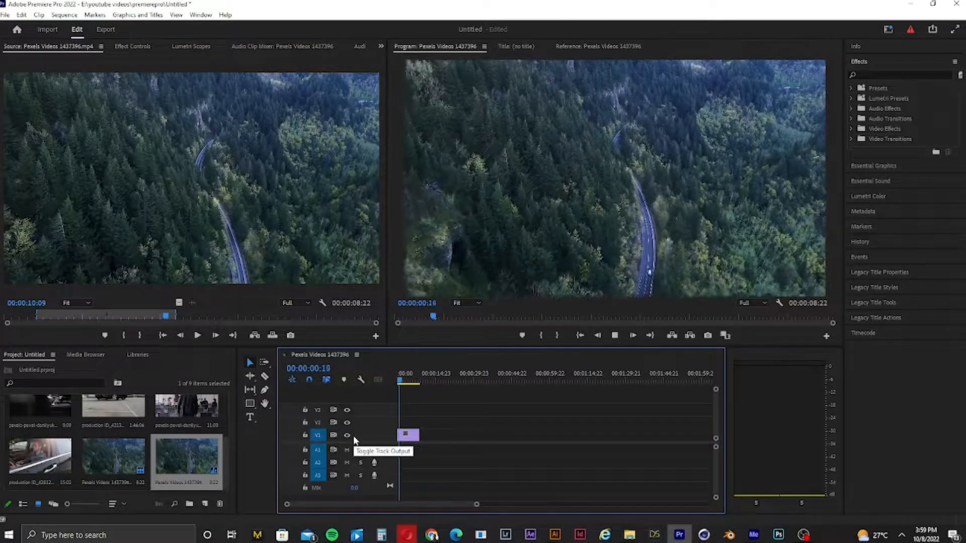
key(space)
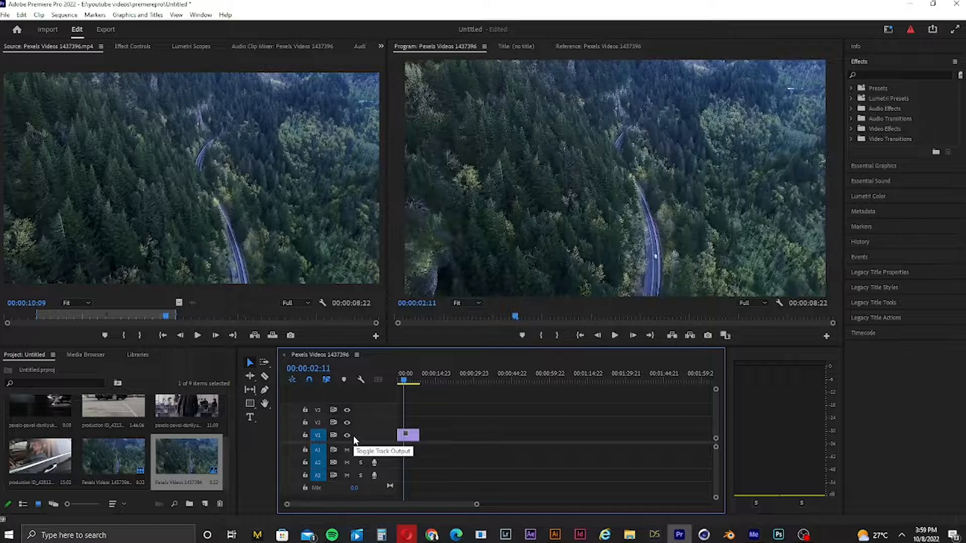
drag(227, 470, 231, 432)
click(150, 449)
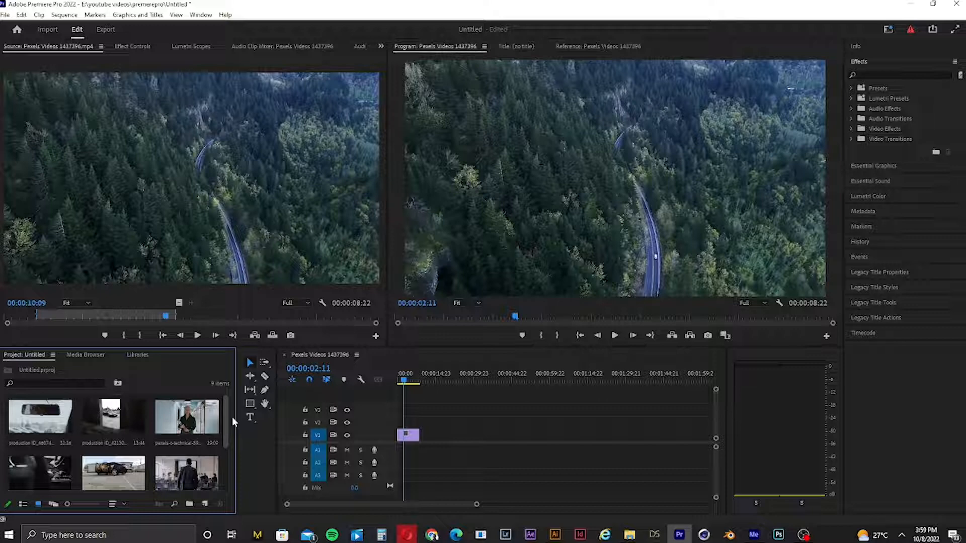
click(104, 428)
double_click(104, 424)
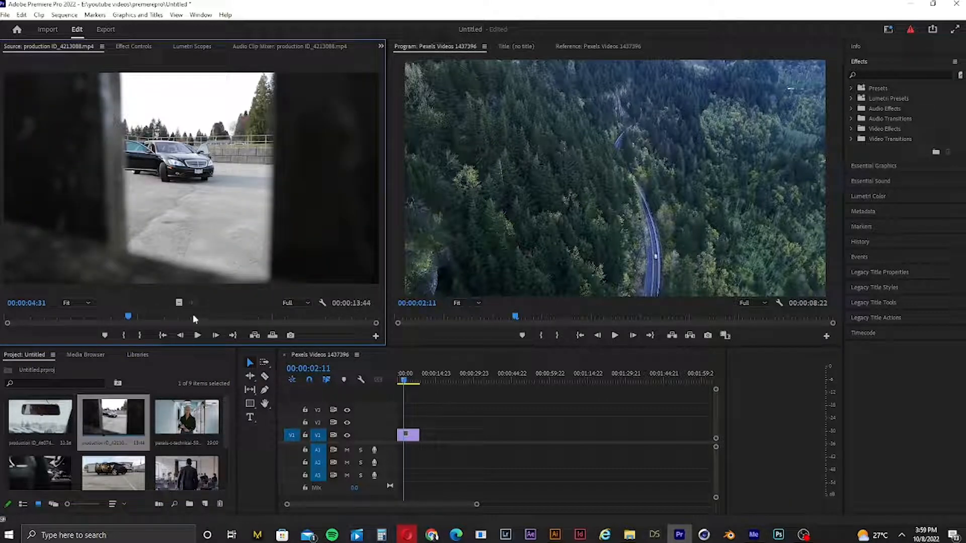
Mark a range of about 00:00:02:45 in the black car clip and place it directly after the forest road clip on V1.
drag(139, 328, 0, 306)
key(space)
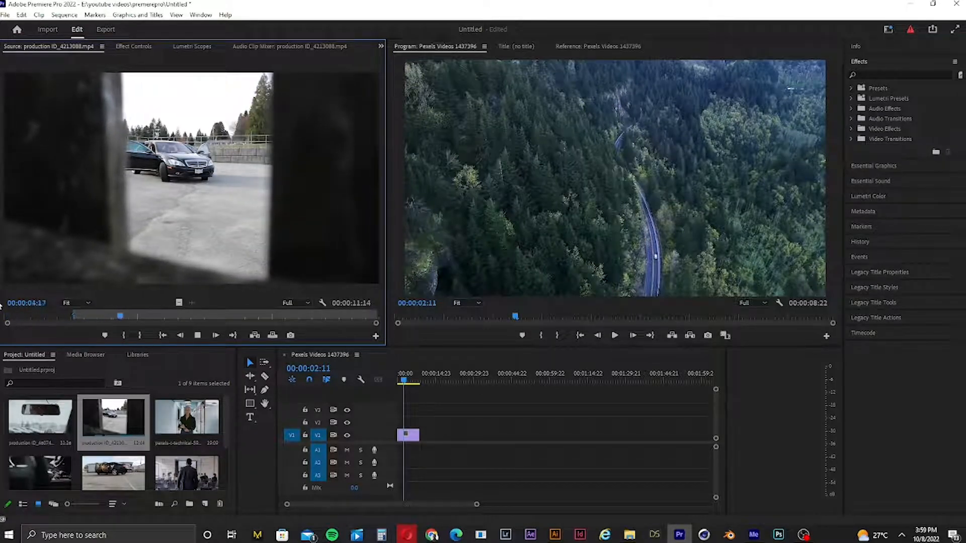
key(o)
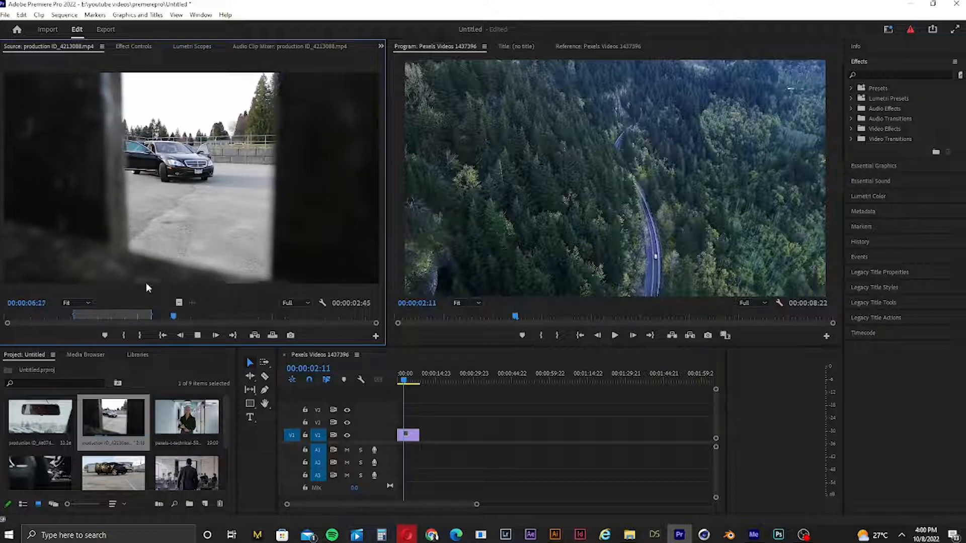
drag(283, 398, 422, 441)
Play the sequence across the cut from the forest road to the car shot and check the car clip's framing.
key(space)
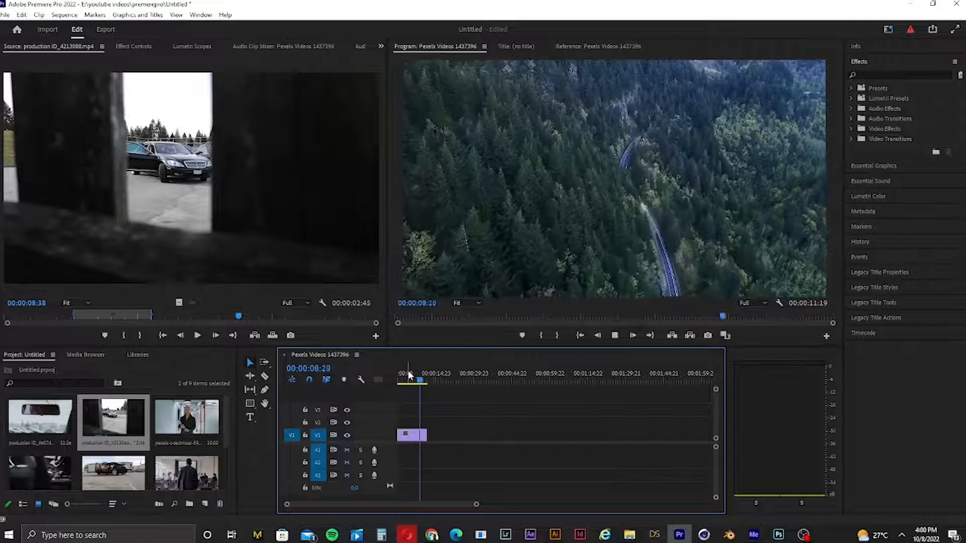
key(space)
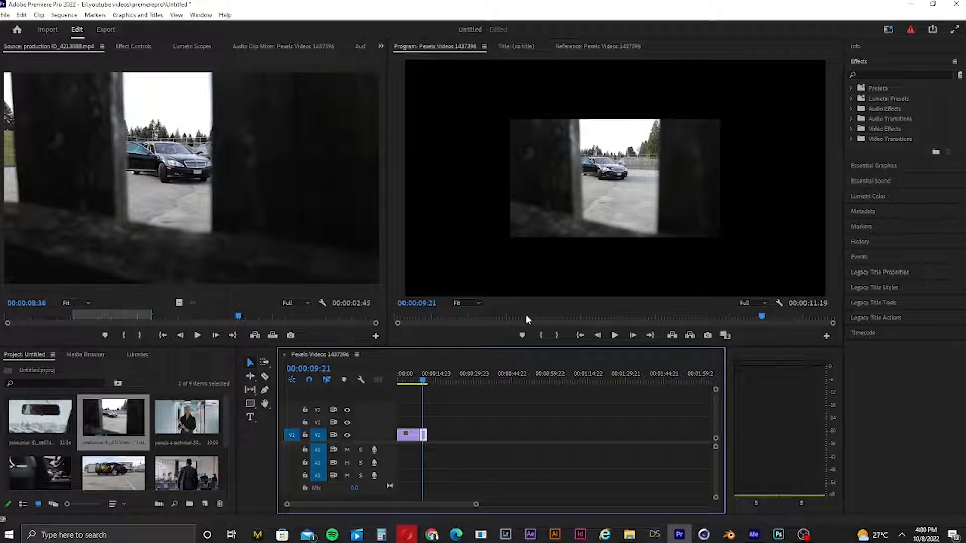
mouse_move(427, 384)
mouse_down()
mouse_move(455, 377)
mouse_move(424, 373)
mouse_up()
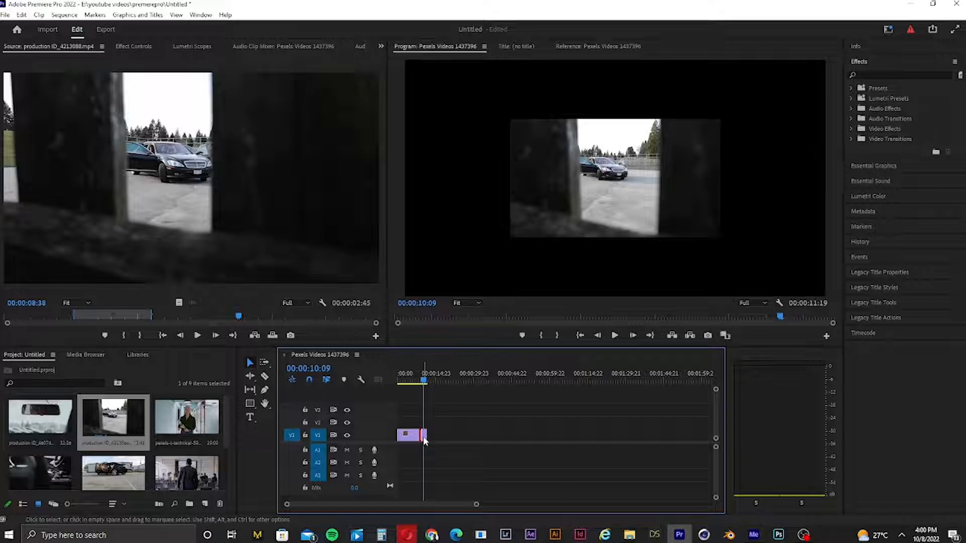
Set the black car clip's Scale to 200 and scrub across the cut to compare both clips.
click(133, 46)
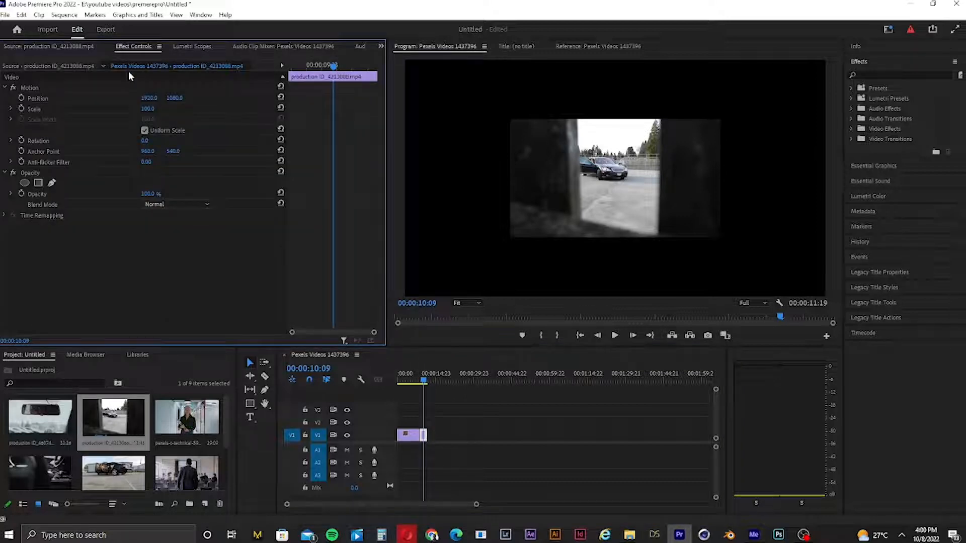
click(147, 109)
text(113)
key(Return)
drag(155, 110, 189, 110)
click(154, 108)
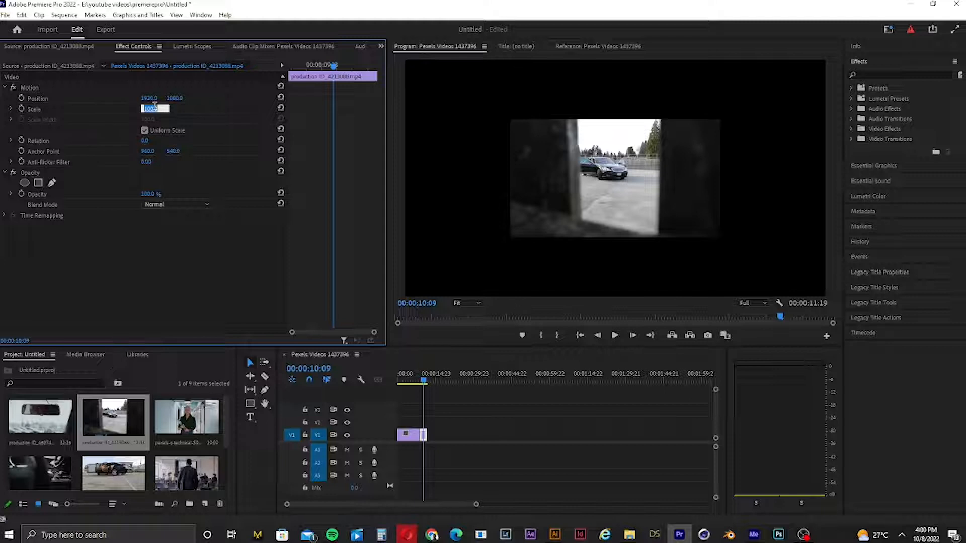
text(200)
key(Return)
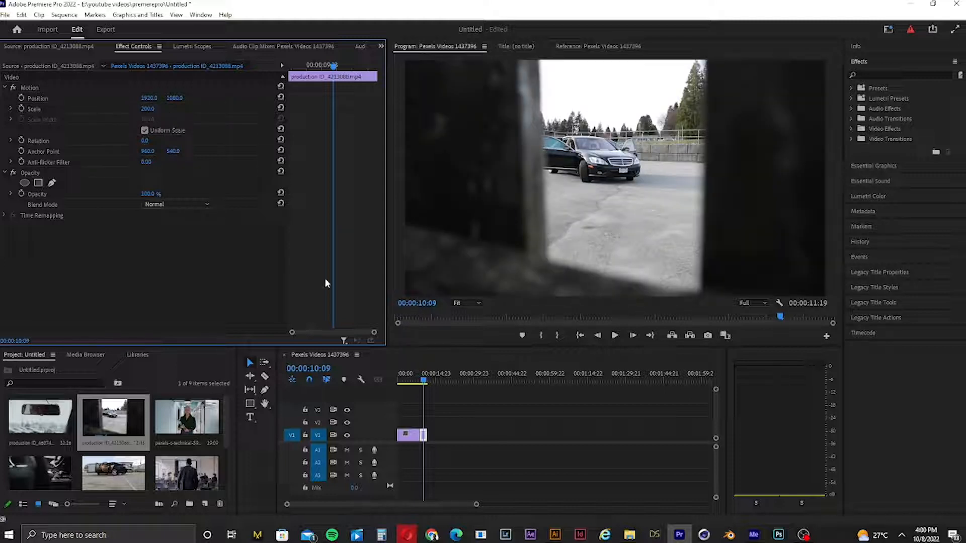
click(420, 381)
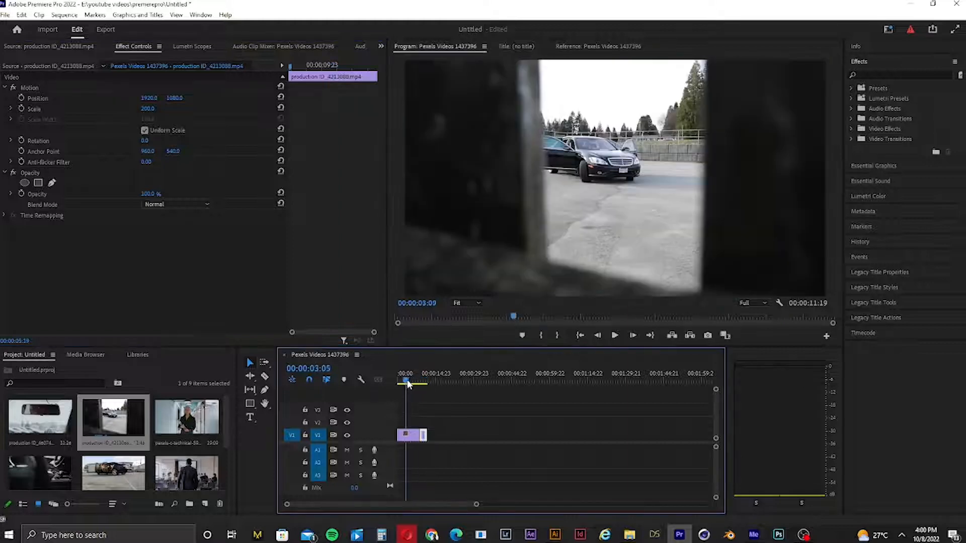
drag(423, 385, 426, 387)
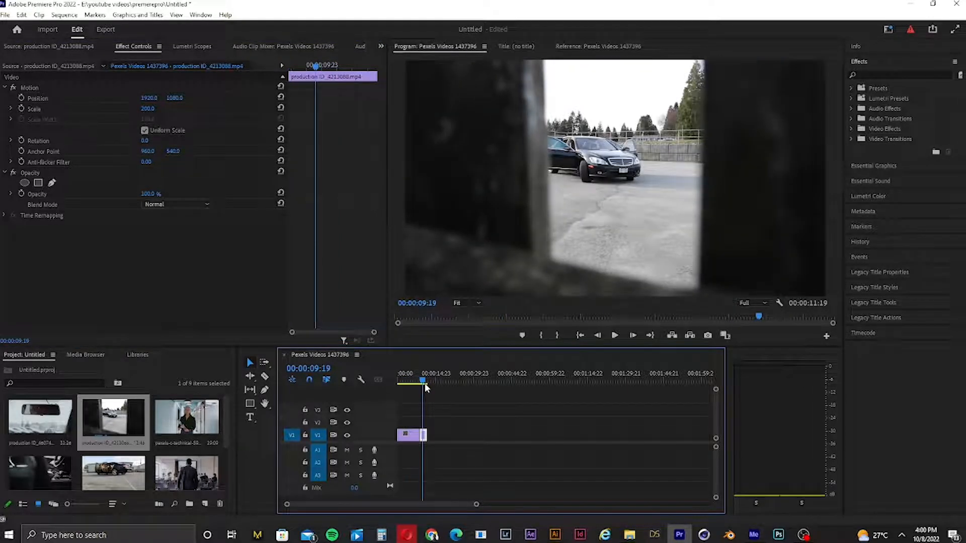
Change the sequence's frame size to 1920 horizontal by 1080 vertical.
click(64, 15)
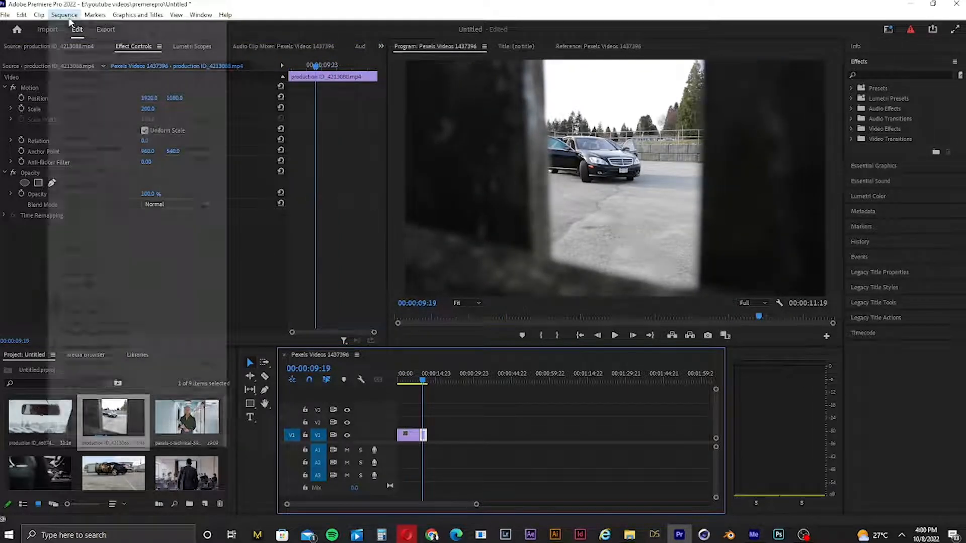
click(83, 25)
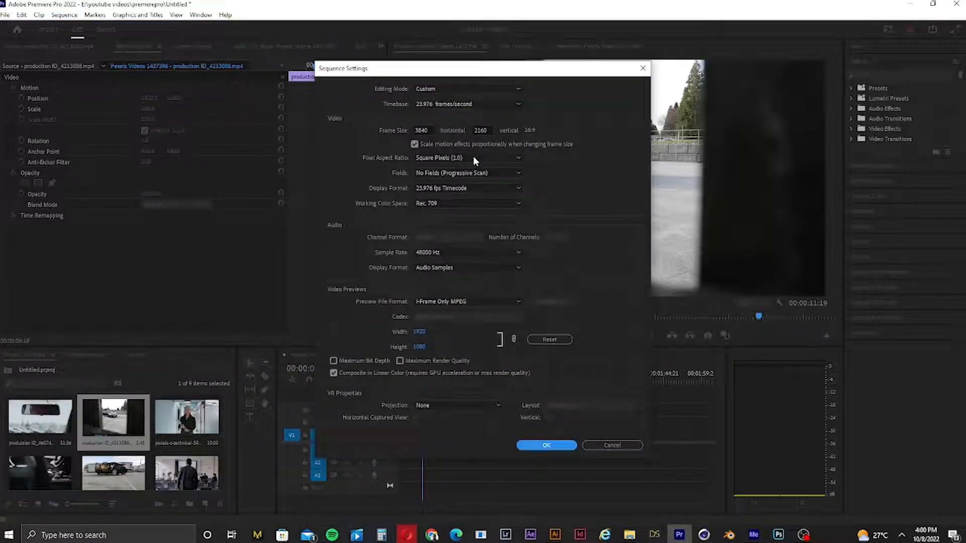
click(430, 127)
text(1920)
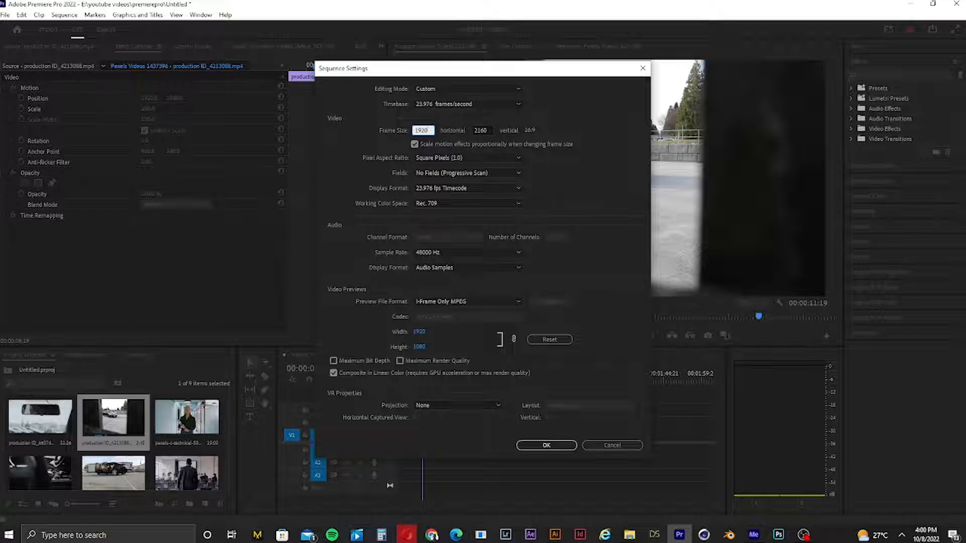
key(Tab)
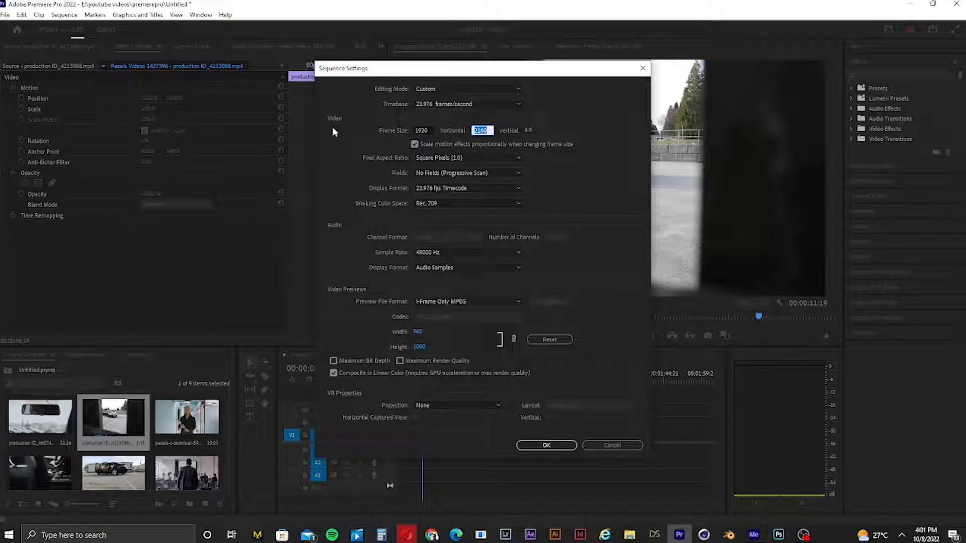
text(10)
click(551, 445)
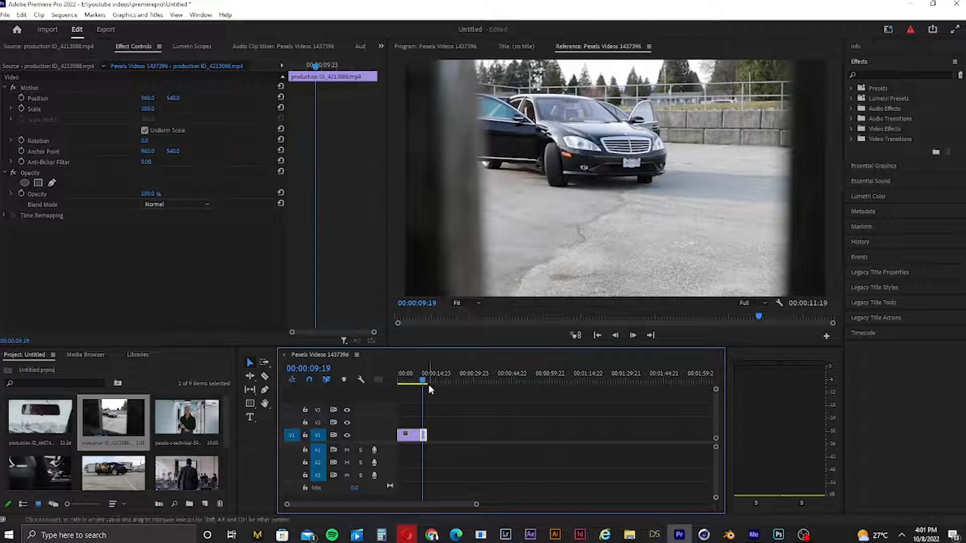
Scrub and play the sequence across the cut to review both clips at the changed frame size.
click(411, 382)
drag(411, 383, 408, 385)
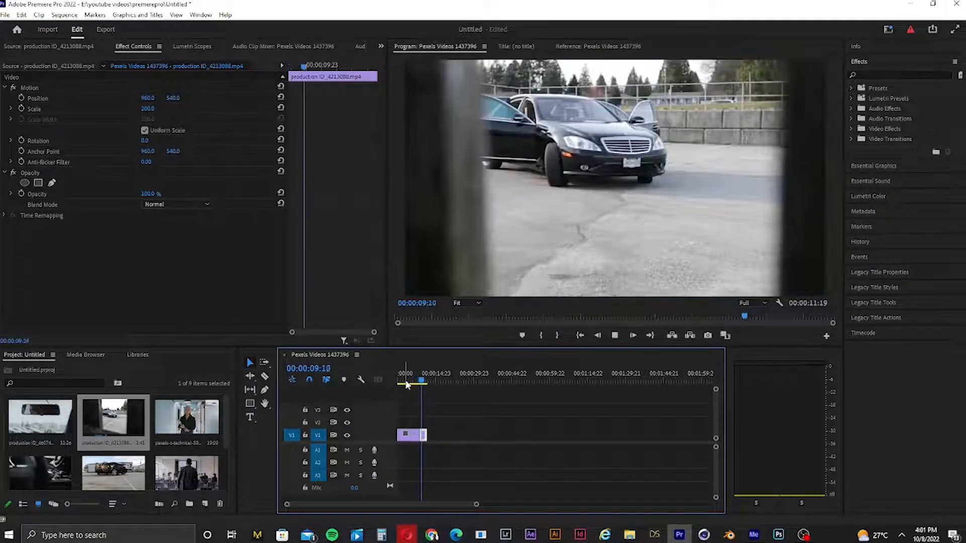
key(space)
drag(425, 386, 408, 385)
Set the forest road clip's Scale to 50 and play it briefly.
click(404, 434)
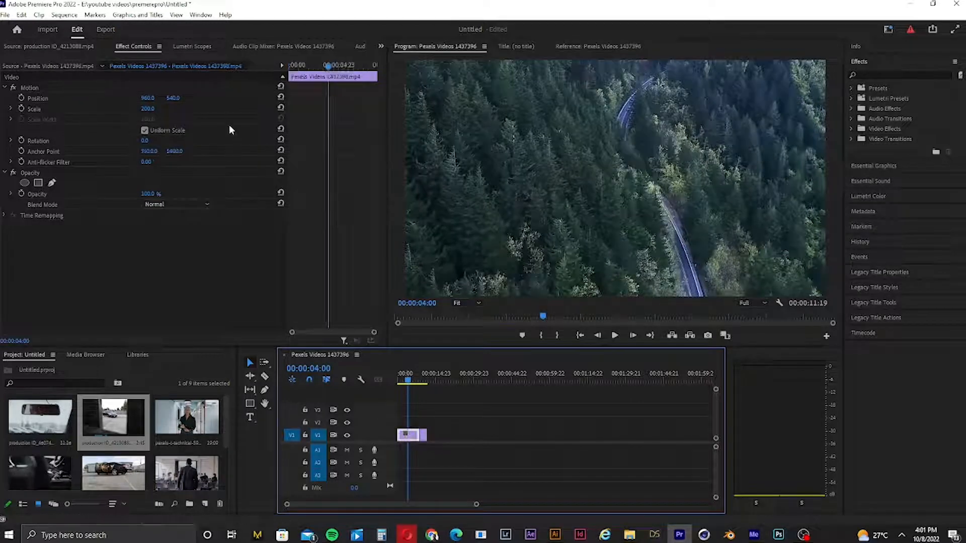
drag(153, 114, 126, 113)
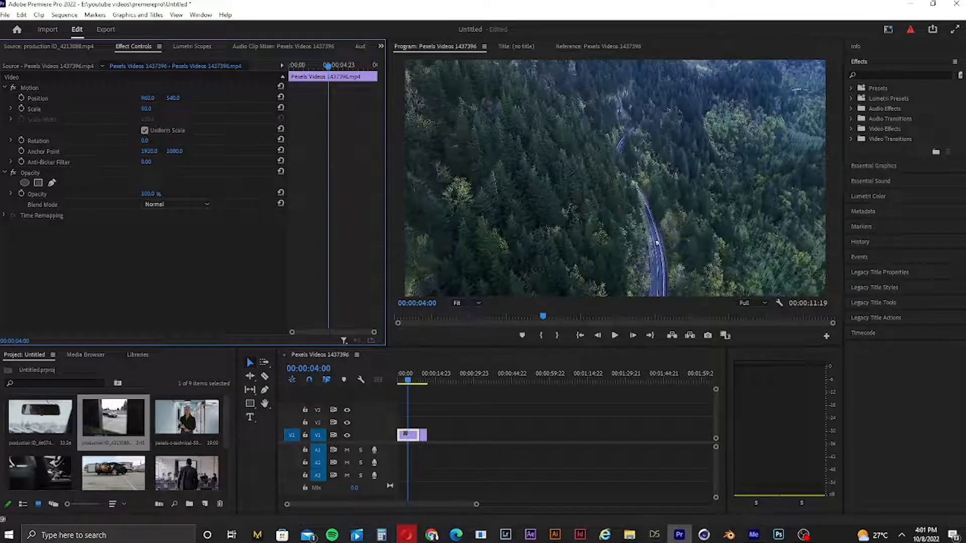
key(space)
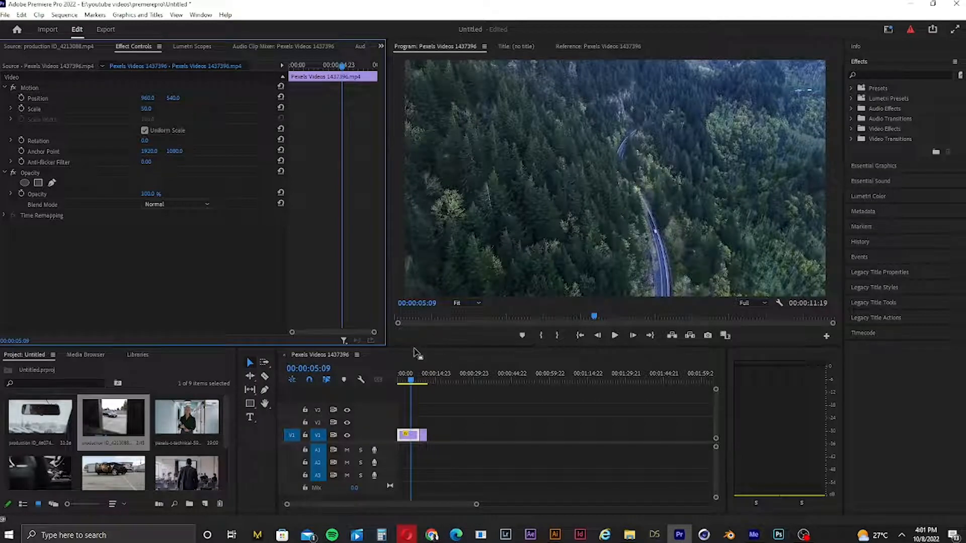
Enlarge the program monitor and play the sequence from the forest road clip into the car clip.
drag(399, 347, 339, 414)
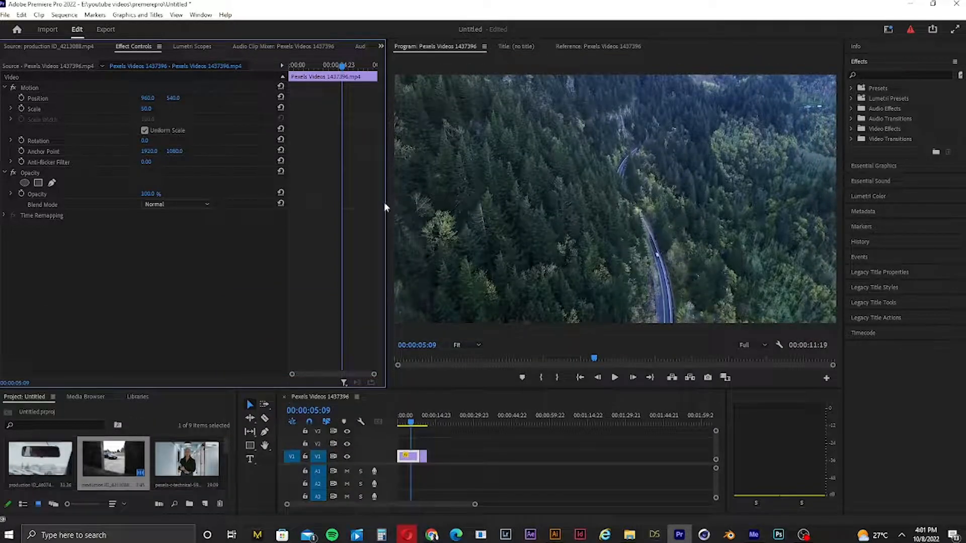
drag(384, 208, 290, 270)
drag(416, 423, 413, 427)
key(space)
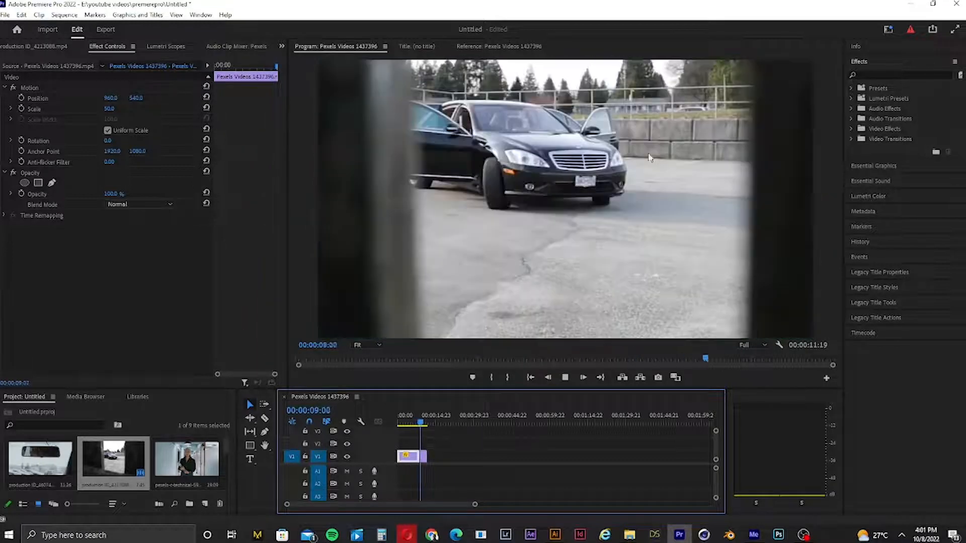
key(space)
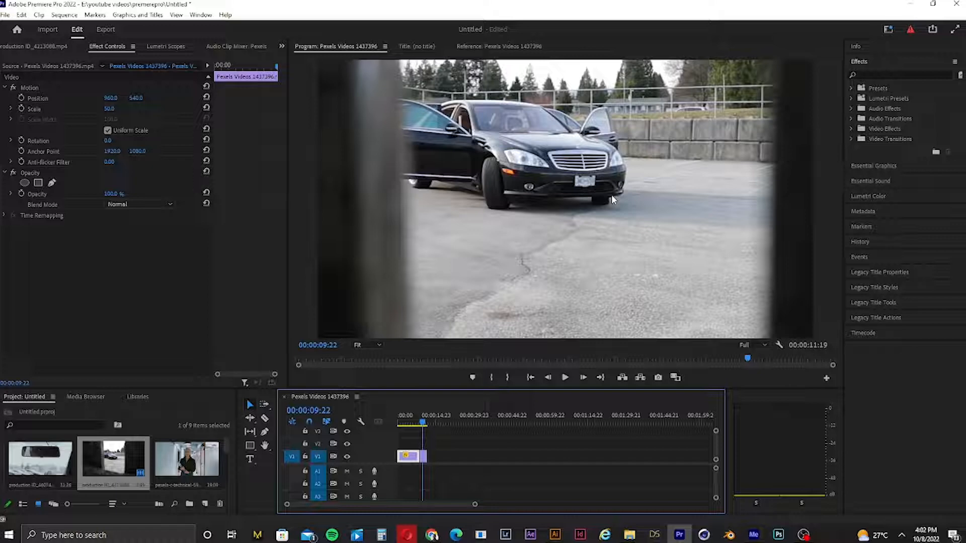
Undo the forest road clip's scale change and the sequence's frame size change.
key(space)
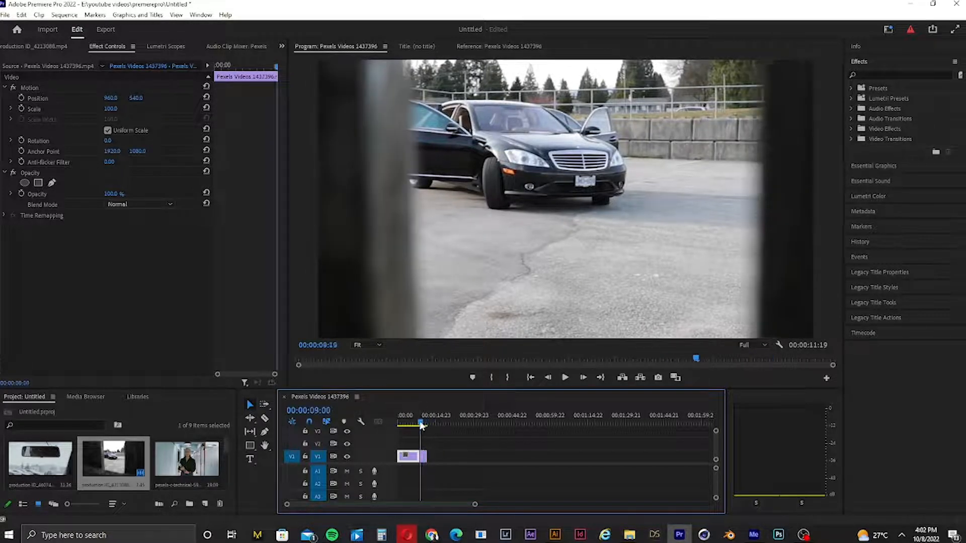
click(403, 413)
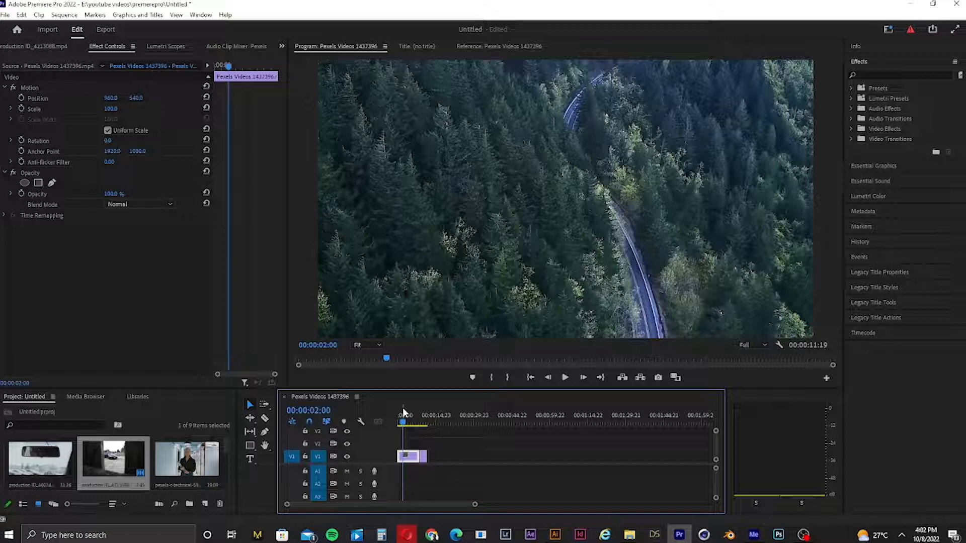
key(ctrl+z)
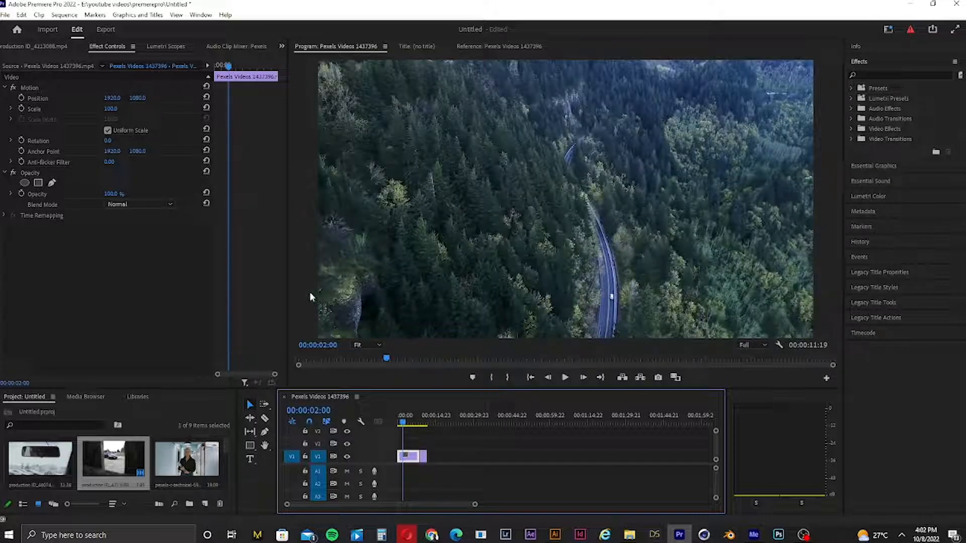
Widen the source monitor and place the marked range of the forest road clip at the start of V1.
click(276, 265)
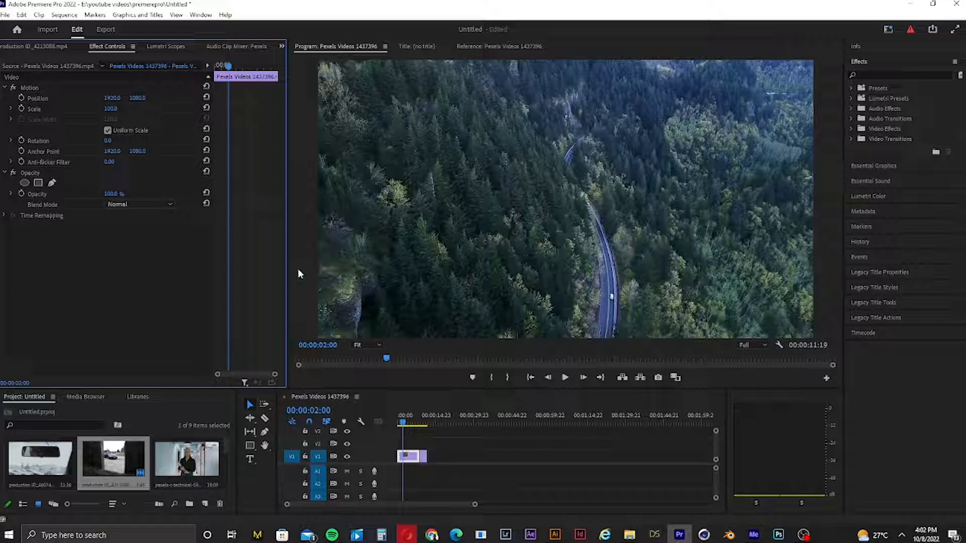
drag(288, 261, 332, 263)
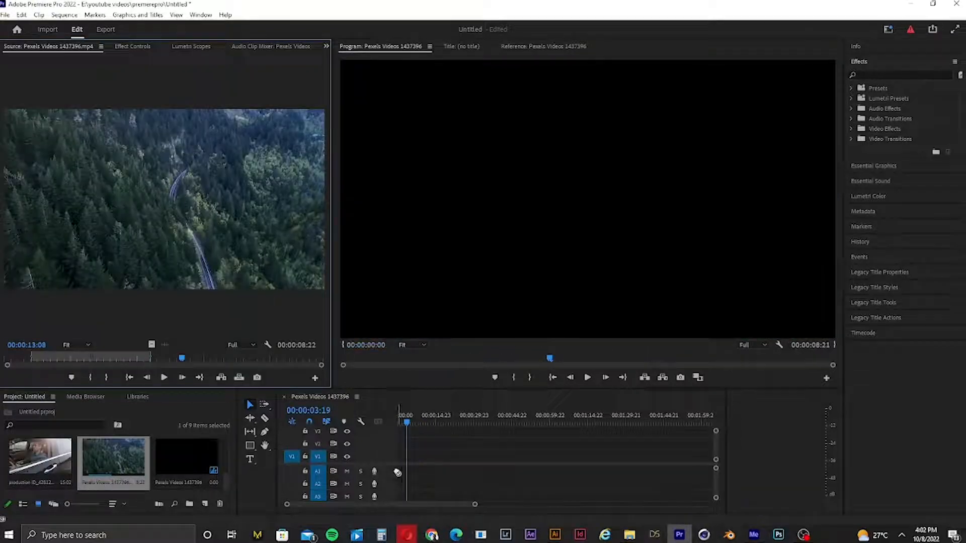
mouse_move(398, 473)
mouse_down()
mouse_move(408, 459)
mouse_move(400, 462)
mouse_up()
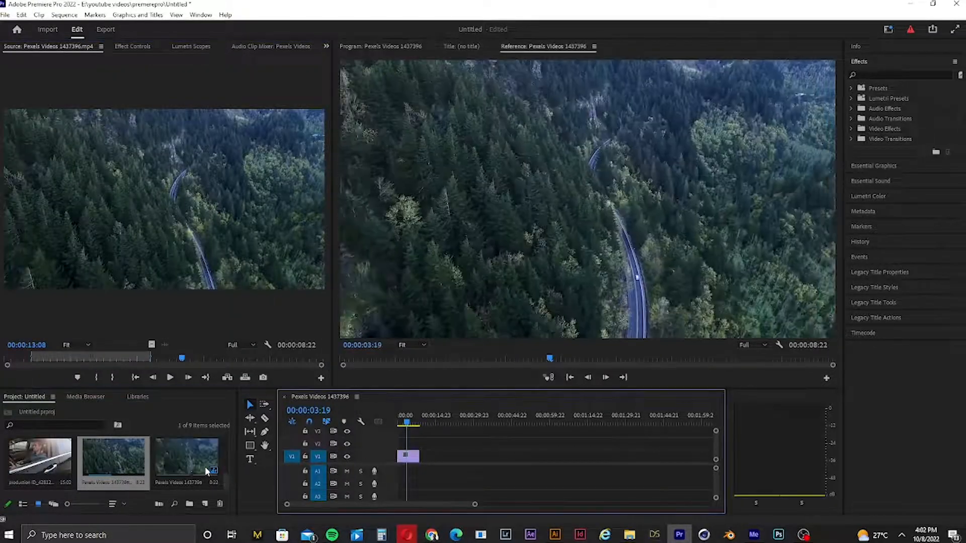
Open the production ID_4213088 clip, mark a range of about 00:00:02:47 ending near 00:00:05:28, and place it right after the forest road clip.
drag(225, 480, 227, 452)
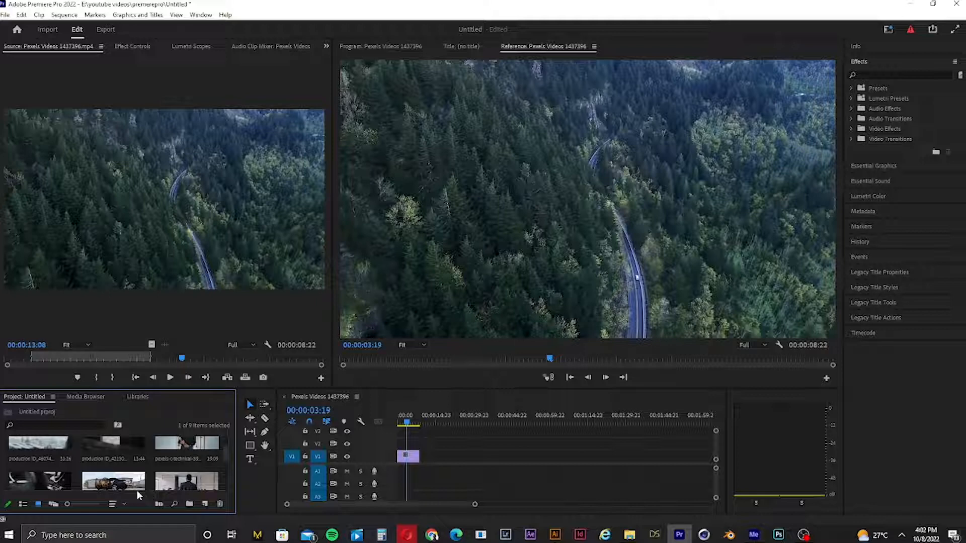
double_click(96, 437)
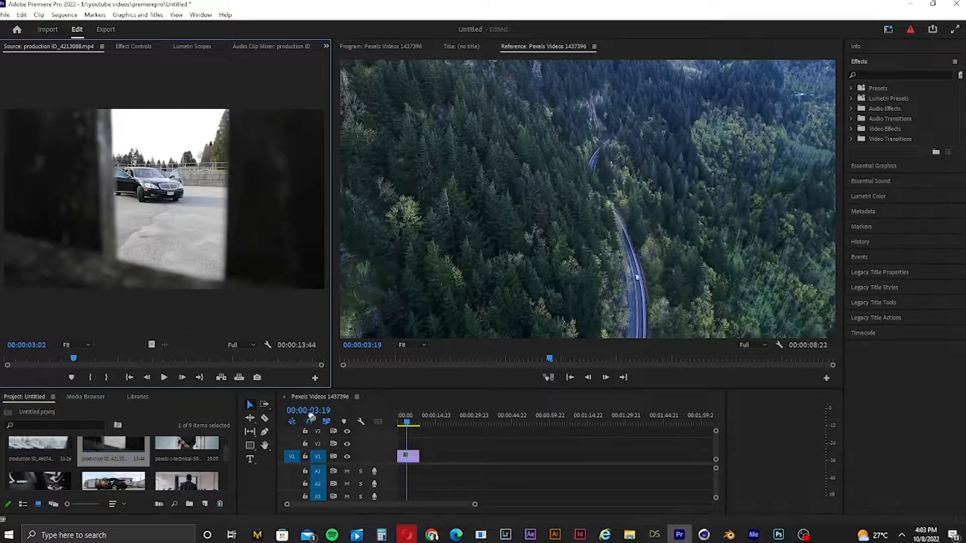
drag(64, 361, 132, 356)
key(i)
key(o)
drag(140, 227, 421, 457)
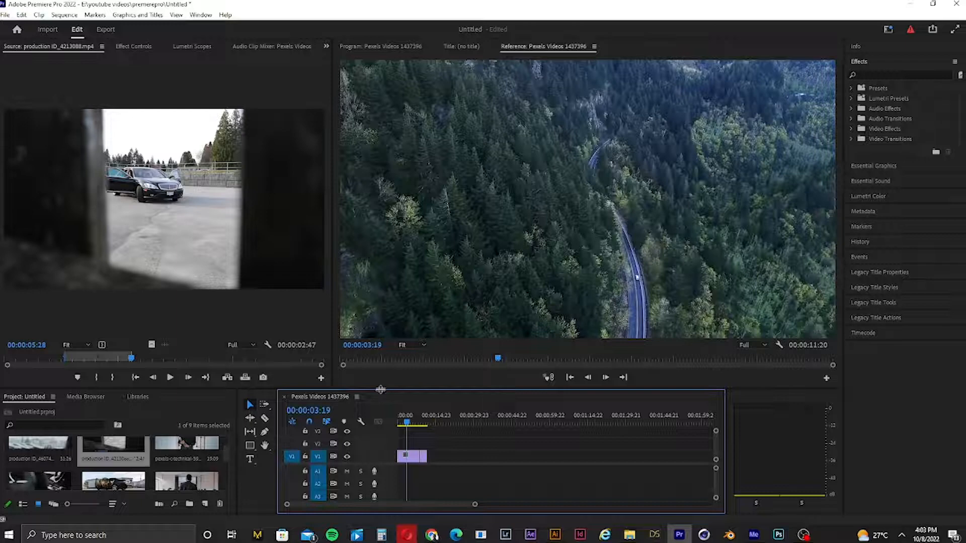
Enlarge the timeline area and open the production ID_4281214 clip of the driver in the source monitor.
drag(381, 389, 381, 282)
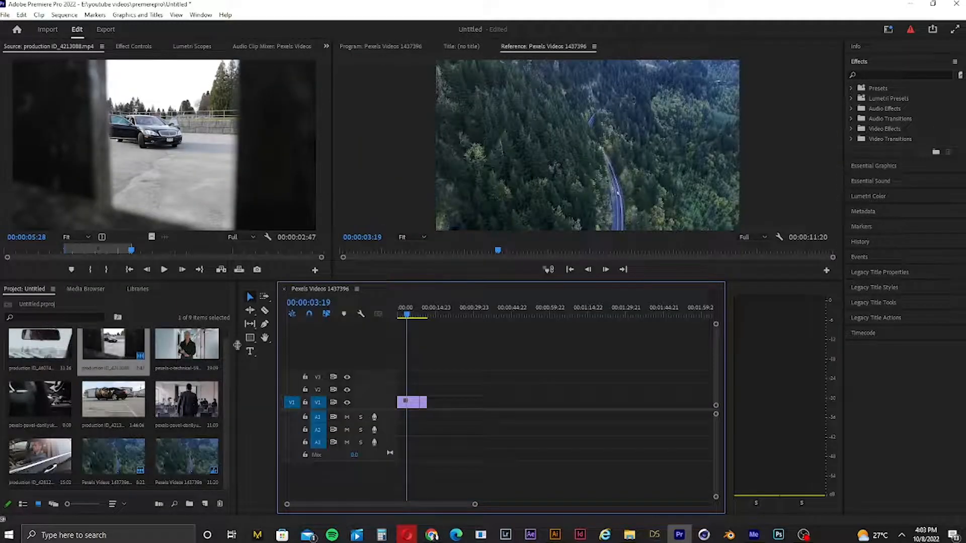
mouse_move(225, 367)
mouse_down()
mouse_move(226, 352)
mouse_move(225, 382)
mouse_up()
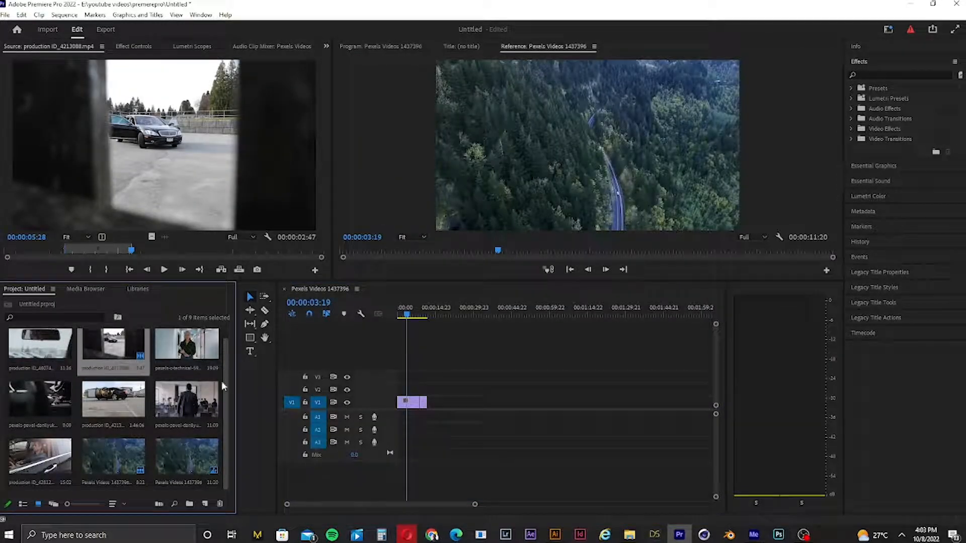
click(49, 467)
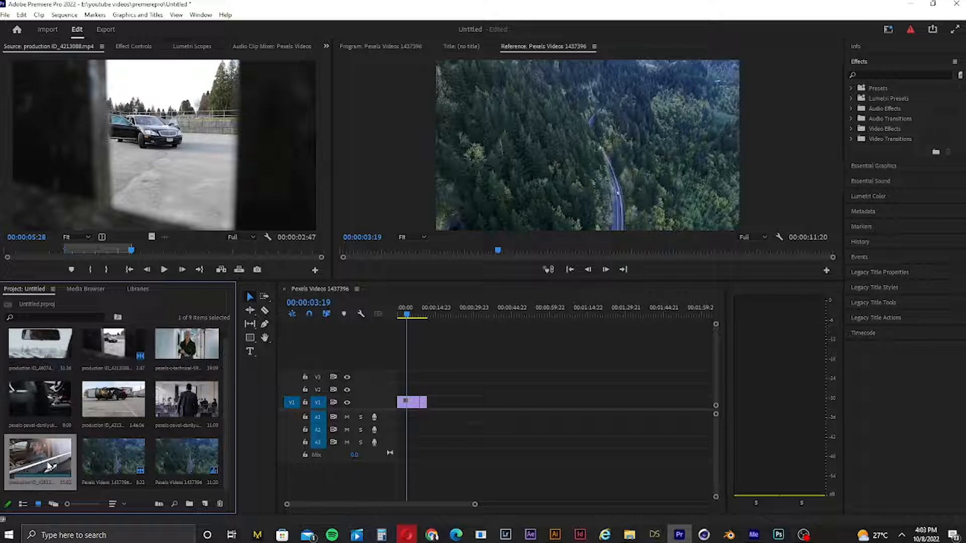
double_click(42, 457)
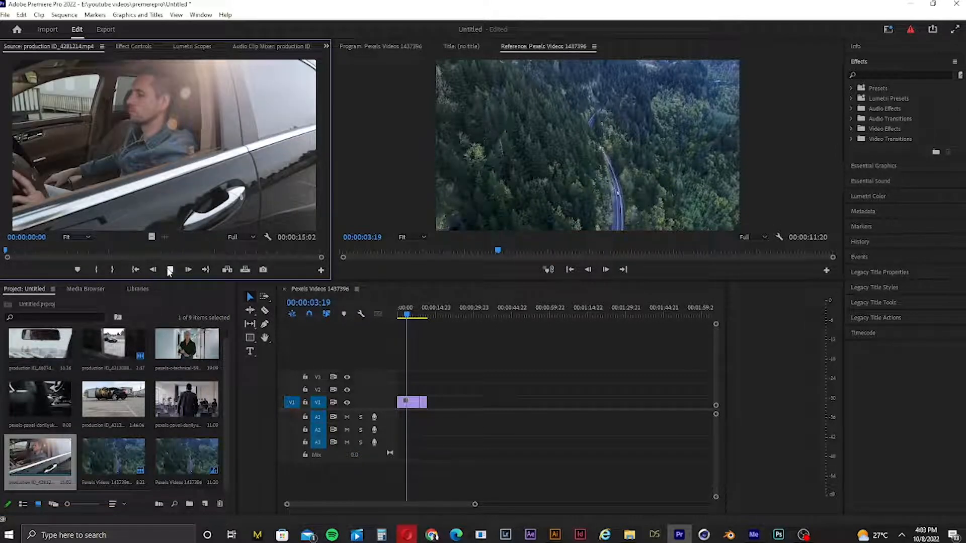
Mark the first 00:00:03:16 of the driver clip and place that range on V1 right after the parked car clip.
key(space)
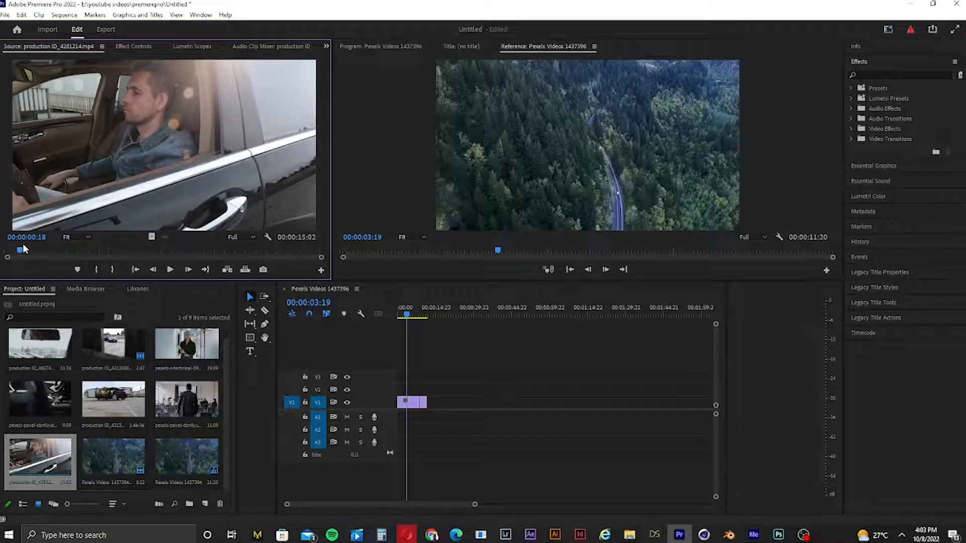
drag(21, 249, 1, 261)
key(space)
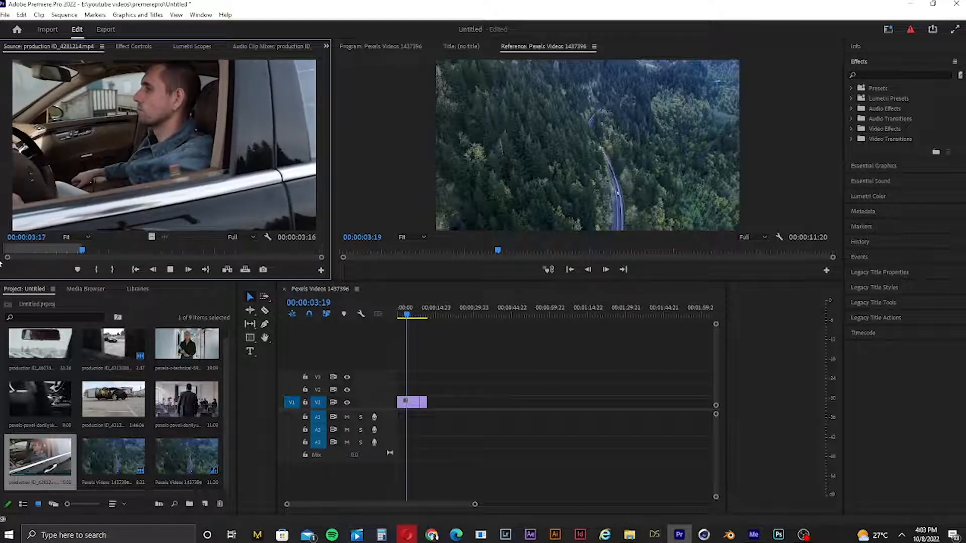
drag(152, 237, 433, 402)
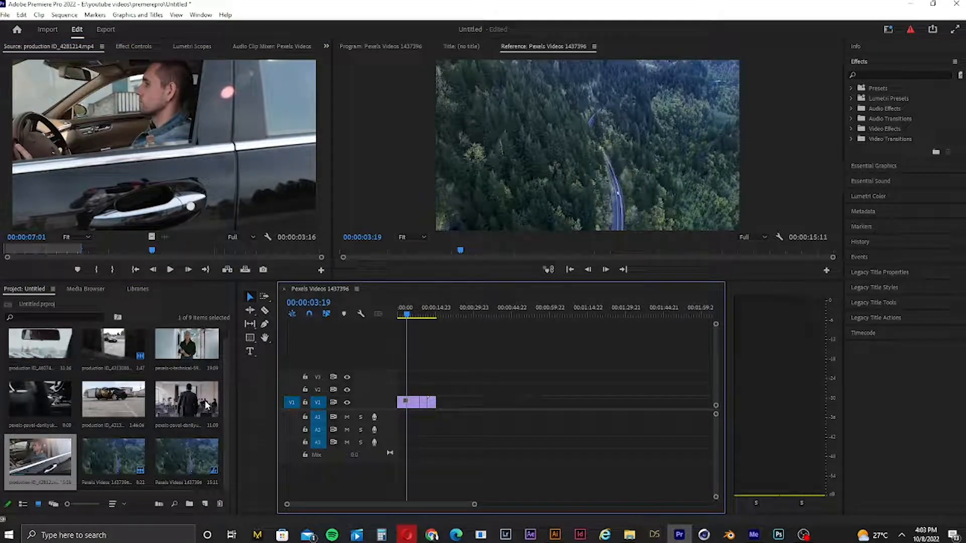
Open the dark car interior clip as a source and move the driver clip further along V1, leaving a gap after the parked car clip.
drag(228, 383, 228, 376)
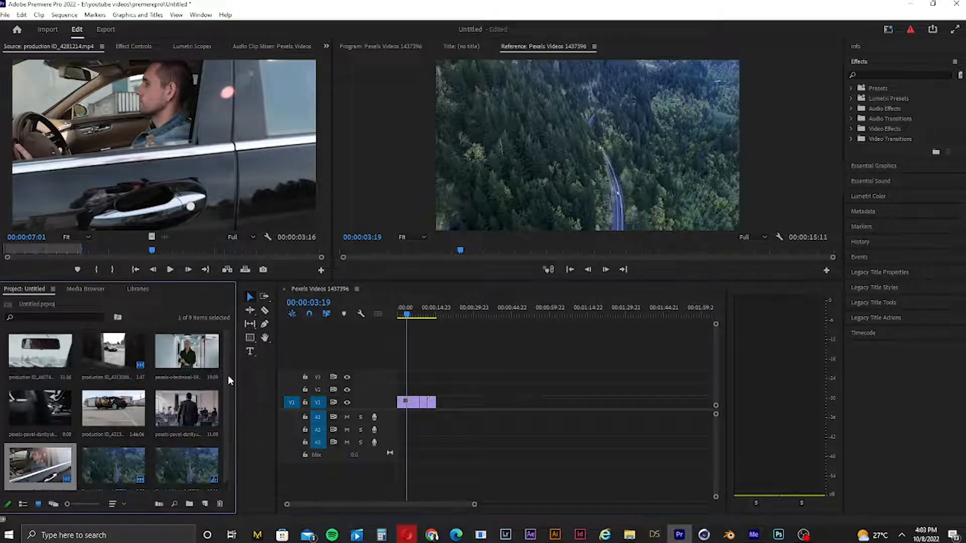
click(109, 424)
double_click(42, 407)
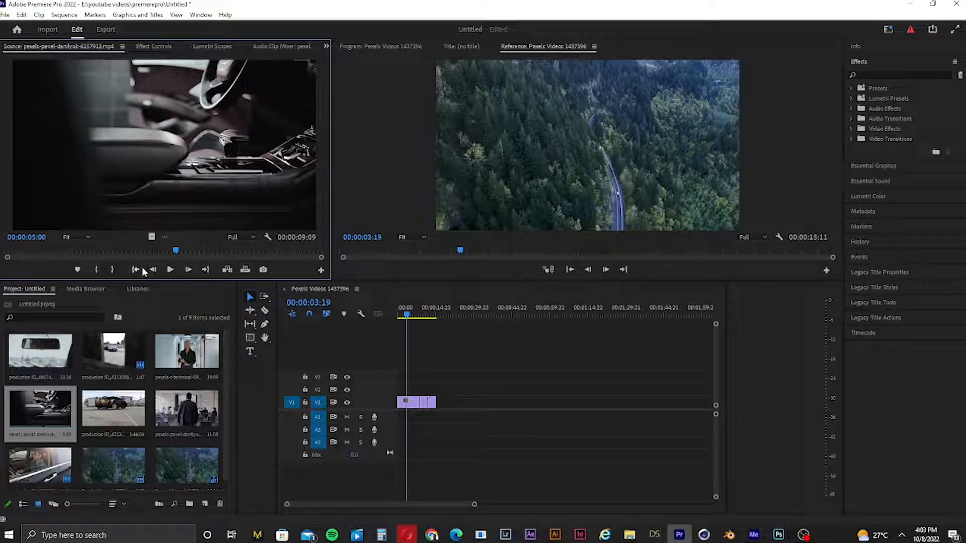
click(426, 319)
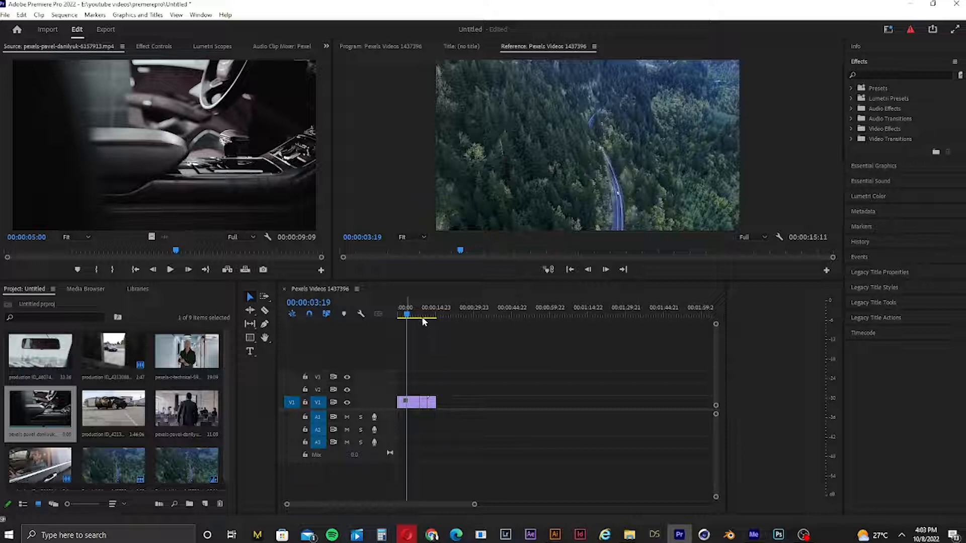
key(space)
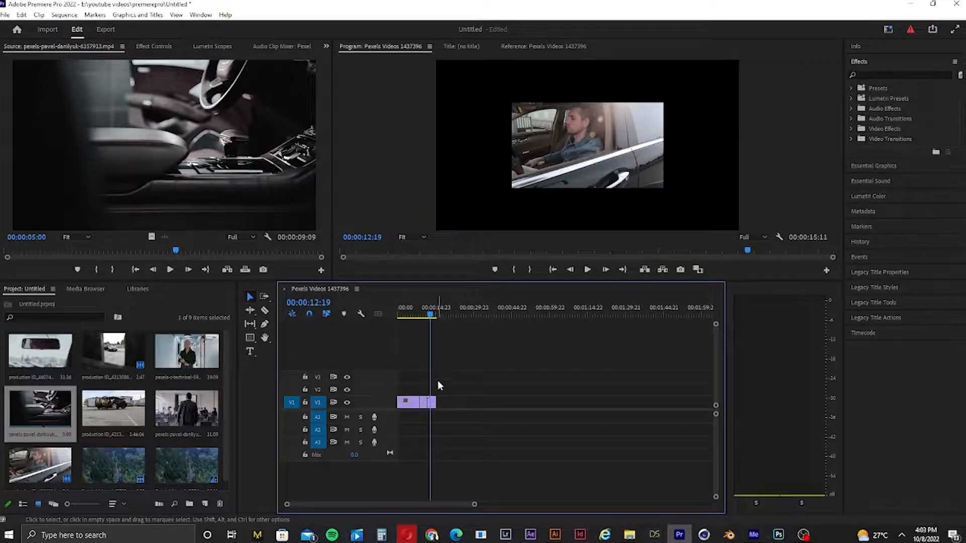
drag(433, 402, 456, 406)
Mark a range of the car interior clip ending just after 00:00:06:25 and place it on V1 right after the parked car clip.
double_click(48, 413)
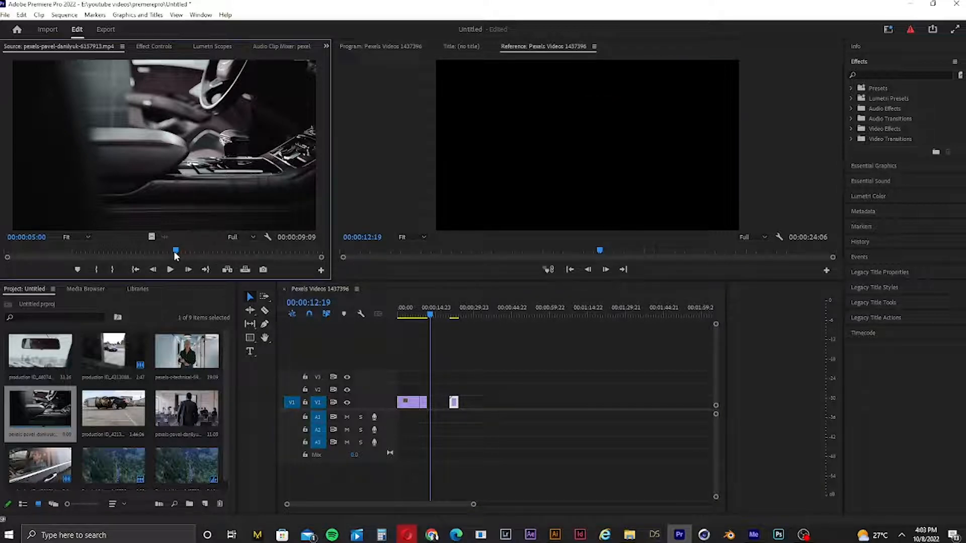
drag(177, 252, 1, 247)
key(space)
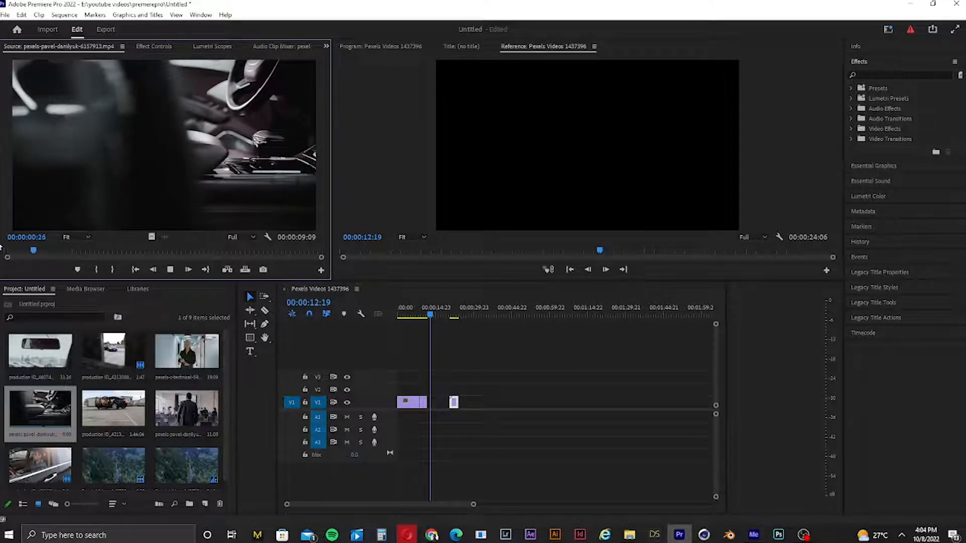
key(i)
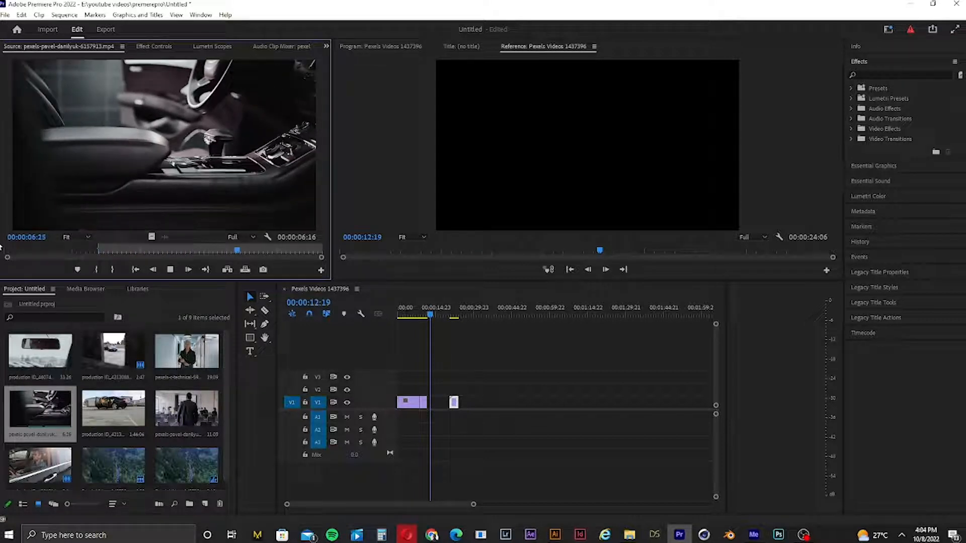
key(o)
drag(196, 182, 433, 406)
Open the production ID_4607438 rear-view mirror clip and mark a 00:00:04:45 range starting shortly after 00:00:02:17.
double_click(55, 344)
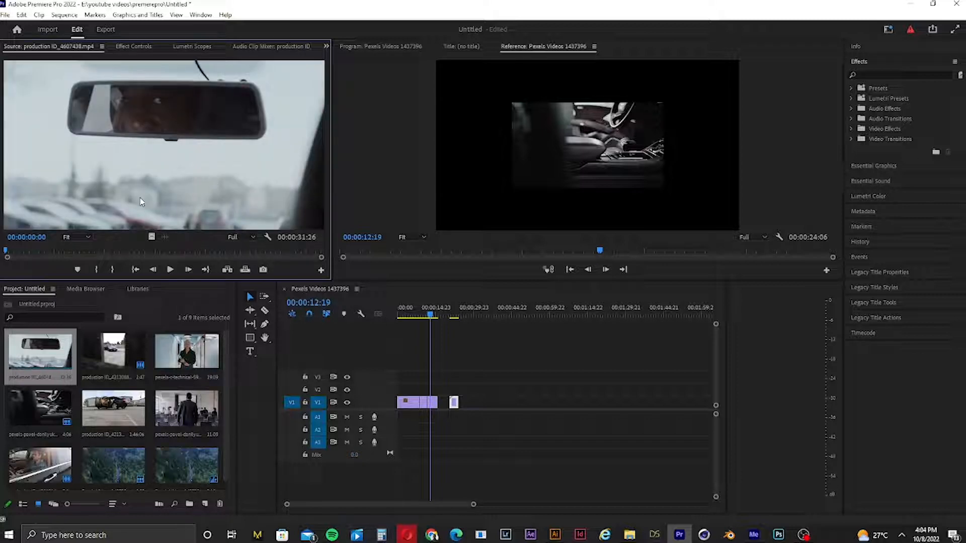
key(space)
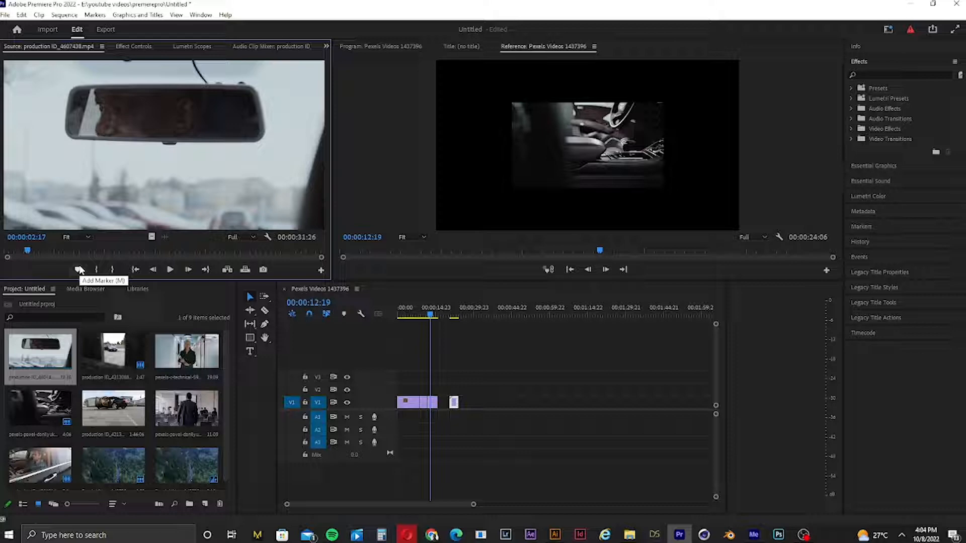
key(i)
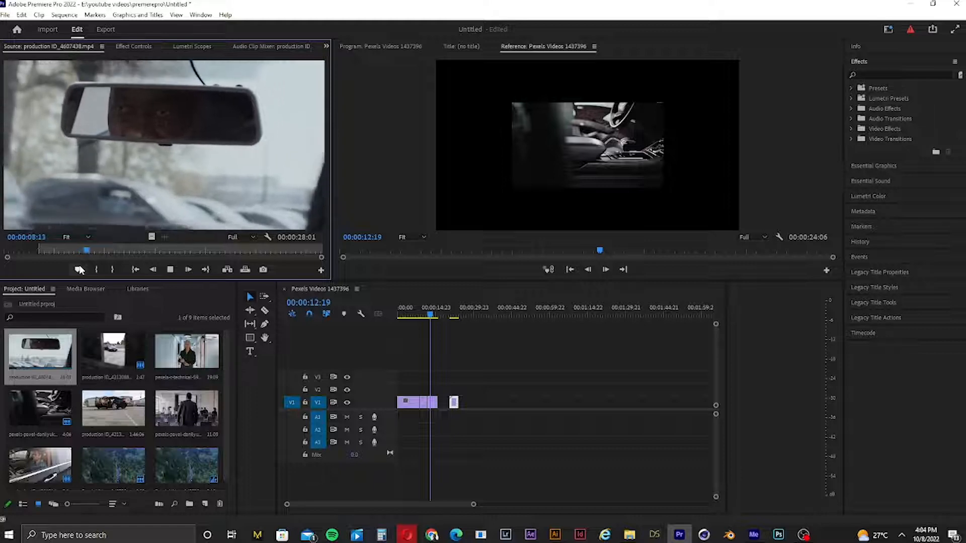
key(o)
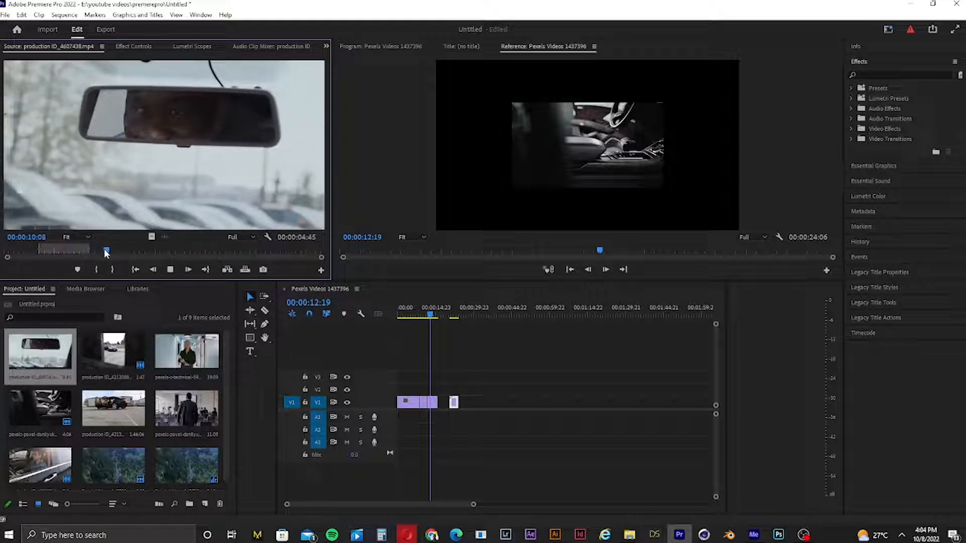
Preview more of the mirror clip, add its marked range to the timeline, and position it on V2 directly after the interior clip.
click(205, 251)
click(191, 252)
key(space)
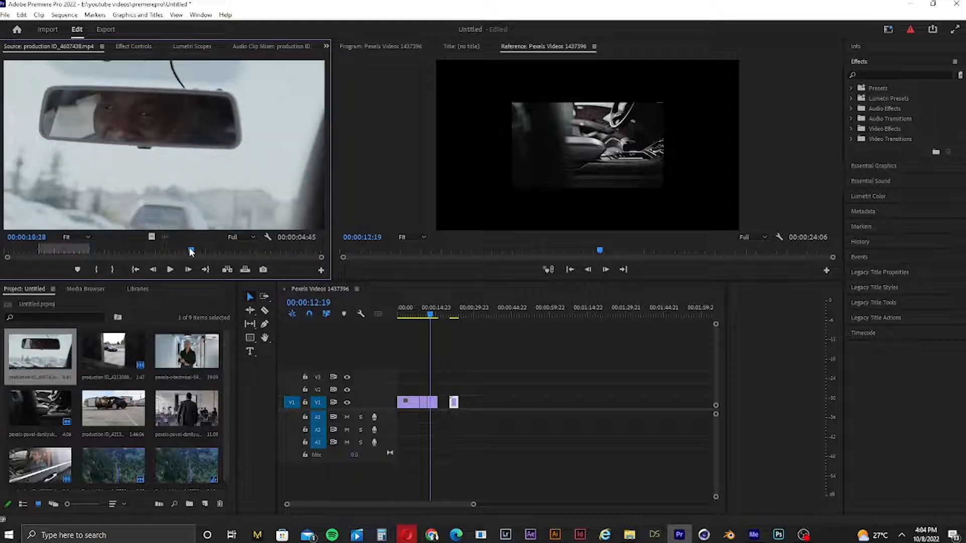
key(space)
drag(143, 196, 452, 378)
drag(216, 250, 122, 241)
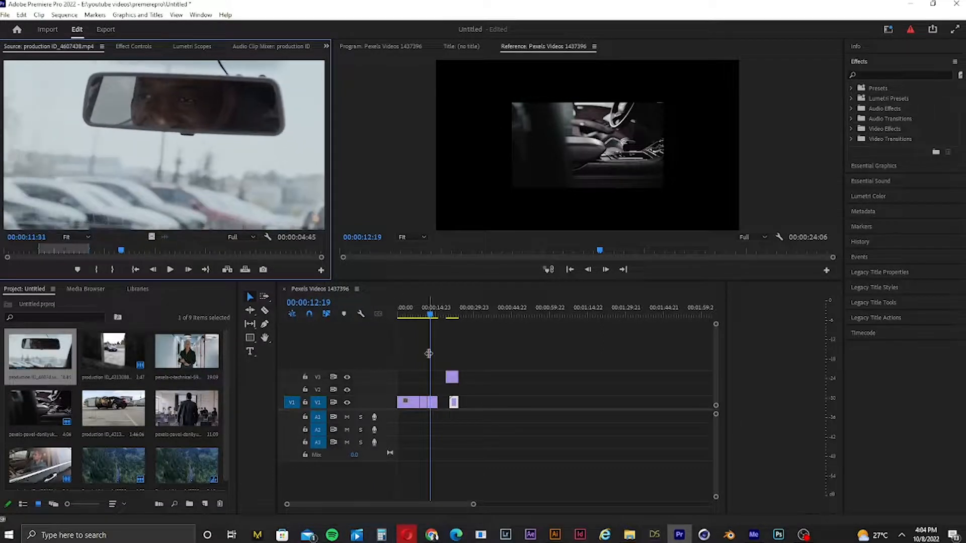
drag(453, 401, 441, 391)
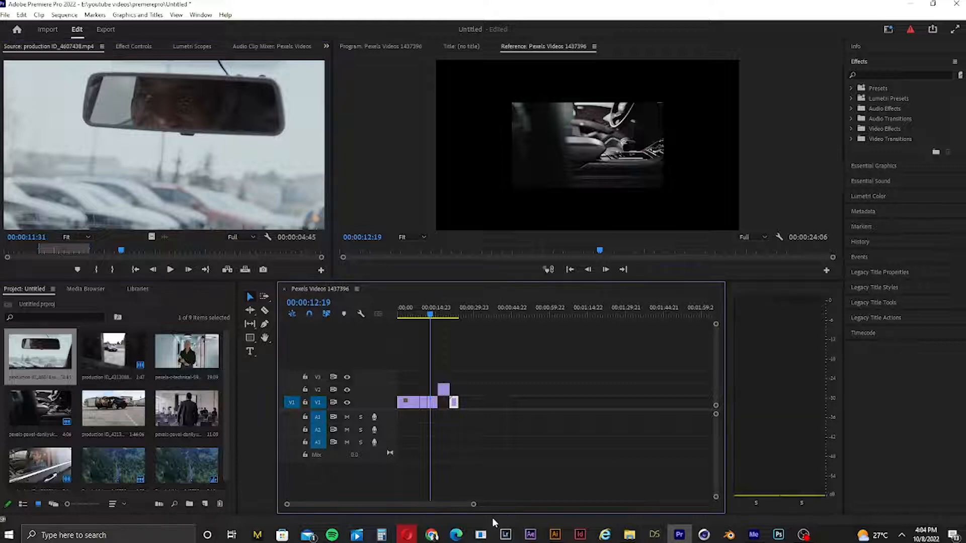
Split the mirror clip on V2 at 00:00:18:13 and delete the part after the cut.
drag(474, 505, 402, 505)
key(space)
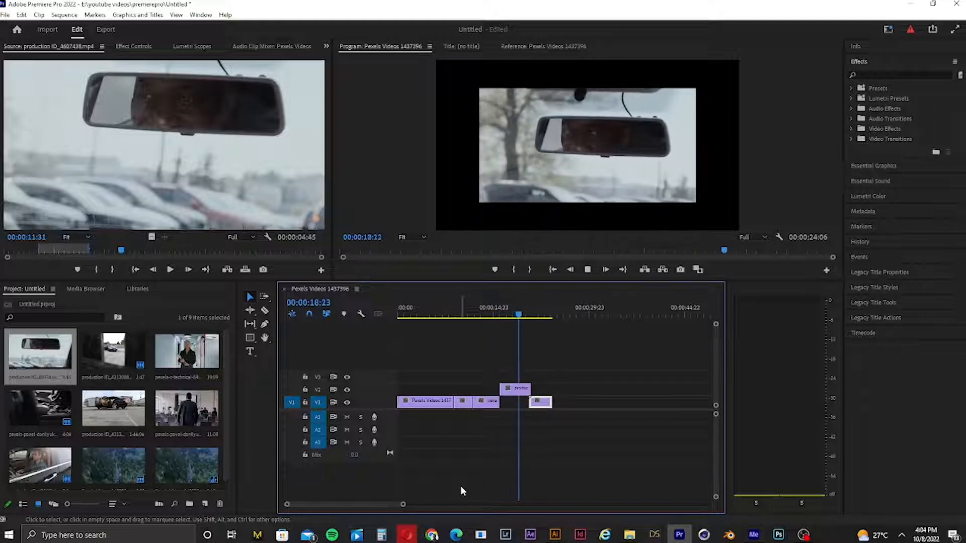
key(space)
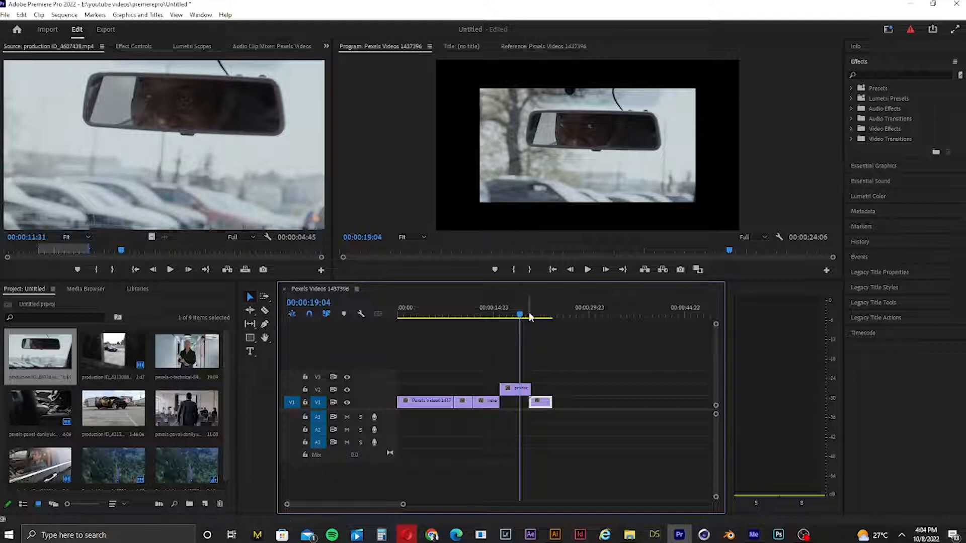
drag(520, 314, 516, 316)
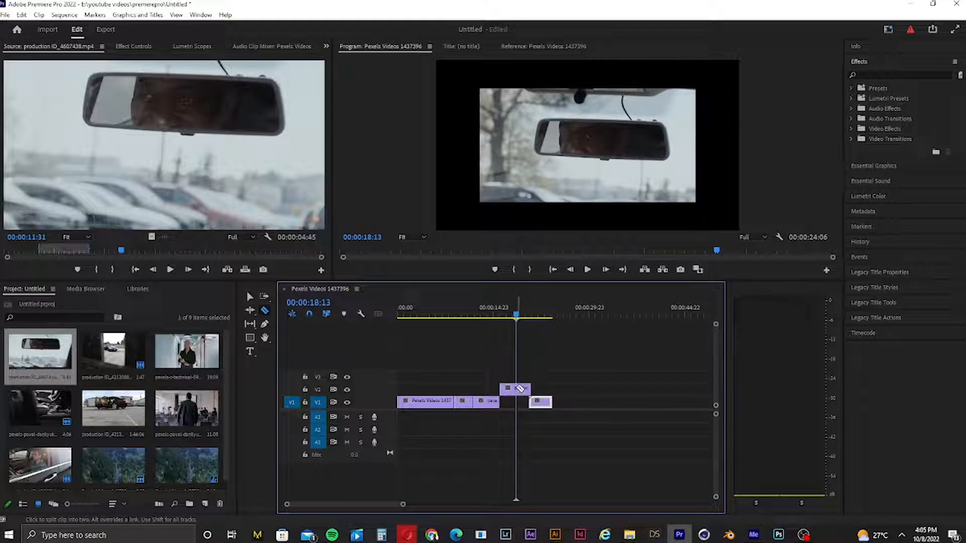
click(520, 389)
click(250, 296)
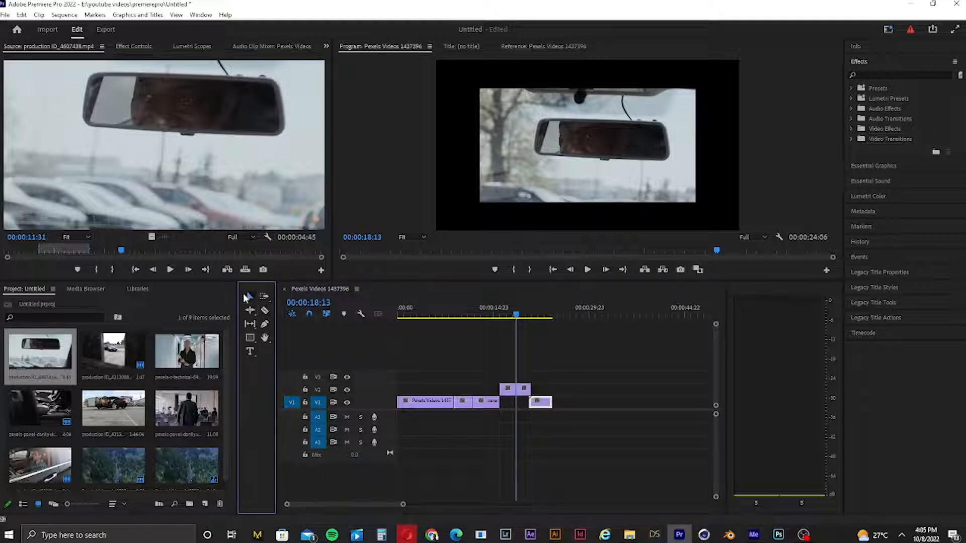
click(524, 390)
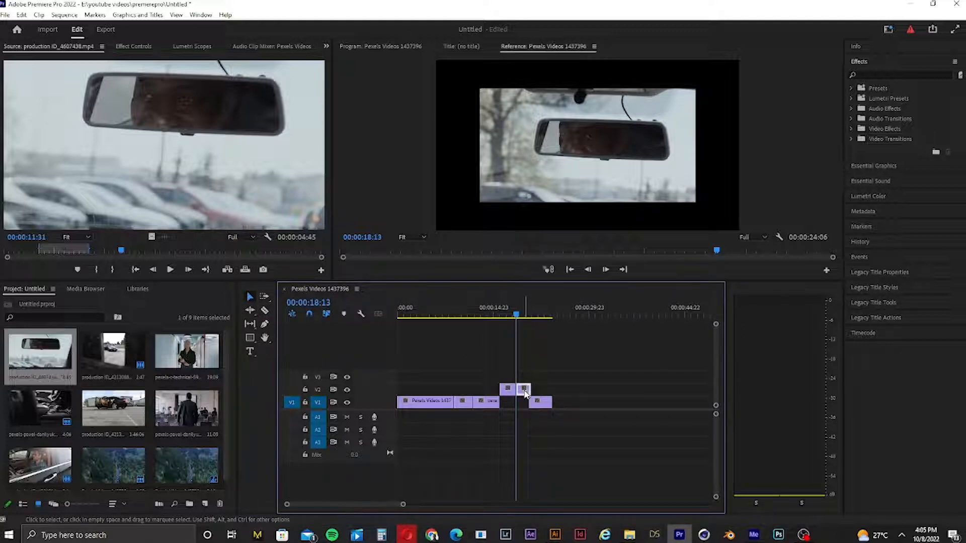
key(Delete)
Move the trimmed mirror clip down to V1 after the interior clip and ripple delete the gap before the driver clip.
drag(508, 389, 508, 402)
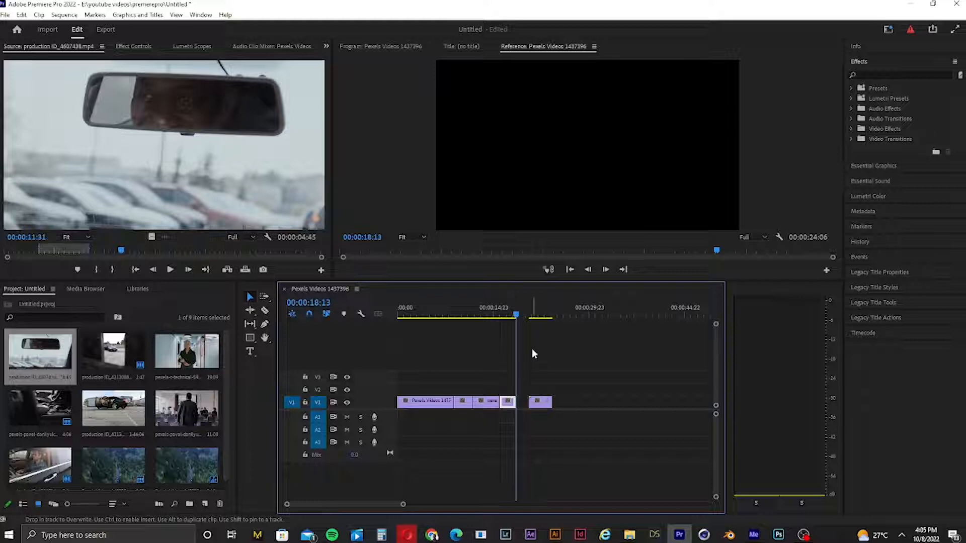
drag(513, 314, 506, 321)
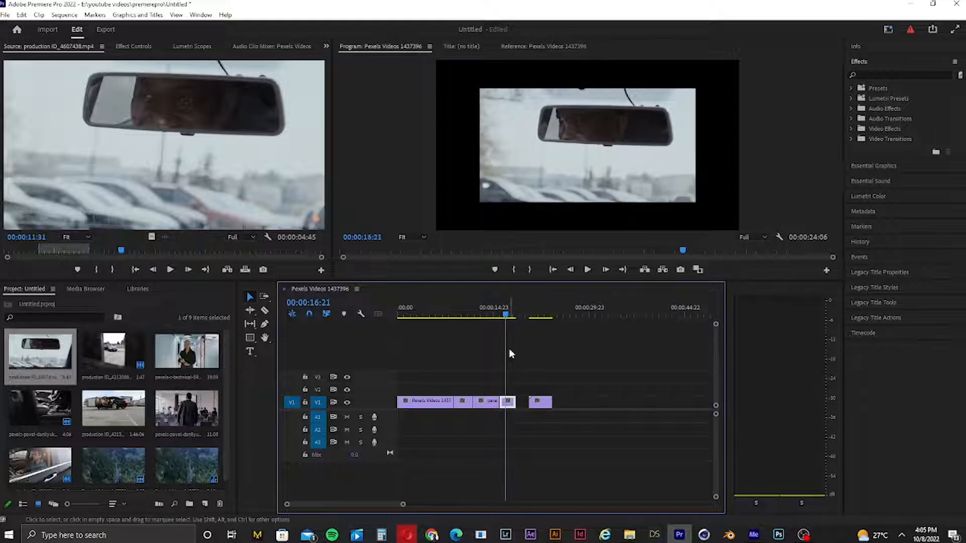
right_click(522, 402)
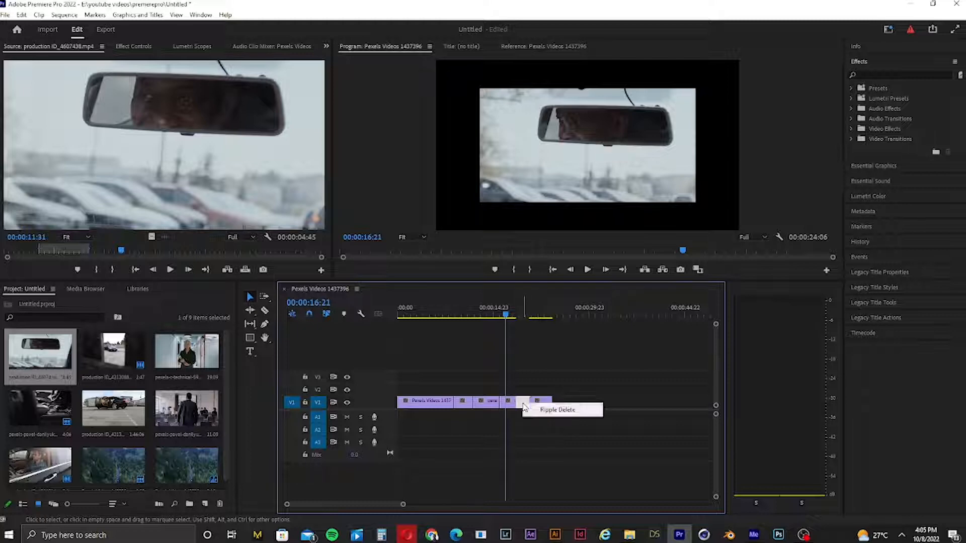
click(535, 410)
click(516, 313)
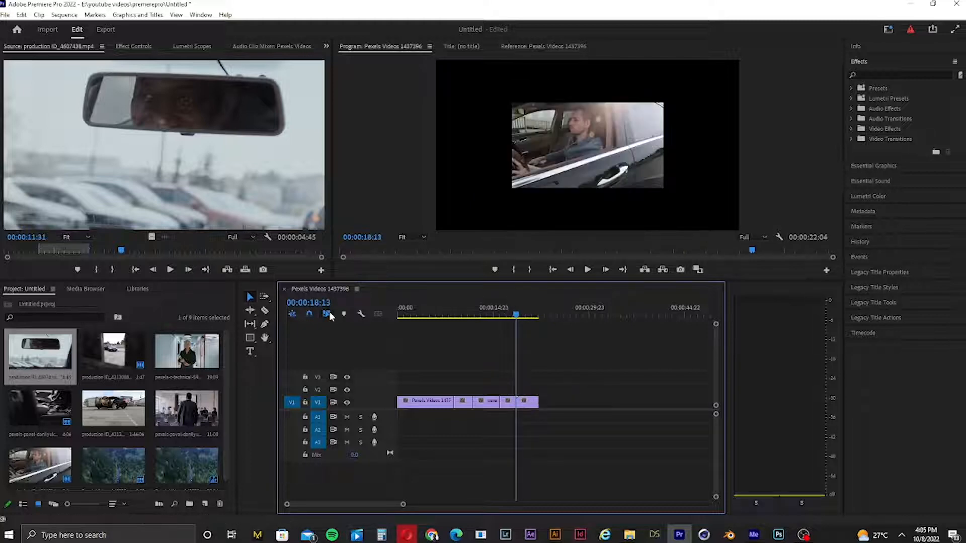
Set the scale of the parked car clip to 200 so it fills the frame, previewing at 00:00:10:15.
click(401, 313)
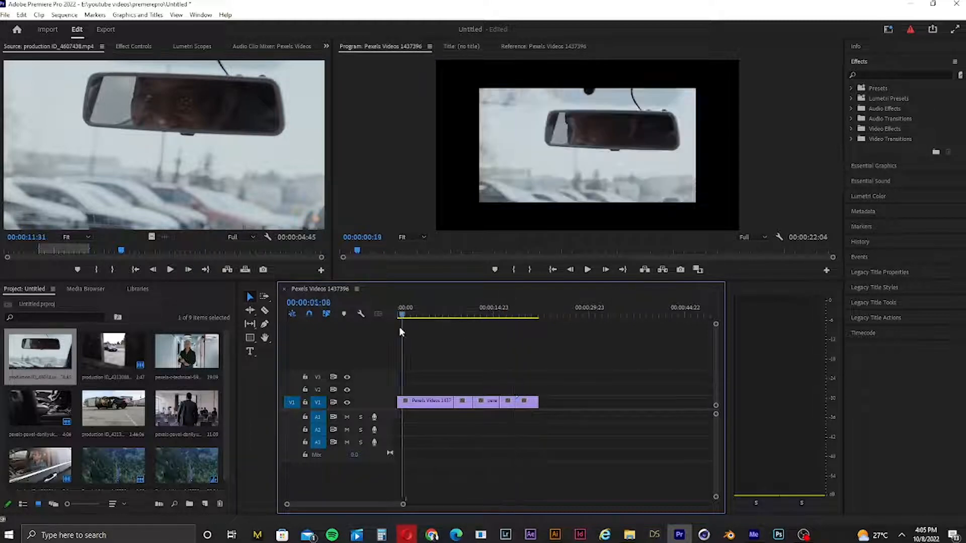
drag(406, 334, 465, 409)
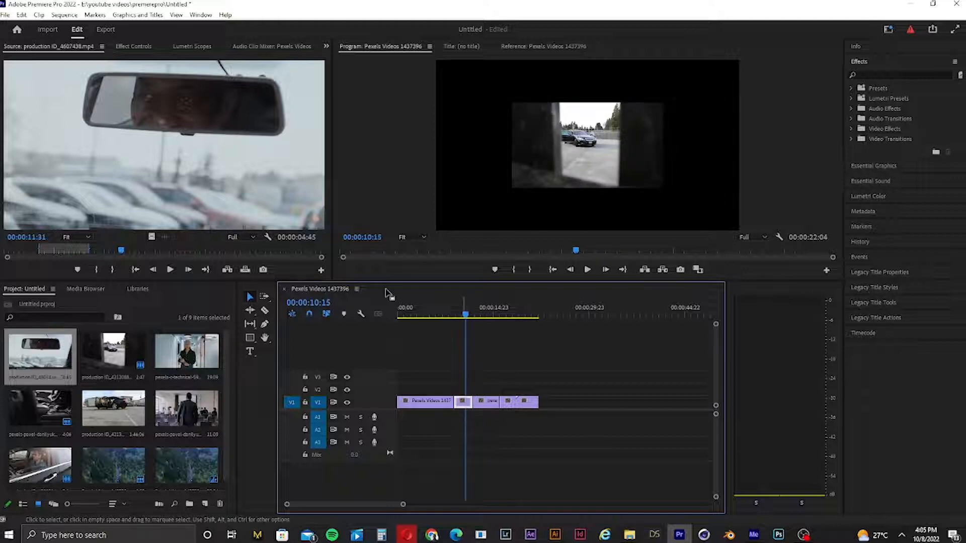
click(145, 46)
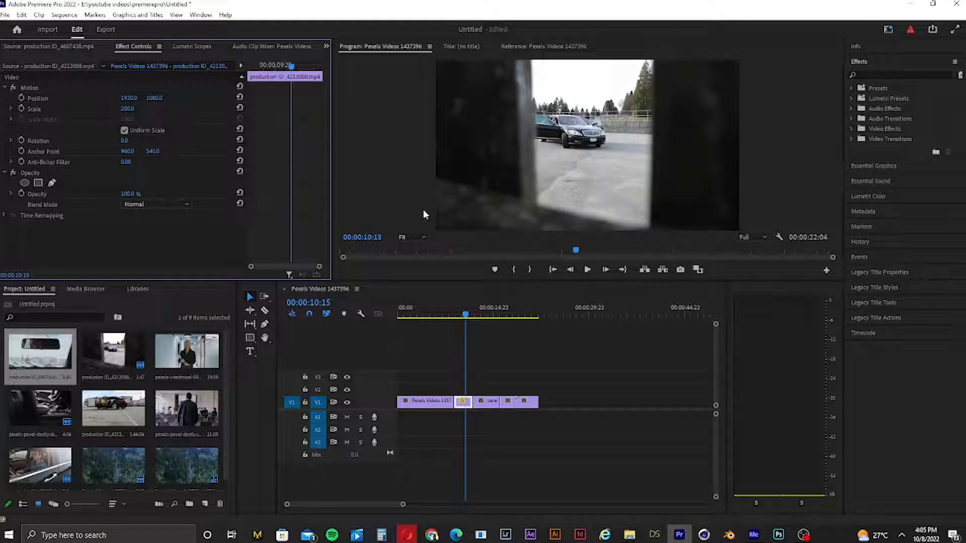
Set the scale of the car interior clip to 203 so it fills the frame, previewing at 00:00:13:00.
click(491, 318)
click(482, 321)
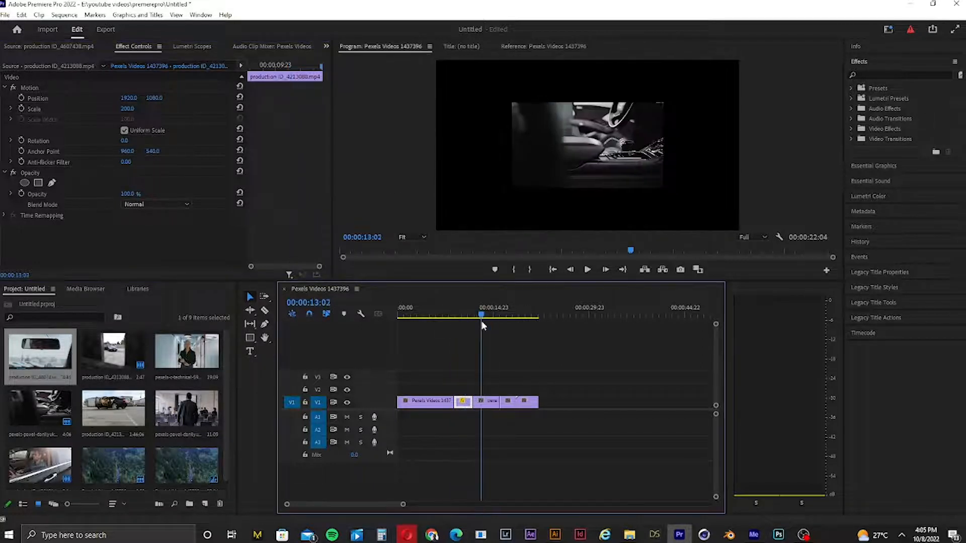
click(494, 402)
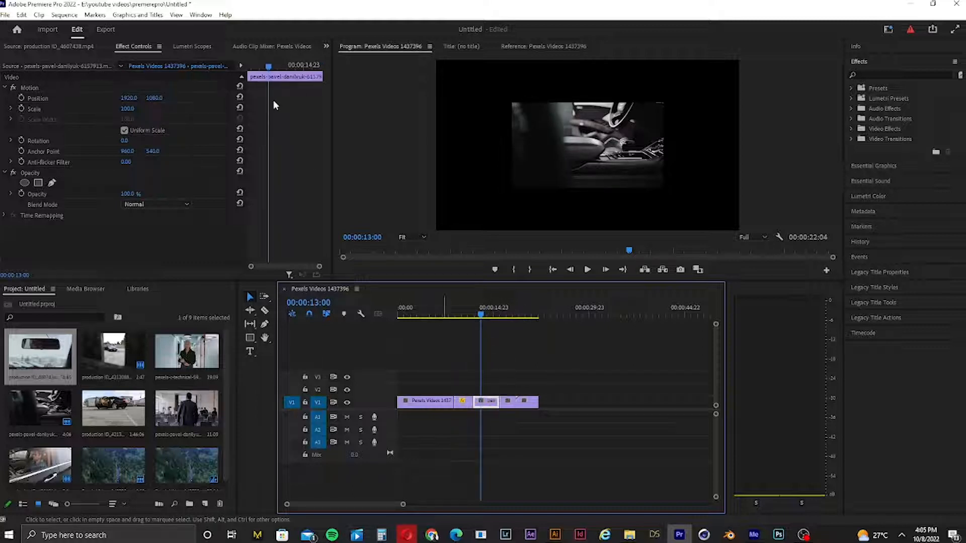
drag(131, 109, 183, 109)
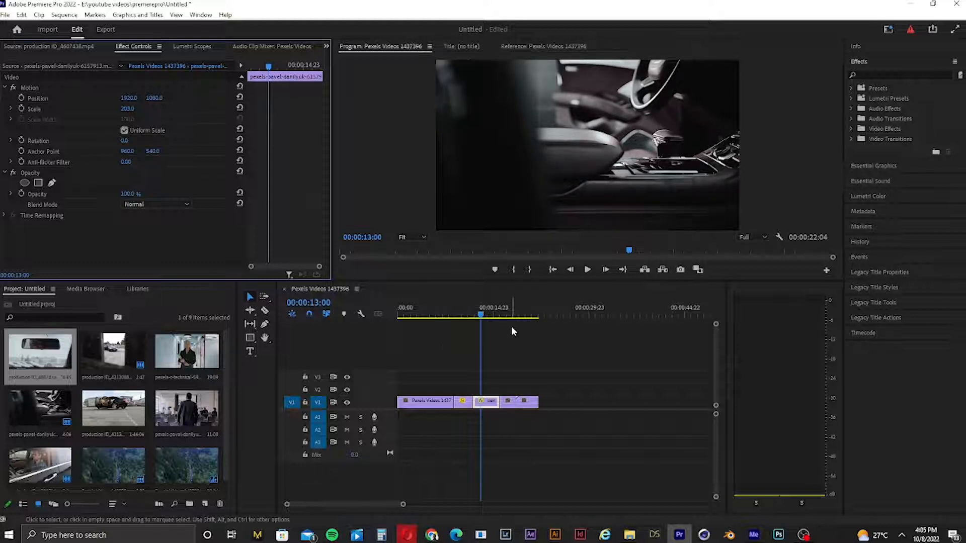
Set the scale of the mirror clip on V1 to 151 at 00:00:17:01 and play it into the driver clip.
drag(482, 316, 507, 319)
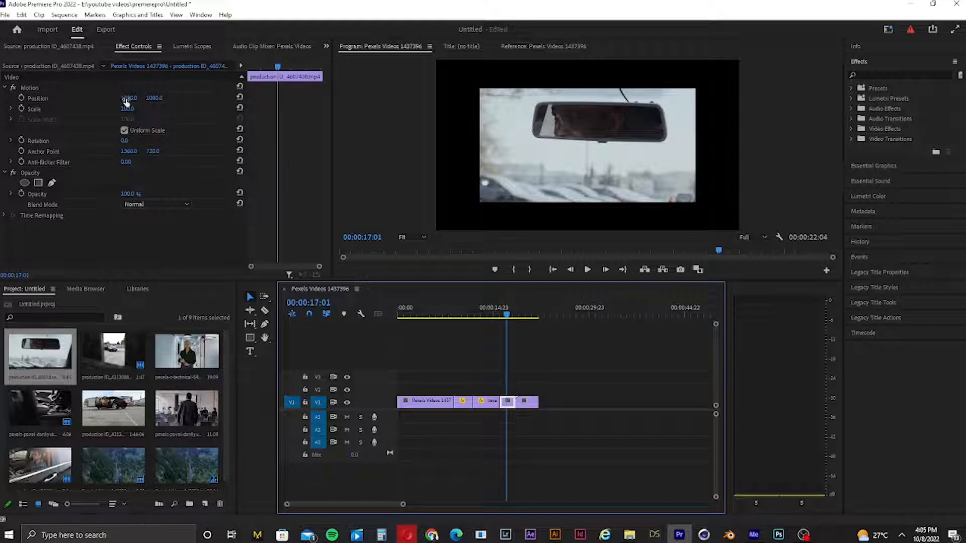
drag(125, 109, 148, 109)
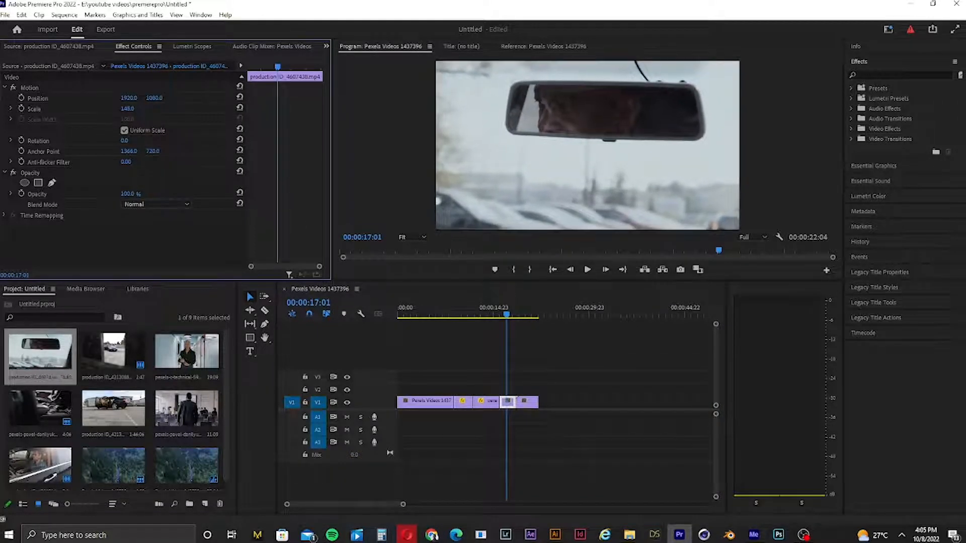
drag(128, 109, 132, 109)
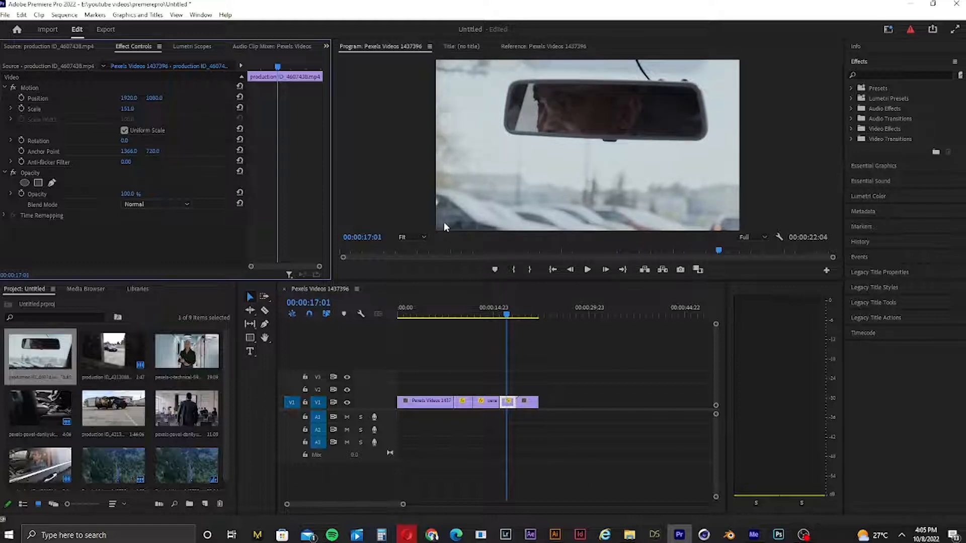
key(space)
key(space)
key(space)
key(space)
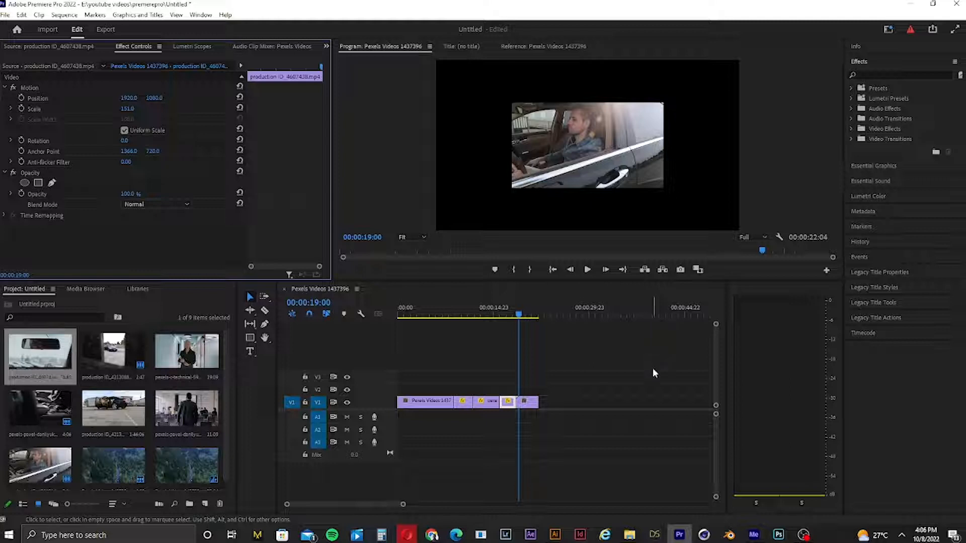
Set the scale of the driver clip at the end of V1 to 201 and preview it.
click(502, 403)
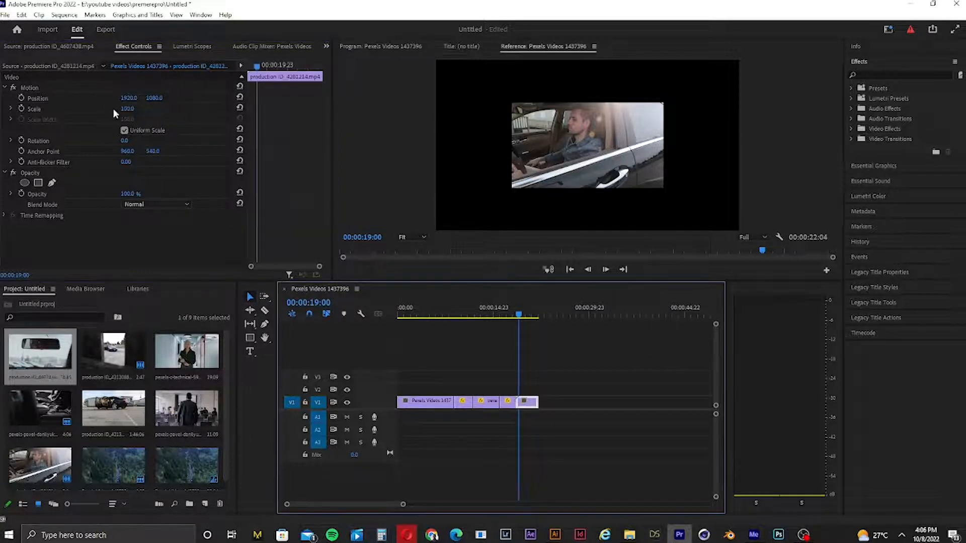
drag(124, 110, 175, 111)
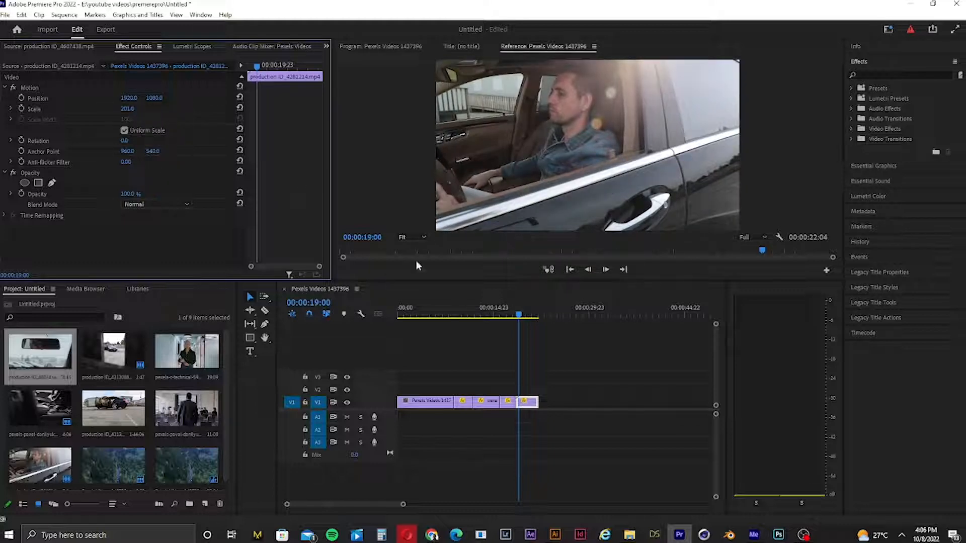
key(space)
key(space)
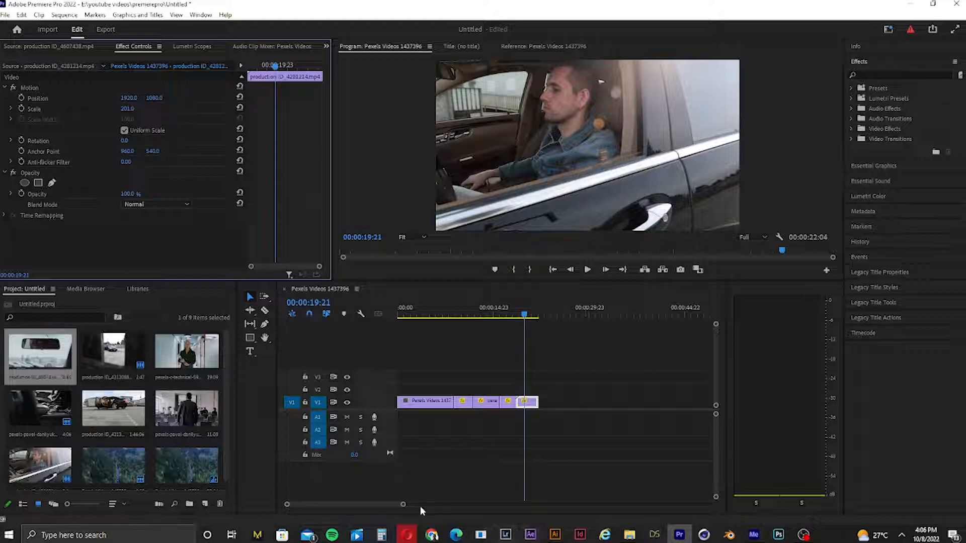
Play the assembled sequence from its beginning to review the opening forest road clip.
drag(405, 506, 505, 501)
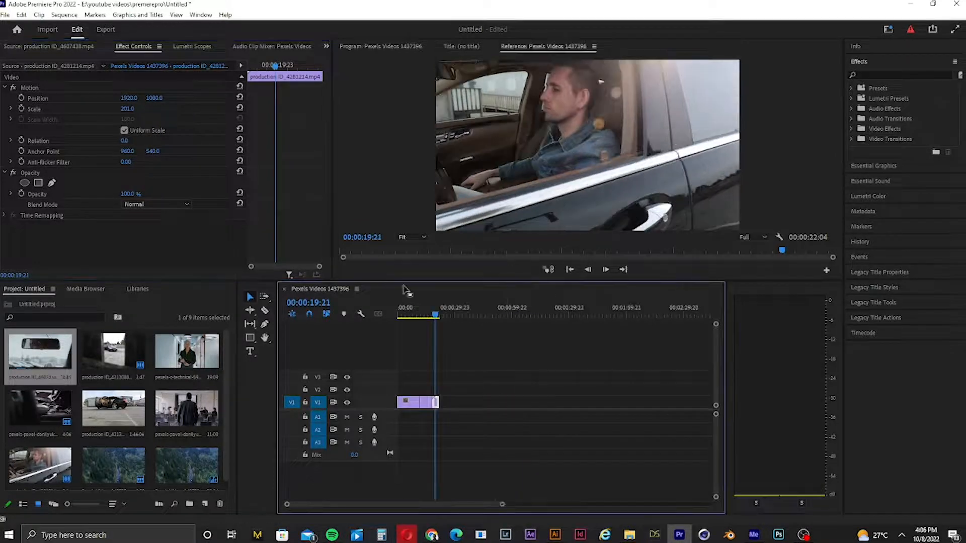
drag(442, 318, 330, 325)
key(space)
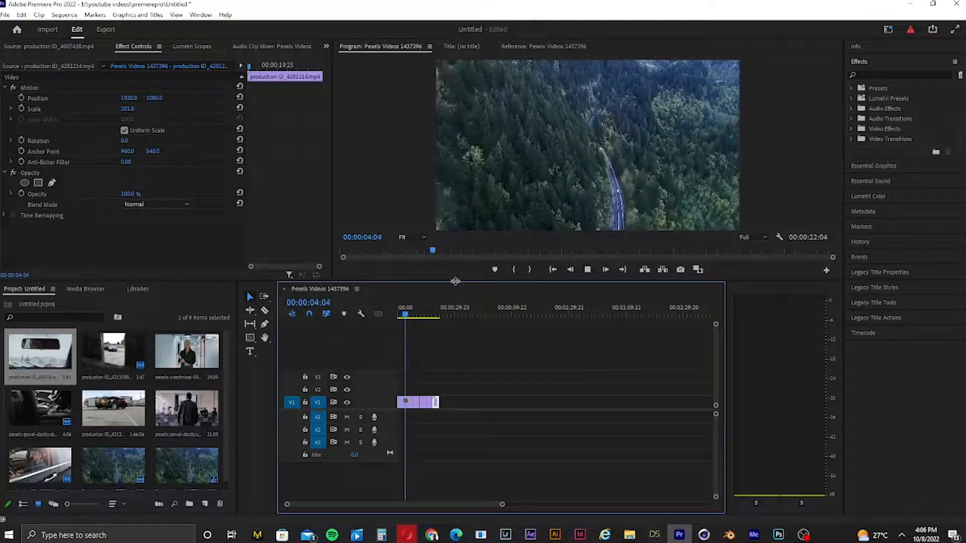
key(space)
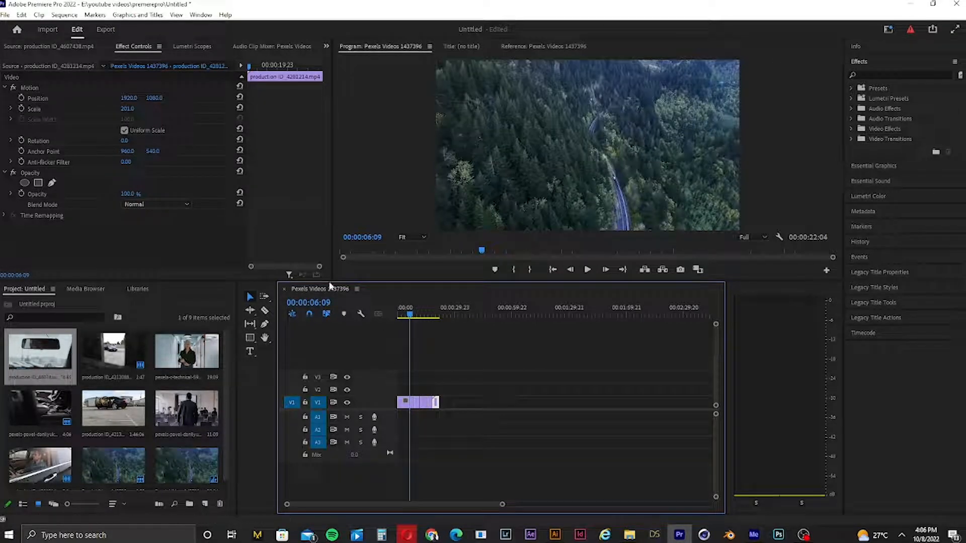
Enlarge the Program Monitor and review the sequence by playing through the driver clip and scrubbing from the start to 00:00:15:16.
drag(332, 280, 307, 377)
key(space)
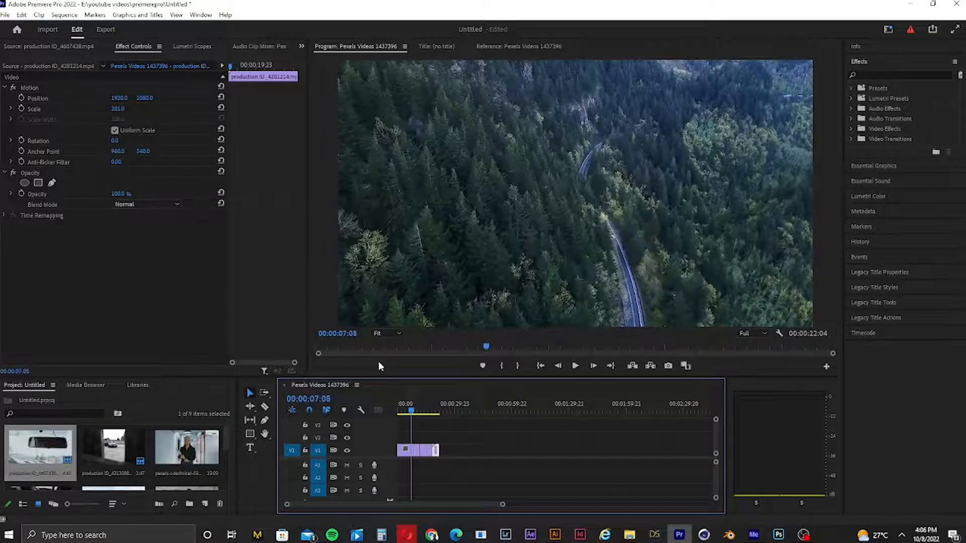
drag(411, 377, 414, 322)
key(space)
key(space)
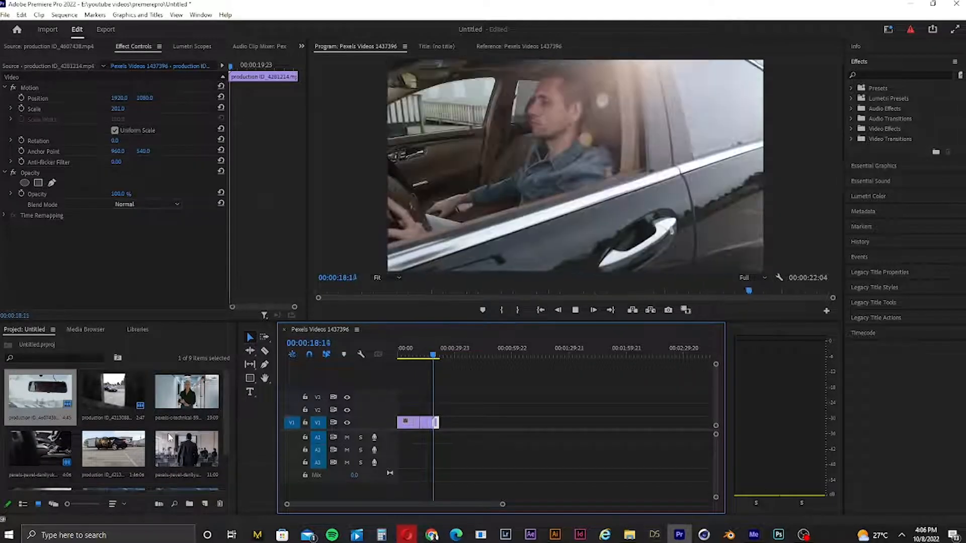
drag(226, 378, 225, 406)
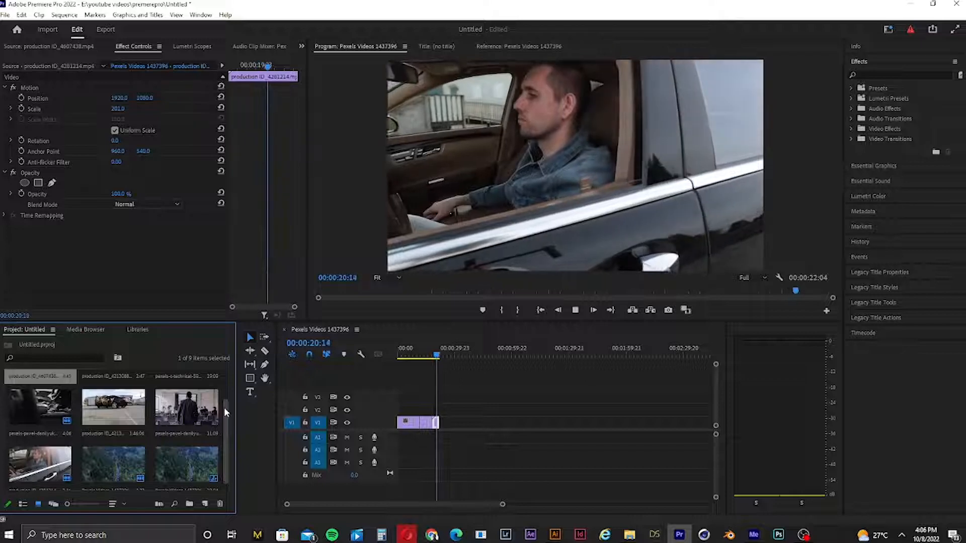
key(space)
click(399, 353)
click(422, 355)
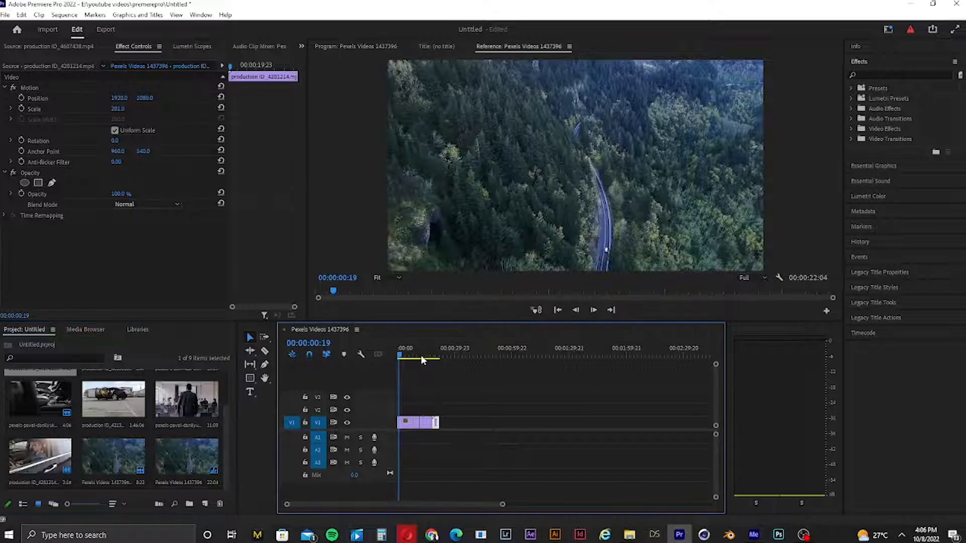
drag(405, 354, 428, 363)
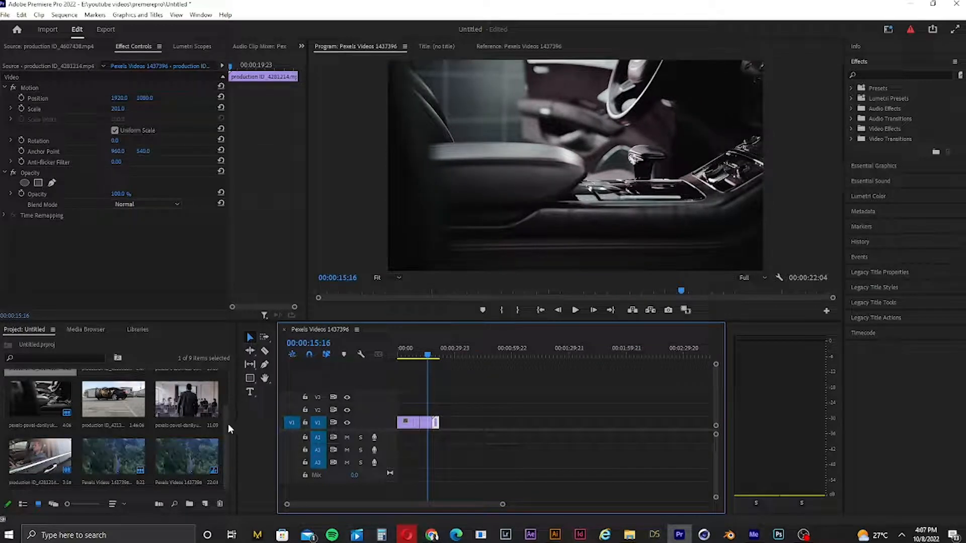
Find the open-door car clip among the project clips, load it in the Source Monitor, and play it from its start.
scroll(228, 427, up, 1)
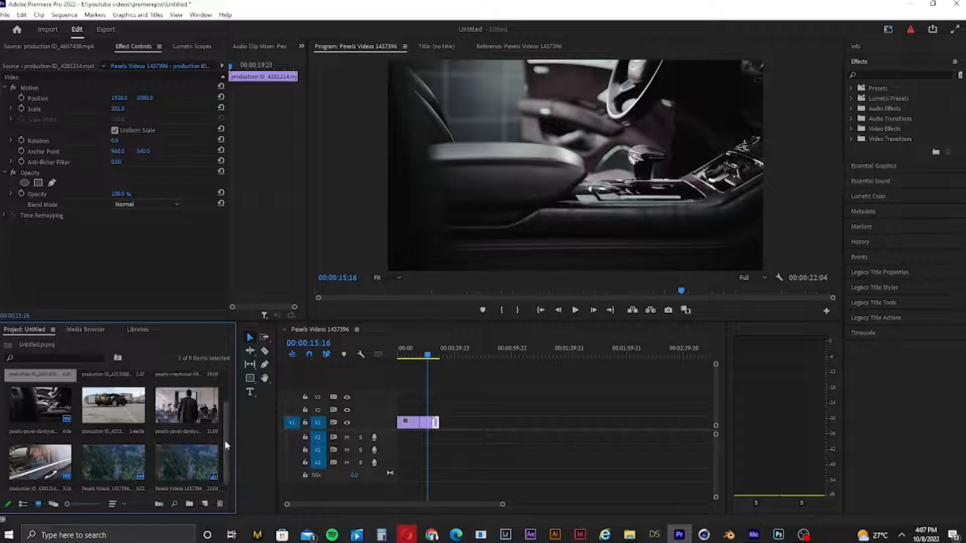
drag(225, 442, 225, 424)
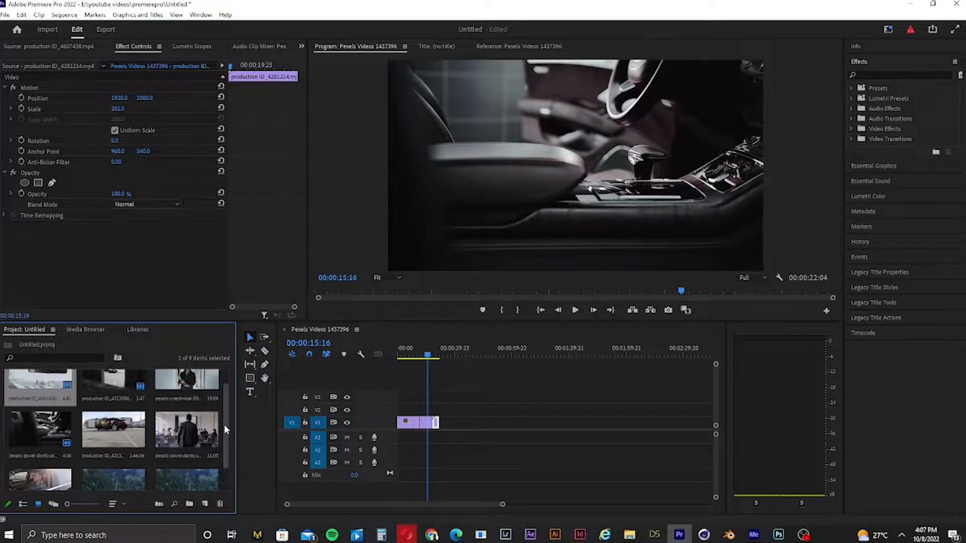
click(196, 390)
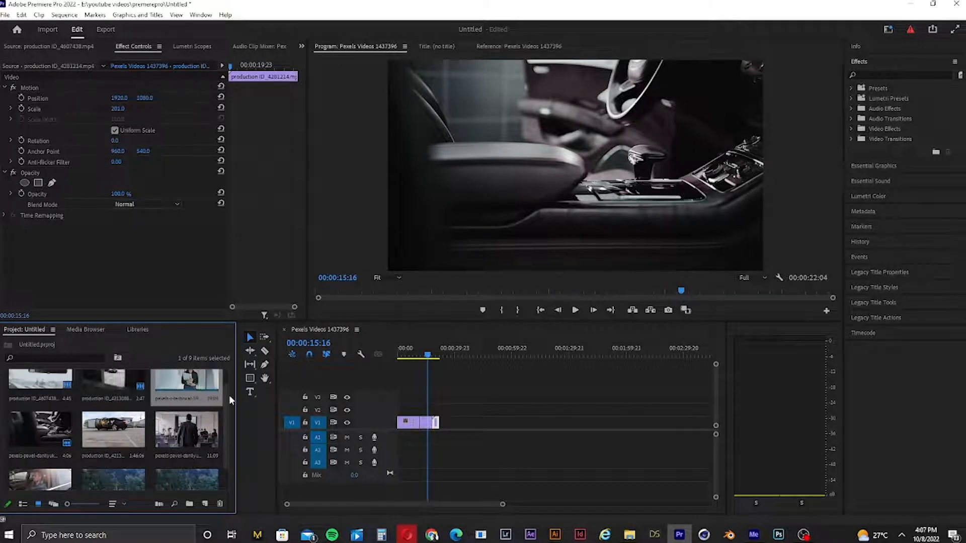
scroll(227, 401, up, 1)
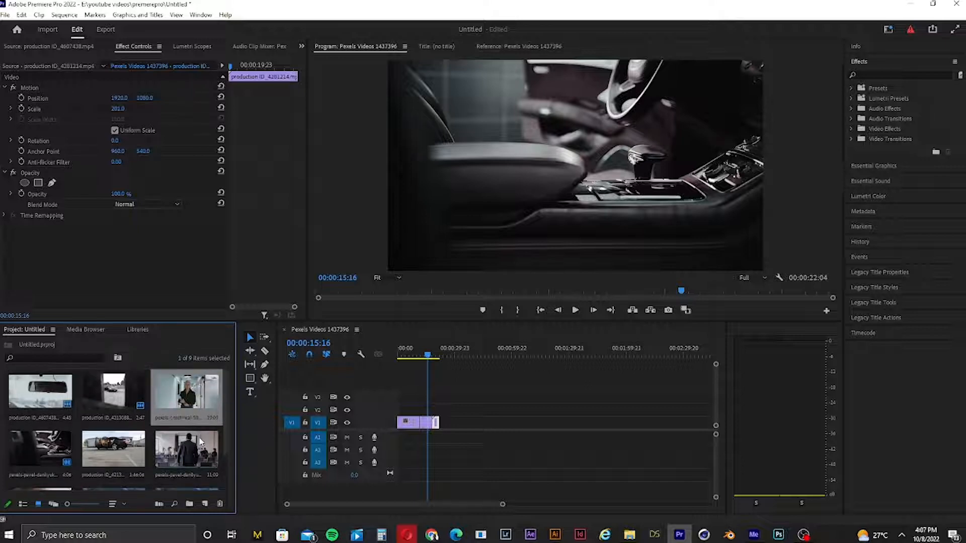
double_click(132, 450)
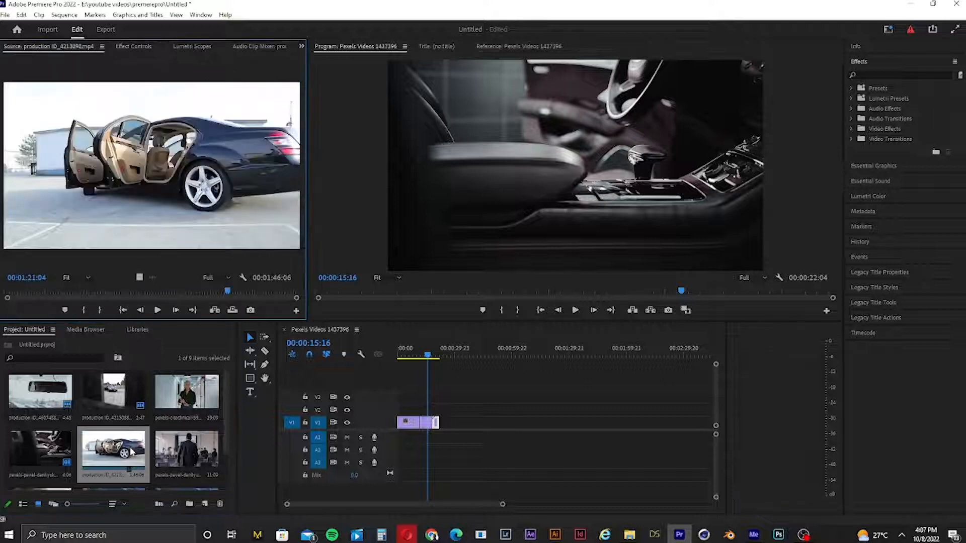
drag(226, 292, 1, 280)
key(space)
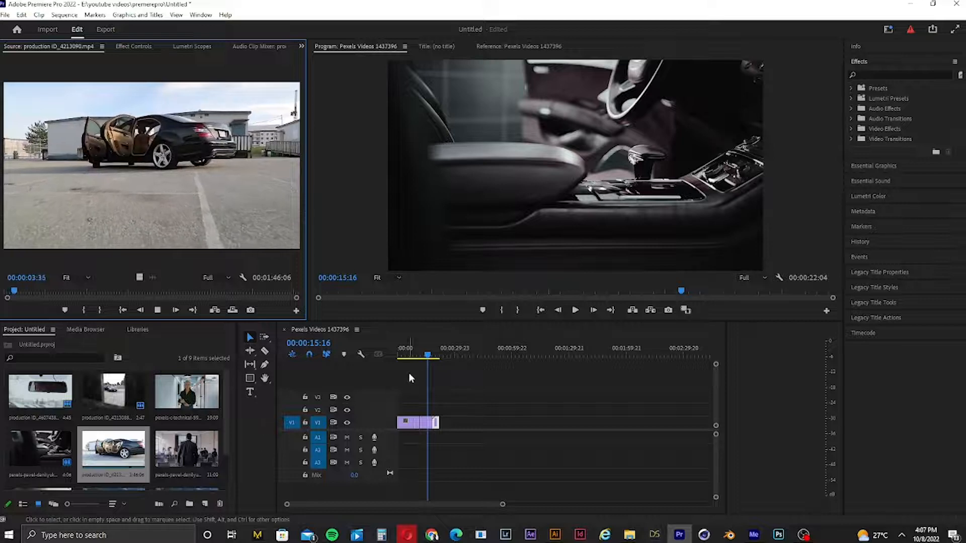
Place the timeline playhead just after the driver clip at 00:00:22:07 and mark an in point in the open-door car clip.
click(433, 355)
key(space)
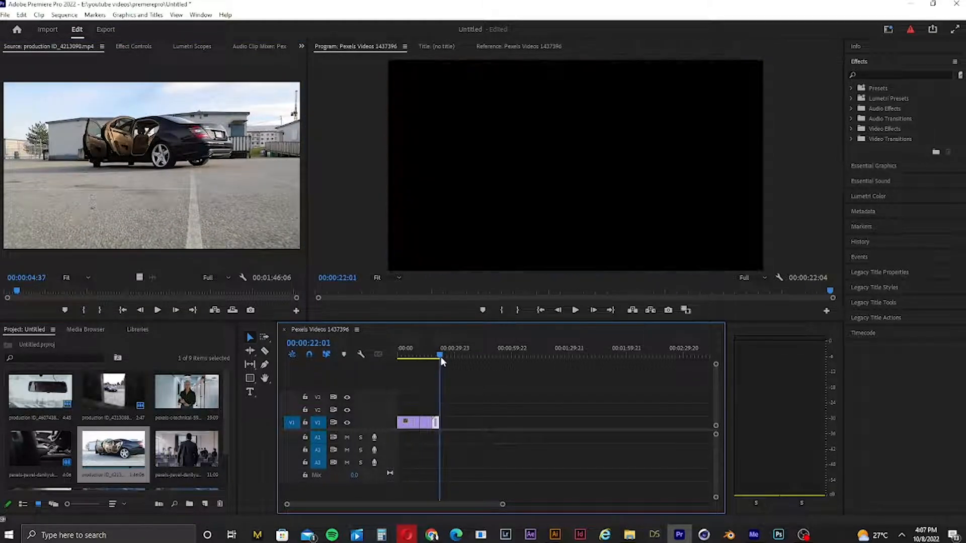
click(427, 355)
drag(427, 355, 441, 357)
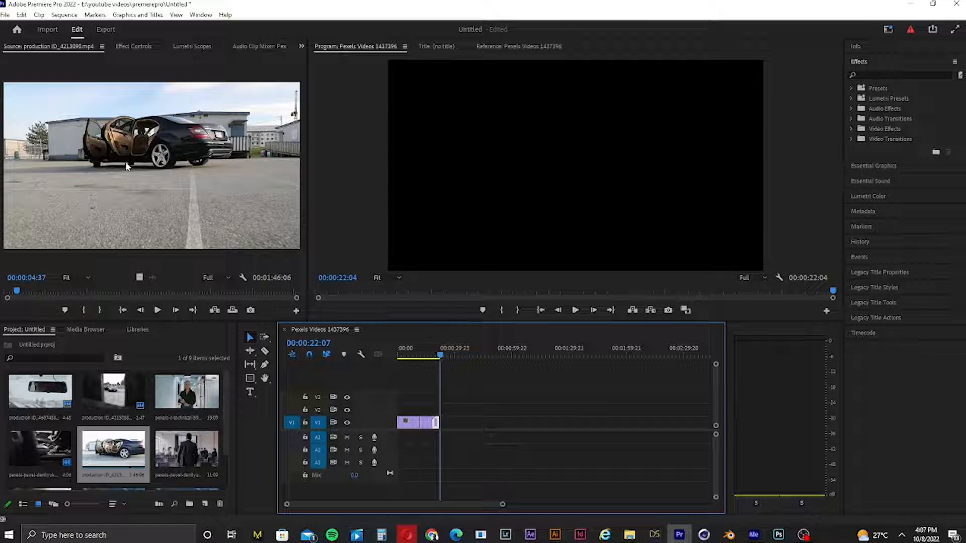
drag(18, 292, 146, 290)
key(i)
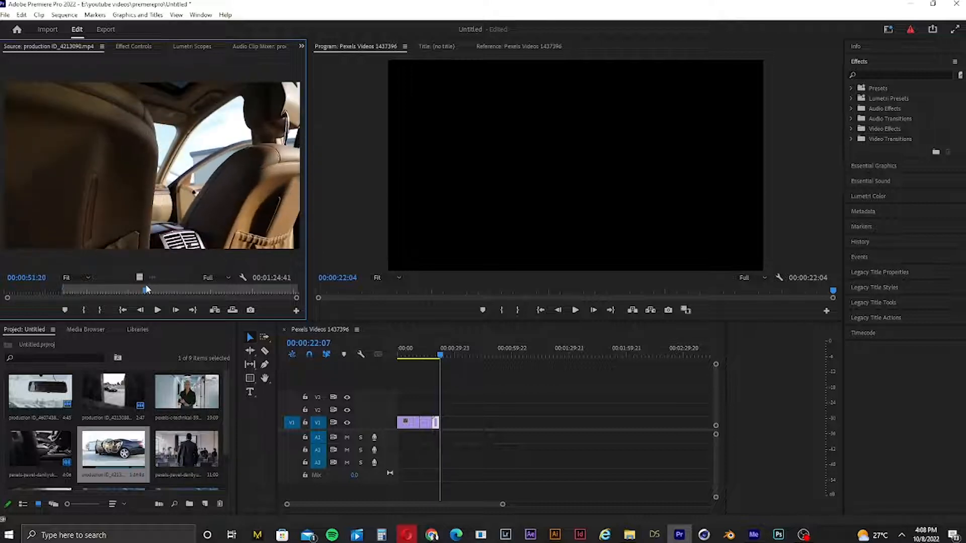
Try adding the open-door car clip's range ending at 00:00:51:20 to V1 after the driver clip, and undo the placement.
key(o)
drag(133, 243, 447, 428)
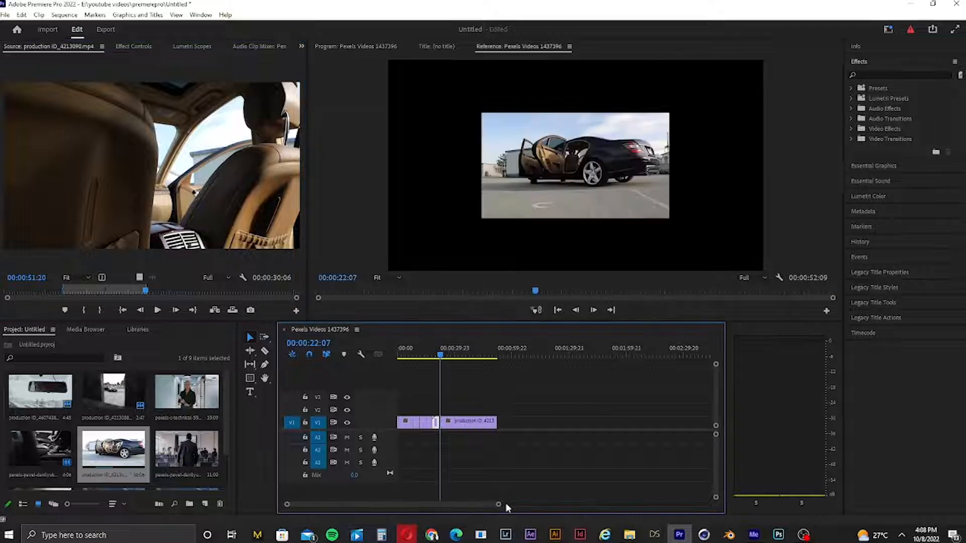
drag(498, 505, 411, 504)
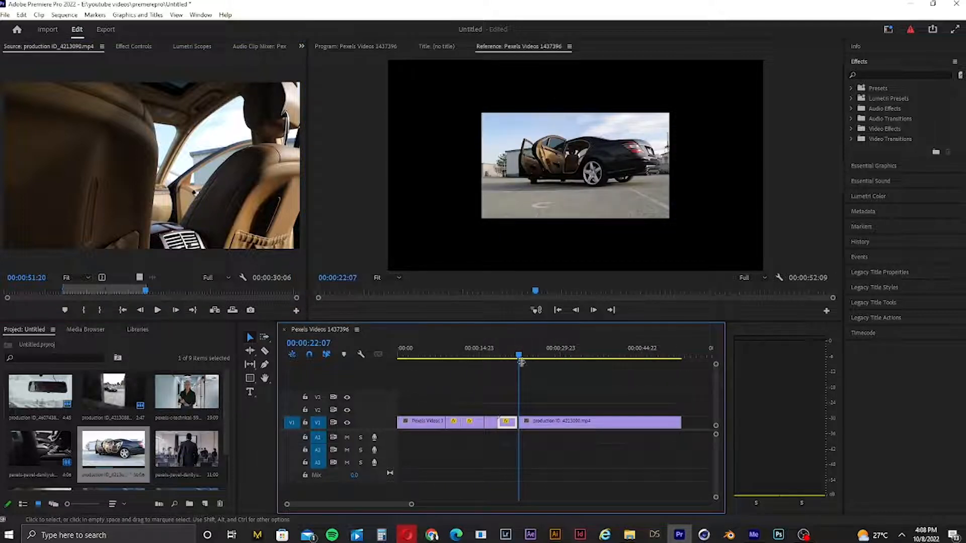
key(ctrl+z)
Mark the open-door car clip's out point at 00:00:36:45 and add the shortened range to V1 at 00:00:22:07.
drag(146, 291, 106, 291)
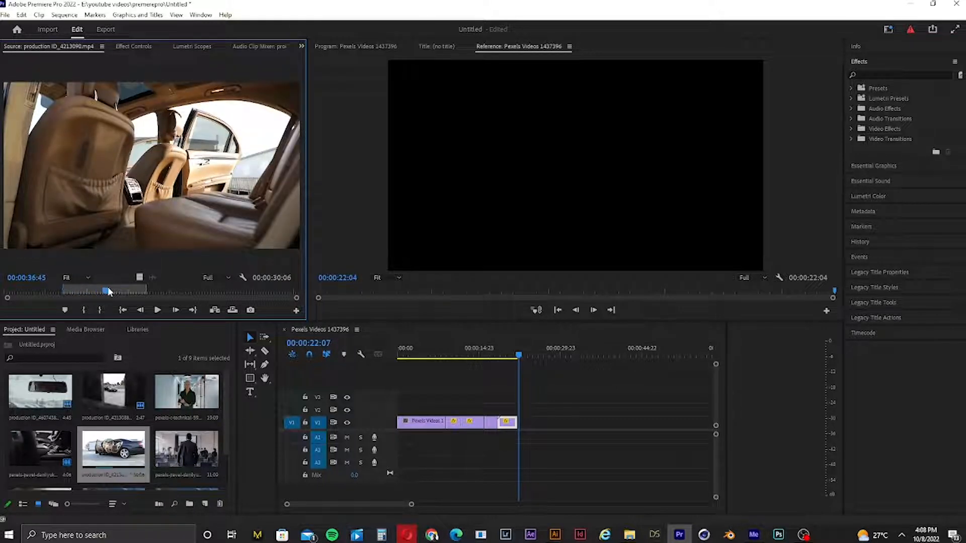
key(o)
drag(151, 166, 522, 426)
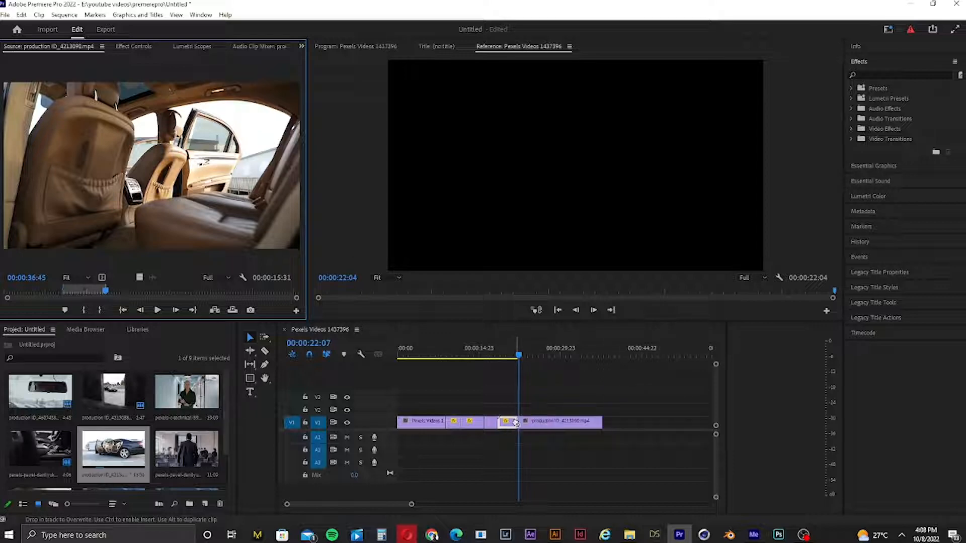
Set the scale of the open-door car clip on V1 to 201, previewing it from 00:00:33:03.
drag(411, 506, 528, 504)
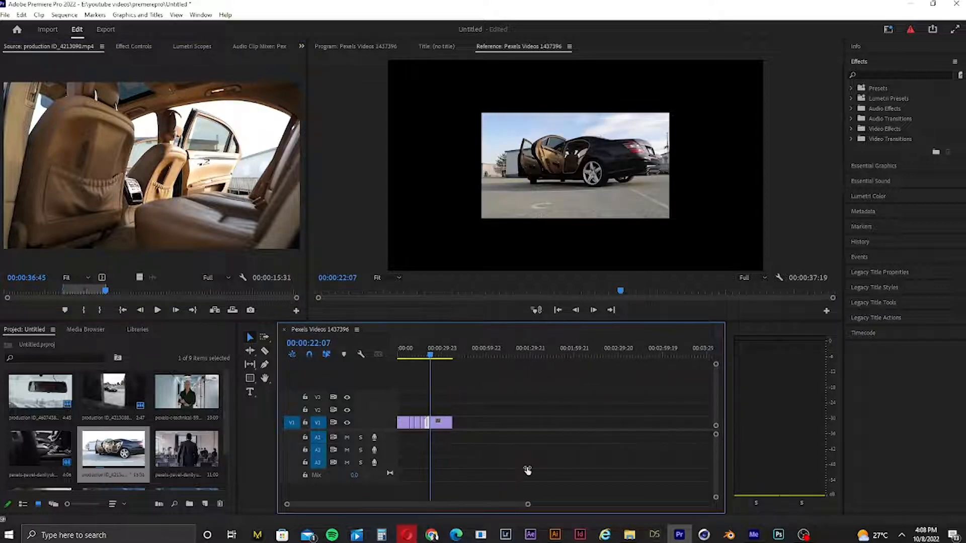
mouse_move(431, 355)
mouse_down()
mouse_move(456, 356)
mouse_move(446, 355)
mouse_up()
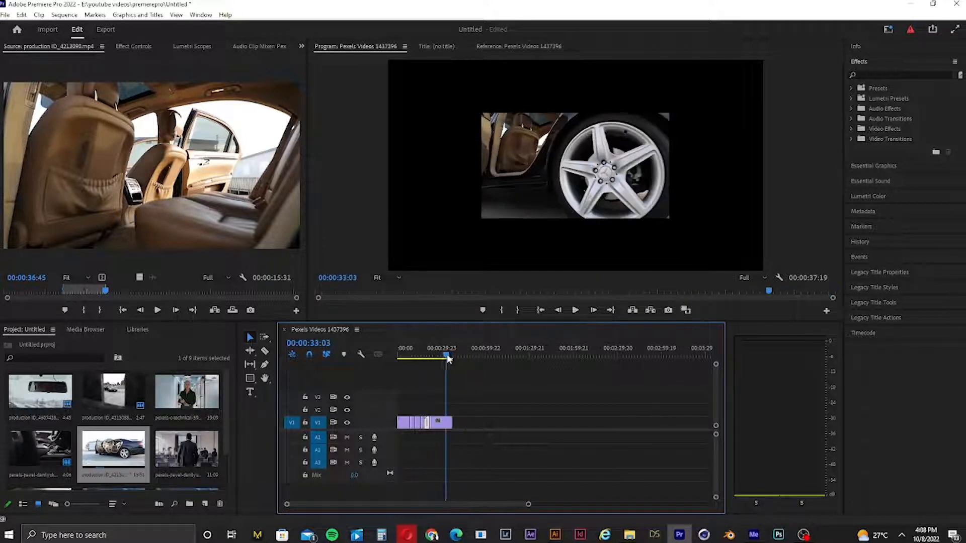
click(441, 424)
click(134, 46)
drag(118, 113, 214, 113)
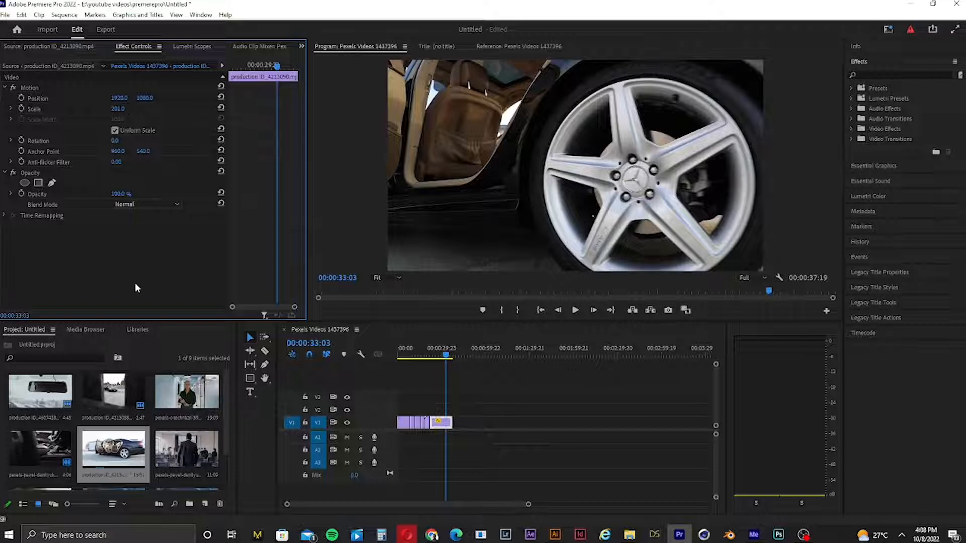
key(space)
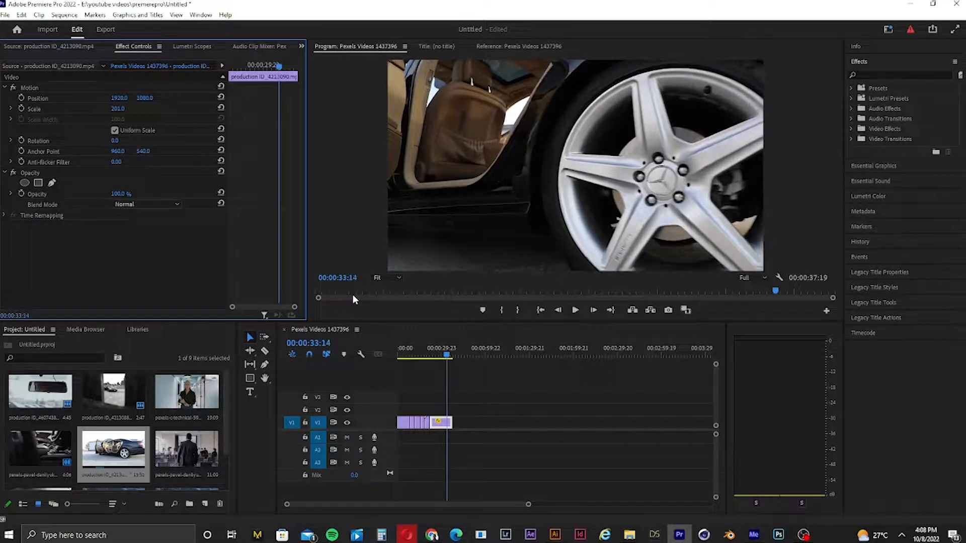
Find the clip of the woman walking down the corridor in the project media, load it as the source, and preview it.
click(223, 409)
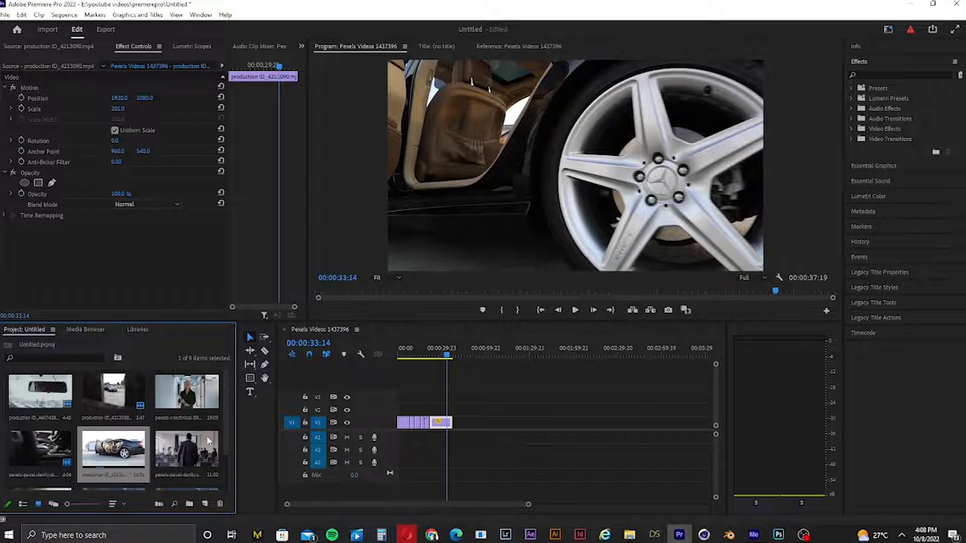
scroll(206, 436, down, 1)
click(199, 405)
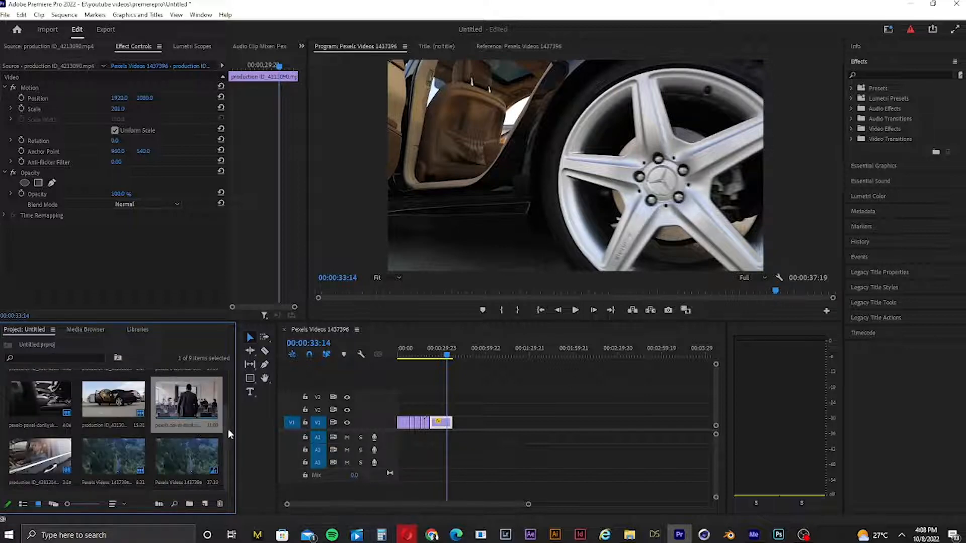
scroll(227, 427, up, 1)
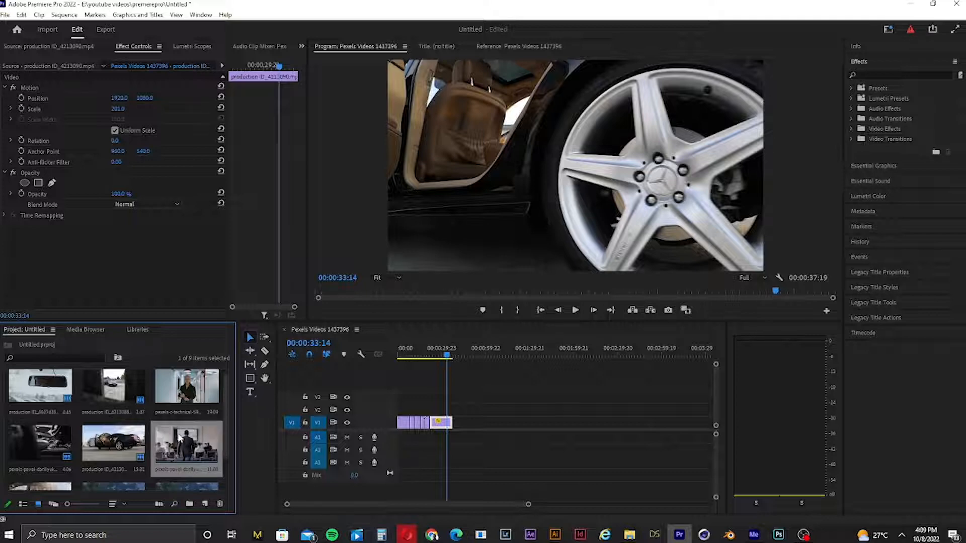
click(119, 451)
click(178, 401)
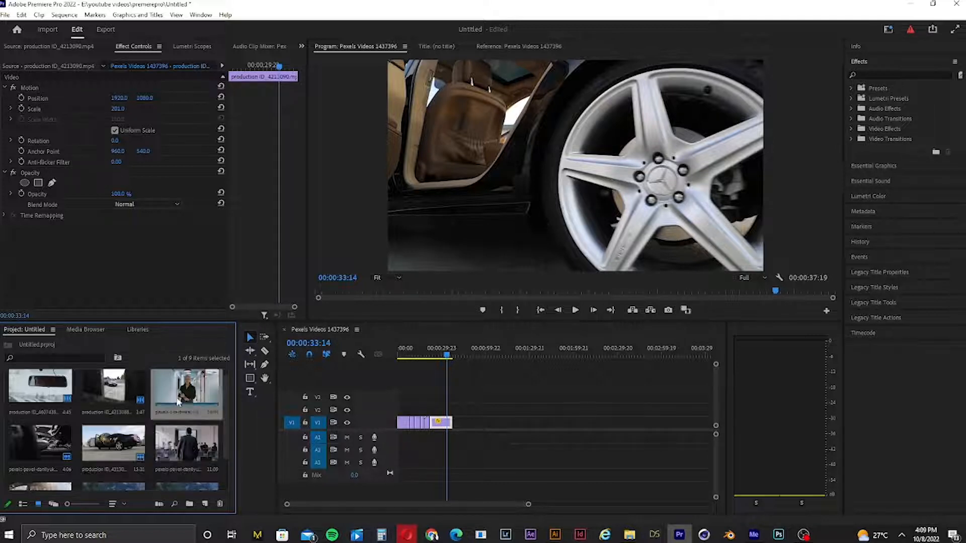
double_click(206, 389)
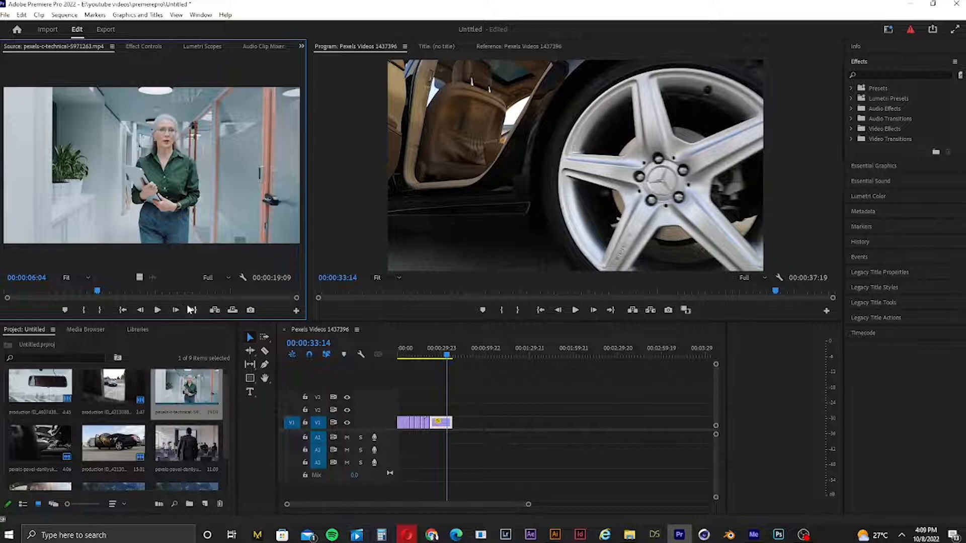
drag(28, 300, 0, 299)
key(space)
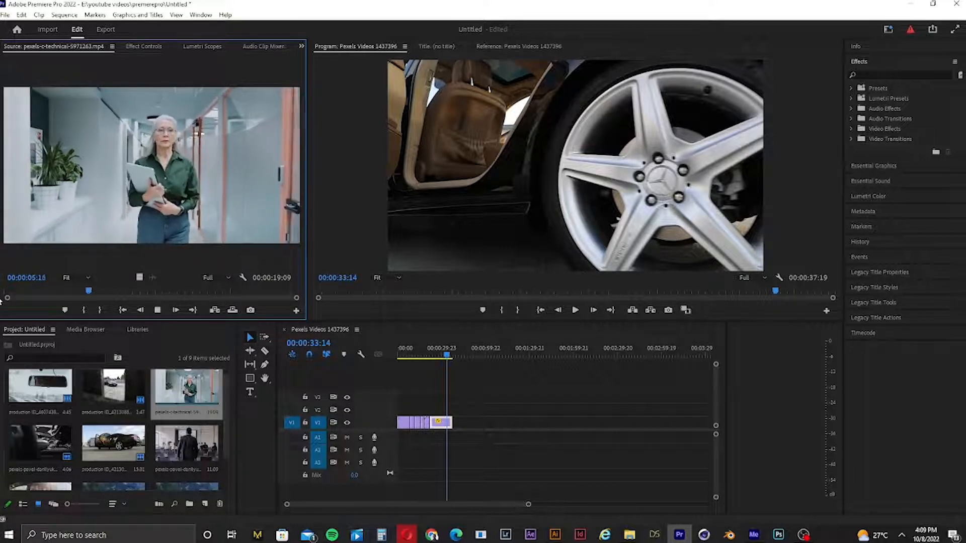
key(space)
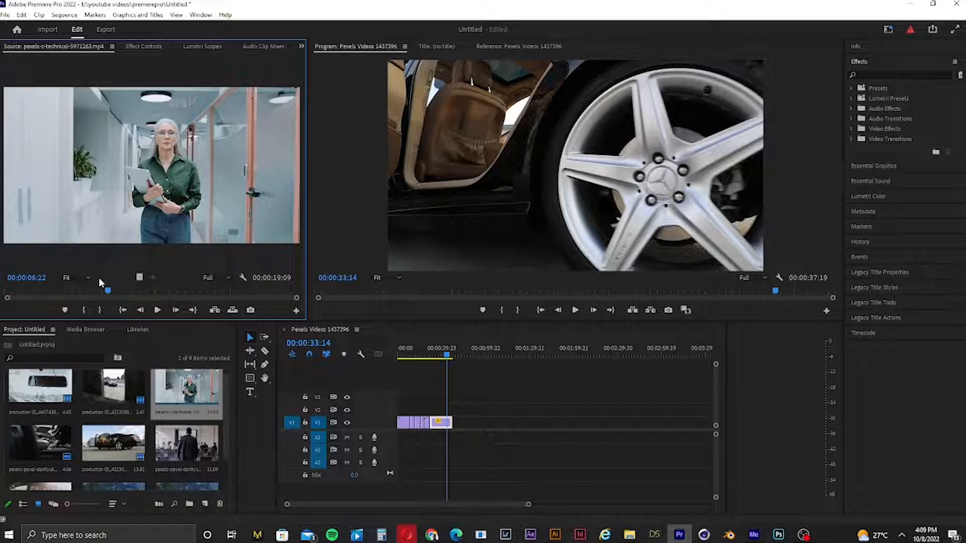
Mark the corridor woman clip from 00:00:00:00 to 00:00:14:02 and add that range to V1 after the open-door car clip.
drag(111, 294, 197, 296)
key(i)
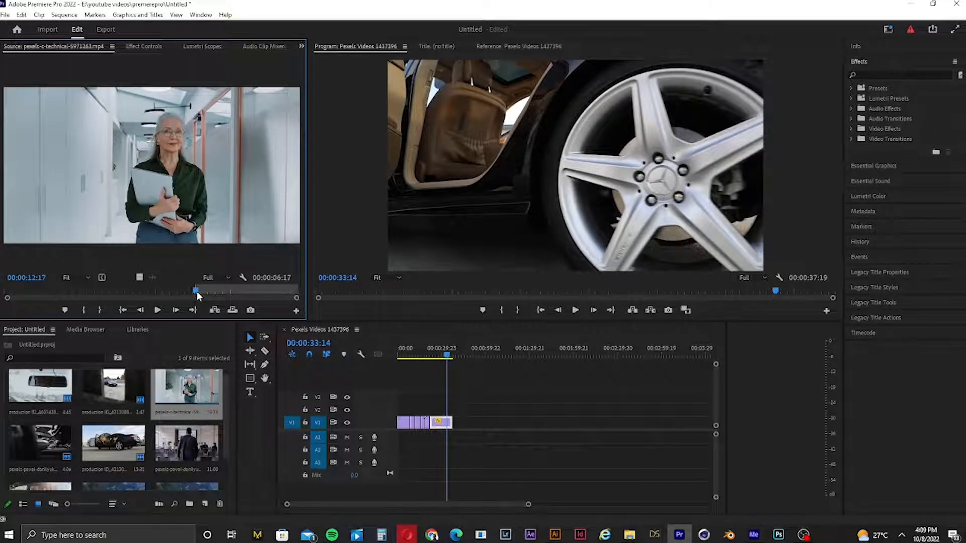
drag(197, 295, 1, 330)
key(i)
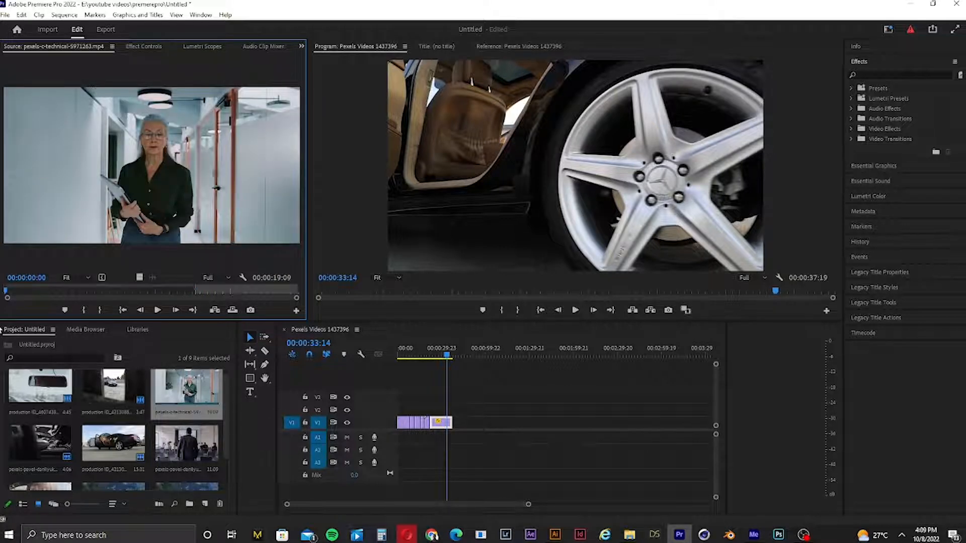
drag(9, 296, 219, 291)
key(o)
drag(179, 214, 464, 428)
mouse_move(228, 396)
mouse_down()
mouse_move(227, 445)
mouse_move(223, 387)
mouse_move(226, 394)
mouse_up()
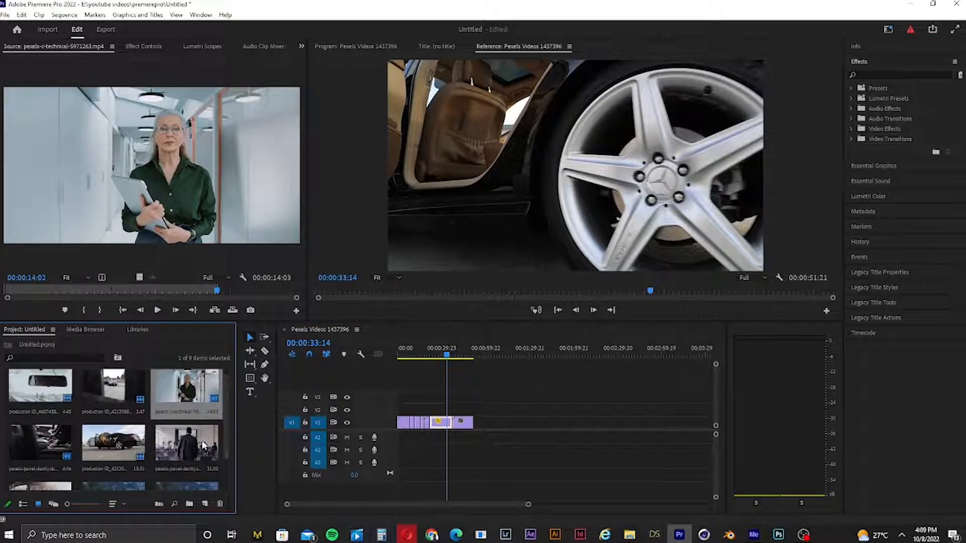
Mark a 00:00:06:13 range in the clip of the man walking into the conference room and add it to V1 after the corridor woman clip.
double_click(186, 445)
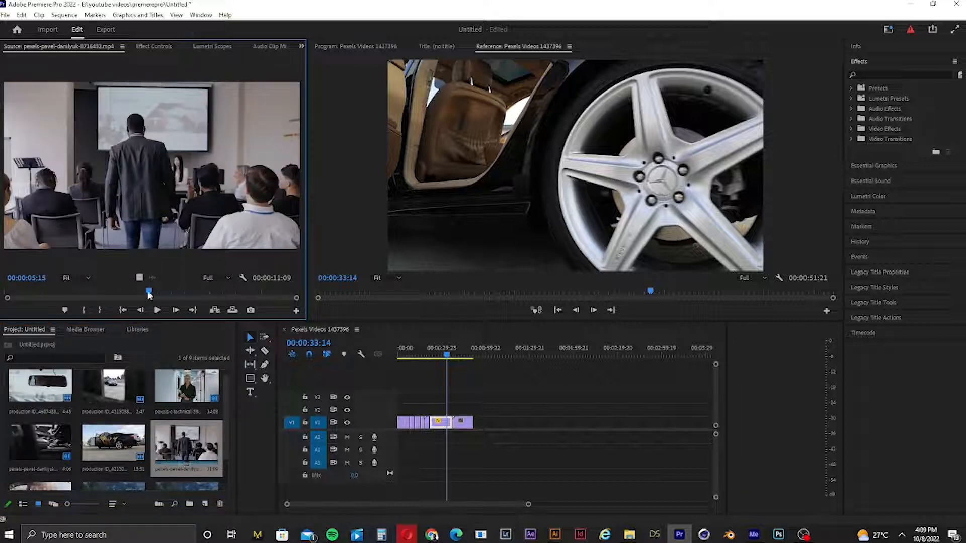
key(Home)
key(space)
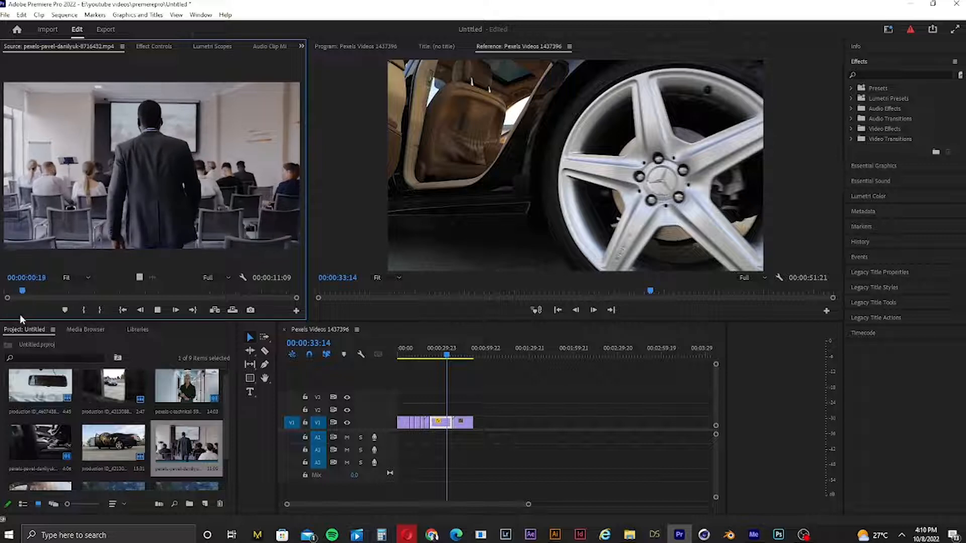
key(i)
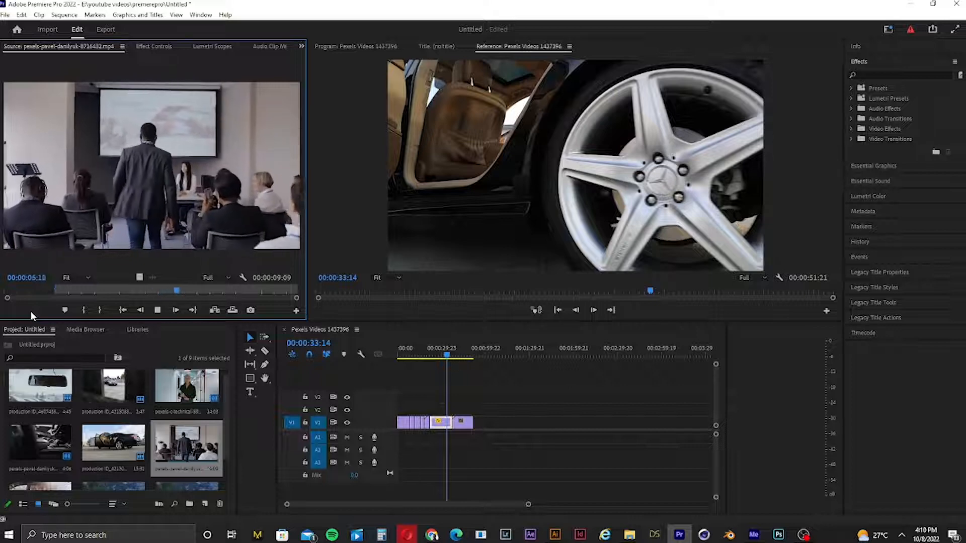
key(o)
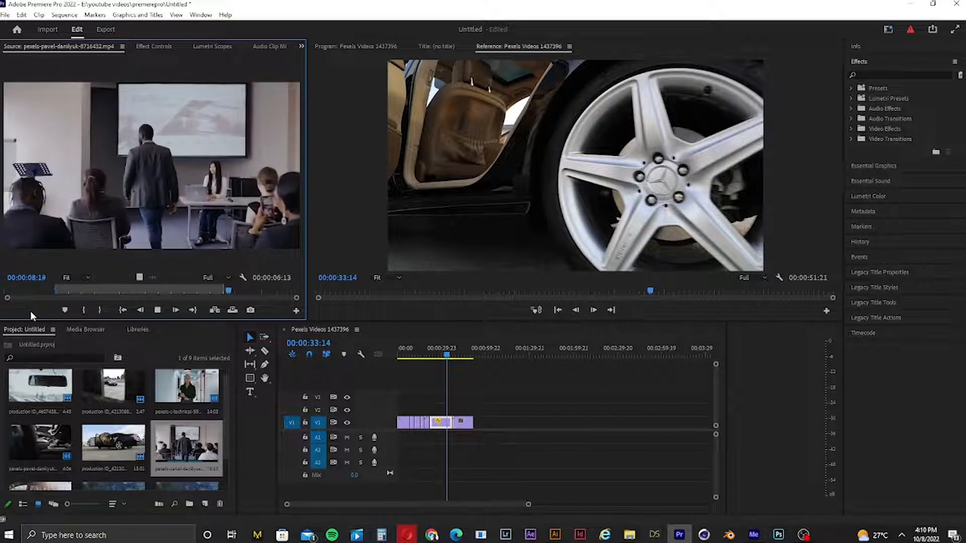
key(space)
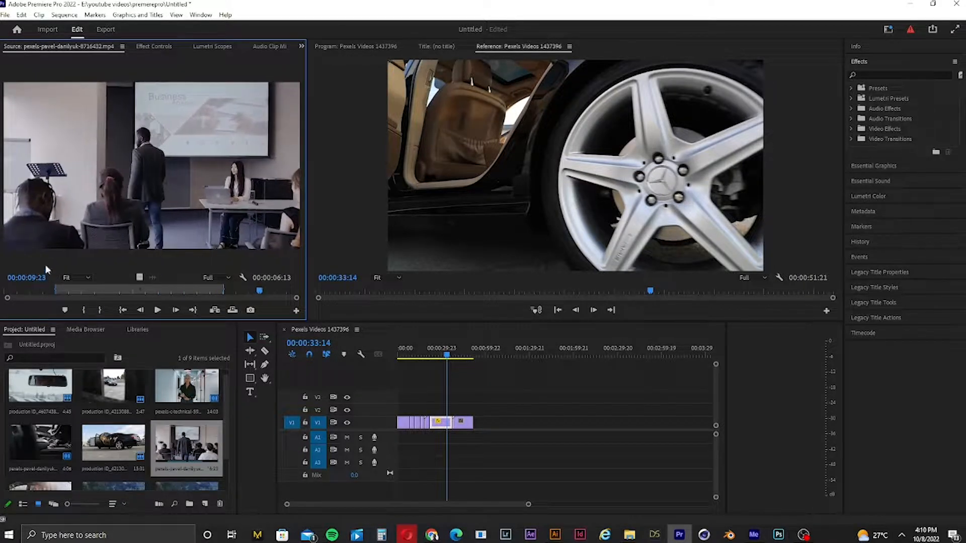
drag(81, 189, 478, 426)
Review the assembled sequence from its start and scrub through the opening forest road clip to 00:00:06:00.
drag(528, 504, 587, 506)
drag(459, 358, 334, 358)
key(space)
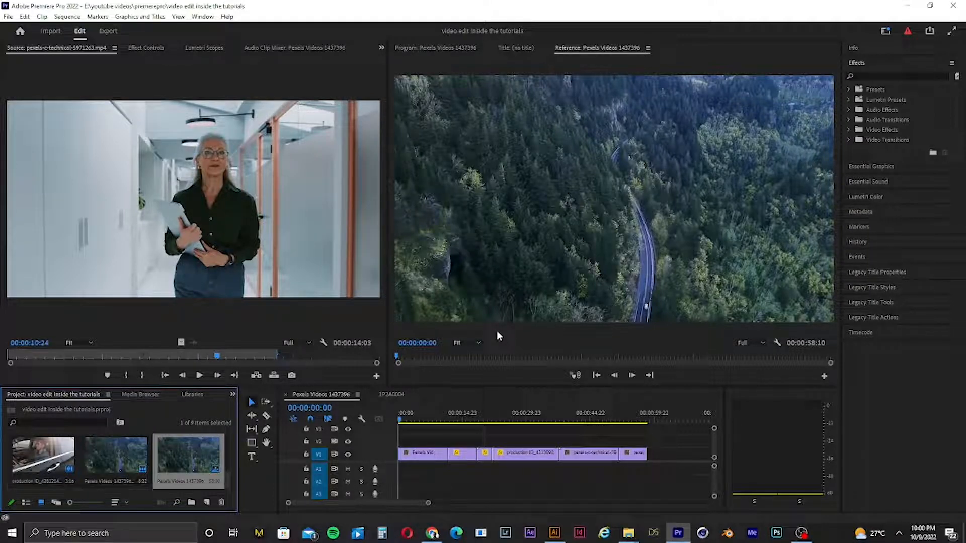
drag(401, 424, 425, 432)
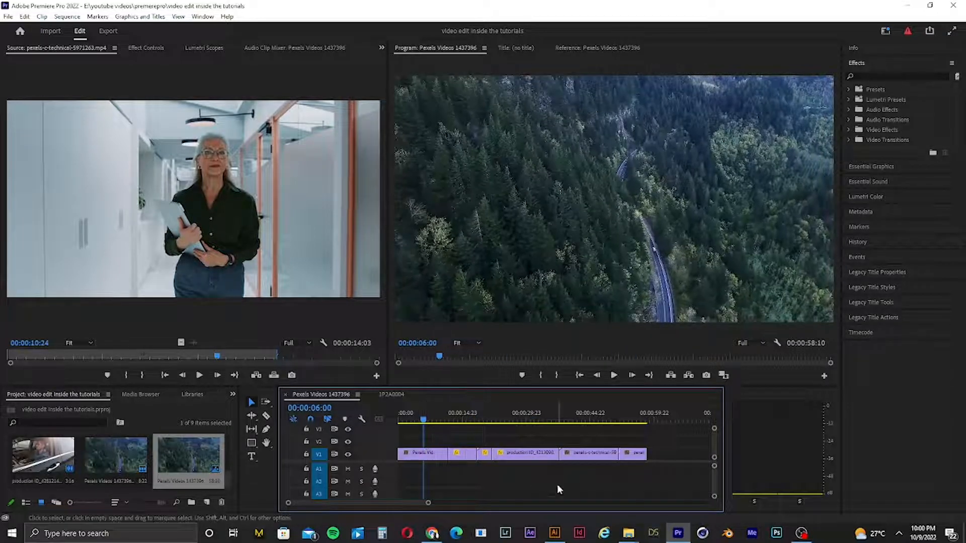
Switch to the logo folder in File Explorer, compare the Mercedes-Benz logo images, and import Untitled-1.png into the project.
mouse_move(628, 533)
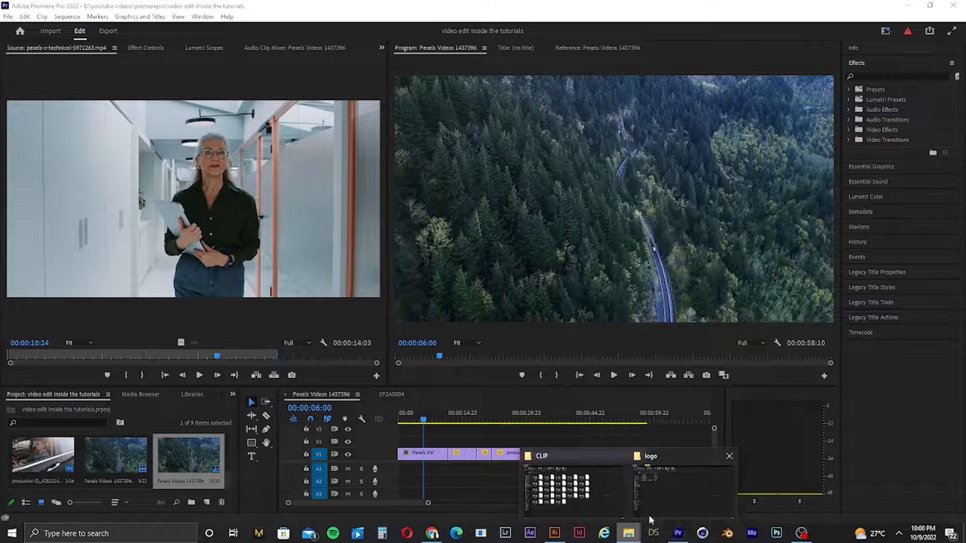
click(657, 495)
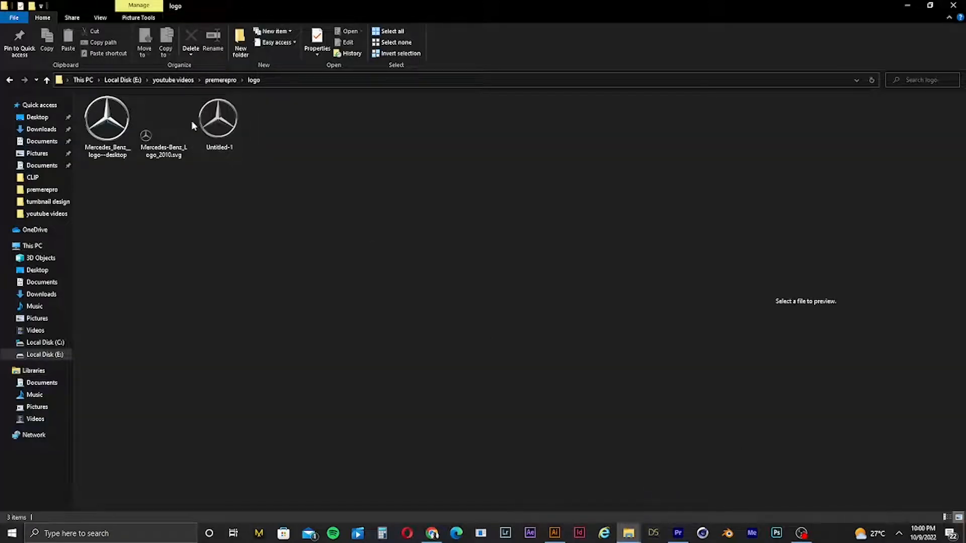
click(146, 121)
click(130, 120)
click(234, 126)
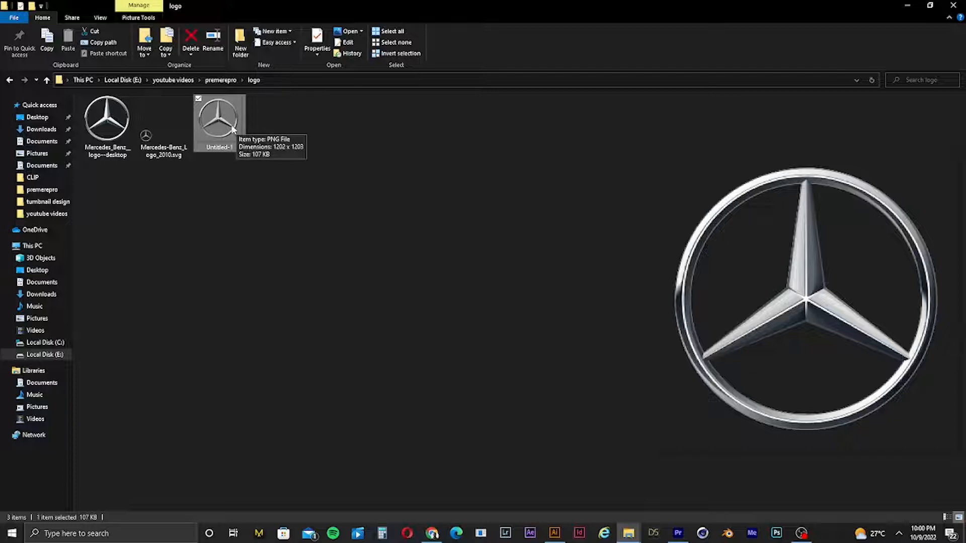
click(123, 123)
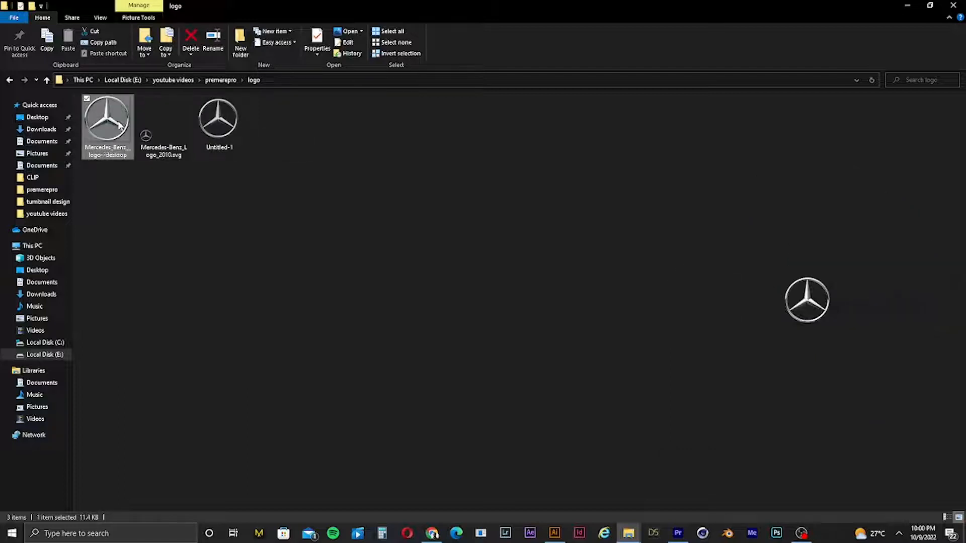
click(222, 131)
drag(228, 126, 211, 485)
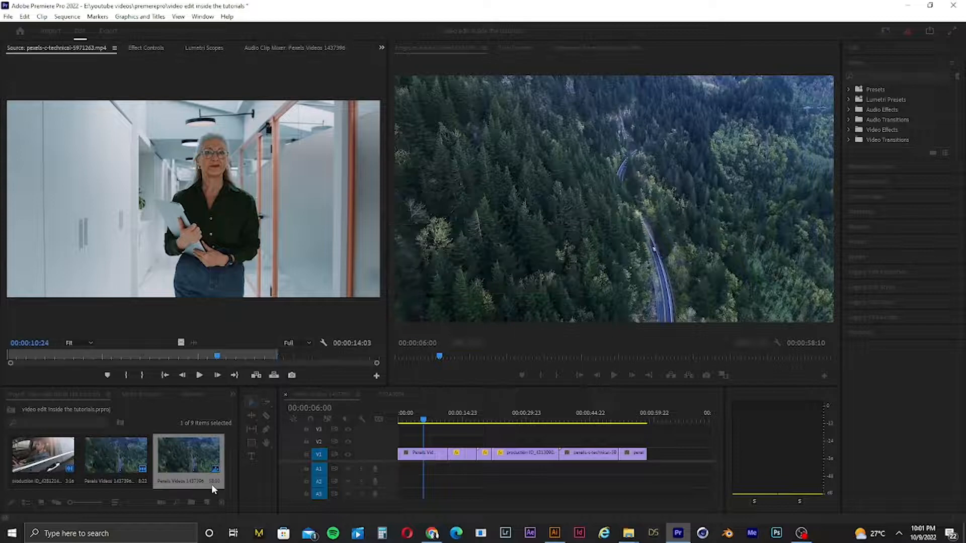
Place the logo image on V2 above the forest road clip, starting at 00:00:00:19, and play the opening.
drag(345, 467, 401, 423)
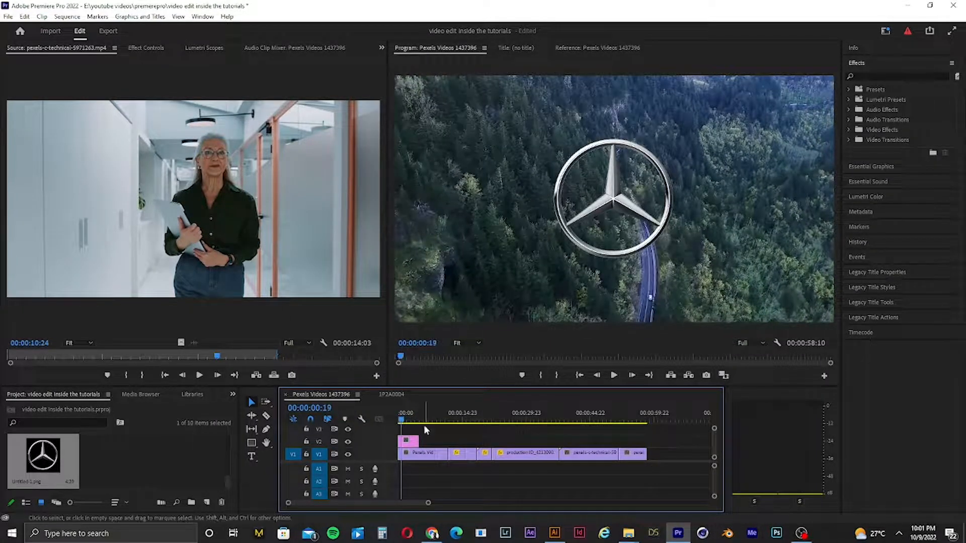
drag(428, 502, 397, 509)
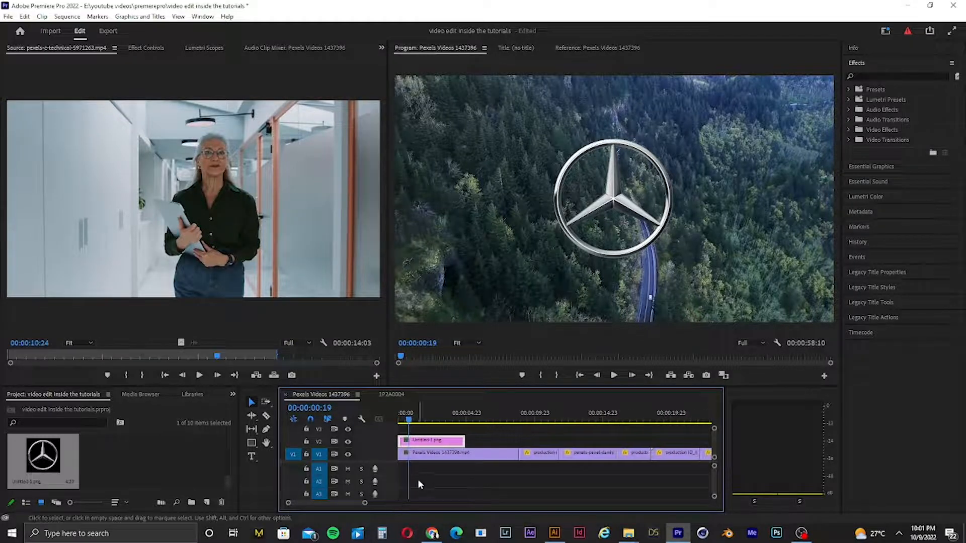
drag(417, 446, 374, 426)
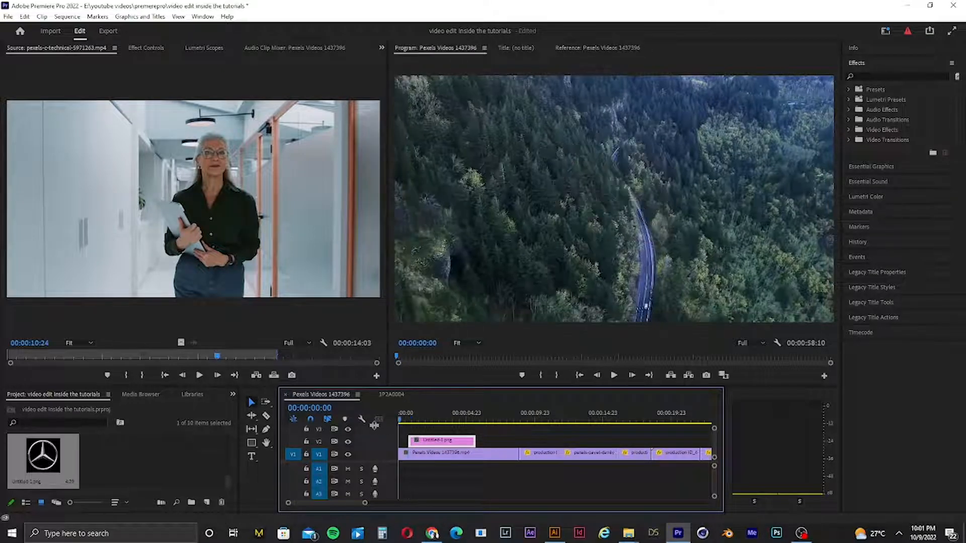
key(space)
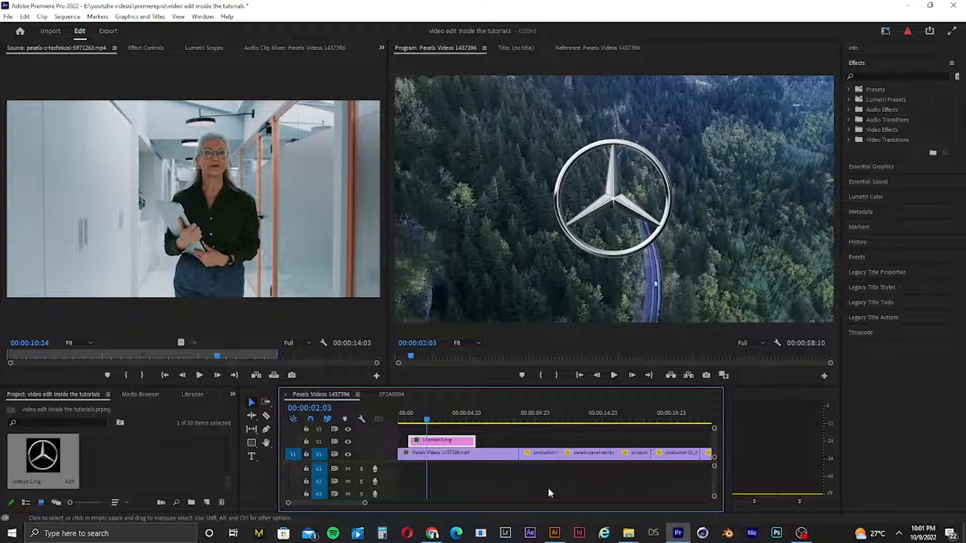
Set the scale of the logo on V2 to 50 and preview it from the start of the sequence.
mouse_move(365, 506)
mouse_down()
mouse_move(400, 503)
mouse_move(375, 503)
mouse_up()
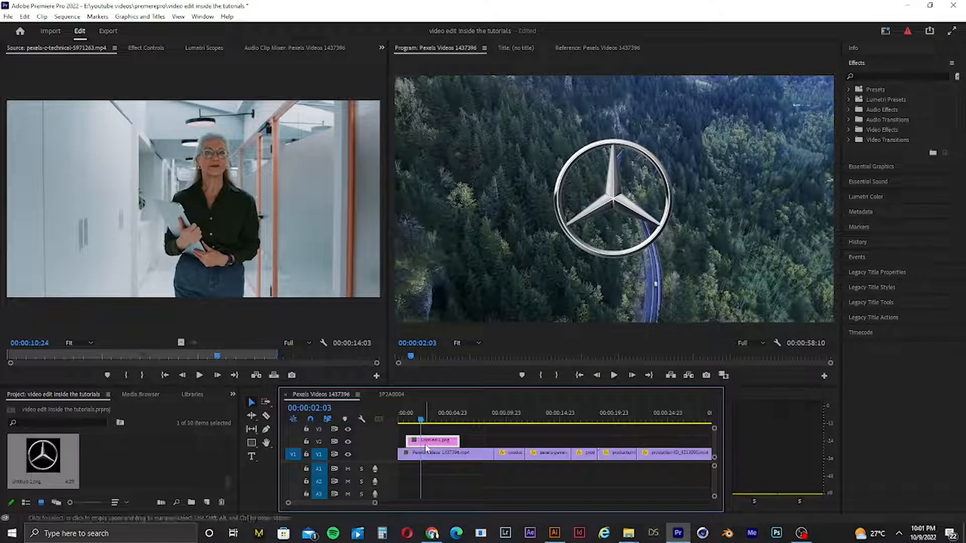
click(146, 48)
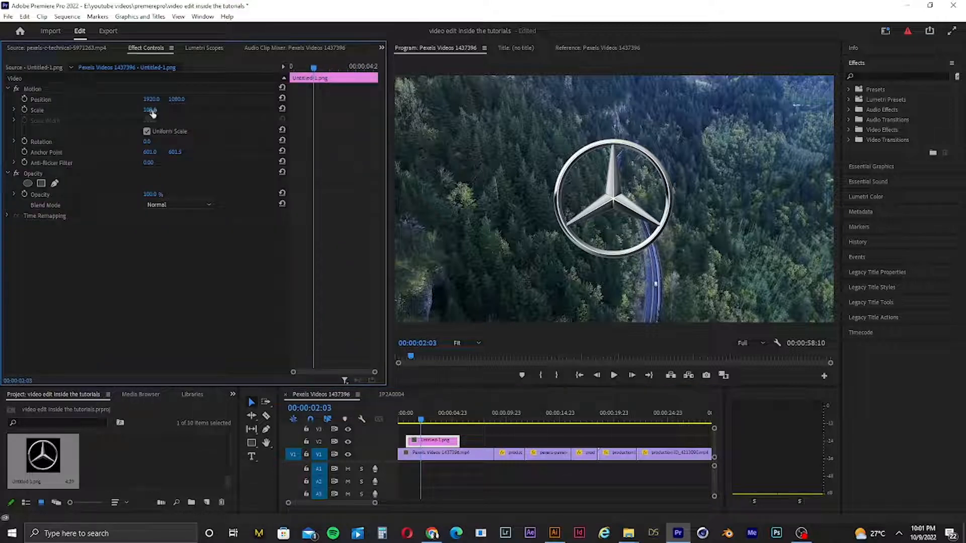
drag(150, 110, 133, 110)
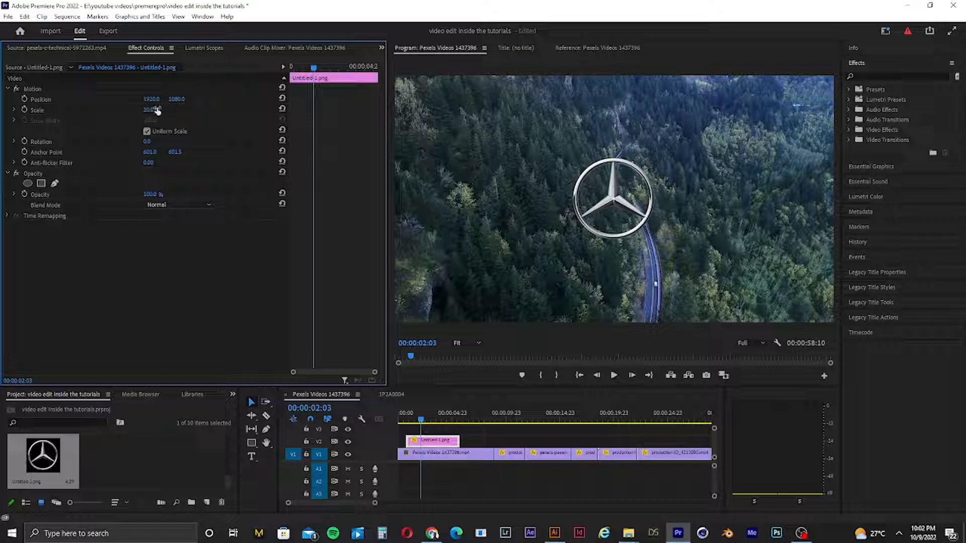
drag(157, 111, 158, 111)
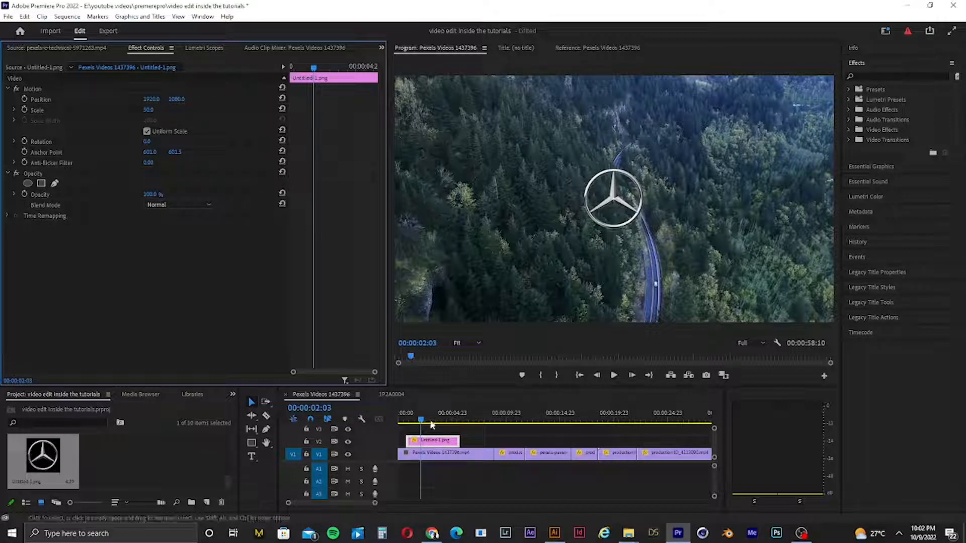
click(387, 425)
key(Home)
key(space)
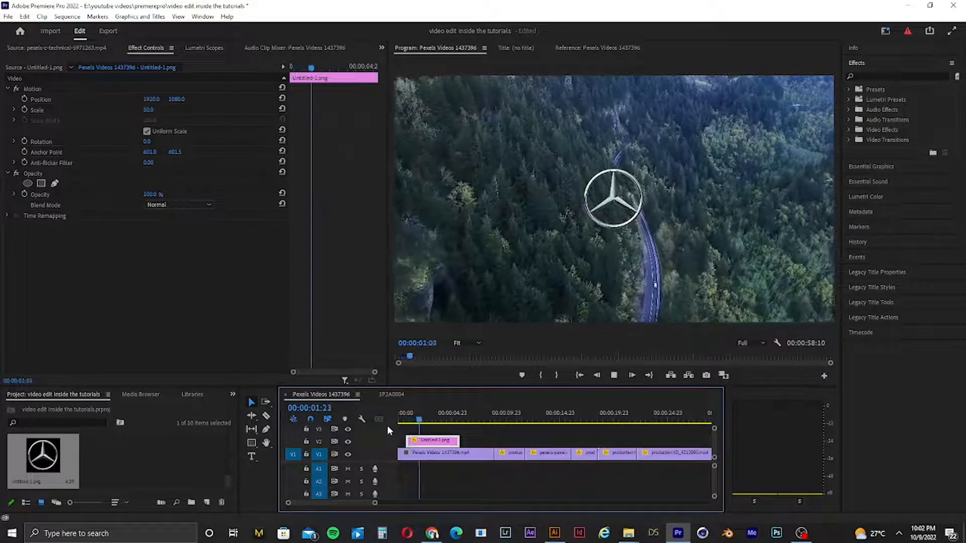
key(space)
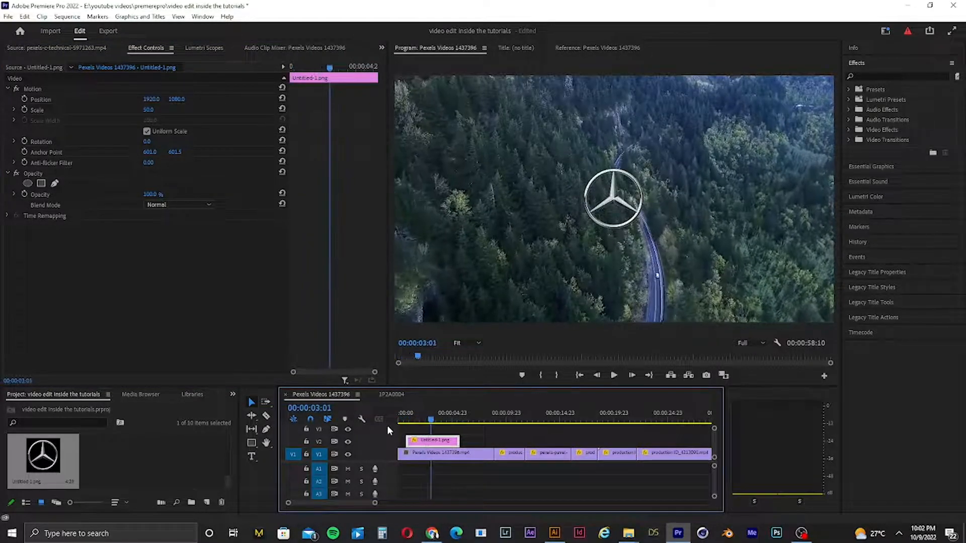
Apply the default video transition to both ends of the logo on V2 and play the sequence from 00:00:00:00.
click(436, 446)
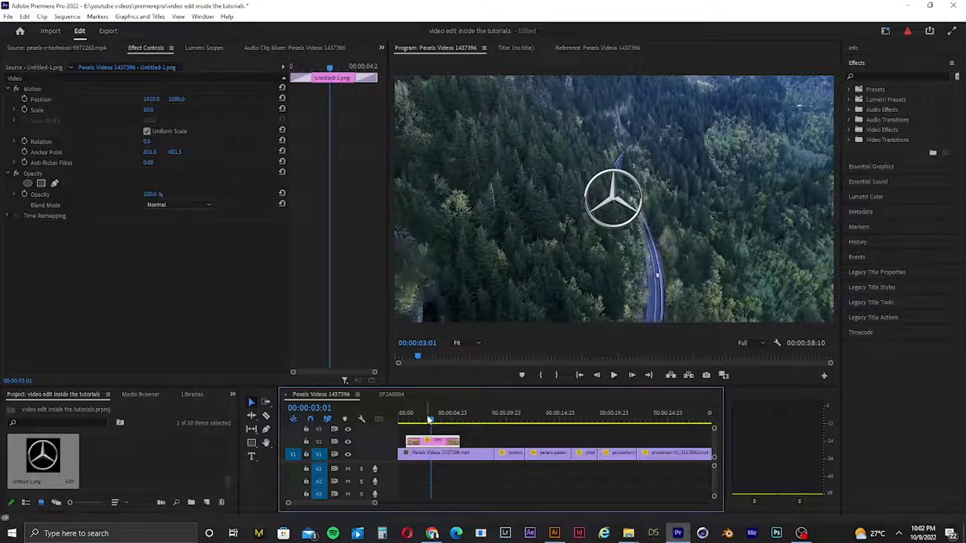
drag(430, 419, 379, 426)
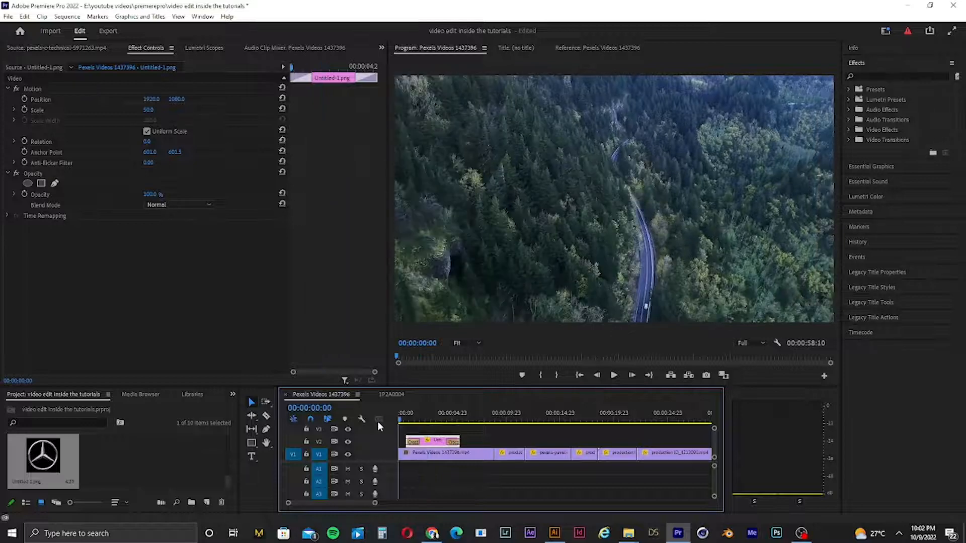
key(space)
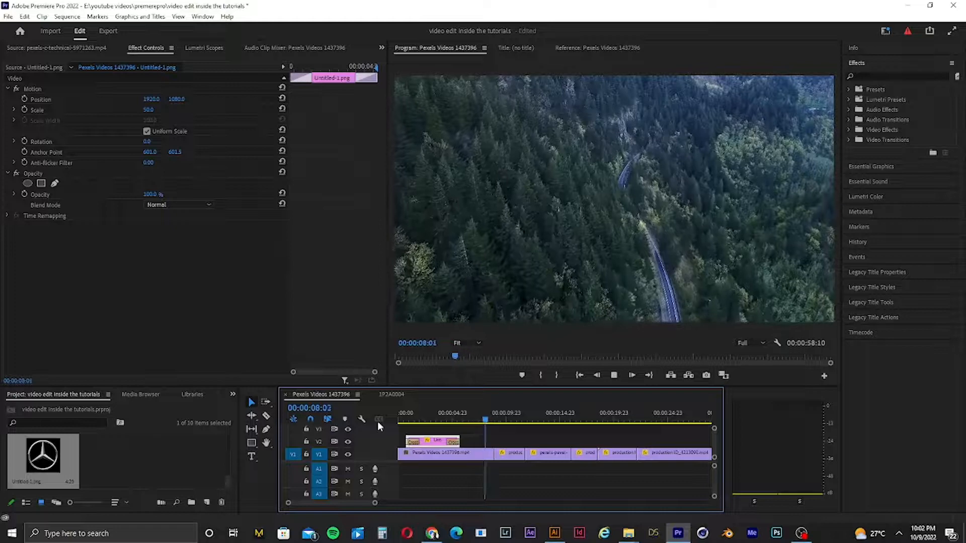
Play the sequence again from the beginning and shorten the end of the logo clip on V2.
key(space)
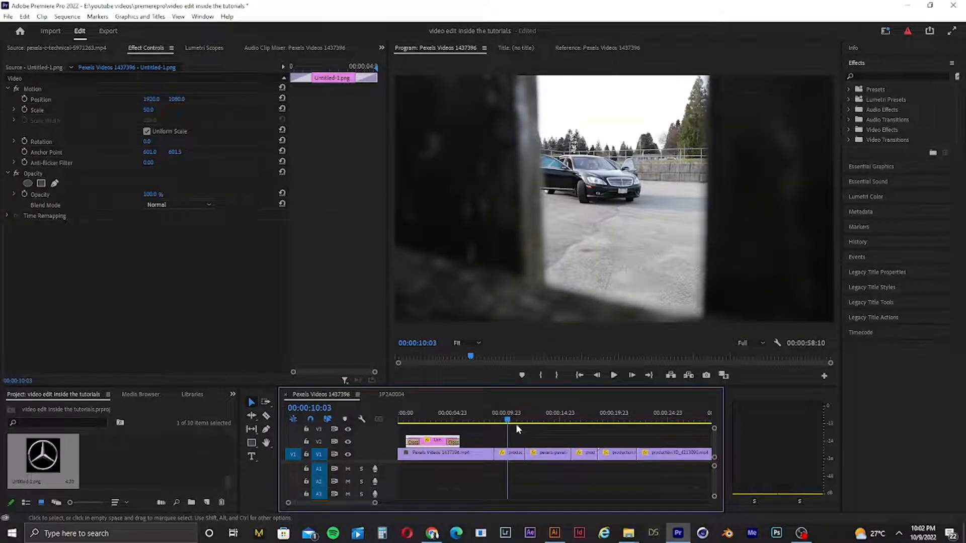
drag(508, 423, 390, 435)
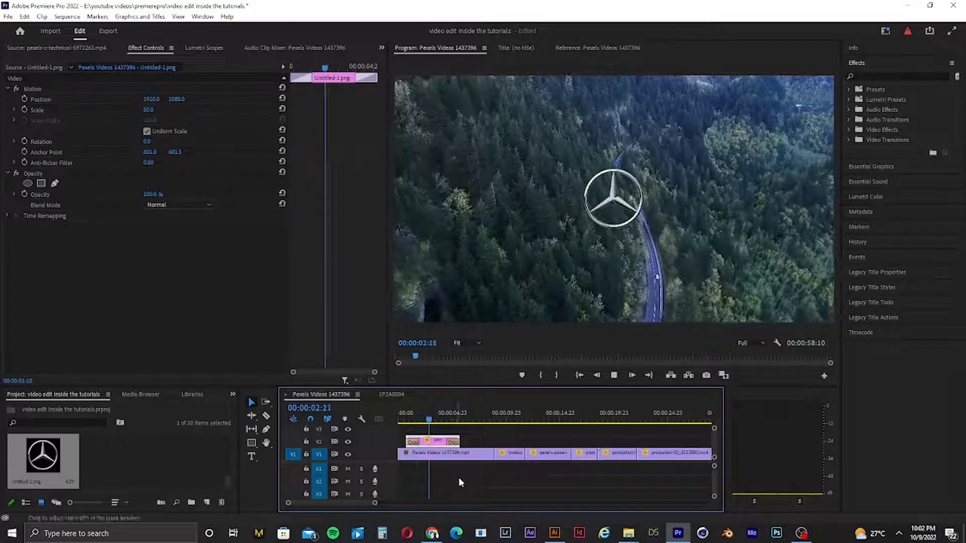
drag(460, 441, 446, 442)
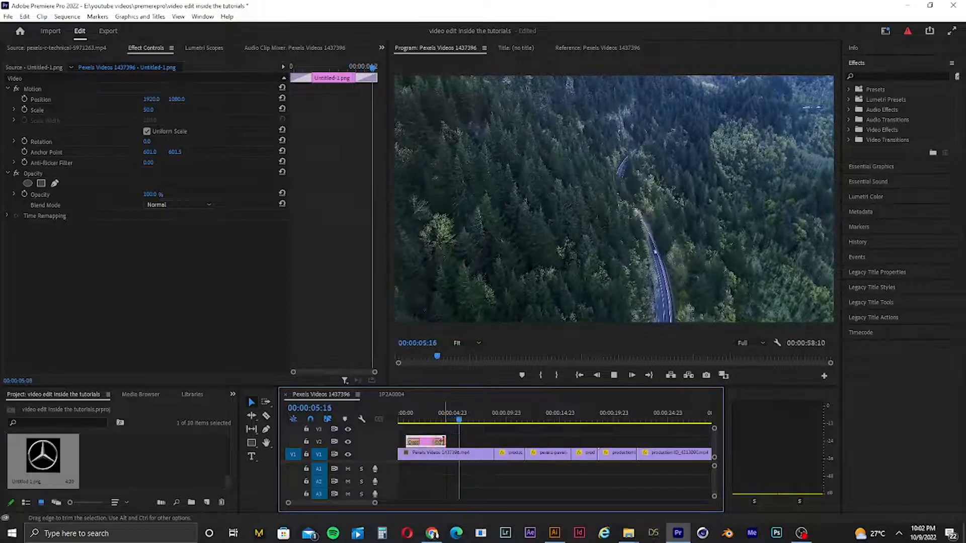
Add a text layer reading "the new c-class" over the forest road clip at 00:00:05:03.
click(459, 421)
drag(458, 422, 453, 422)
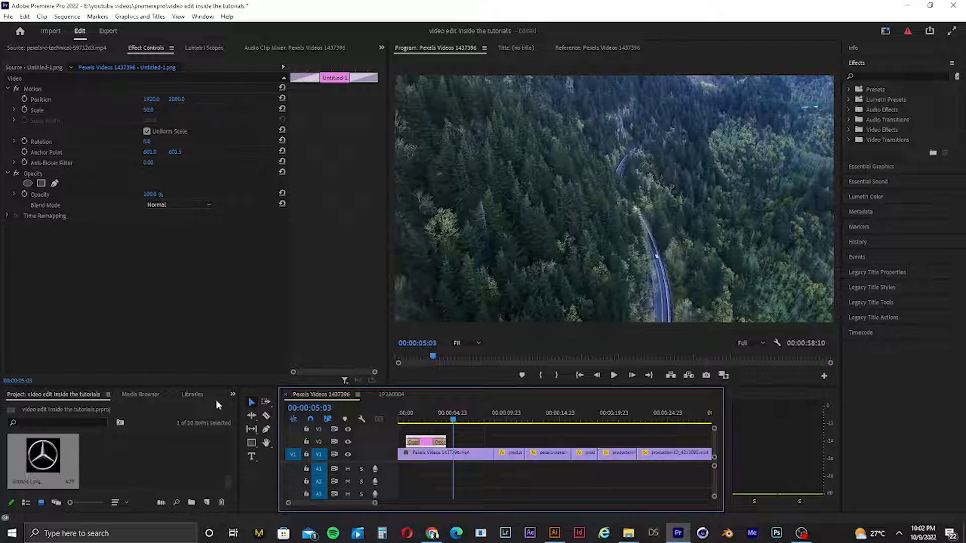
click(252, 456)
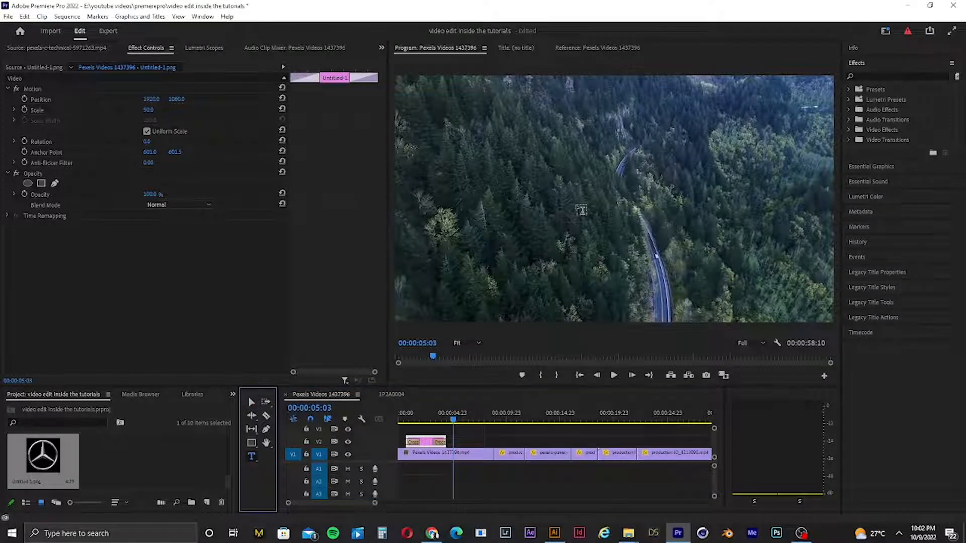
click(572, 203)
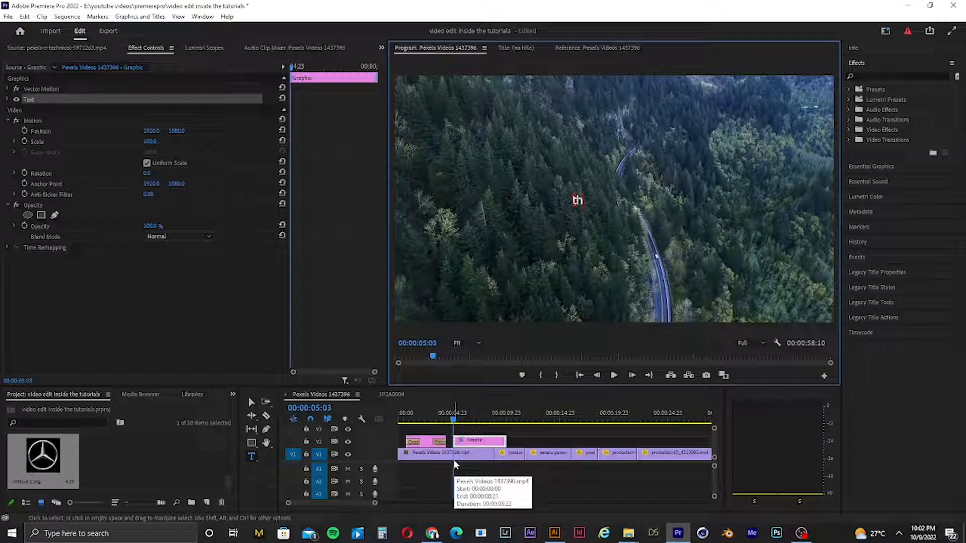
text(ew c-class)
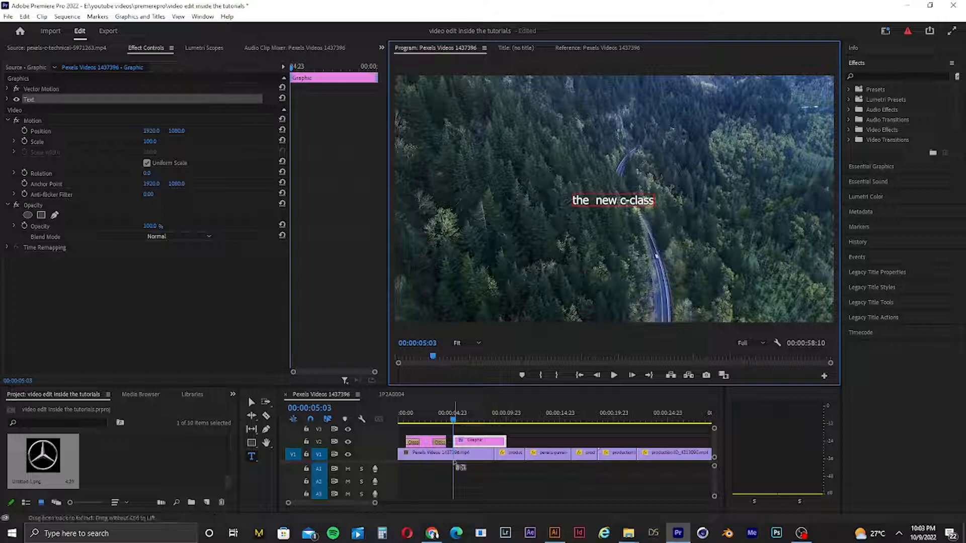
Open the title's properties in Essential Graphics and set the text scale to 230.
key(ctrl+a)
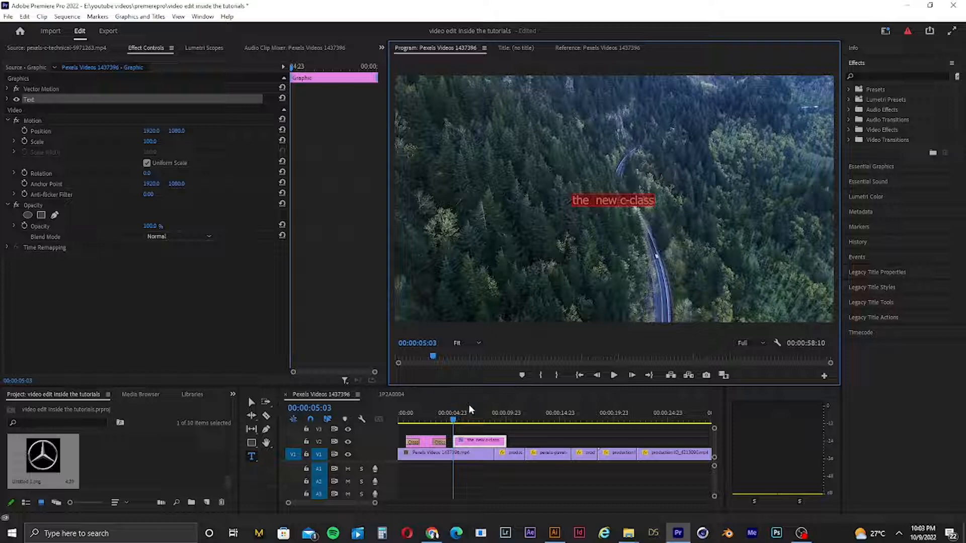
click(869, 168)
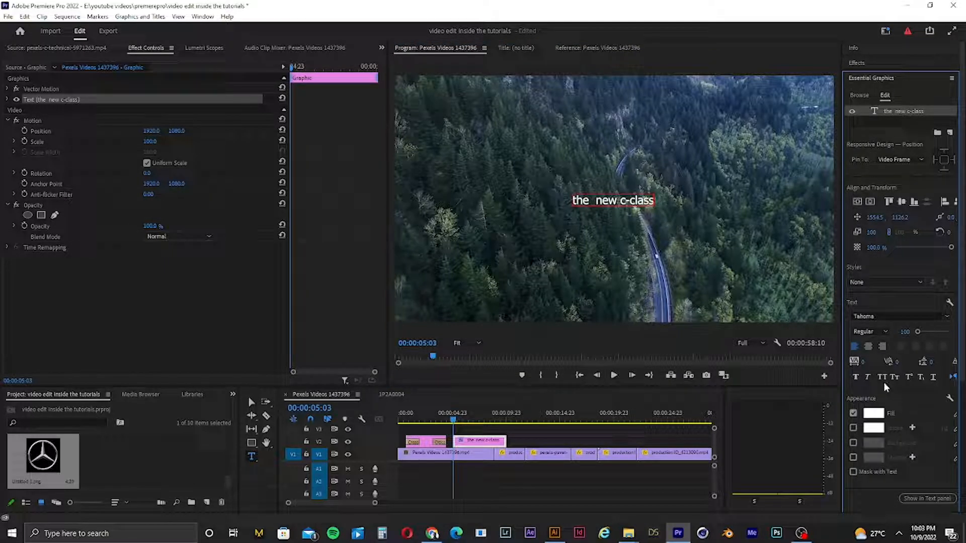
drag(870, 232, 941, 232)
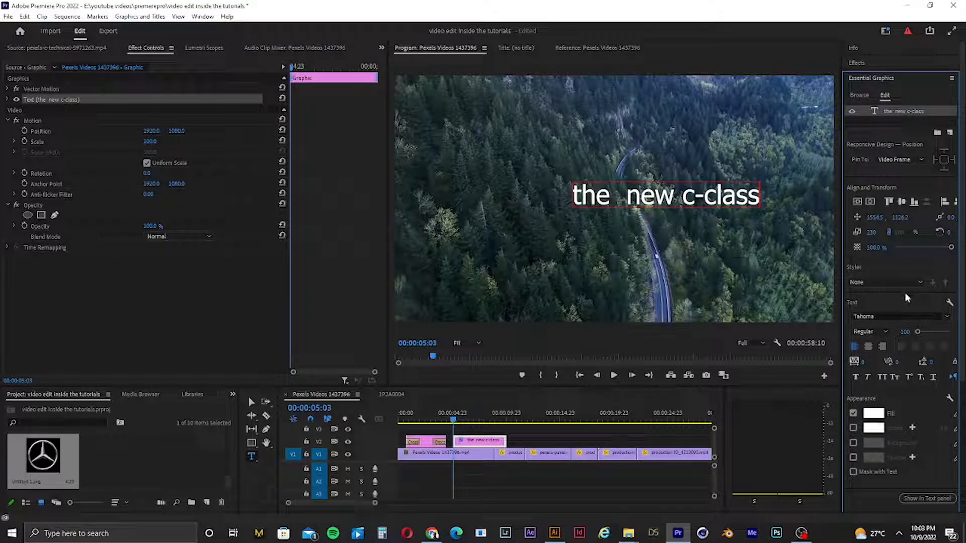
Check the font of the Mercedes-Benz wordmark in Illustrator, and return to Premiere Pro.
click(946, 317)
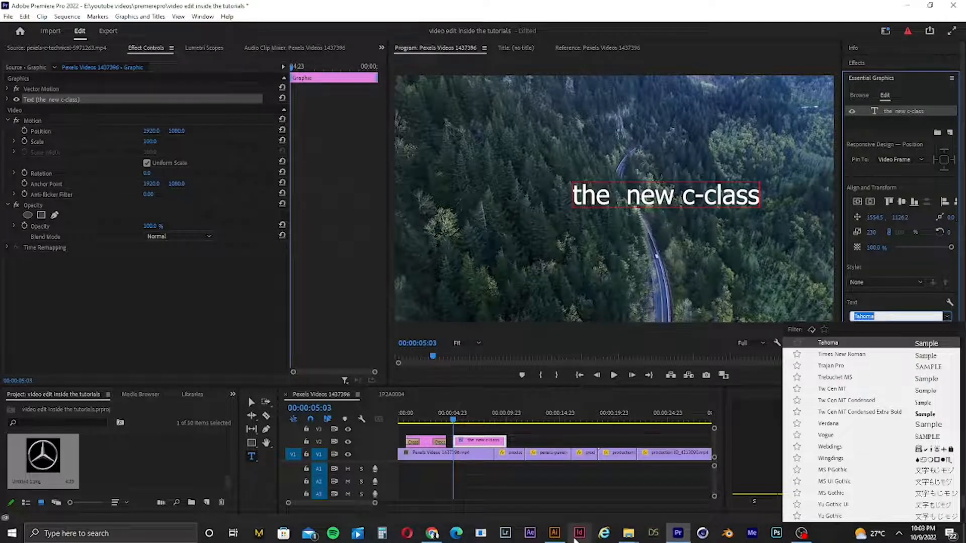
mouse_move(557, 538)
click(548, 498)
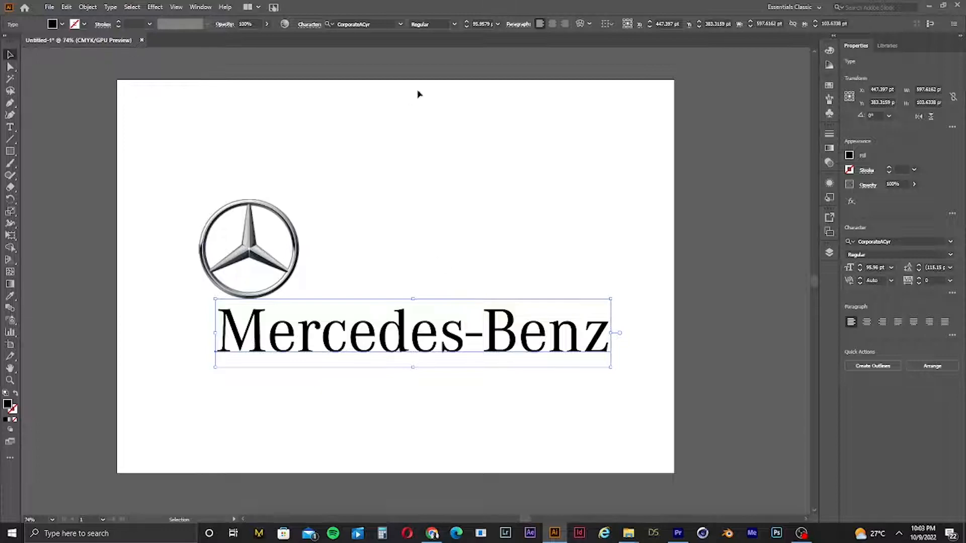
click(928, 7)
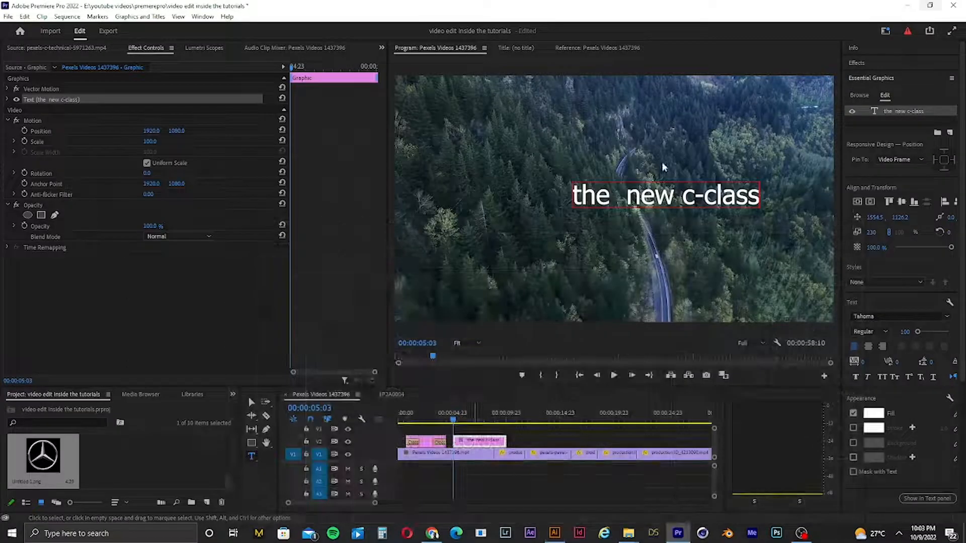
Try to set the title's font to CorporateACyr without selecting its characters.
click(884, 315)
text(cor)
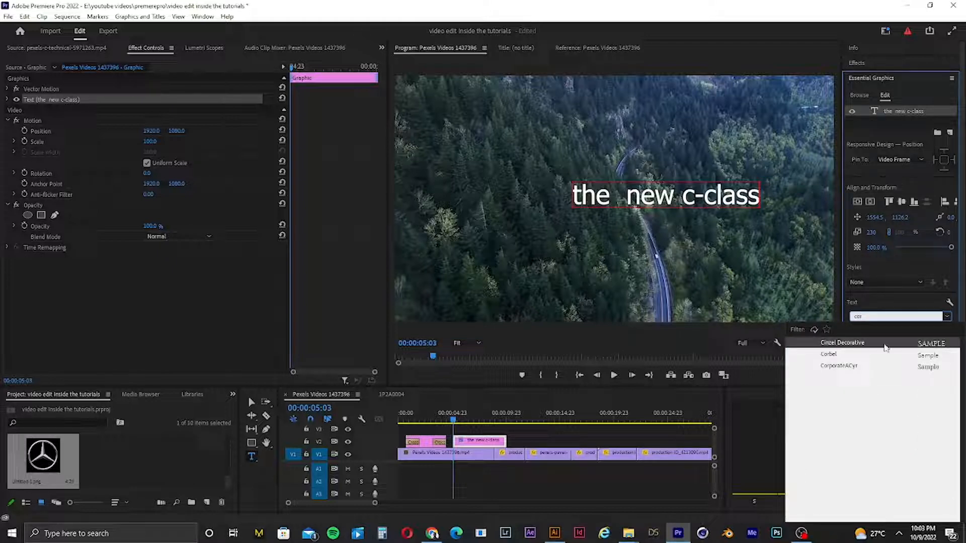
click(876, 367)
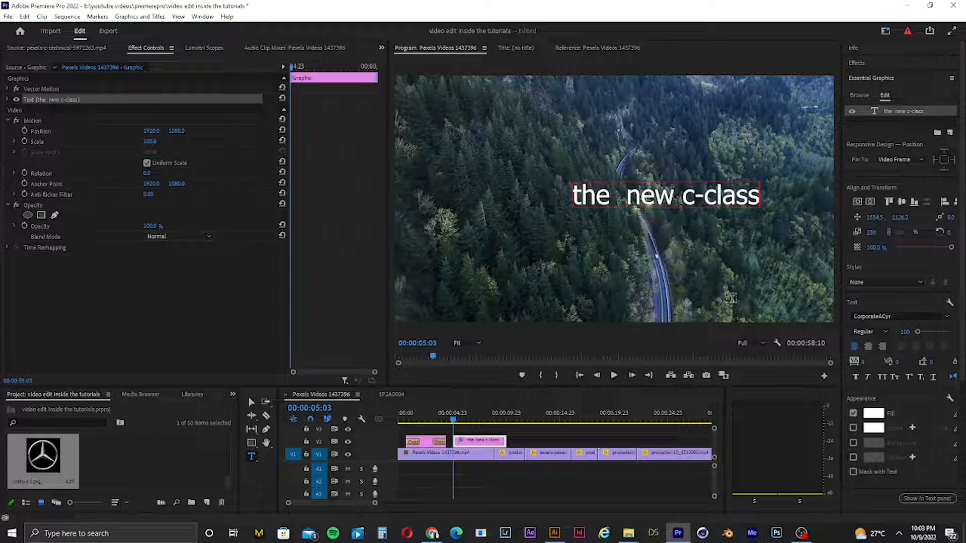
Select the whole title text, apply the CorporateACyr font, and set its scale to 313.
click(653, 198)
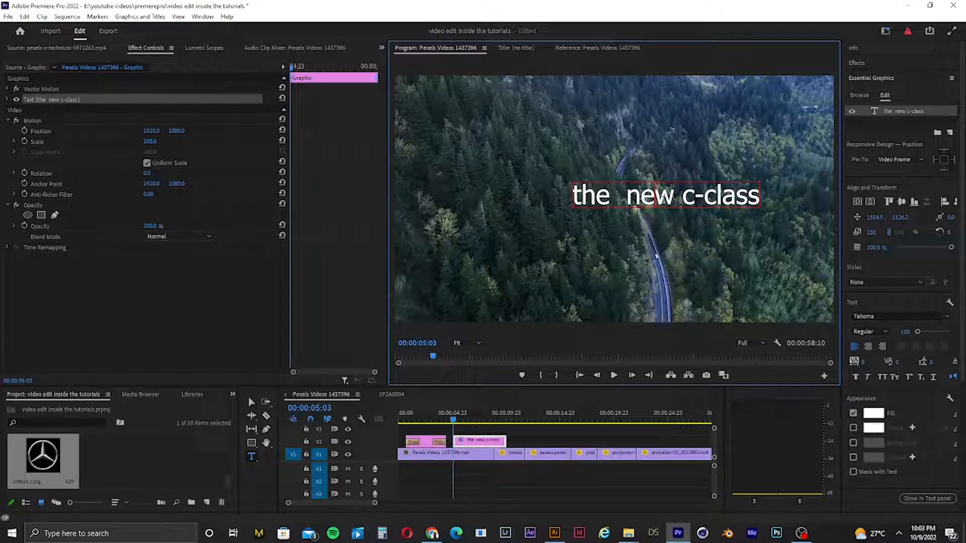
key(ctrl+a)
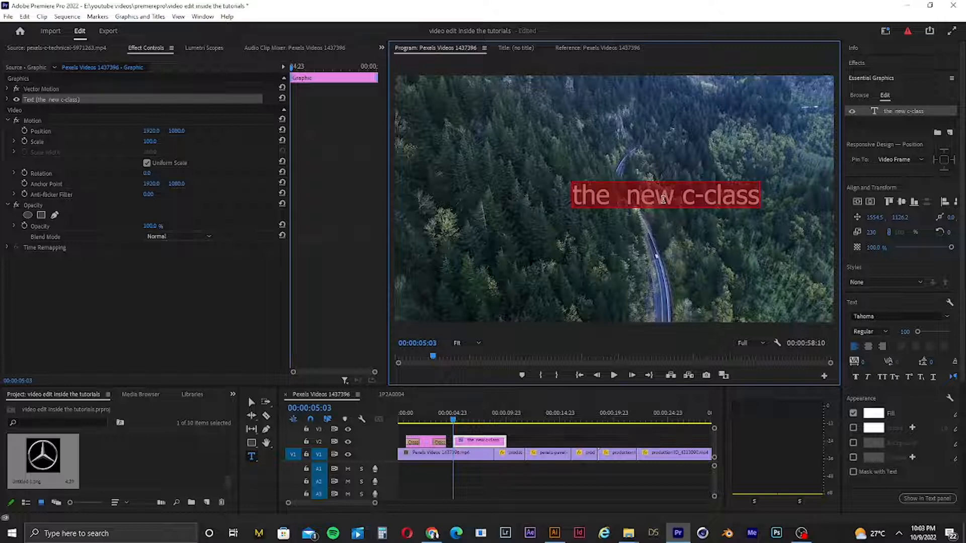
click(948, 318)
text(cop)
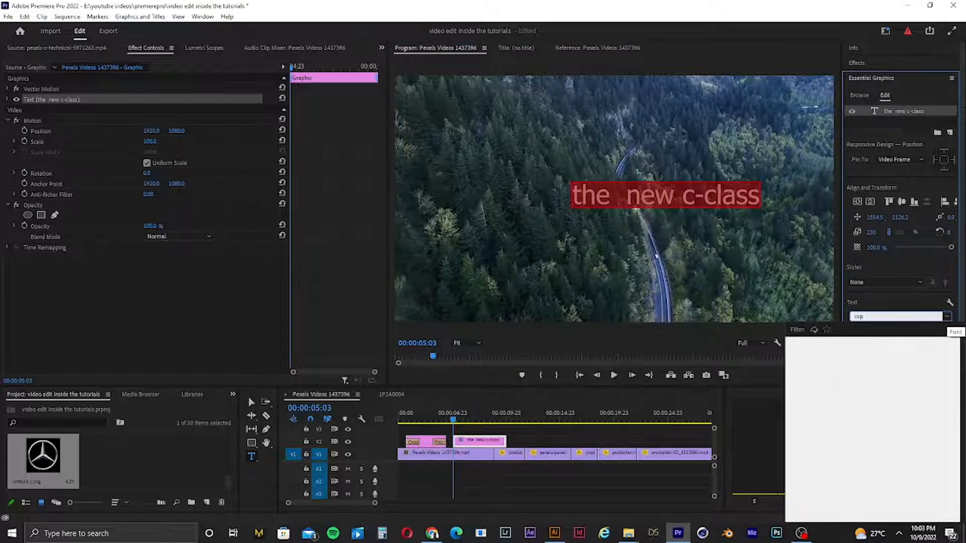
key(BackSpace)
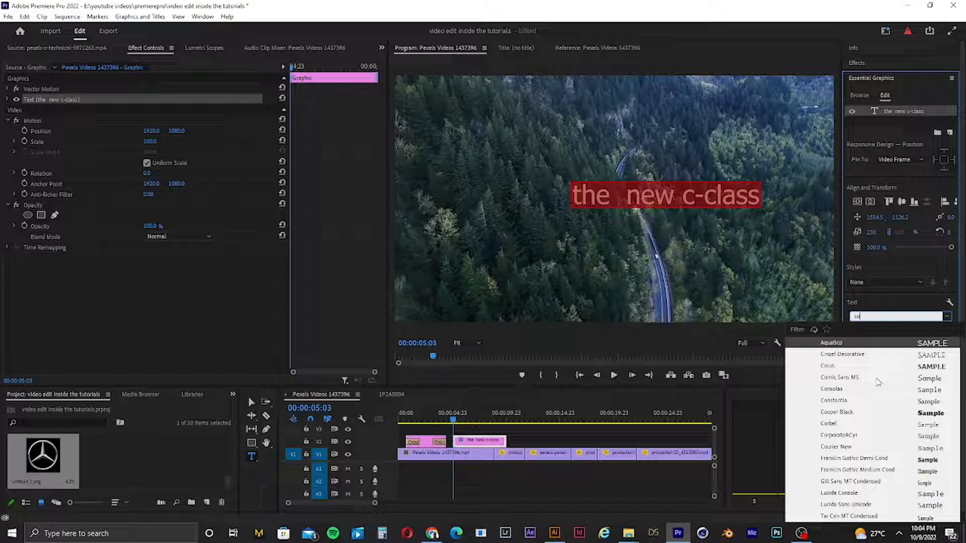
click(849, 435)
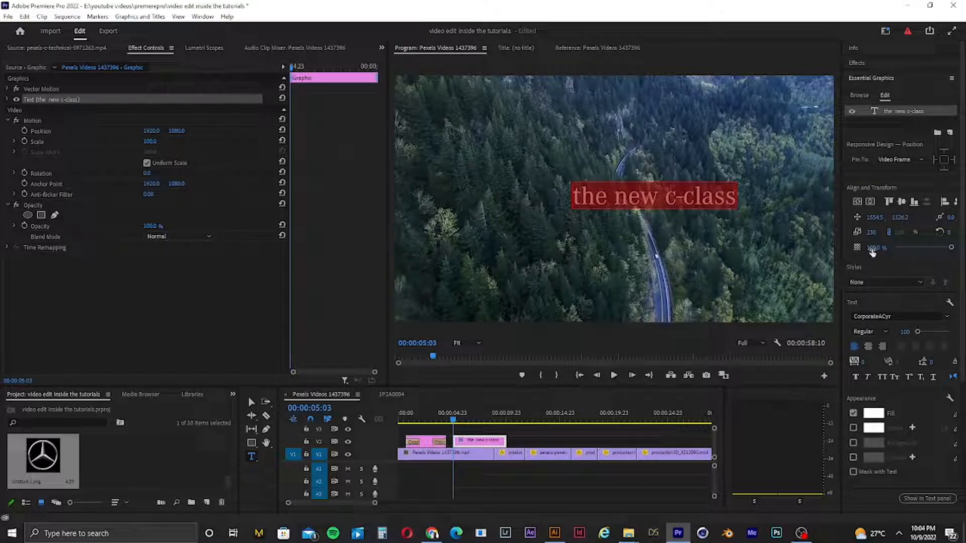
drag(873, 232, 899, 232)
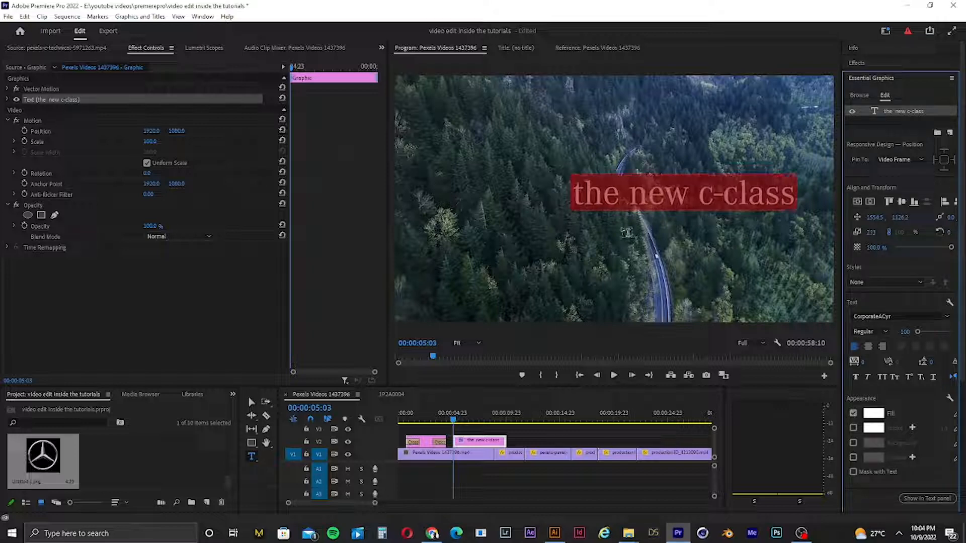
Capitalize the first letter of each title word so that the text reads "The New C-Class".
click(588, 195)
key(BackSpace)
text(T)
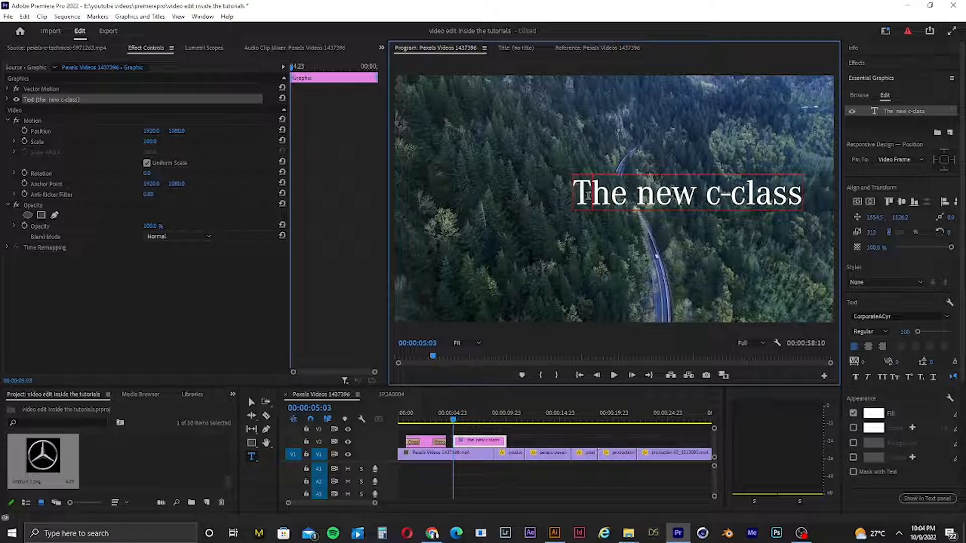
drag(638, 194, 659, 193)
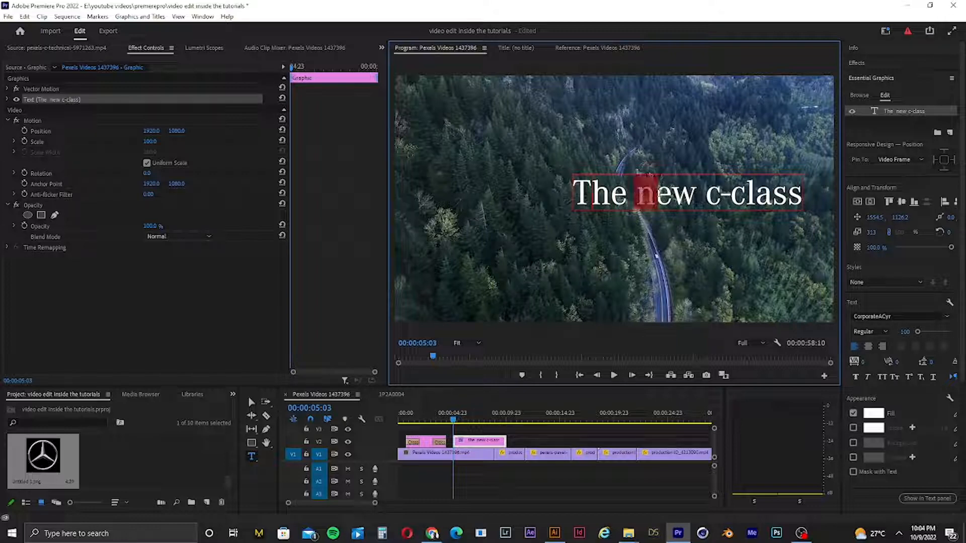
text(N)
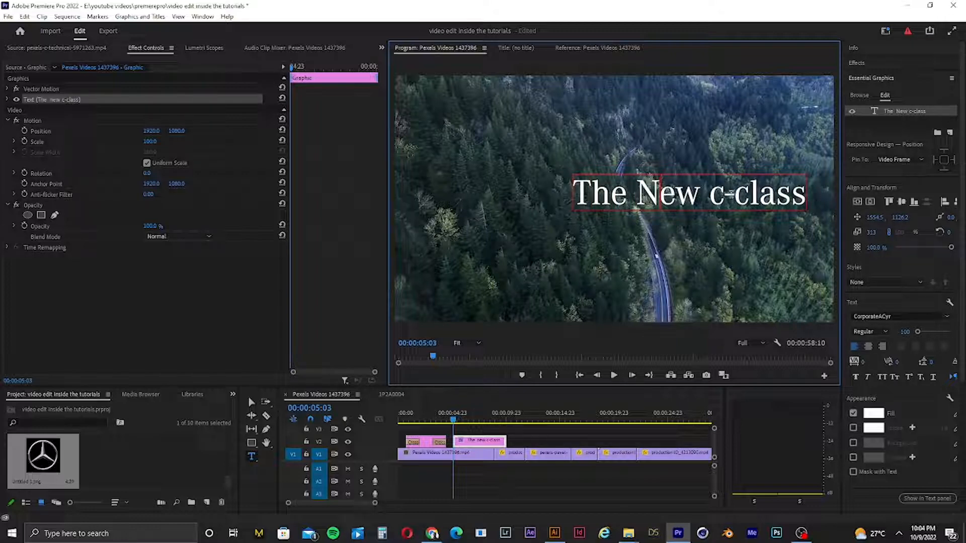
drag(727, 196, 710, 194)
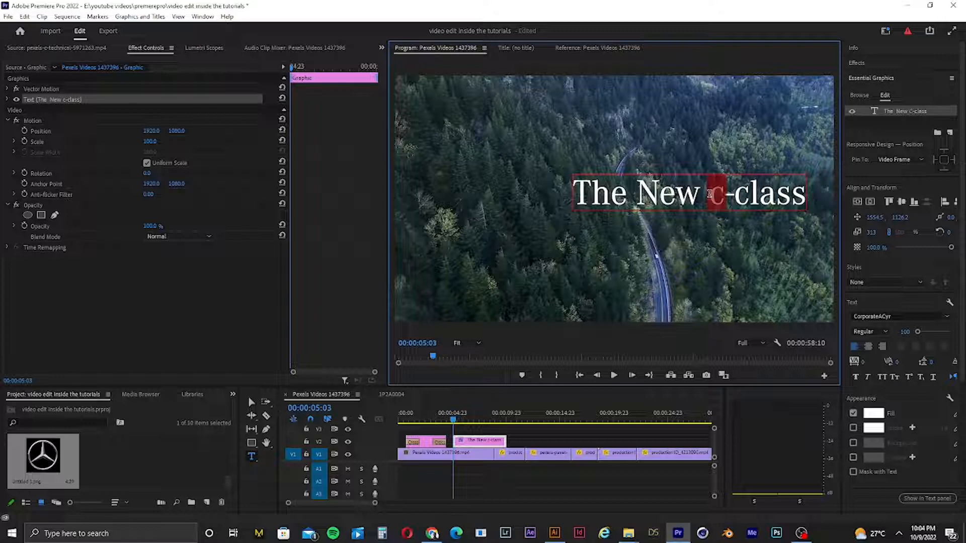
text(C)
drag(757, 194, 744, 193)
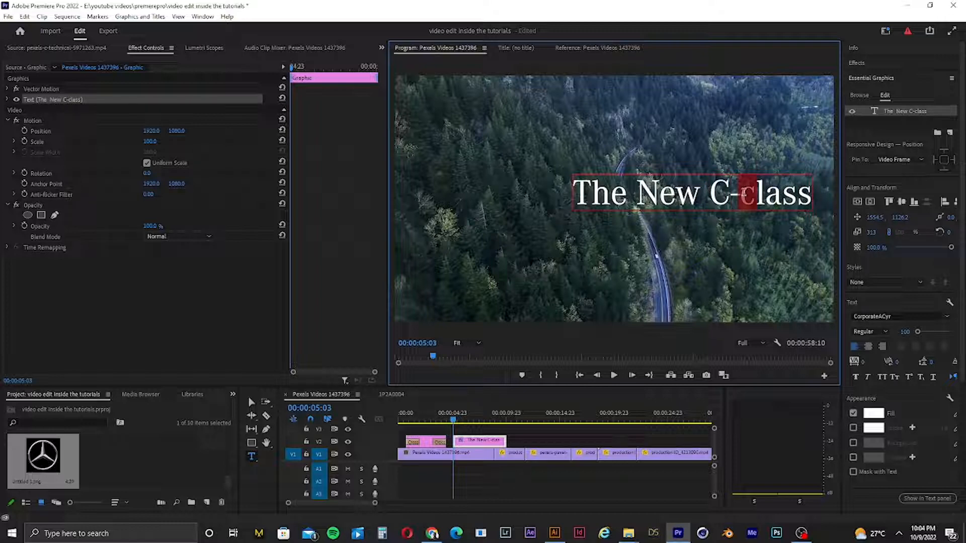
text(C)
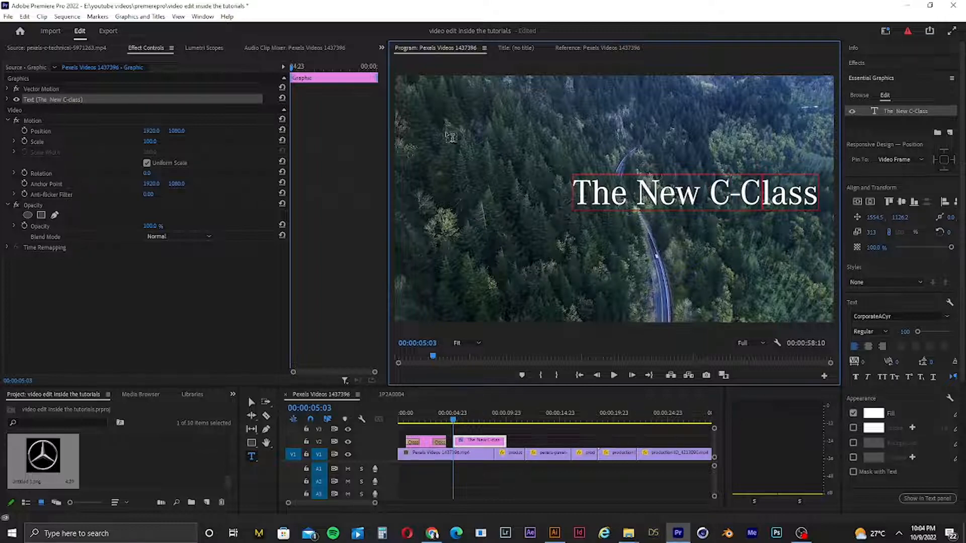
Stack the title clip on V3 above the logo and center the title over it, at position about 889.5, 1191.2.
click(251, 403)
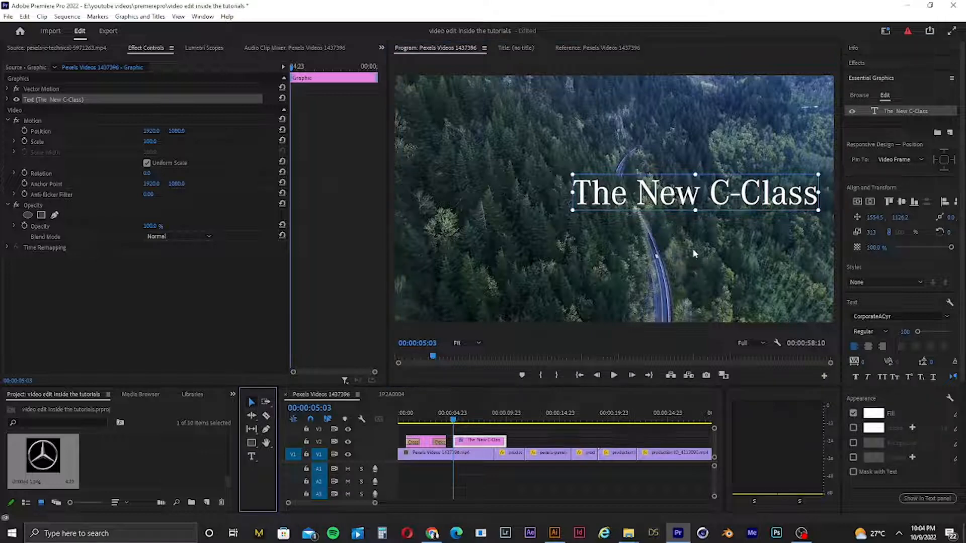
drag(673, 196, 620, 201)
drag(475, 441, 428, 435)
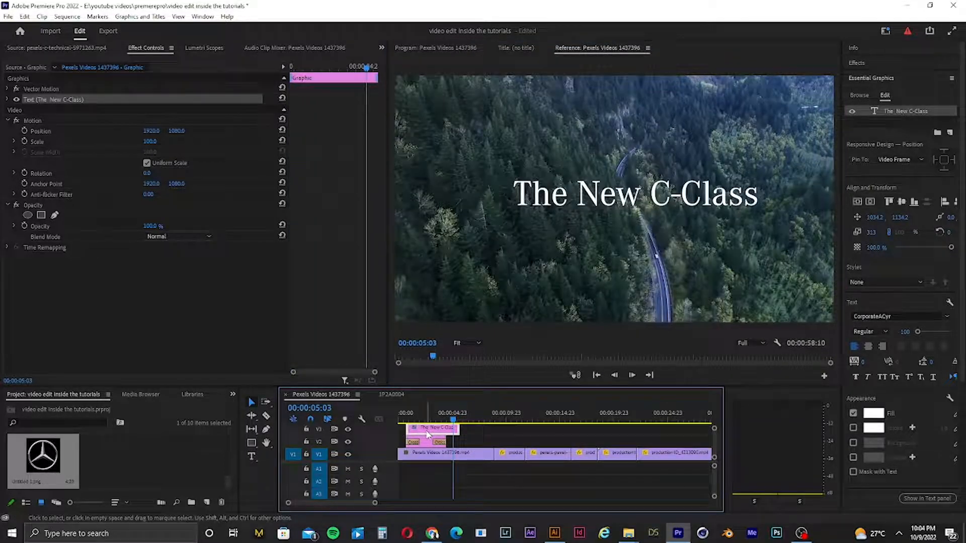
drag(452, 419, 440, 427)
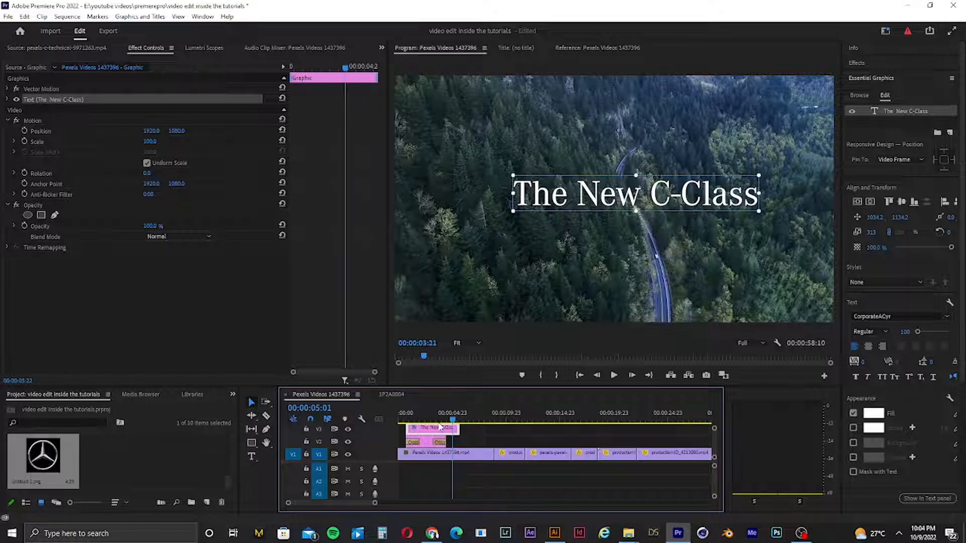
drag(675, 204, 663, 211)
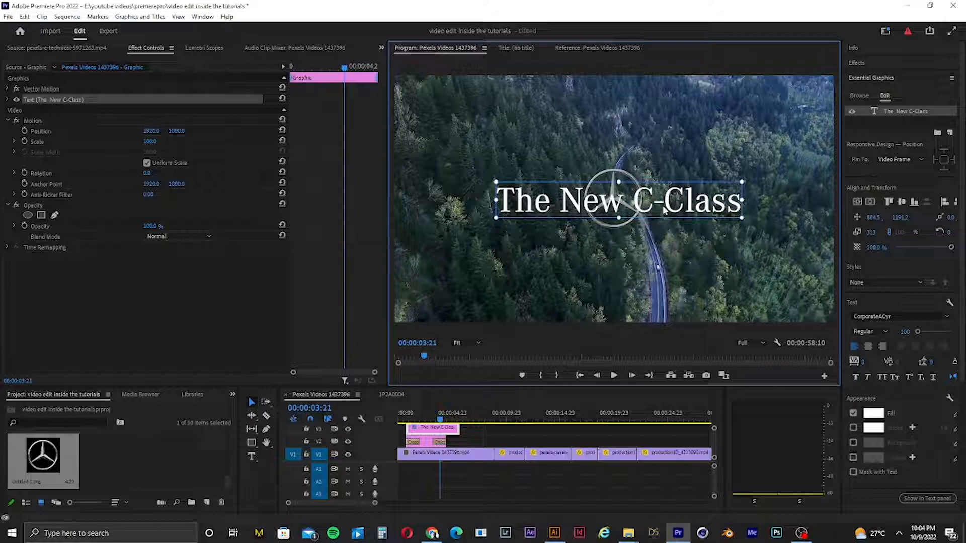
drag(663, 207, 664, 207)
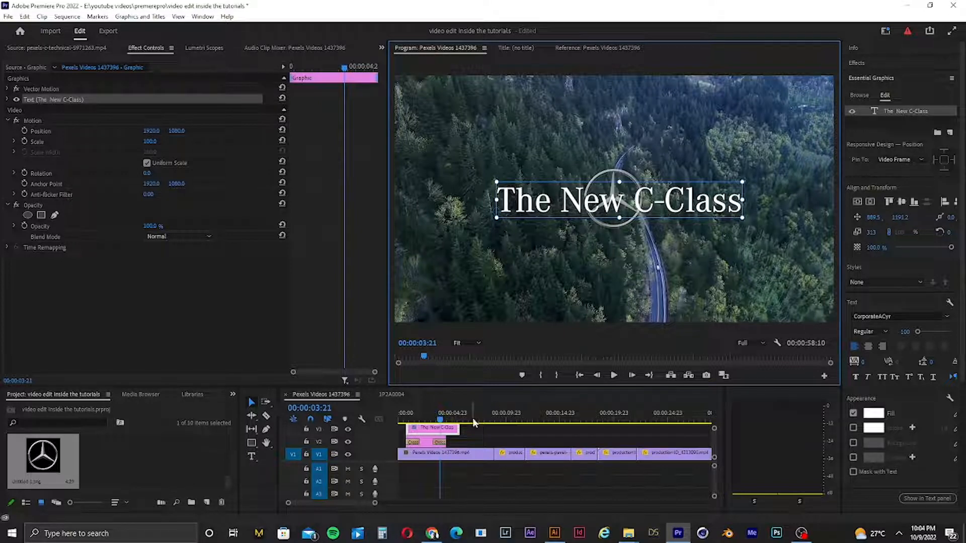
Place the title clip directly after the logo on V2 with its end shortened, and play the sequence from 00:00:00:00.
drag(436, 441, 480, 442)
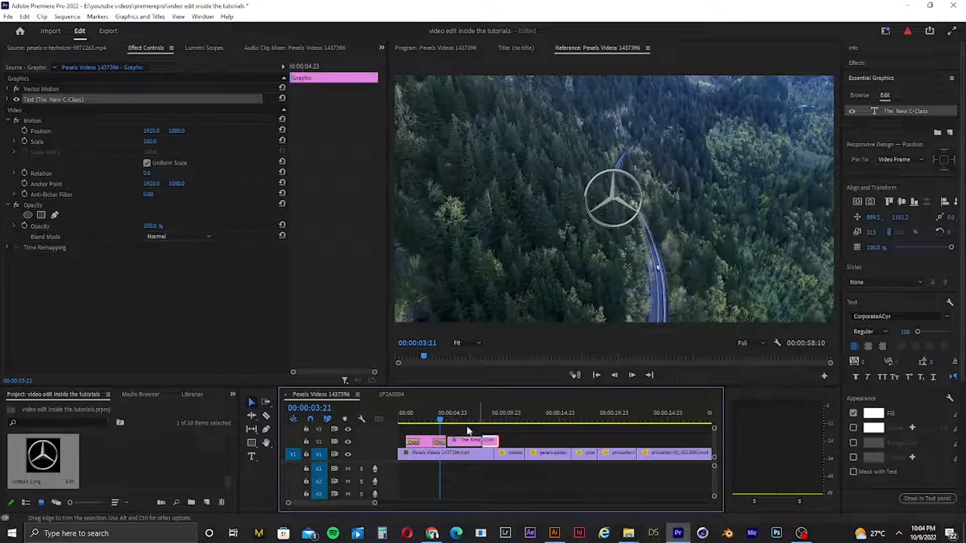
key(Home)
key(space)
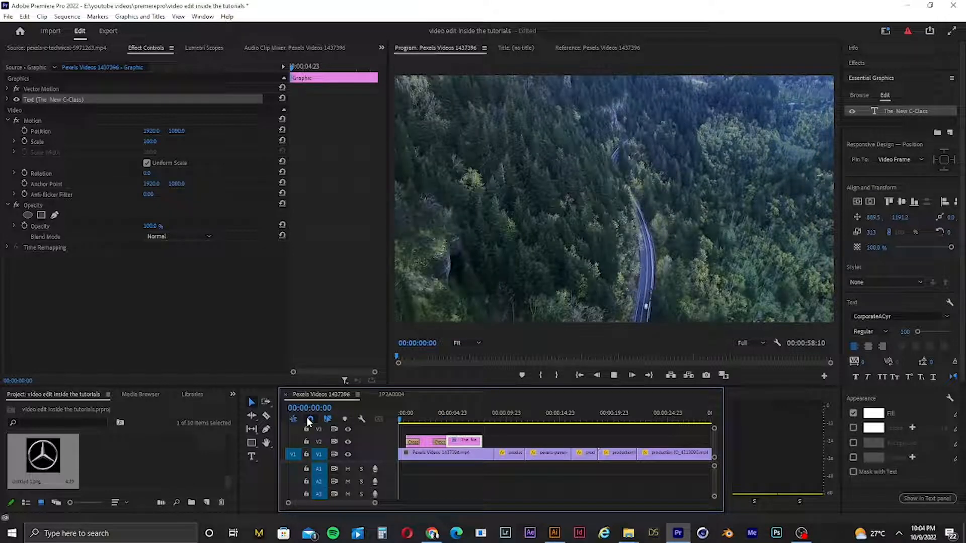
click(612, 376)
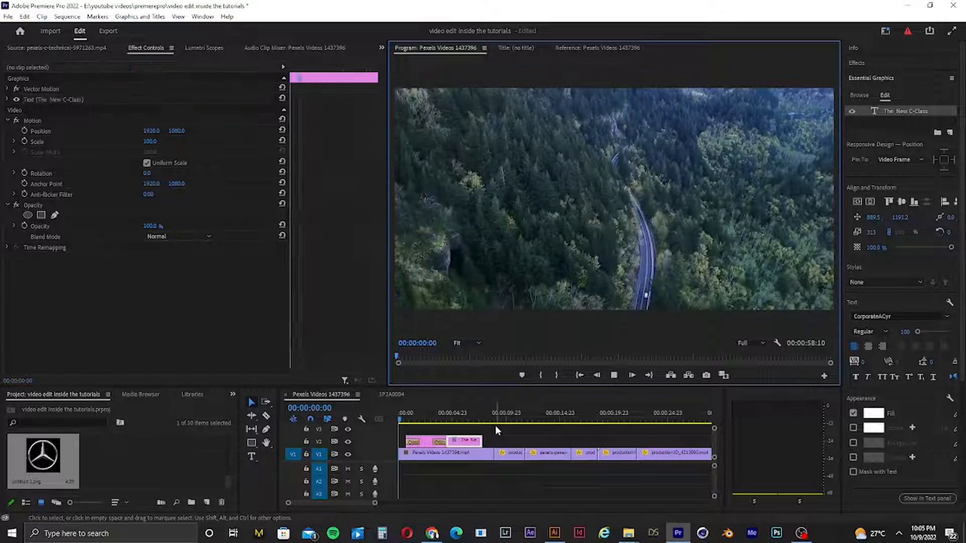
Play the sequence from the start to review the logo, the title and the cut to the next clip.
click(496, 430)
key(space)
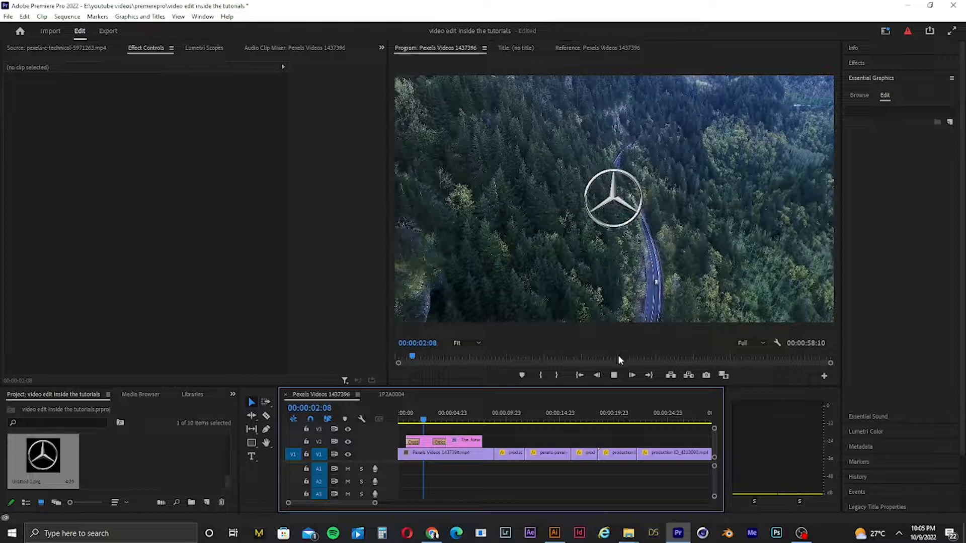
key(space)
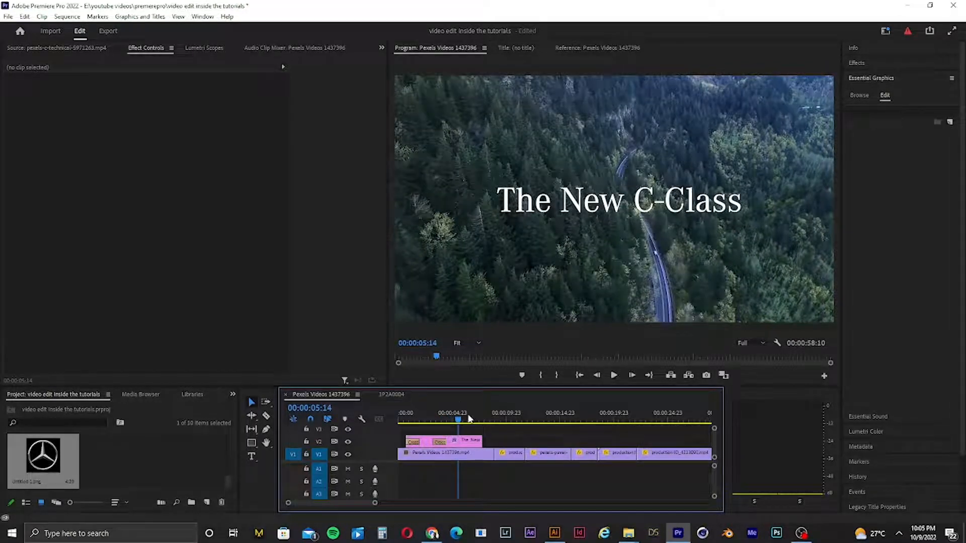
key(Home)
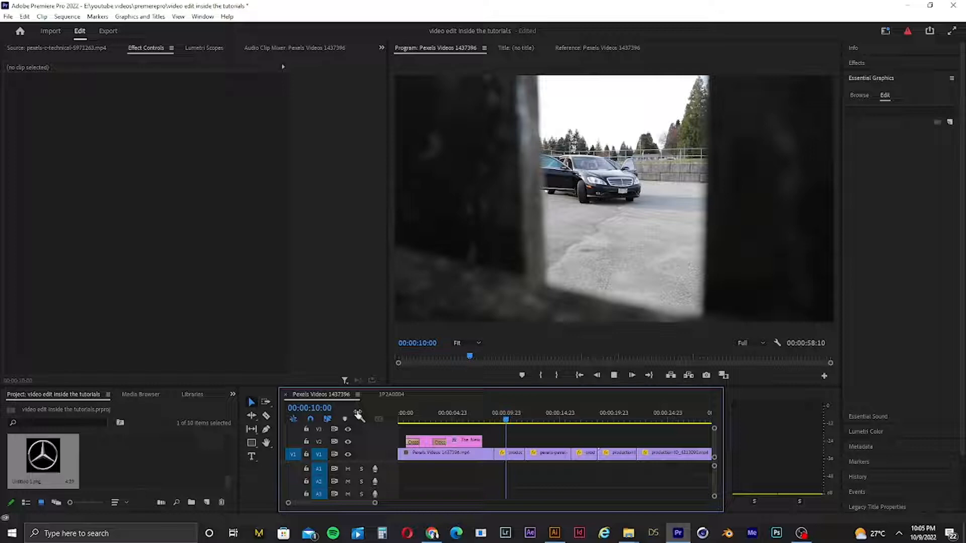
key(space)
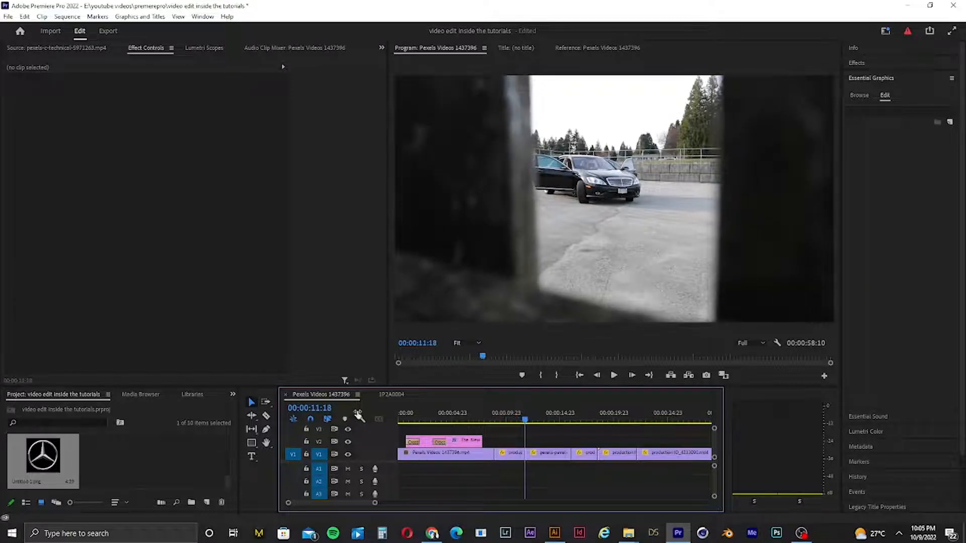
drag(529, 420, 420, 430)
key(space)
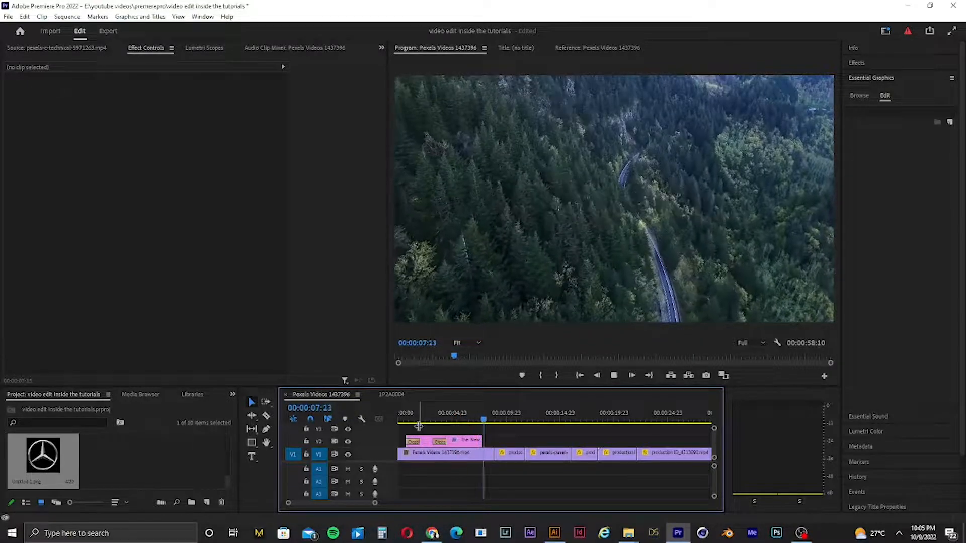
key(space)
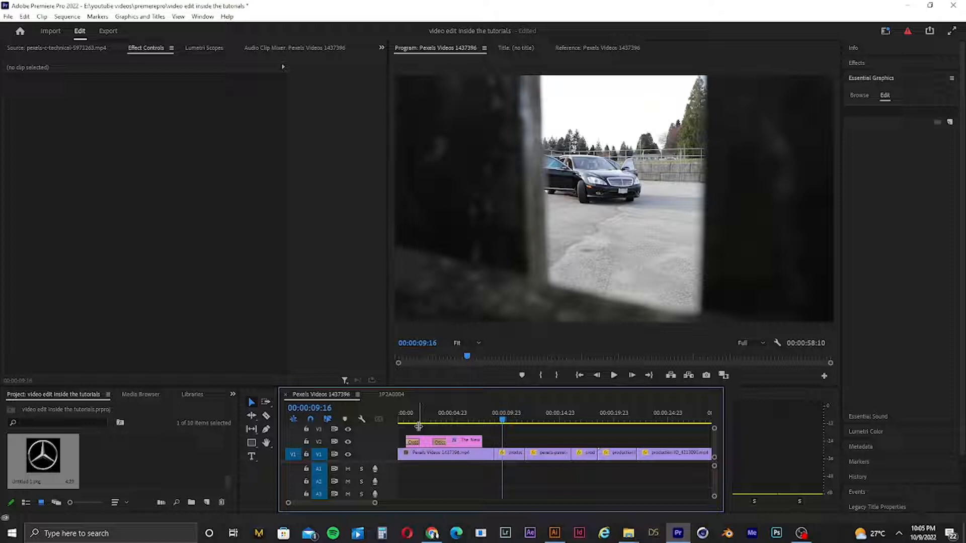
drag(382, 505, 456, 502)
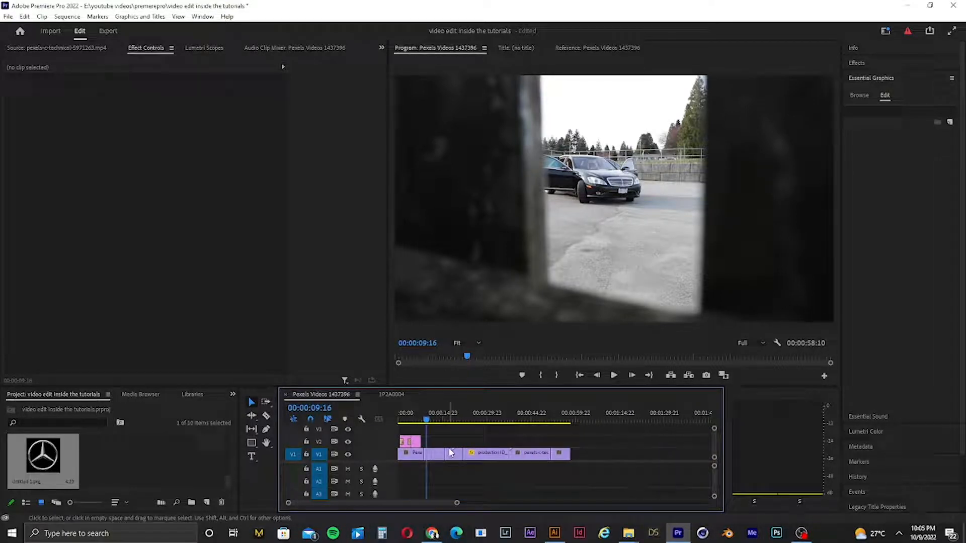
click(395, 421)
key(space)
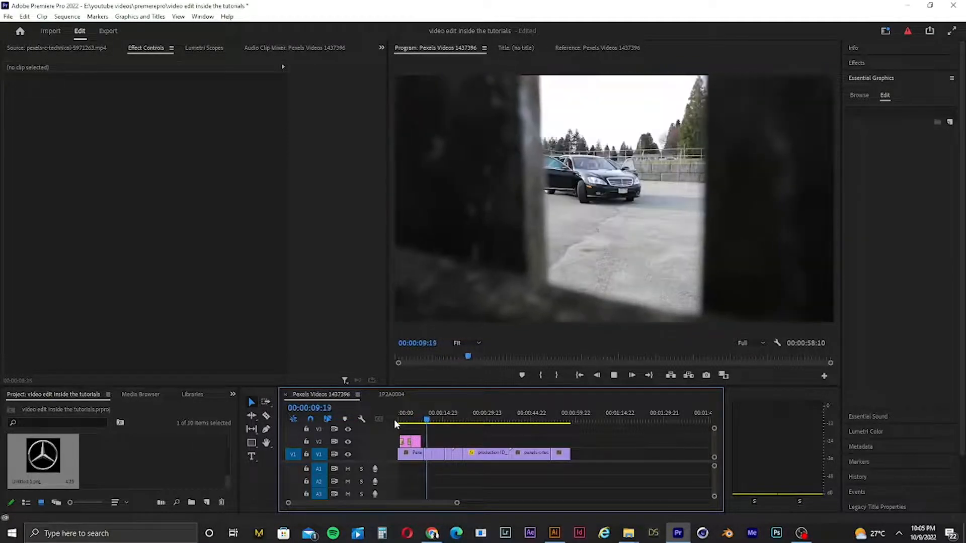
Create a white color matte at 3840 x 2160 and 23.976 fps, keeping the name Color Matte.
right_click(424, 415)
click(550, 432)
drag(428, 422, 571, 439)
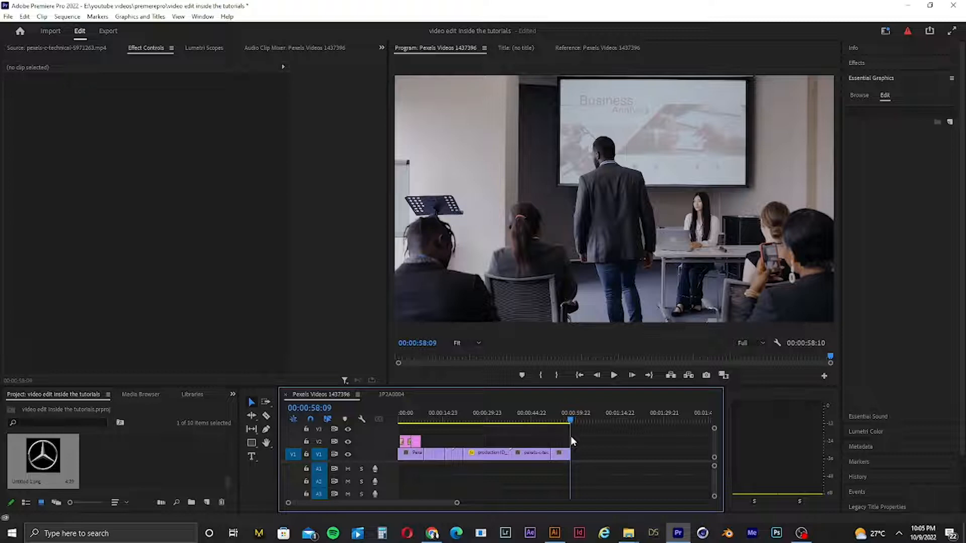
click(206, 502)
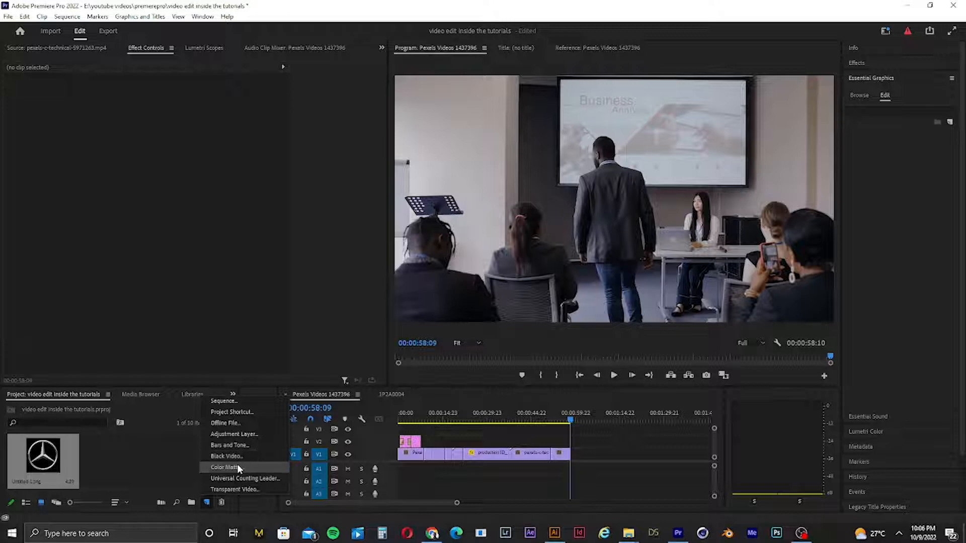
click(237, 464)
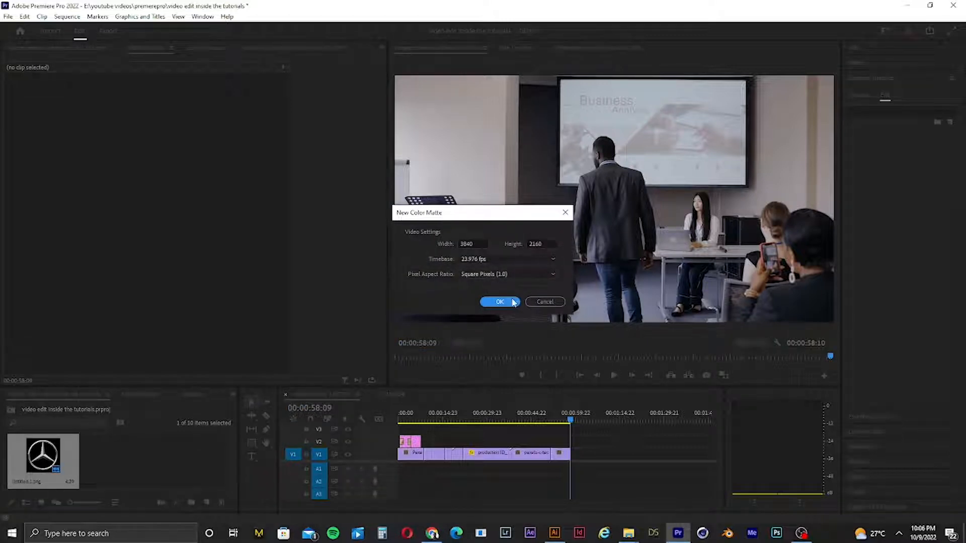
click(499, 301)
drag(467, 245, 349, 337)
click(584, 196)
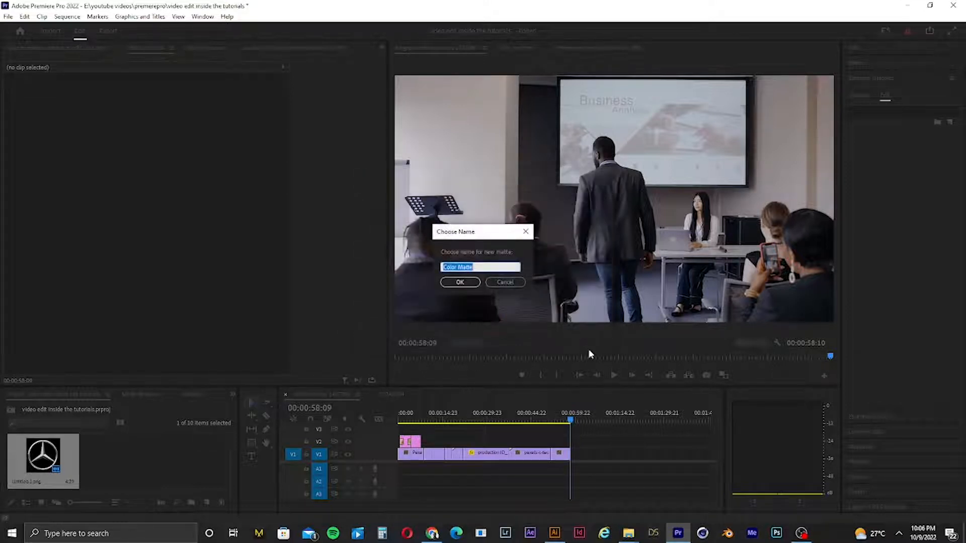
click(460, 282)
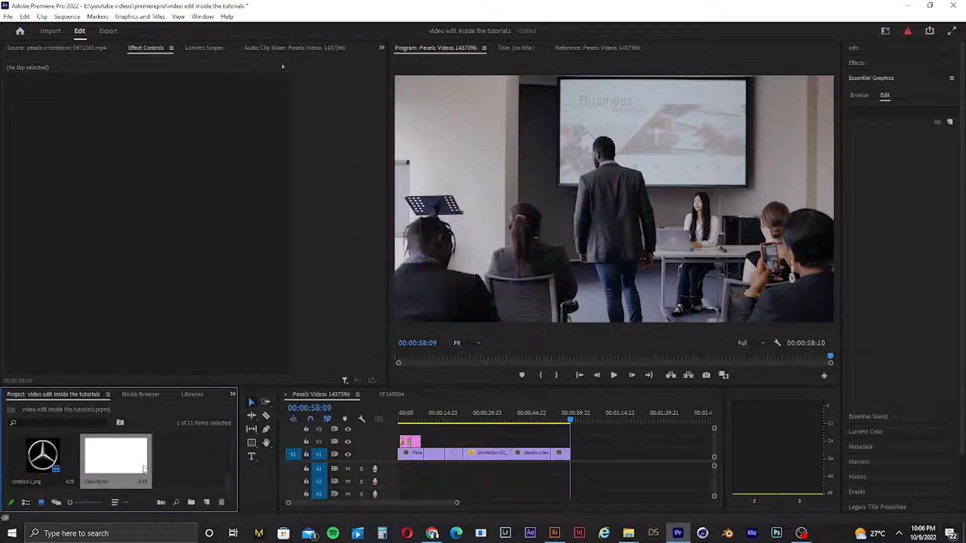
Append the white matte to the end of V1 and place the Mercedes-Benz_Logo_2010.svg image from the logo folder above it on V2.
drag(545, 499, 574, 456)
drag(575, 422, 574, 442)
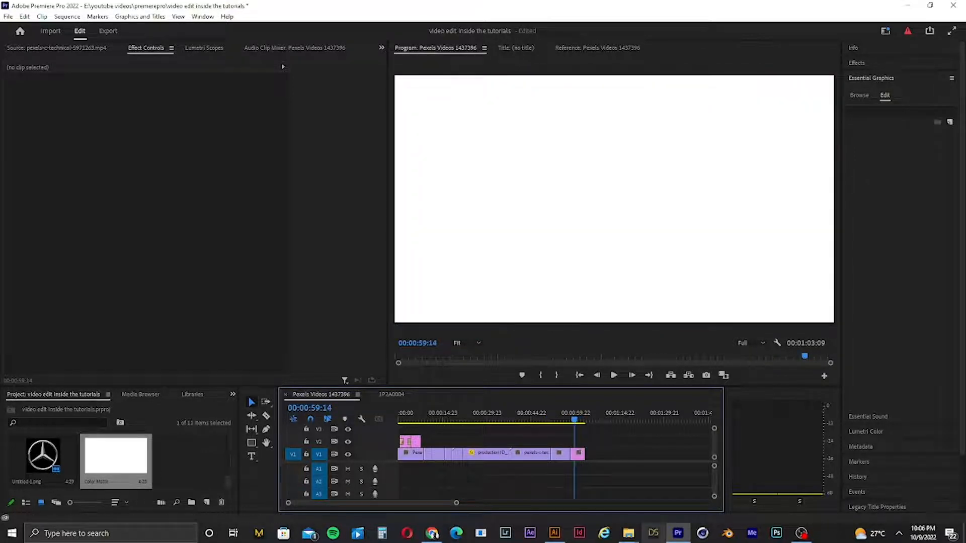
mouse_move(628, 533)
click(652, 497)
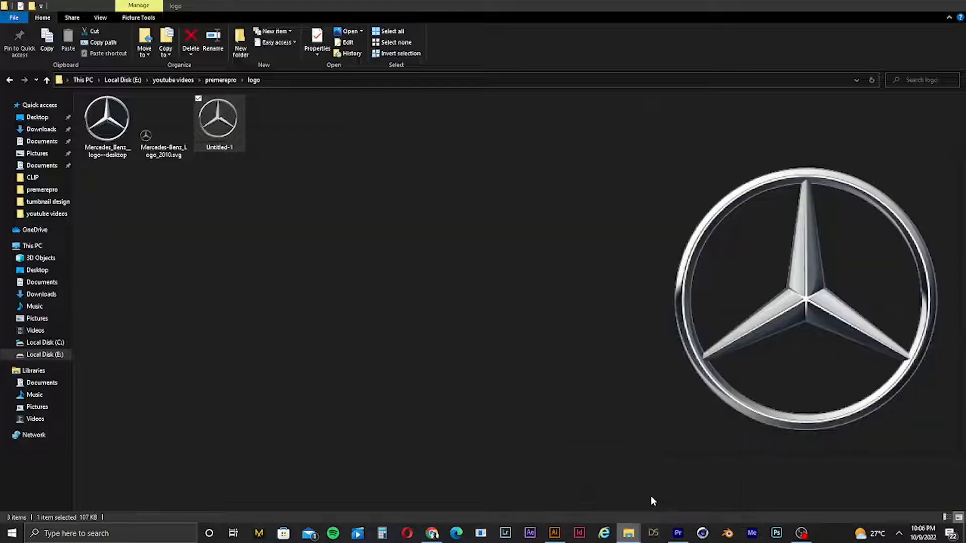
drag(164, 125, 578, 441)
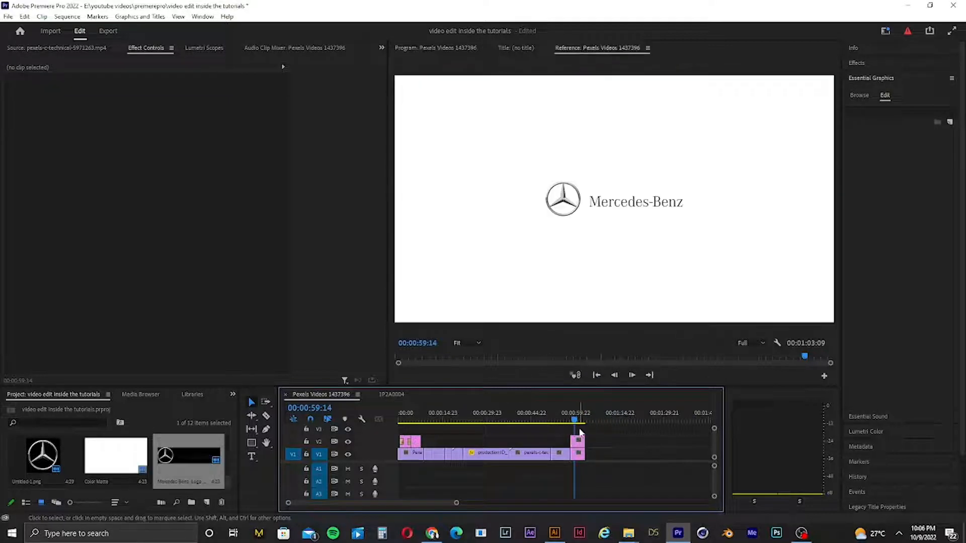
Preview the closing section and scale the Mercedes-Benz logo over the white matte to 135.
click(577, 420)
drag(579, 421, 567, 422)
key(space)
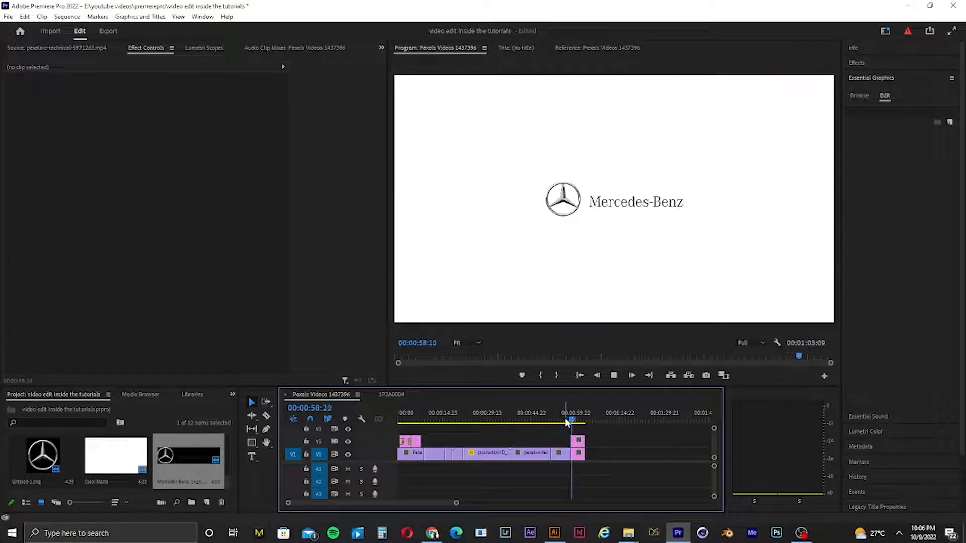
key(space)
click(652, 218)
click(578, 445)
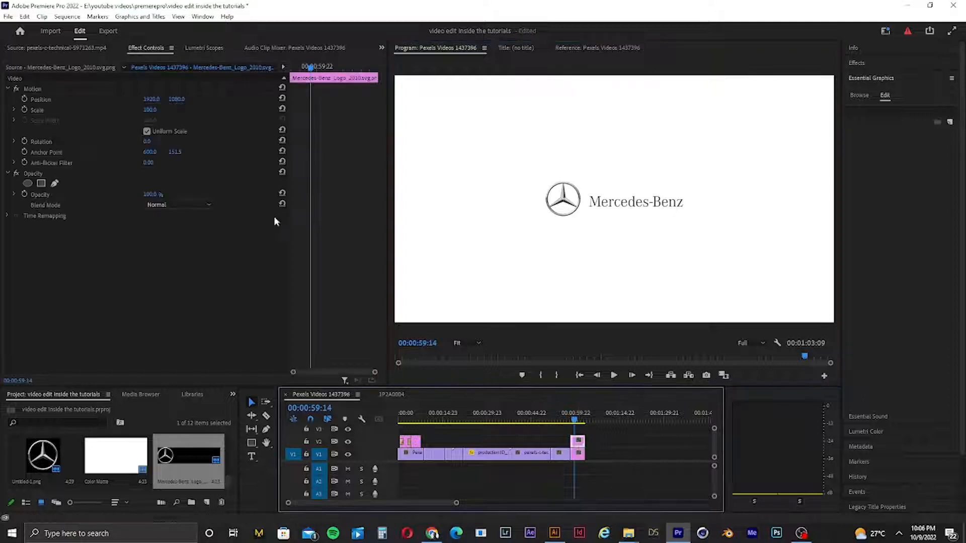
mouse_move(152, 114)
mouse_down()
mouse_move(209, 114)
mouse_move(171, 114)
mouse_up()
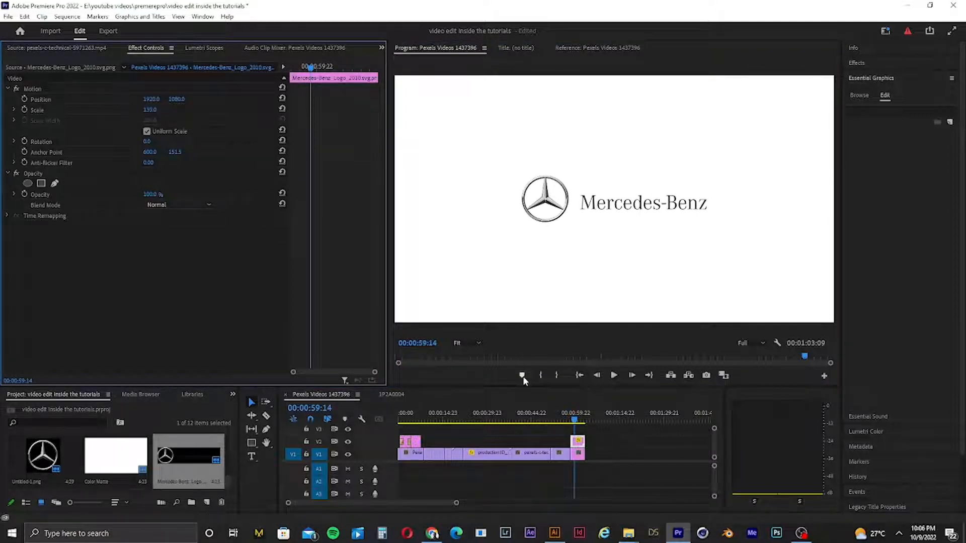
Play the extended sequence from 00:00:00:00 through the opening logo and title.
drag(577, 425, 398, 425)
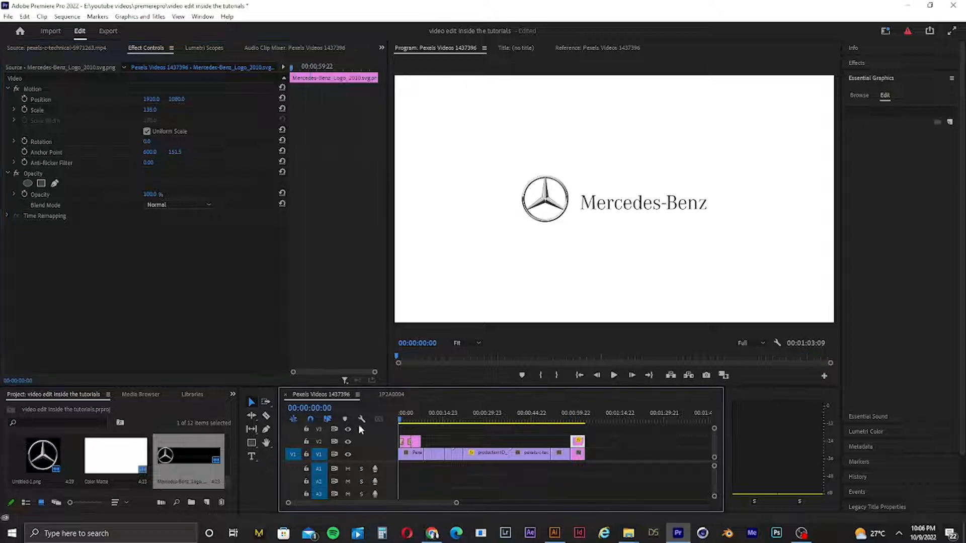
key(space)
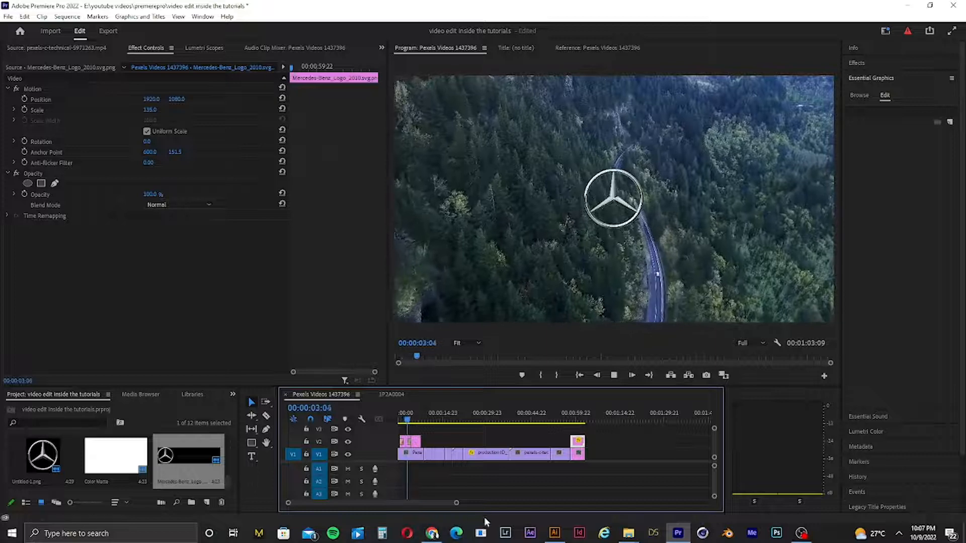
drag(475, 503, 479, 503)
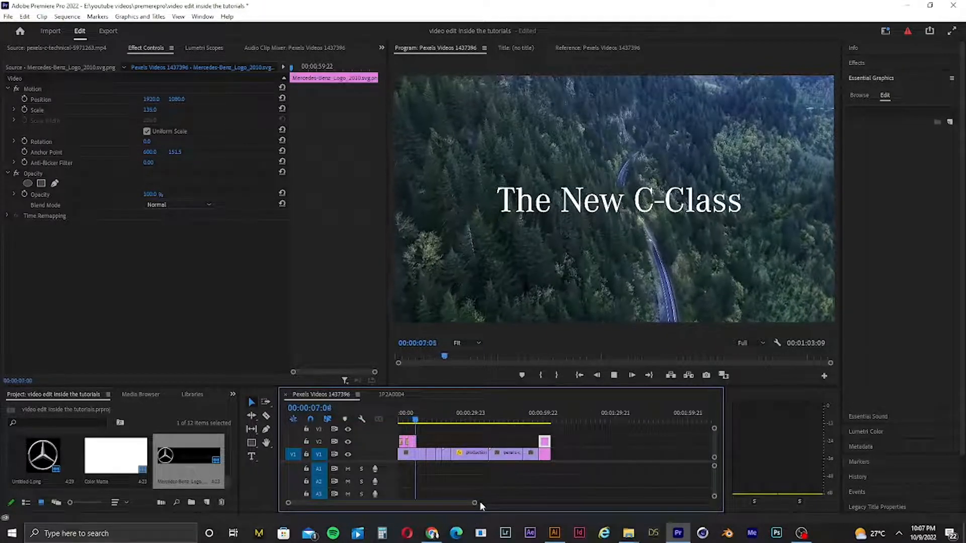
key(space)
Duplicate the "The New C-Class" title clip on V2 over the car interior shot, starting at 00:00:11:20, and select the copy.
drag(480, 502, 386, 504)
drag(459, 442, 519, 447)
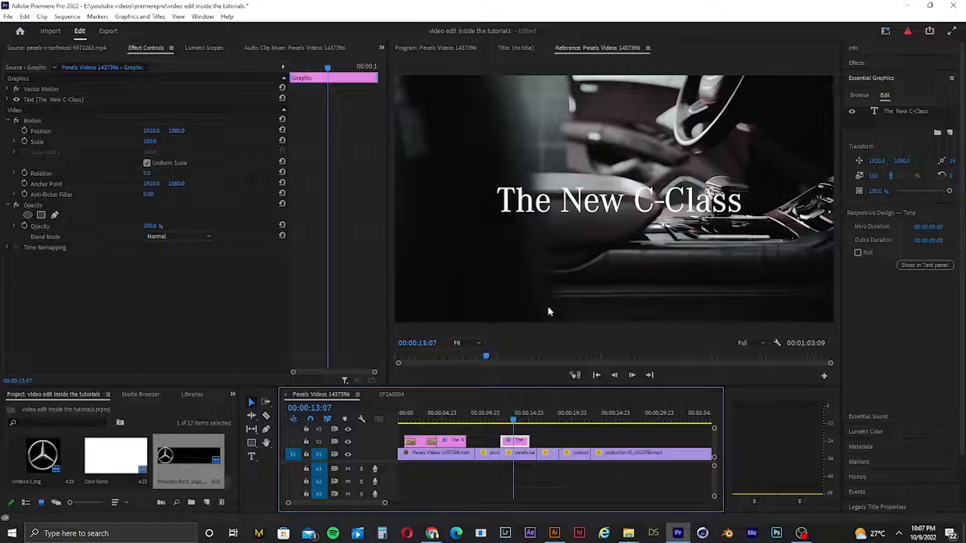
double_click(519, 446)
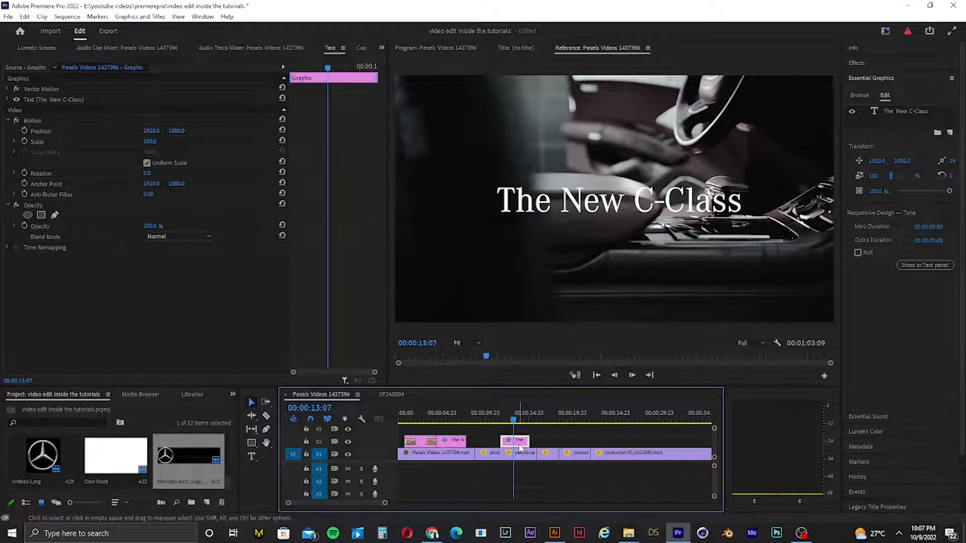
click(520, 221)
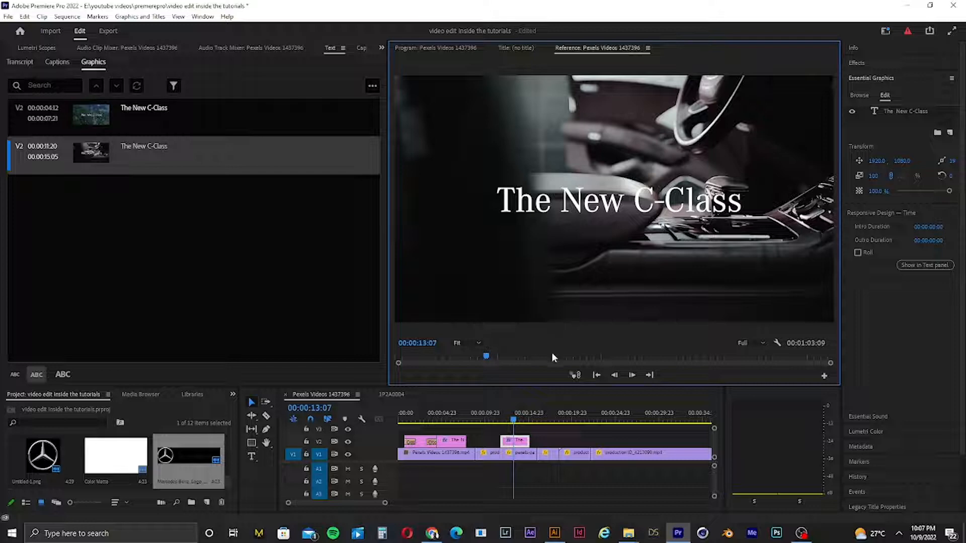
click(474, 473)
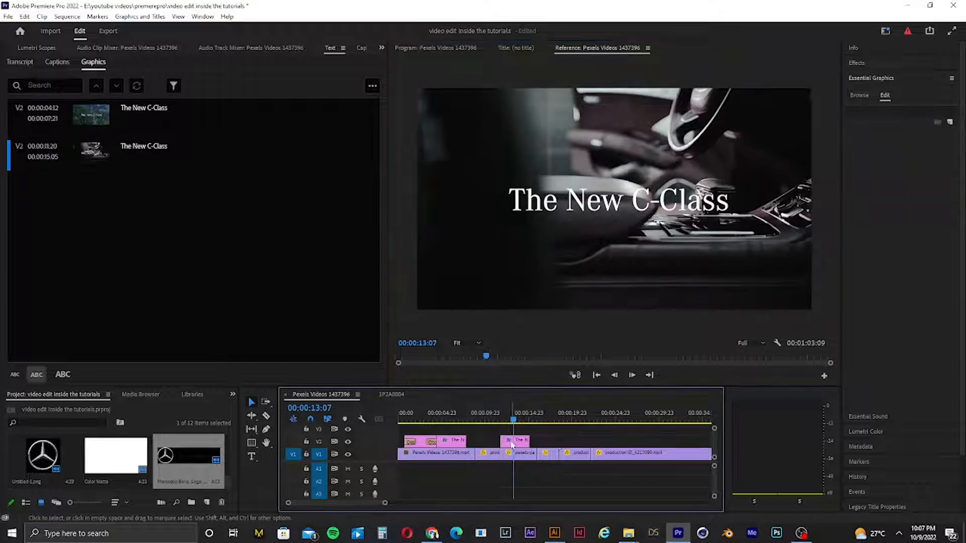
click(529, 196)
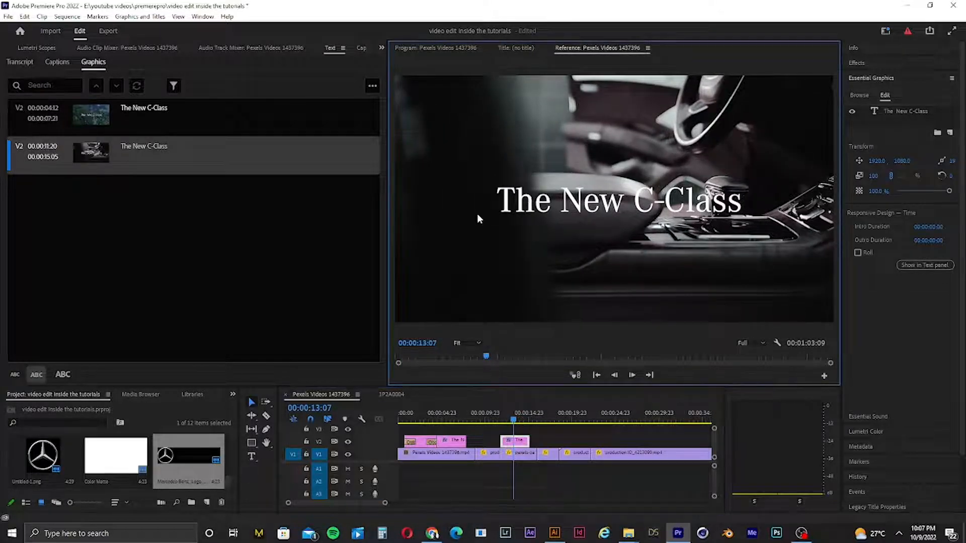
Move the copied title's text to the lower left of the frame, at position about 172.7, 1517.1.
click(464, 50)
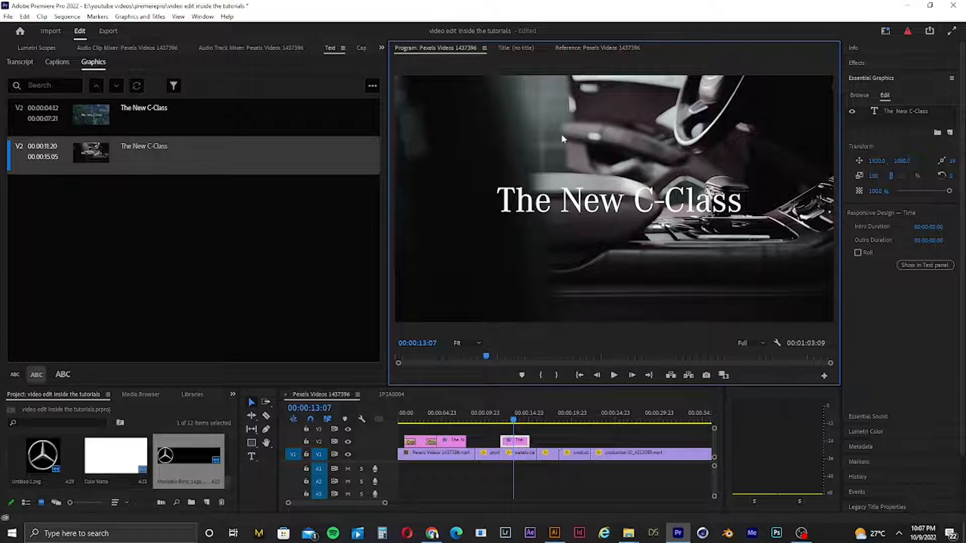
click(578, 217)
drag(578, 217, 510, 236)
click(582, 48)
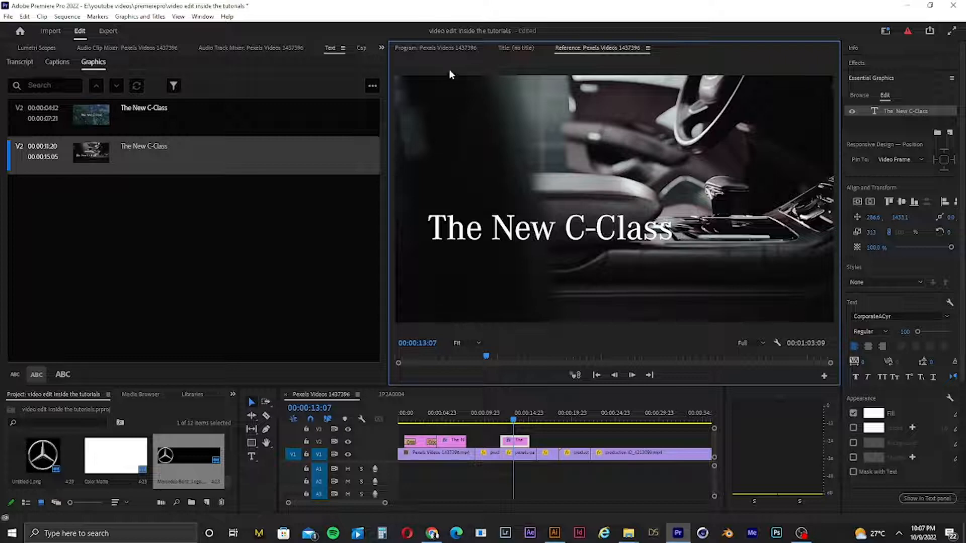
click(430, 48)
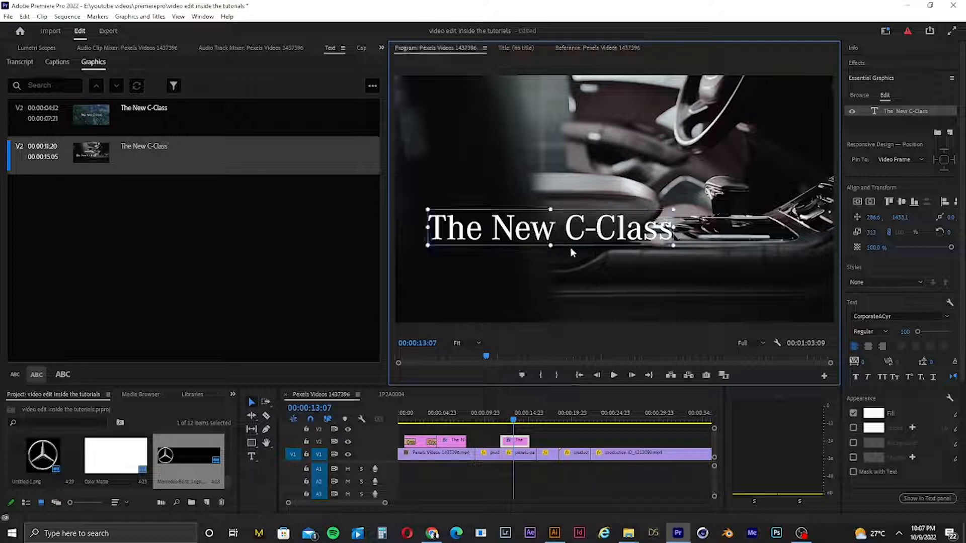
mouse_move(572, 233)
mouse_down()
mouse_move(565, 252)
mouse_move(560, 238)
mouse_up()
Replace the copied title's text over the car interior shot with "The best or noting".
double_click(559, 239)
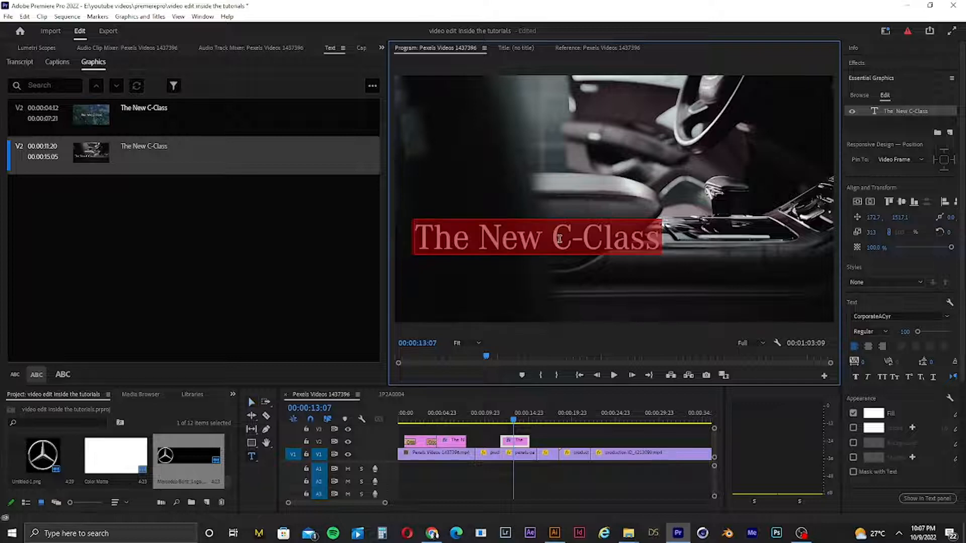
text(The best)
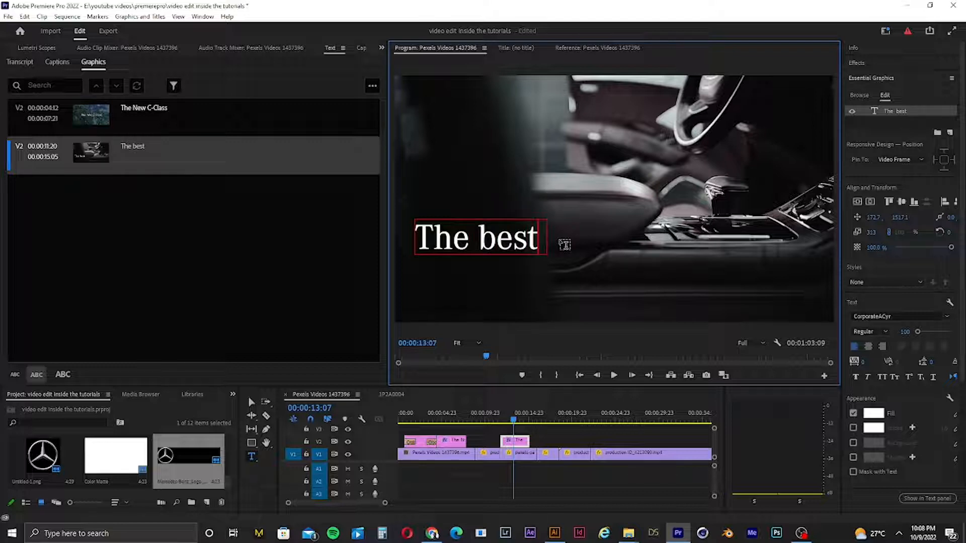
text( or)
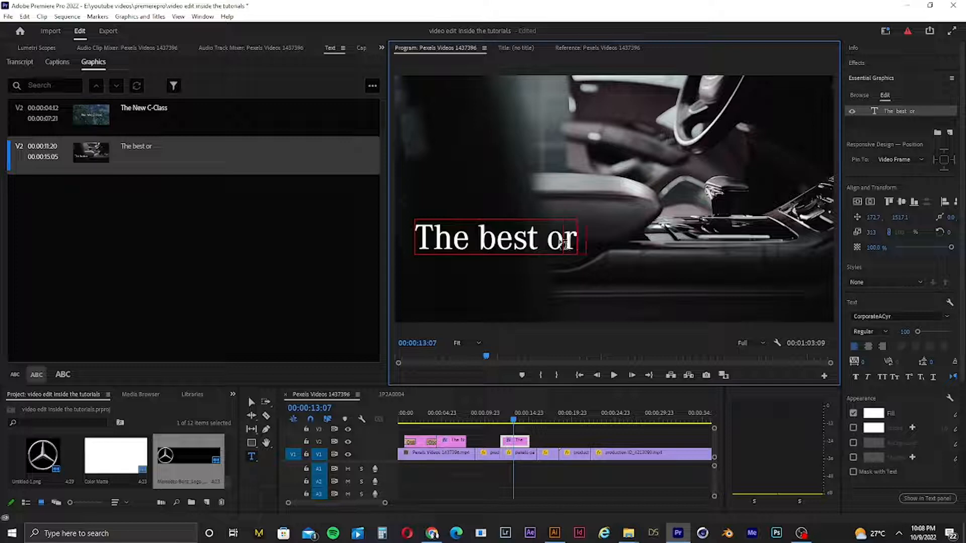
key(BackSpace)
key(BackSpace)
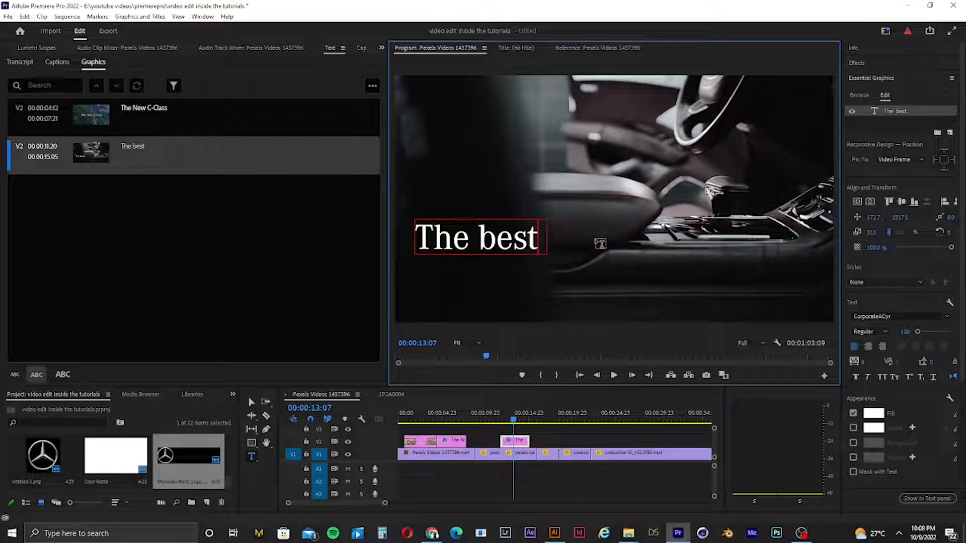
text(or)
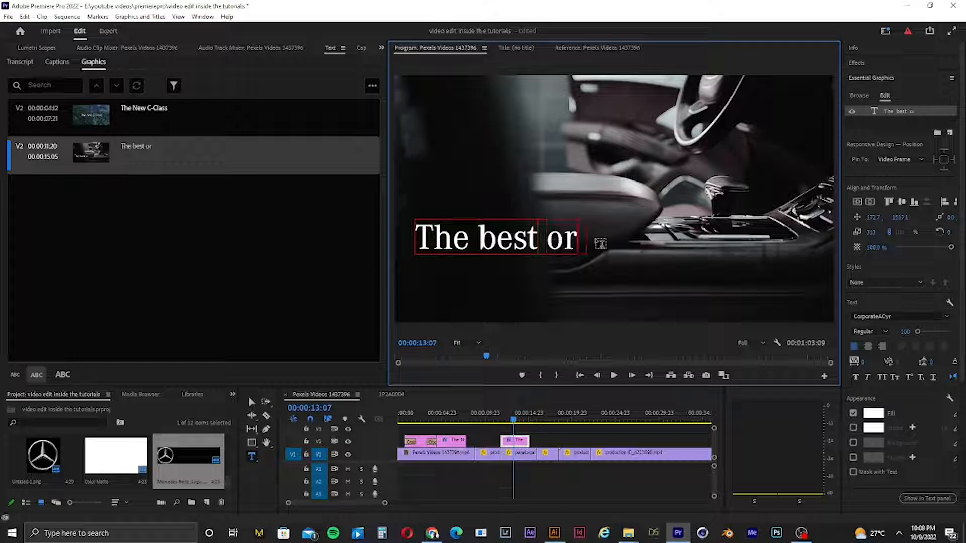
text( n)
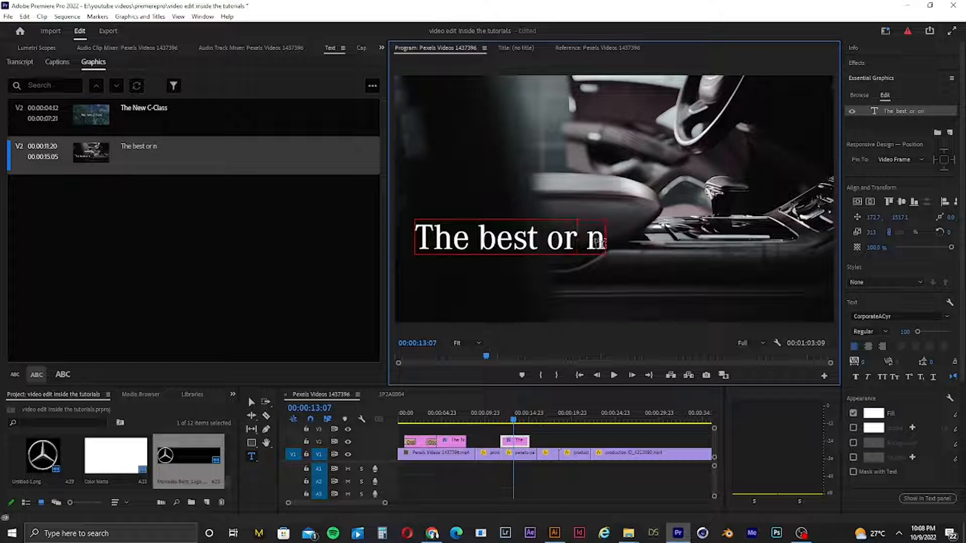
text(oting)
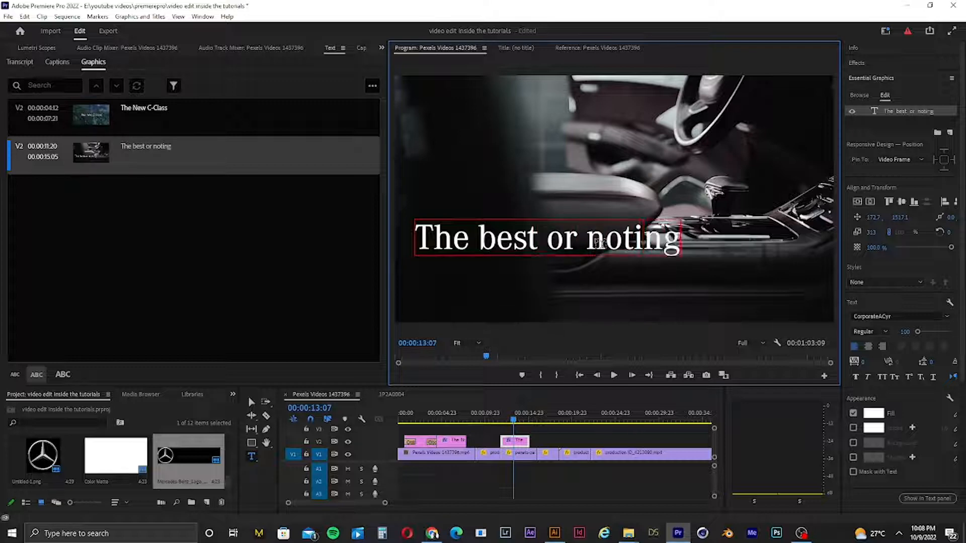
Shrink "The best or noting" to a scale of about 214 and place it lower in the frame, at about 150.7, 1750.0.
key(ctrl+a)
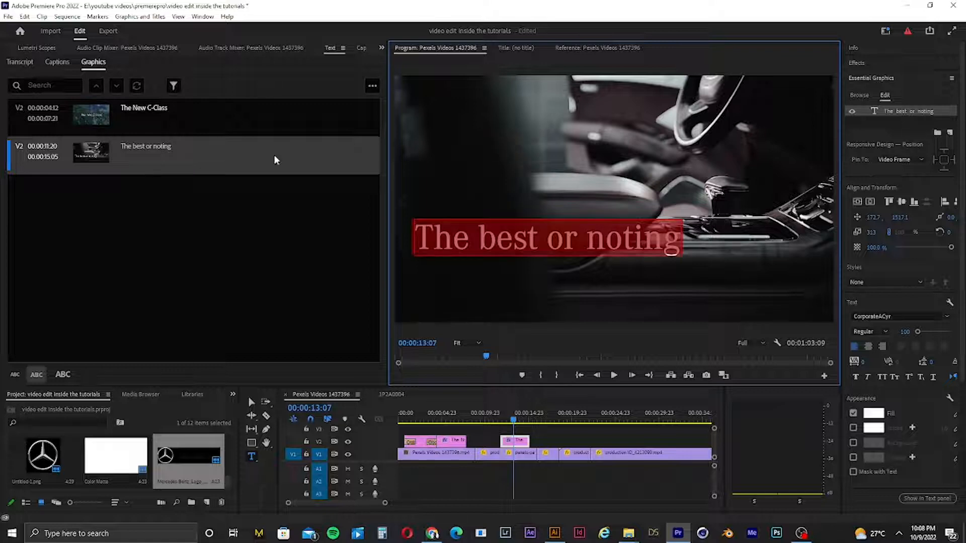
click(251, 402)
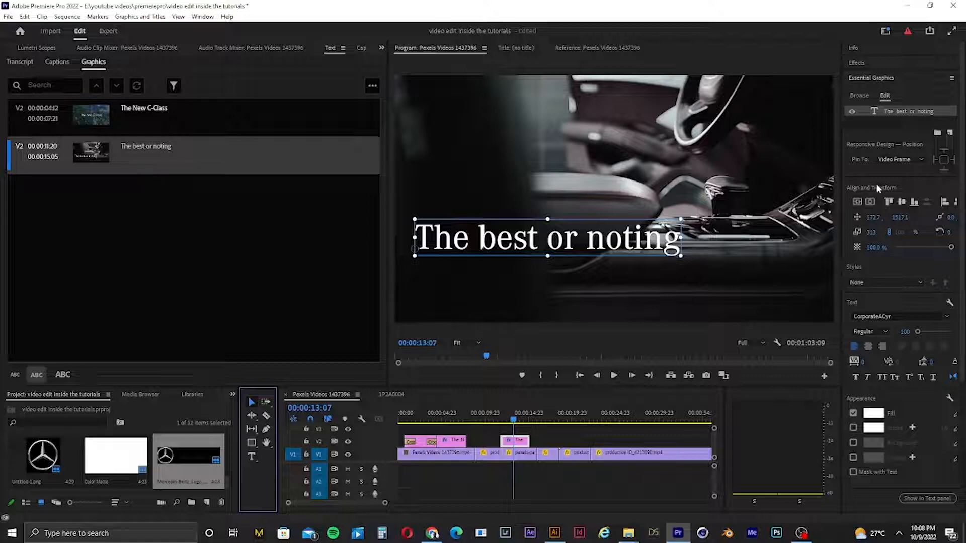
drag(681, 219, 639, 235)
drag(525, 246, 523, 275)
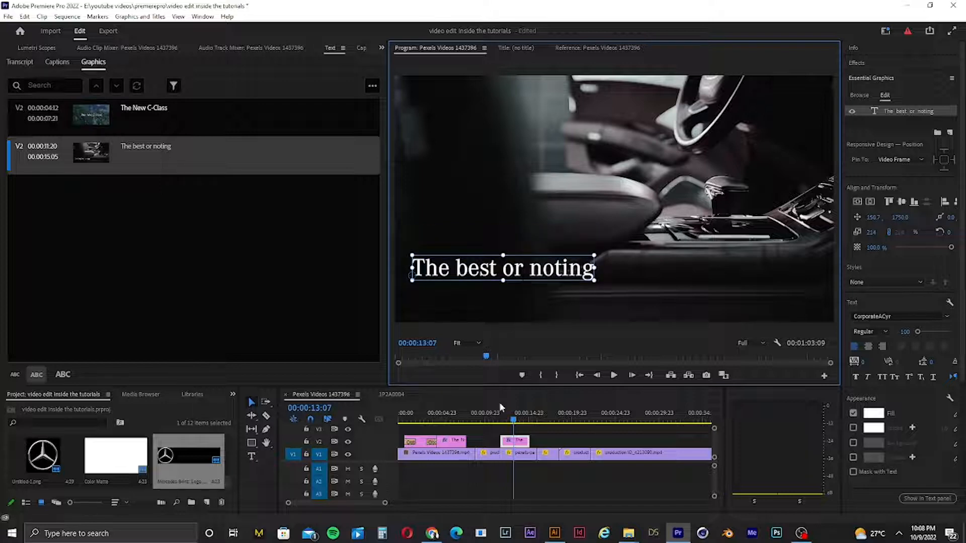
Play the sequence from 00:00:00:00 to review both titles, replay it from the start and stop on the black car shot at 00:00:11:10.
drag(385, 504, 479, 505)
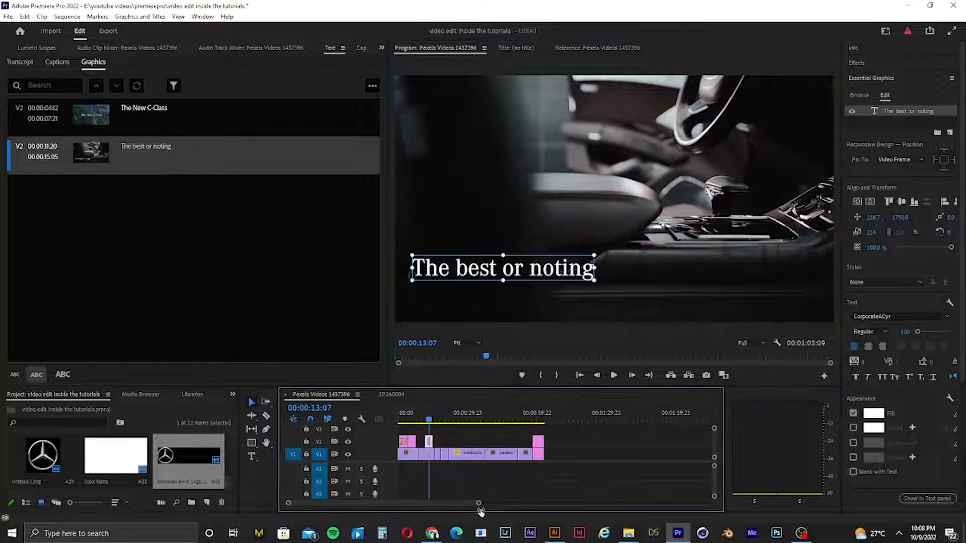
click(525, 414)
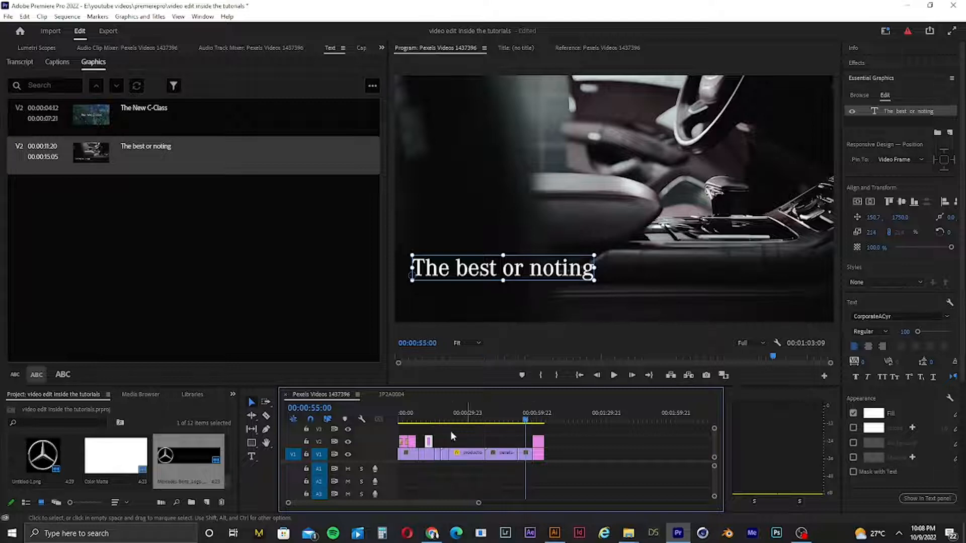
key(Home)
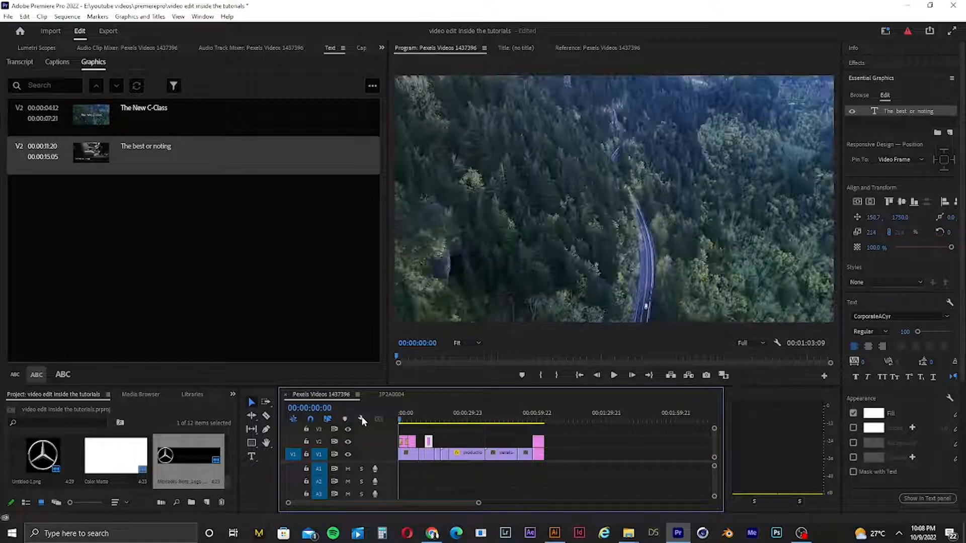
key(space)
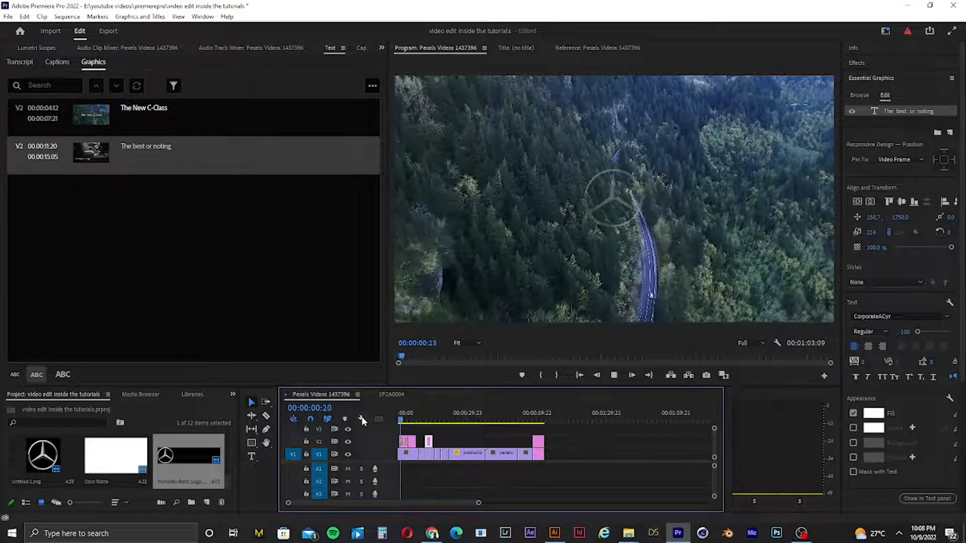
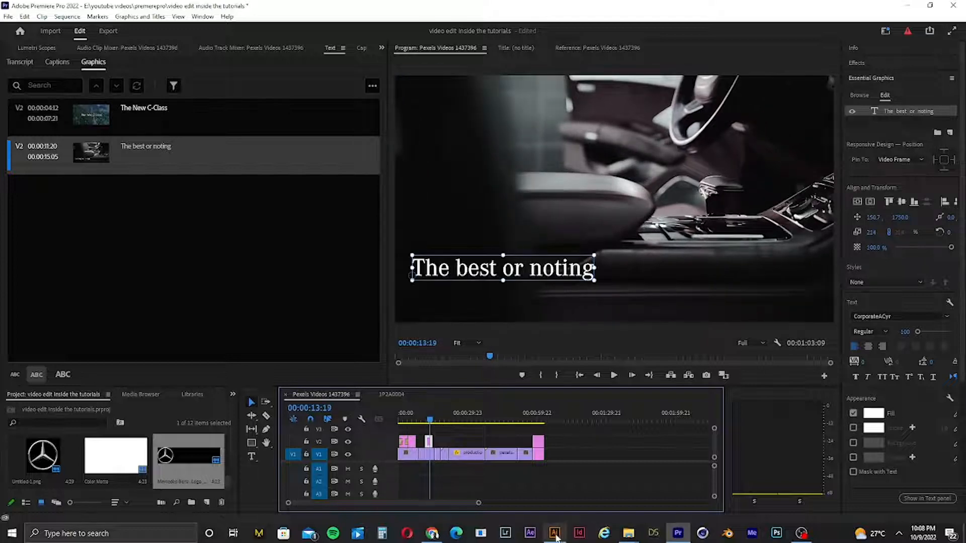
drag(480, 503, 442, 492)
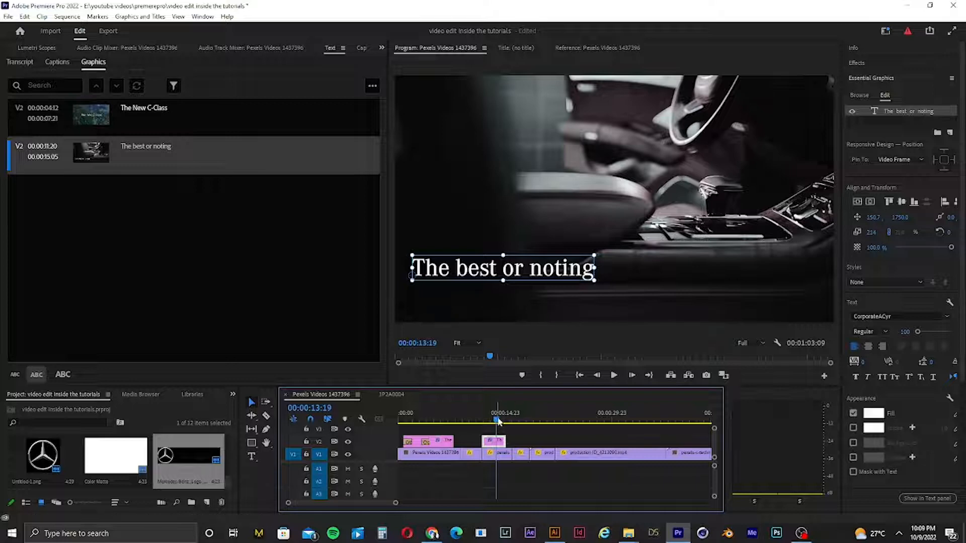
key(Home)
key(space)
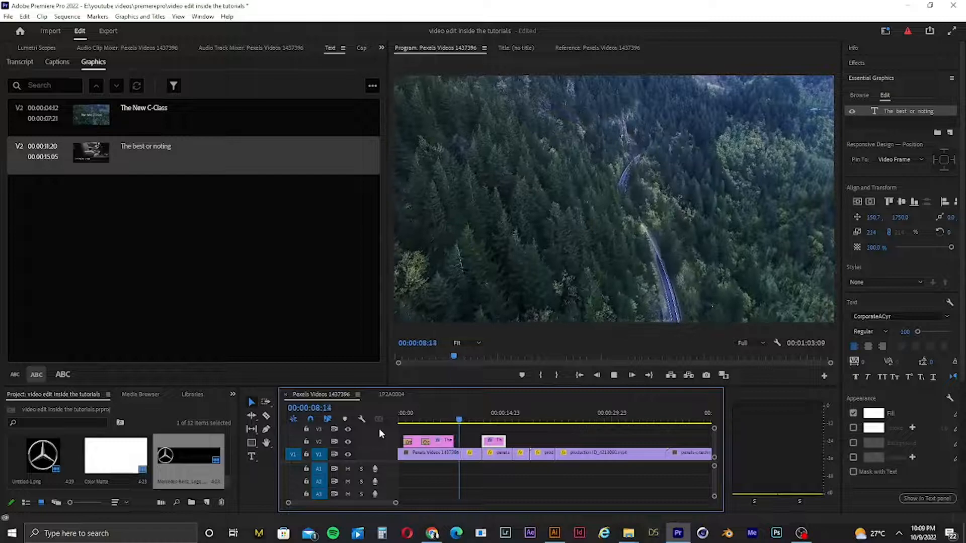
key(space)
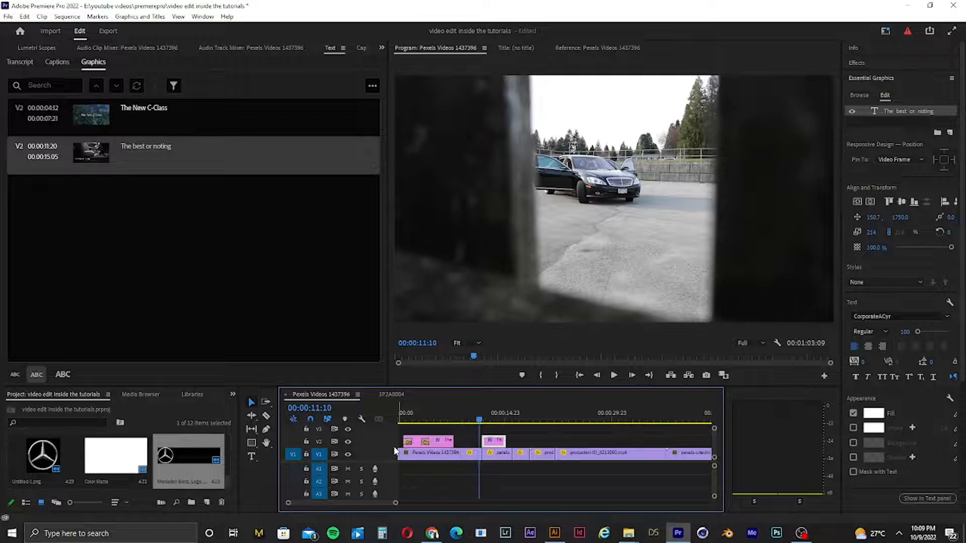
click(471, 453)
right_click(471, 454)
click(471, 454)
click(470, 455)
click(469, 456)
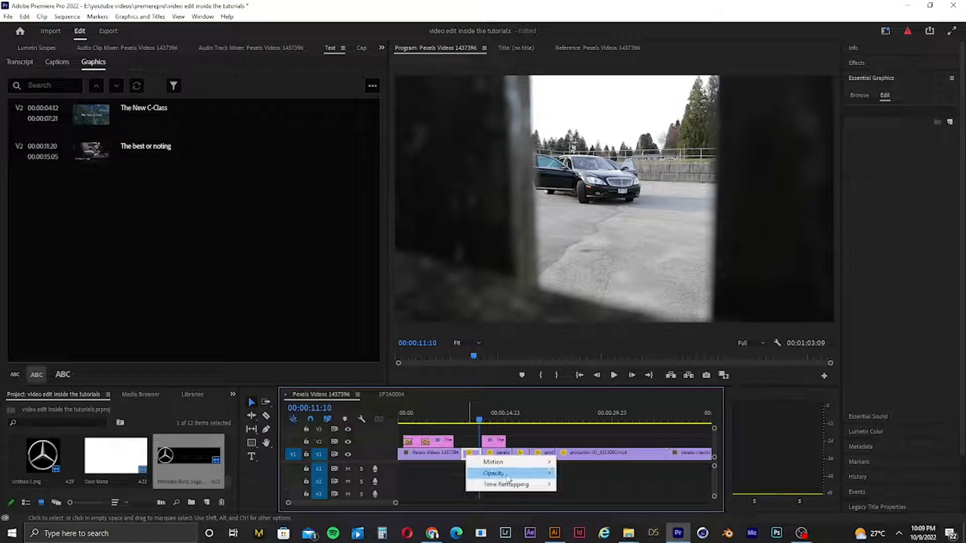
mouse_move(495, 473)
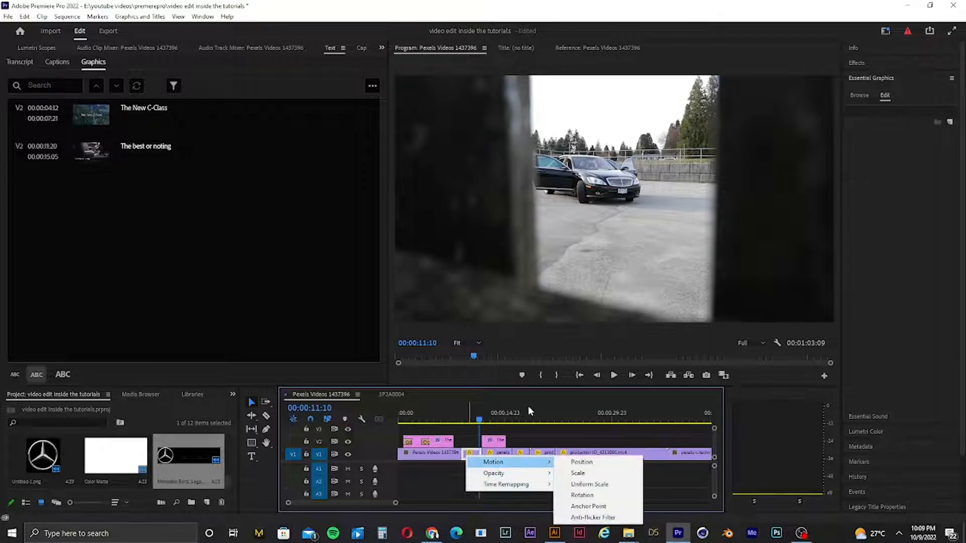
click(474, 496)
right_click(467, 454)
right_click(462, 454)
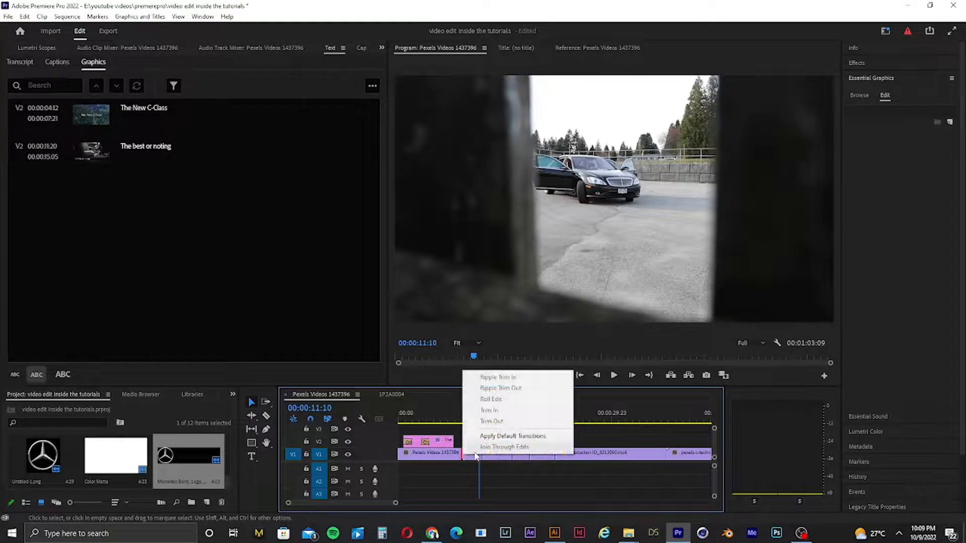
click(469, 459)
click(472, 455)
right_click(468, 454)
click(467, 455)
click(474, 458)
right_click(472, 456)
click(472, 457)
click(454, 457)
right_click(454, 458)
click(444, 462)
Increase the playback speed of the black car clip before the interior shot and play that clip back.
click(472, 455)
right_click(472, 455)
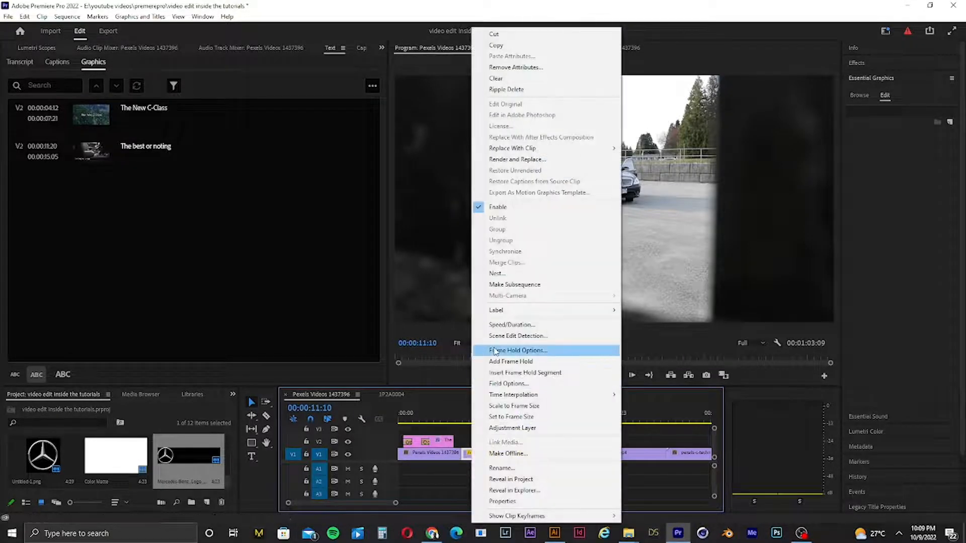
click(513, 326)
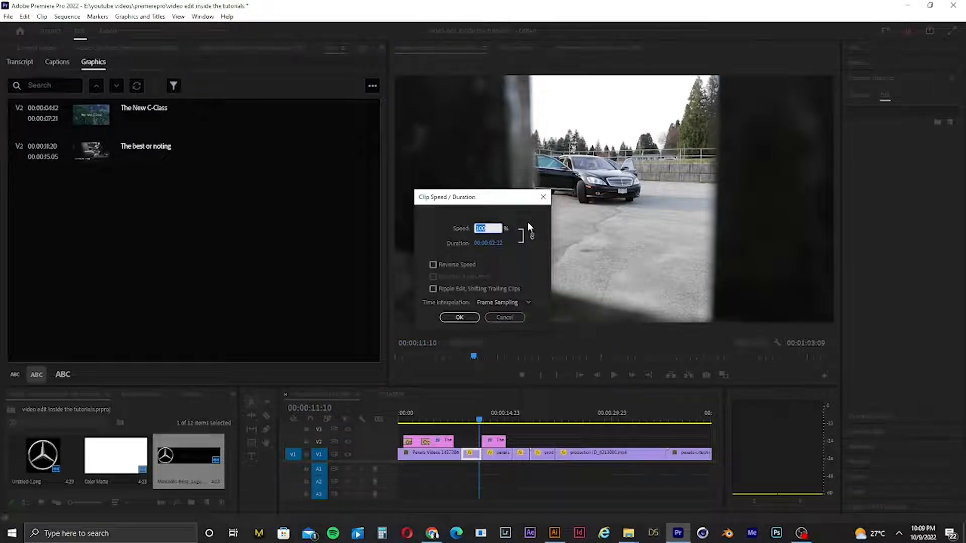
text(15)
key(Return)
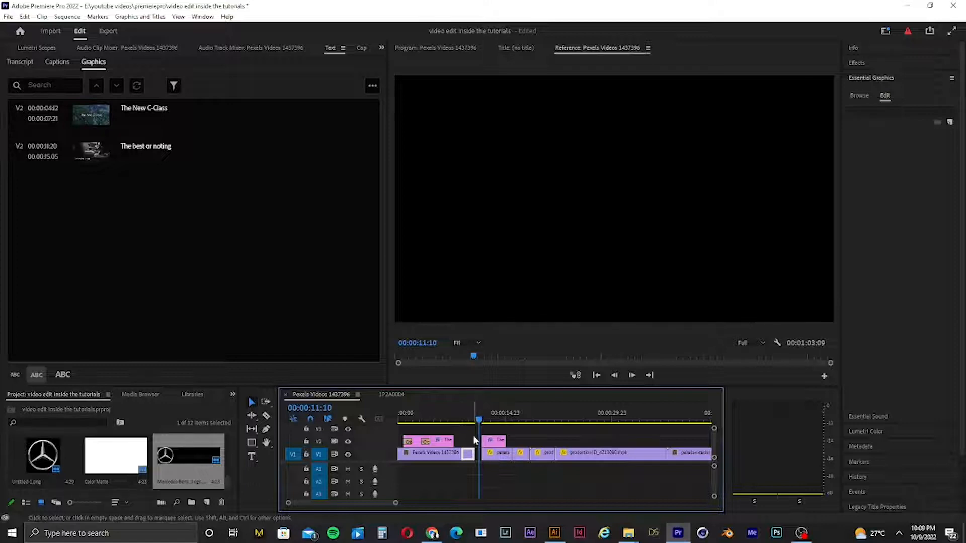
click(461, 421)
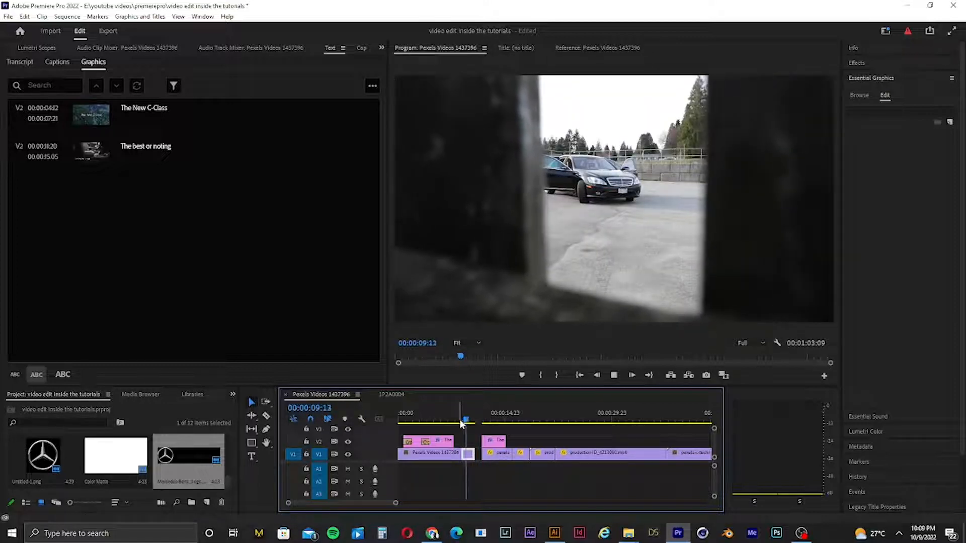
key(space)
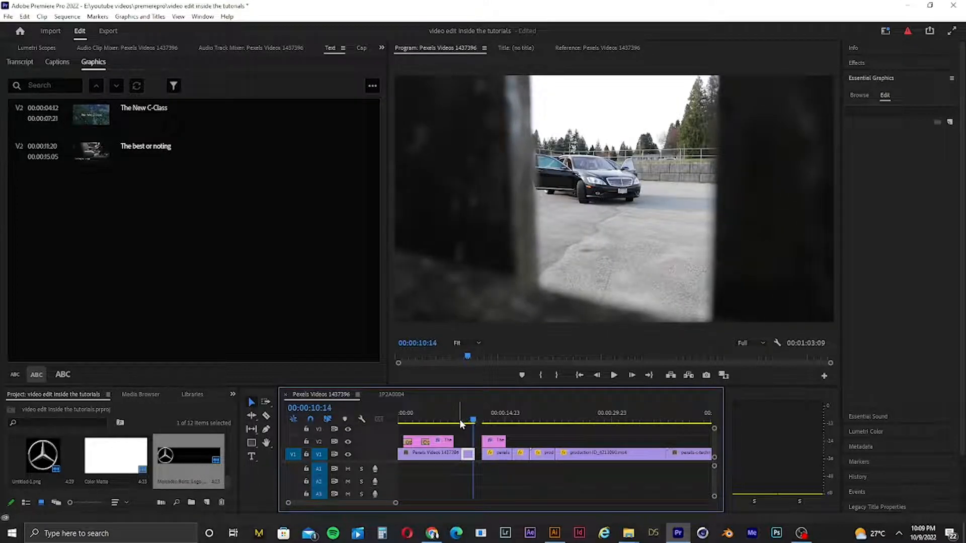
right_click(468, 457)
click(466, 455)
click(462, 456)
click(468, 457)
click(468, 456)
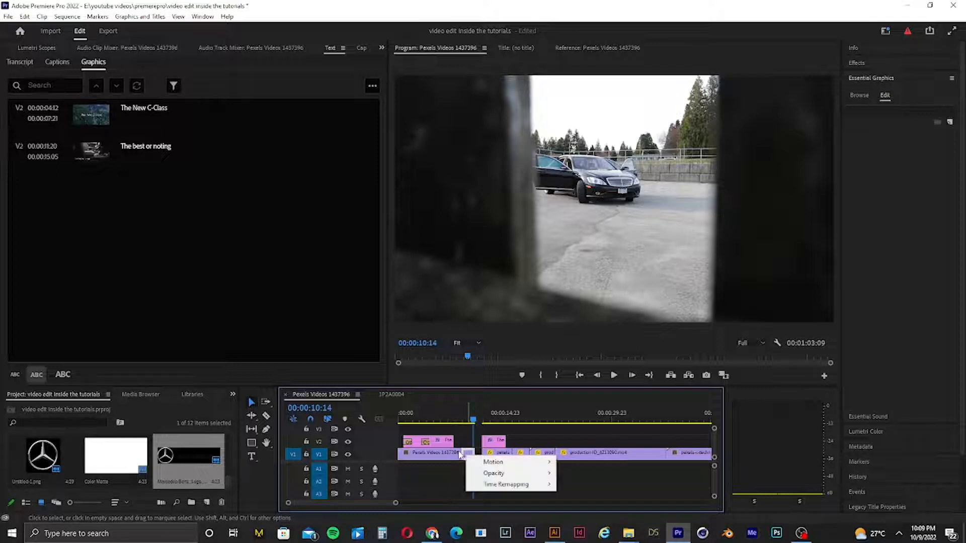
click(459, 455)
click(467, 458)
right_click(467, 456)
click(467, 457)
click(468, 457)
right_click(468, 456)
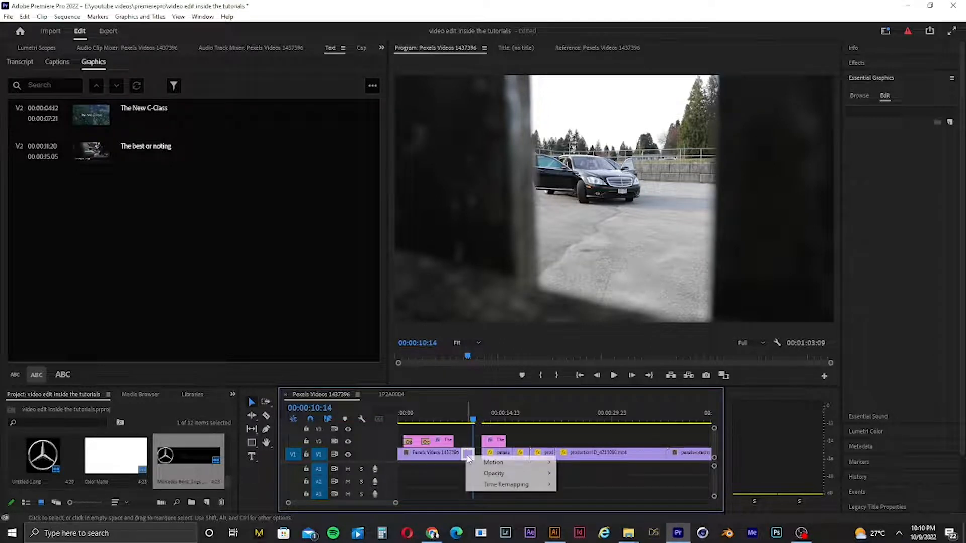
click(443, 459)
click(466, 454)
click(468, 455)
click(466, 455)
double_click(465, 455)
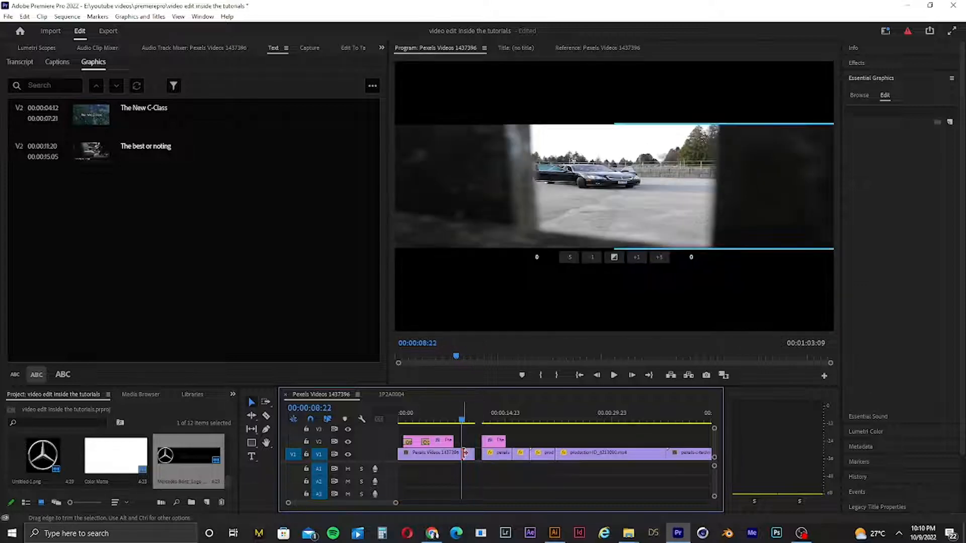
drag(466, 456, 468, 456)
click(467, 453)
click(467, 452)
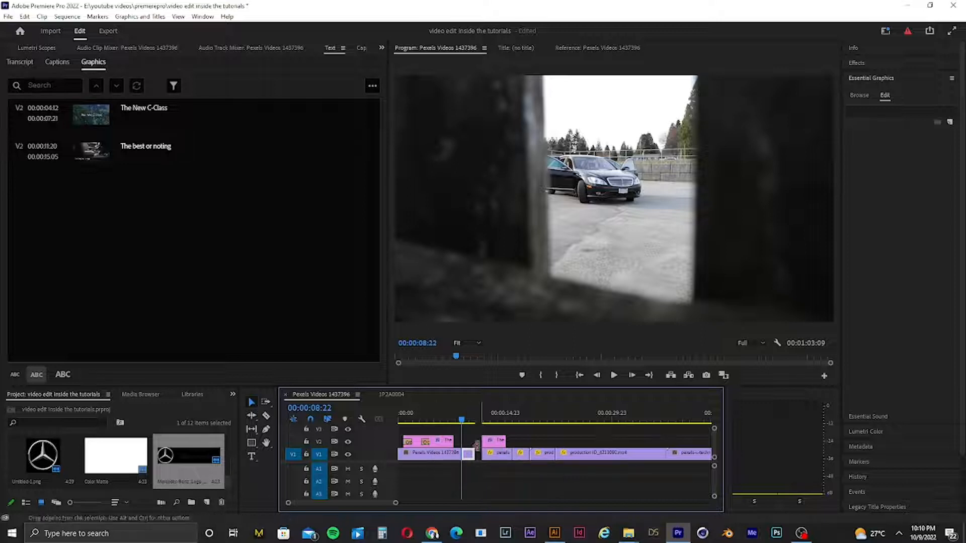
click(408, 469)
right_click(414, 456)
click(408, 456)
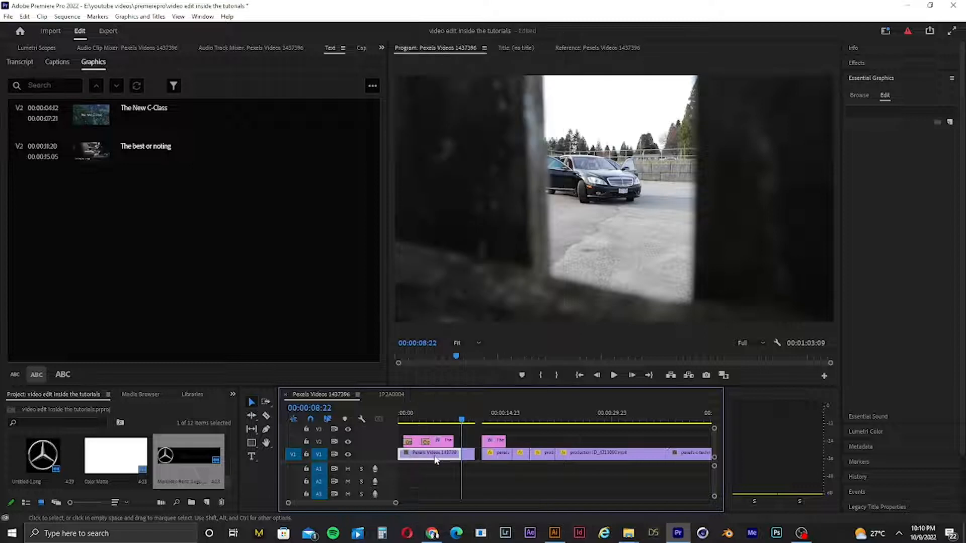
click(468, 457)
right_click(467, 456)
click(469, 456)
right_click(469, 458)
click(452, 466)
Raise the black car clip's speed further through Clip Speed / Duration, without shifting the trailing clips.
drag(395, 503, 343, 503)
click(586, 461)
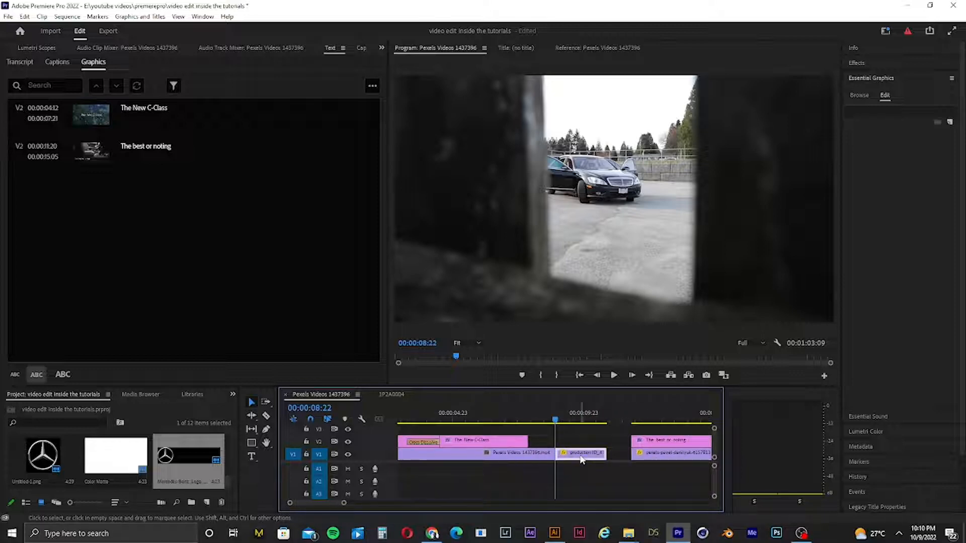
right_click(587, 460)
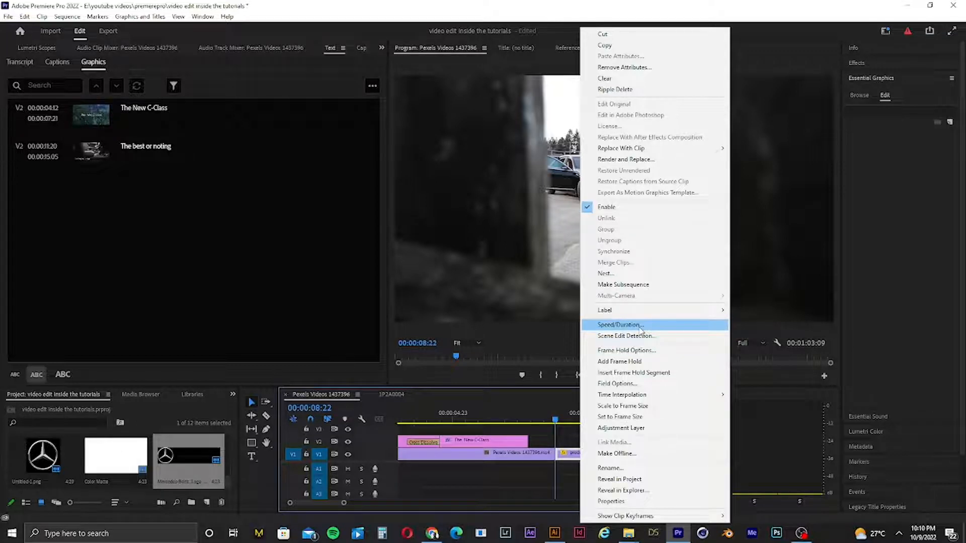
click(624, 326)
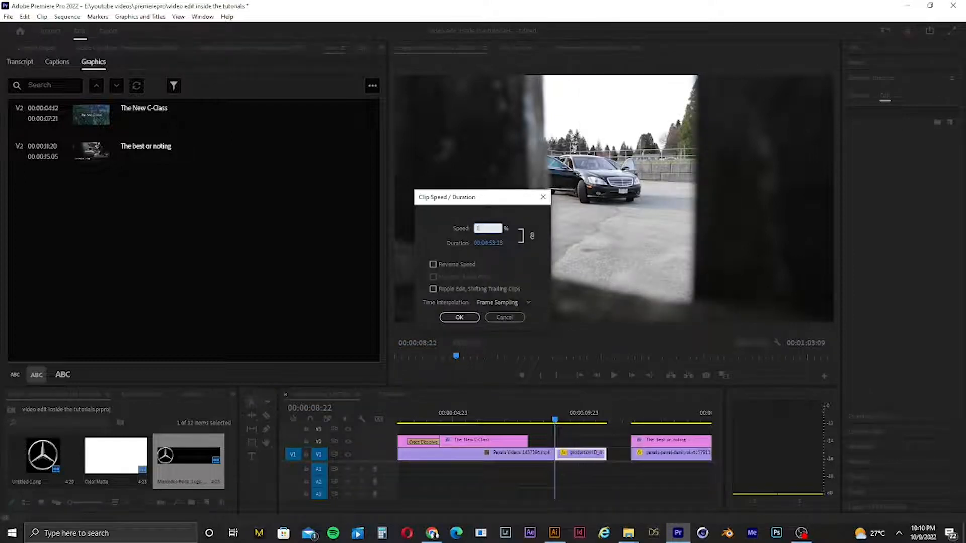
key(Return)
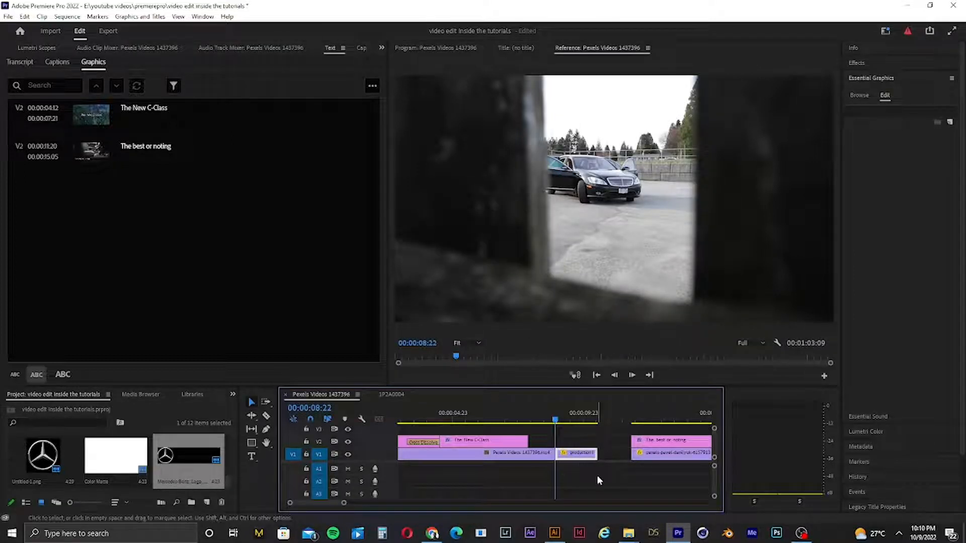
Ripple delete the gap after the sped-up black car clip and play the join back from 00:00:08:20.
right_click(611, 451)
click(622, 457)
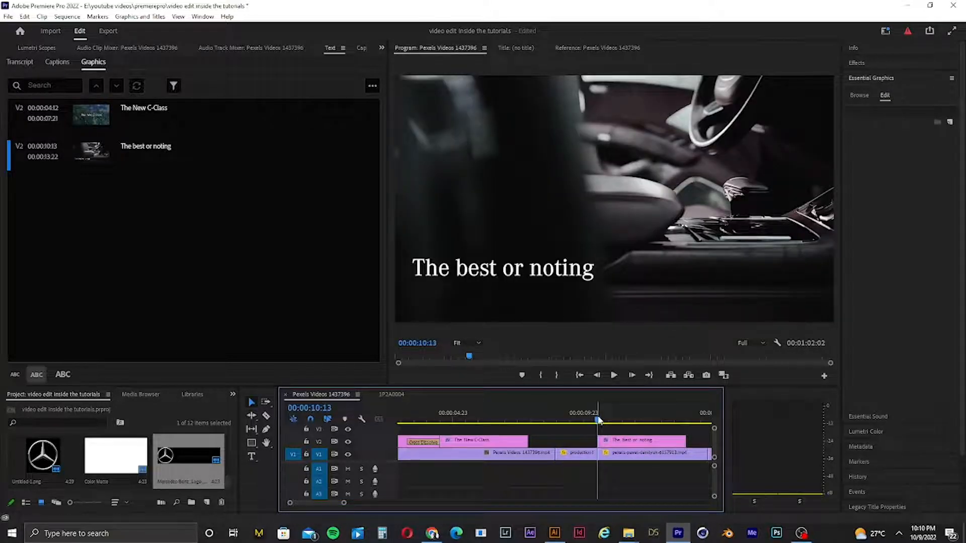
drag(345, 504, 464, 490)
mouse_move(439, 417)
mouse_down()
mouse_move(402, 420)
mouse_move(433, 430)
mouse_up()
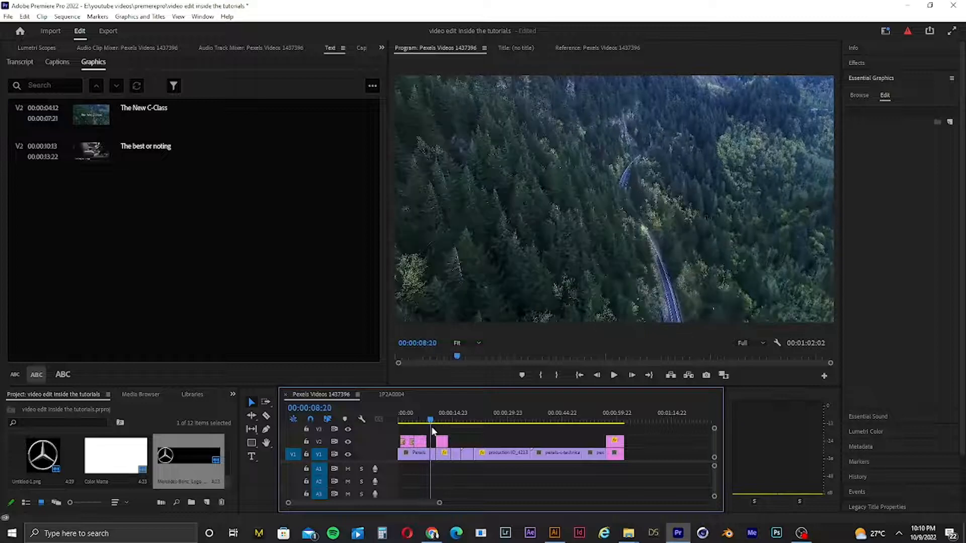
key(space)
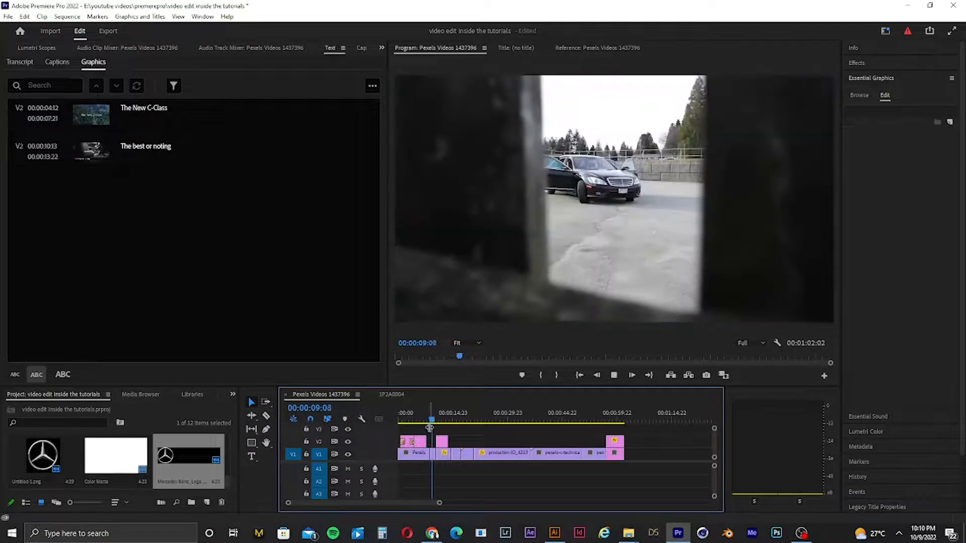
key(space)
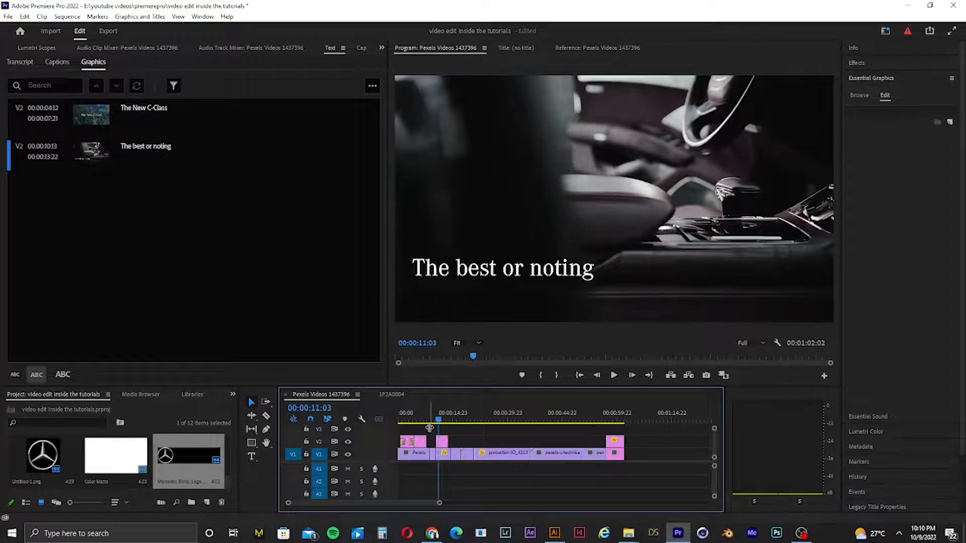
Continue playback through the interior shot and into the rear-view mirror shot, stopping at 00:00:16:15.
key(space)
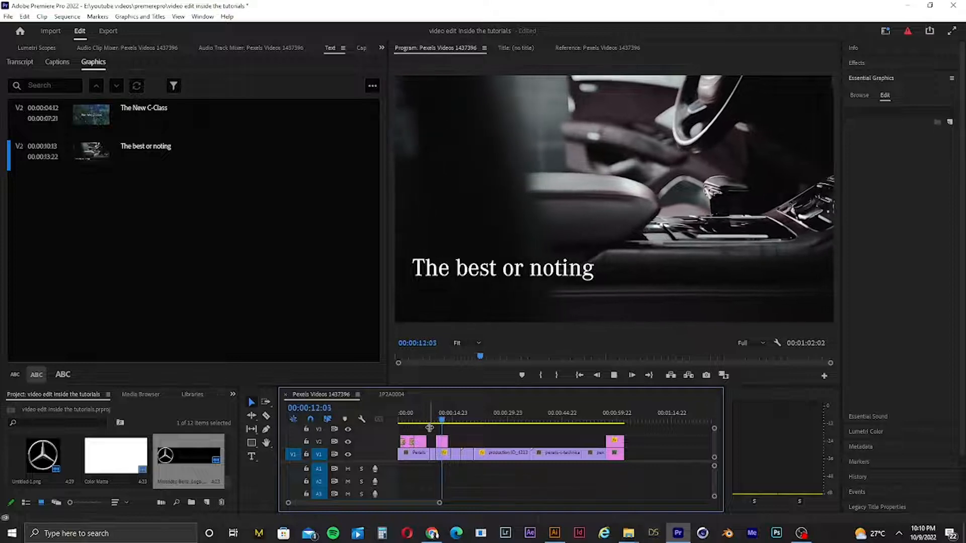
key(space)
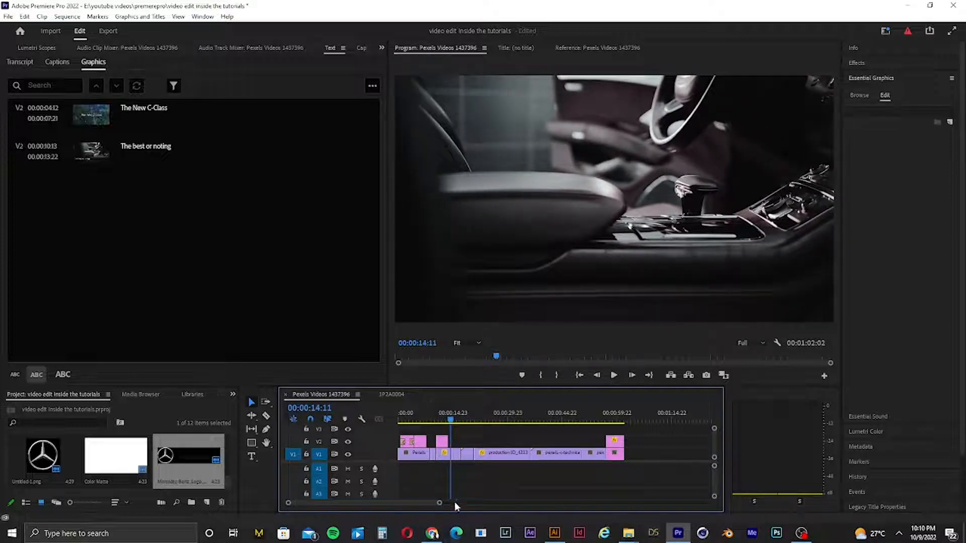
drag(440, 505, 402, 502)
key(space)
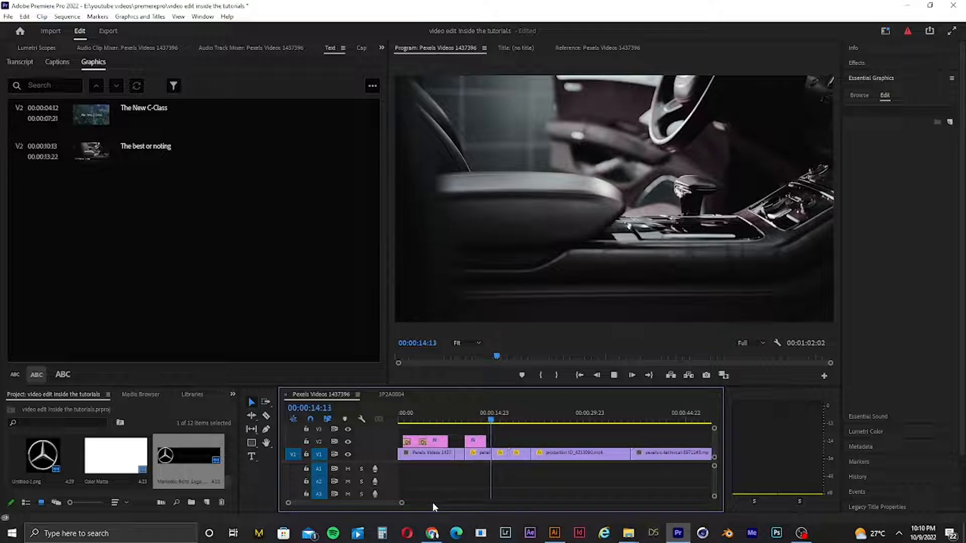
key(space)
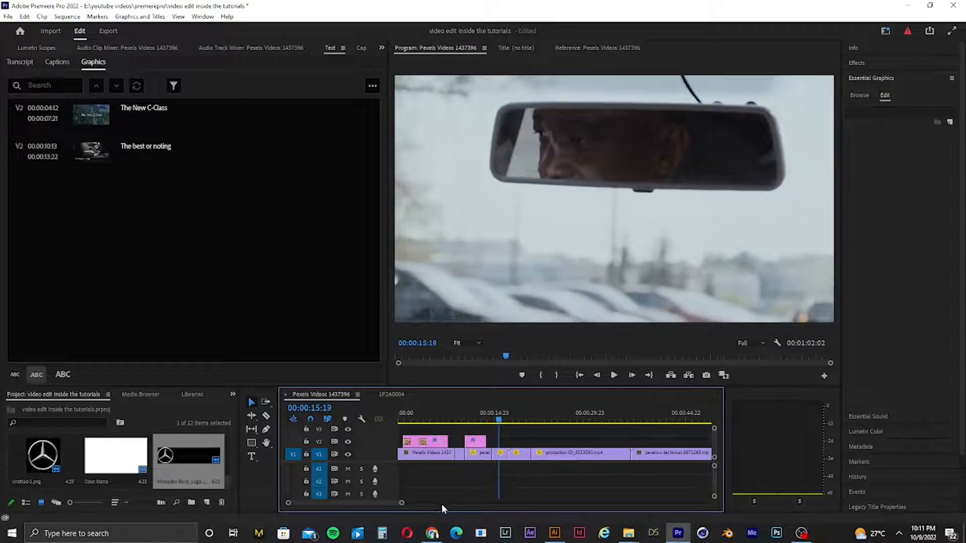
key(space)
key(space)
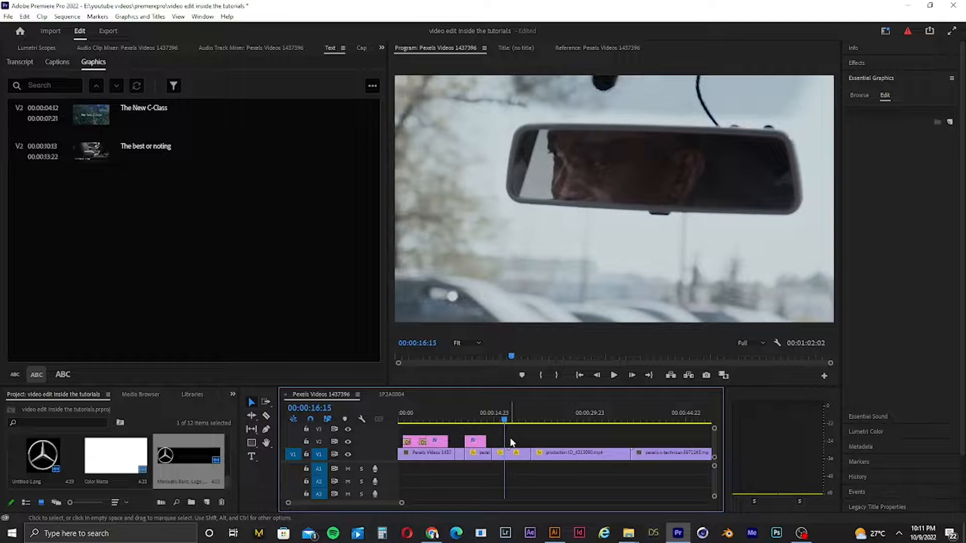
Search the effects for "stab" and apply Warp Stabilizer to the rear-view mirror clip.
click(500, 454)
click(877, 64)
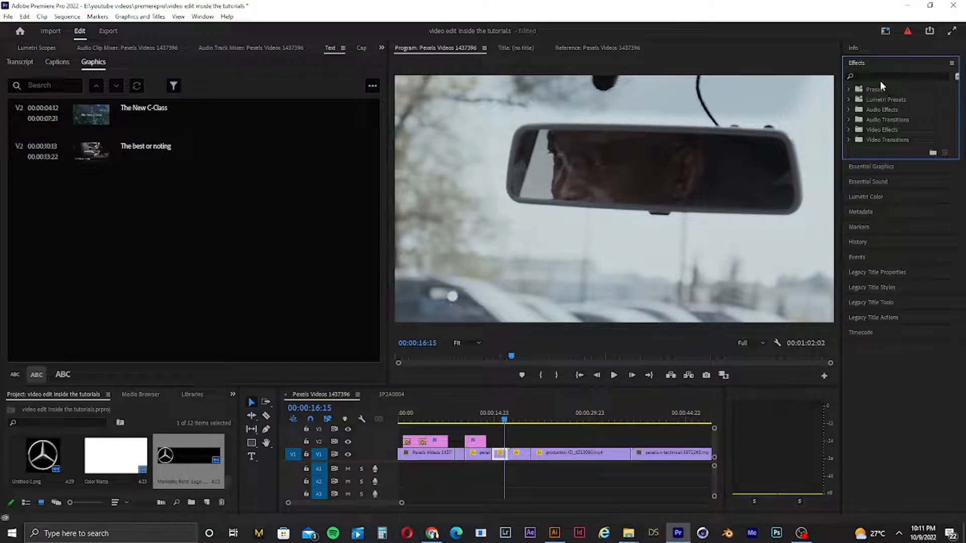
click(879, 76)
text(sta)
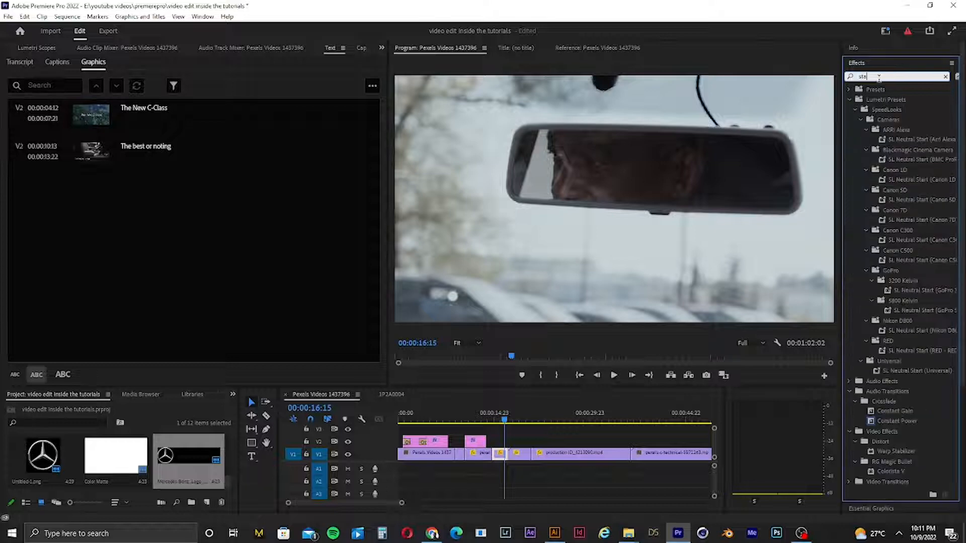
text(bi)
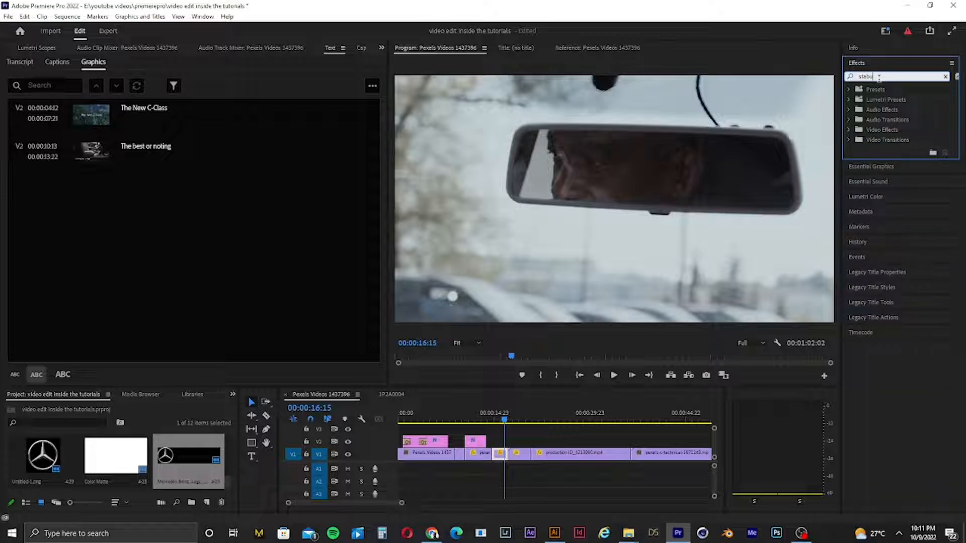
key(BackSpace)
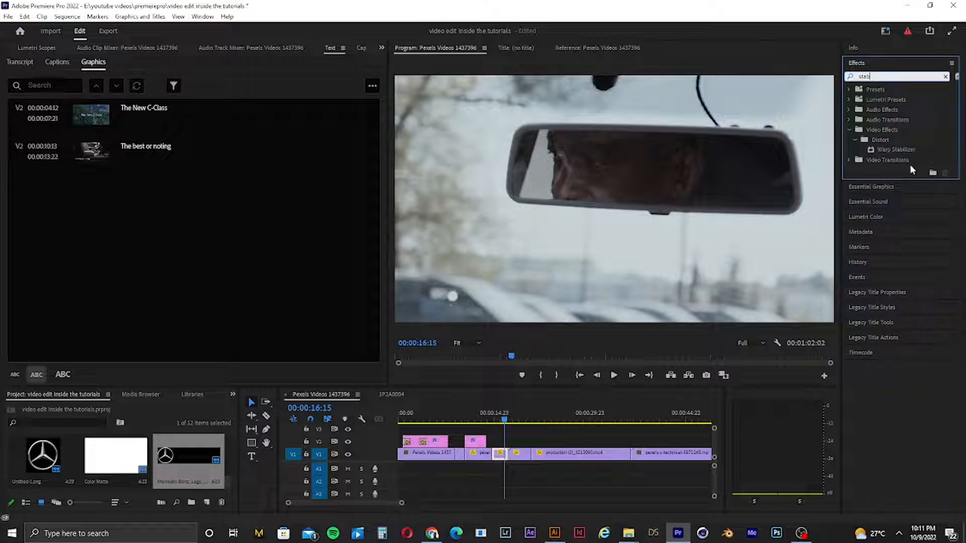
drag(898, 151, 499, 455)
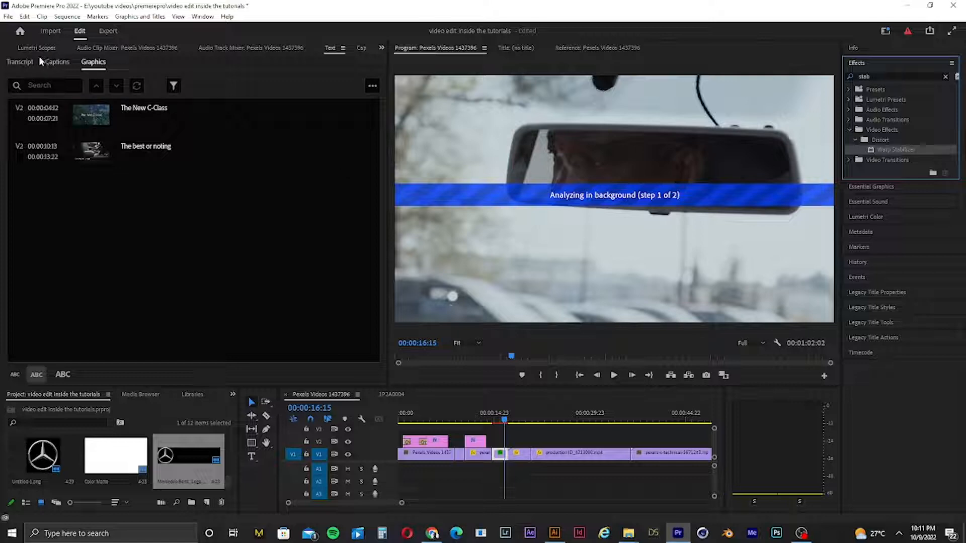
Show the rear-view mirror clip's effect settings and expand the Advanced section of Warp Stabilizer to examine its options.
click(132, 50)
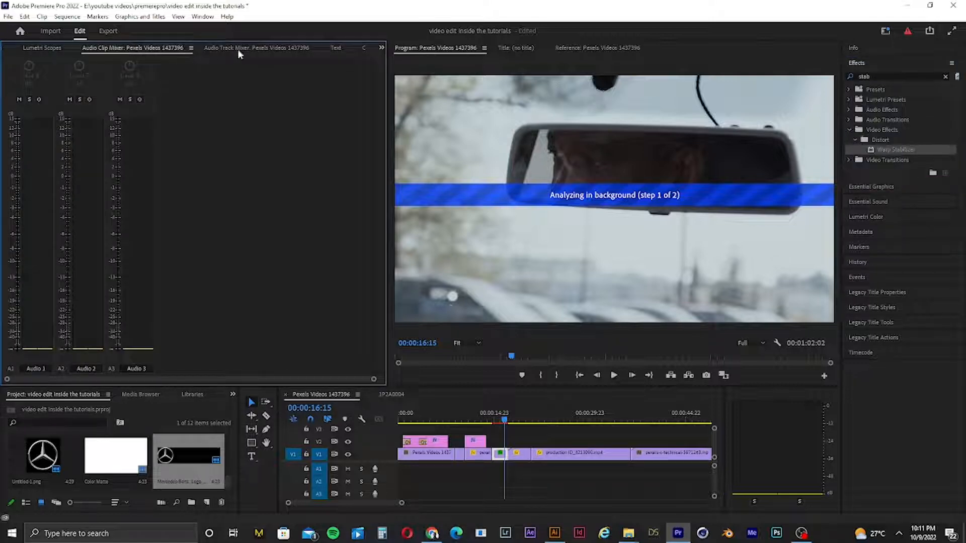
click(257, 48)
click(381, 47)
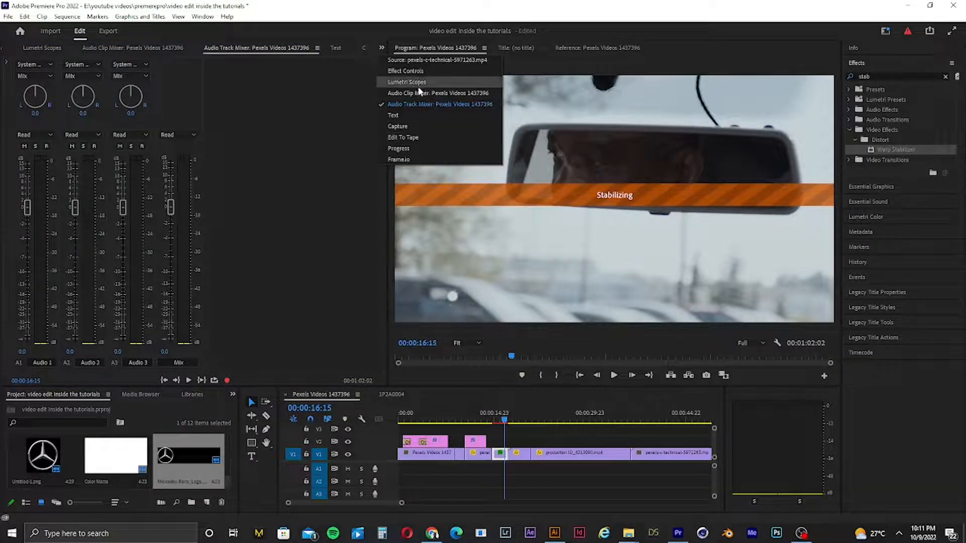
click(416, 72)
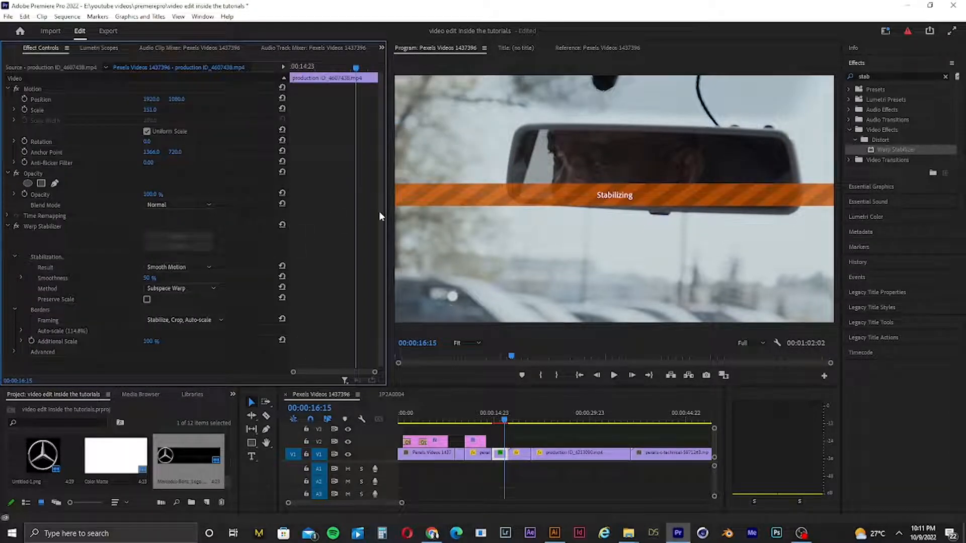
click(498, 421)
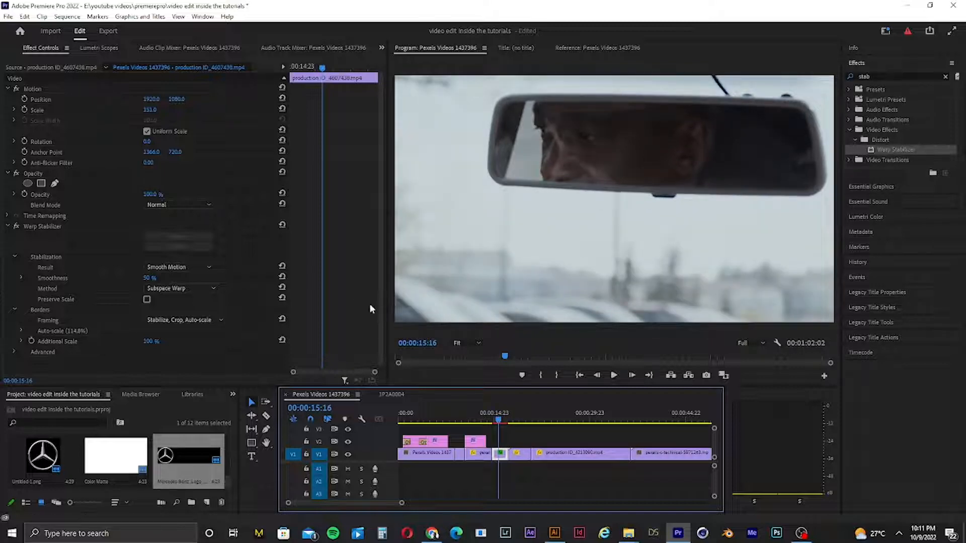
click(14, 351)
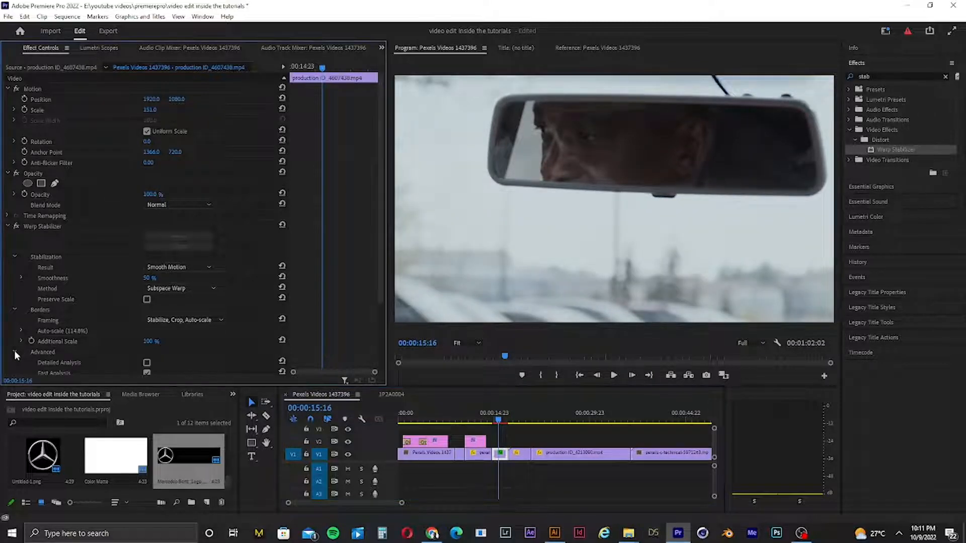
drag(381, 304, 379, 357)
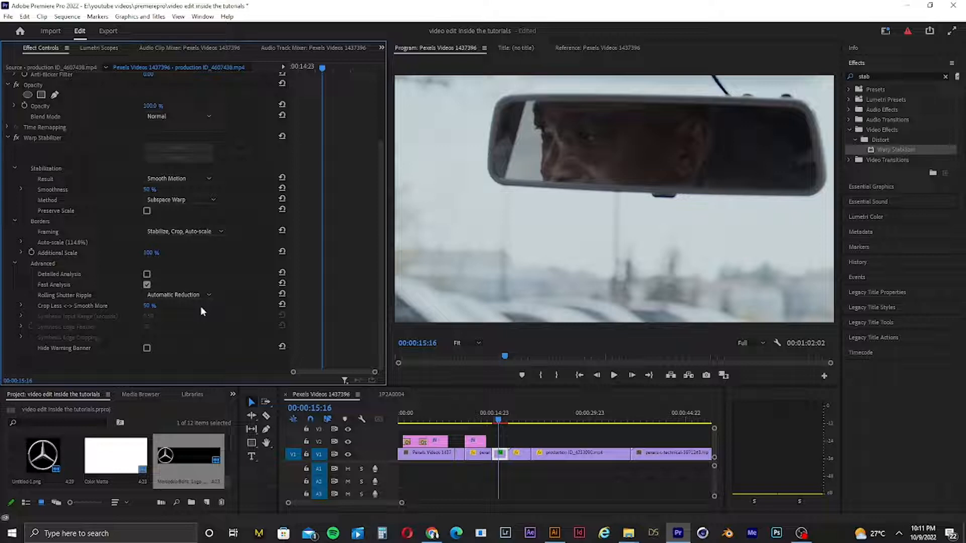
Play the stabilized rear-view mirror clip, then replay it from just before its start to judge the motion.
key(space)
key(space)
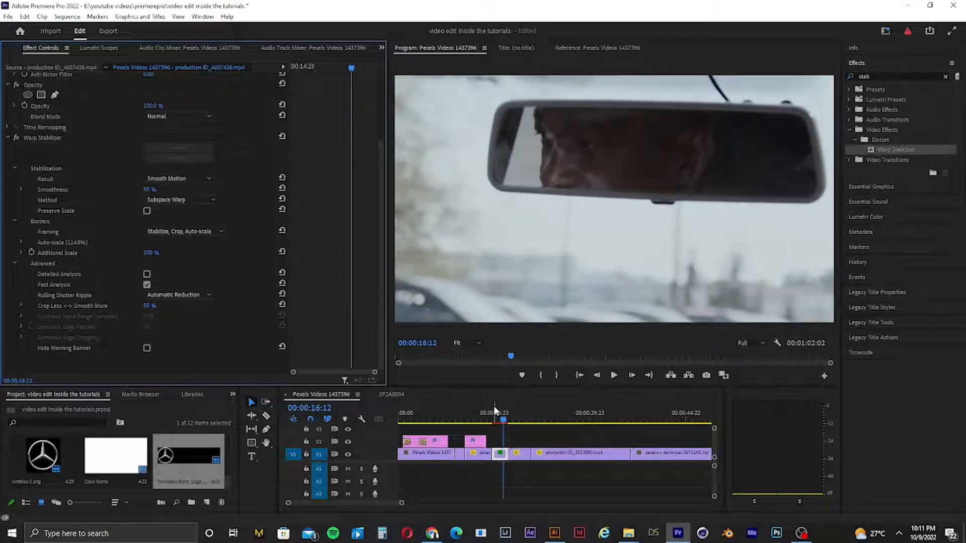
click(494, 420)
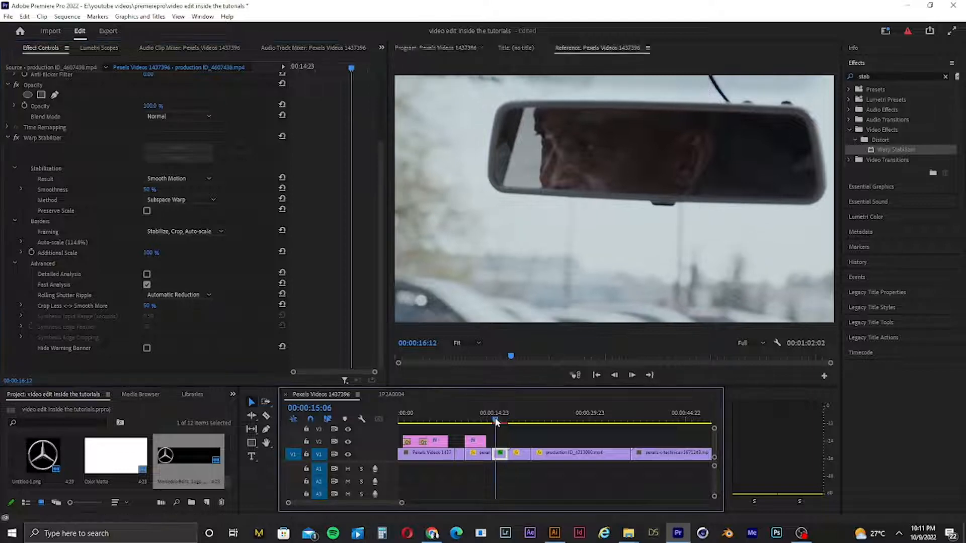
drag(494, 418, 492, 418)
key(space)
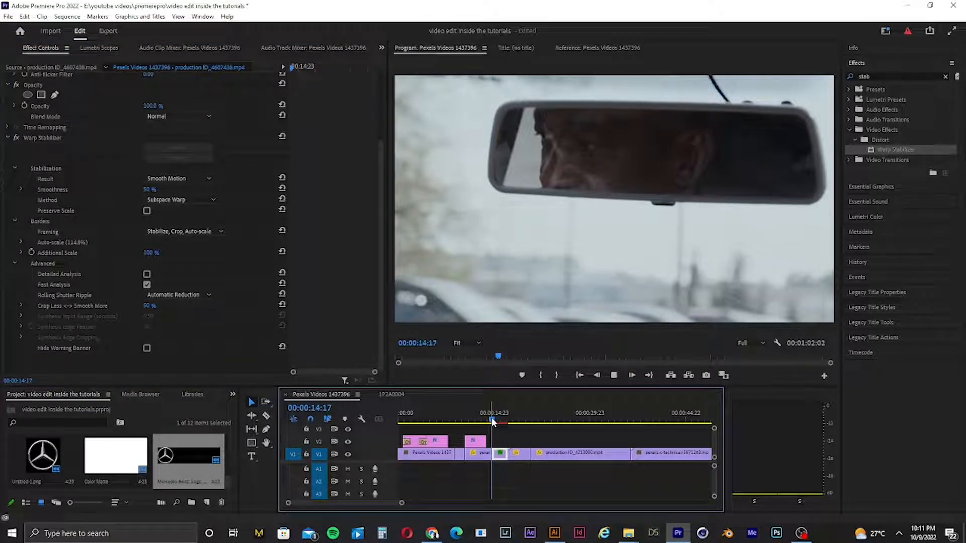
key(space)
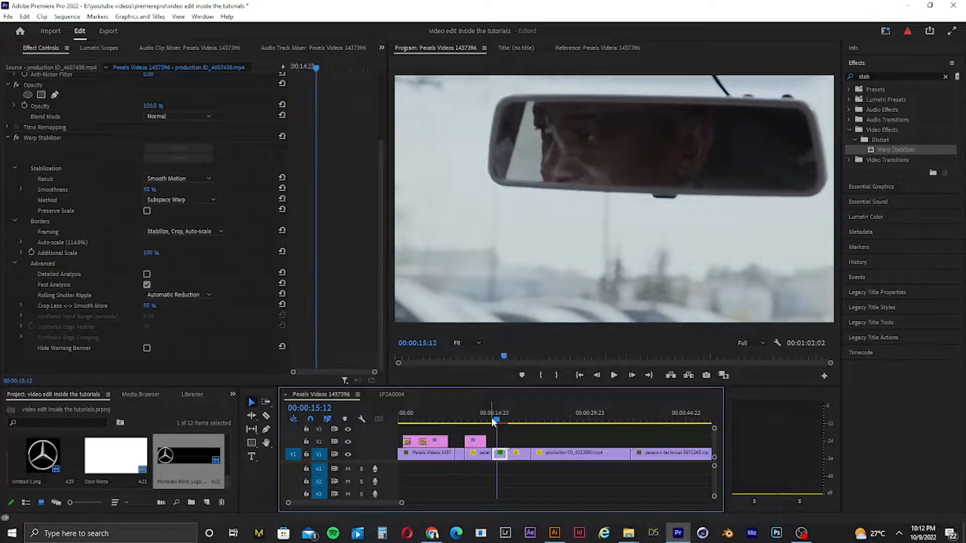
Undo the Warp Stabilizer on the rear-view mirror clip, then reapply it with Hide Warning Banner enabled in its Advanced options.
key(ctrl+z)
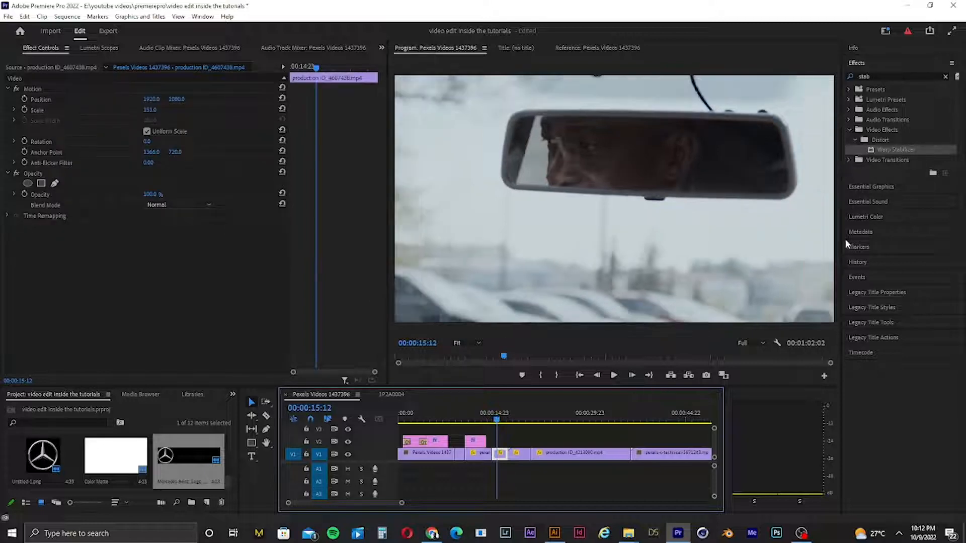
drag(888, 149, 501, 458)
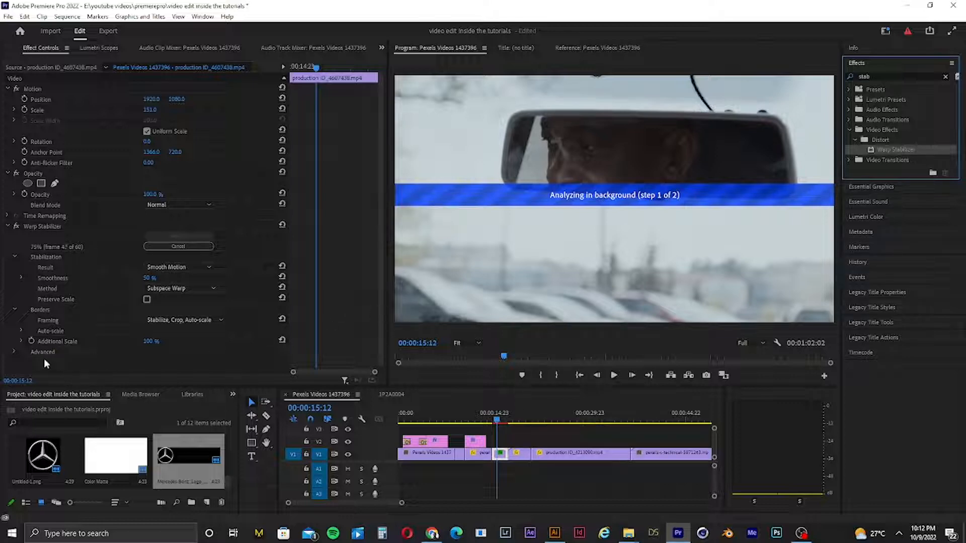
click(15, 351)
scroll(378, 294, down, 3)
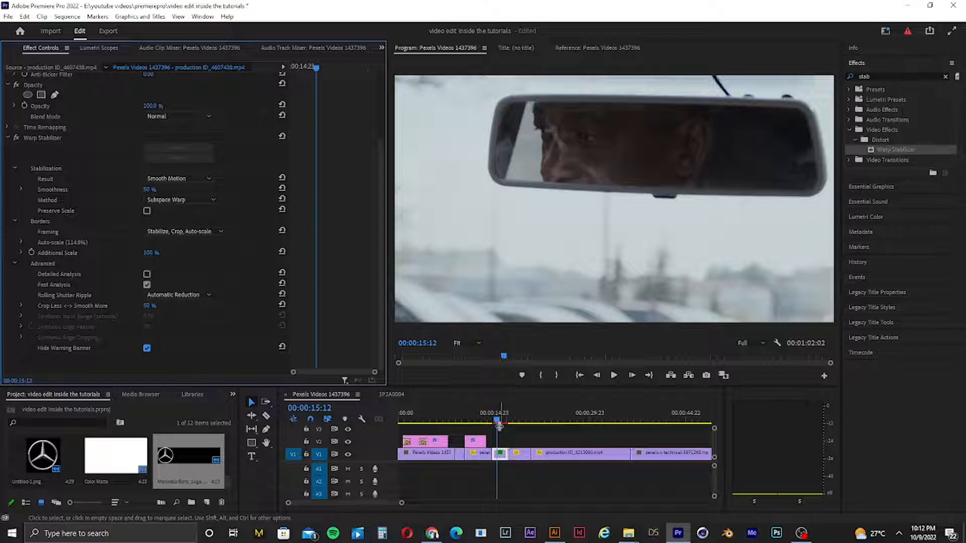
click(491, 421)
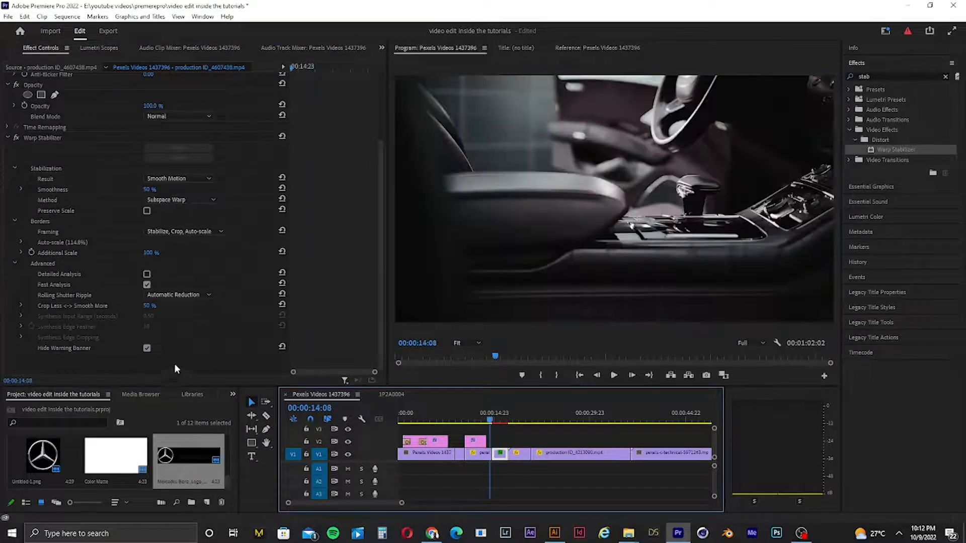
click(146, 349)
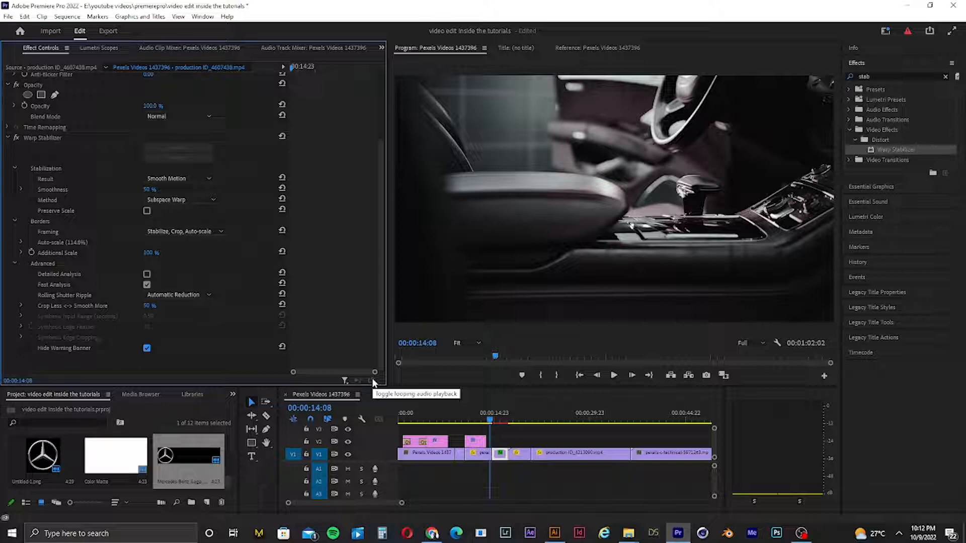
Play the sequence from 00:00:14:08 through the stabilized mirror clip and stop on the driver shot at 00:00:18:01.
click(615, 376)
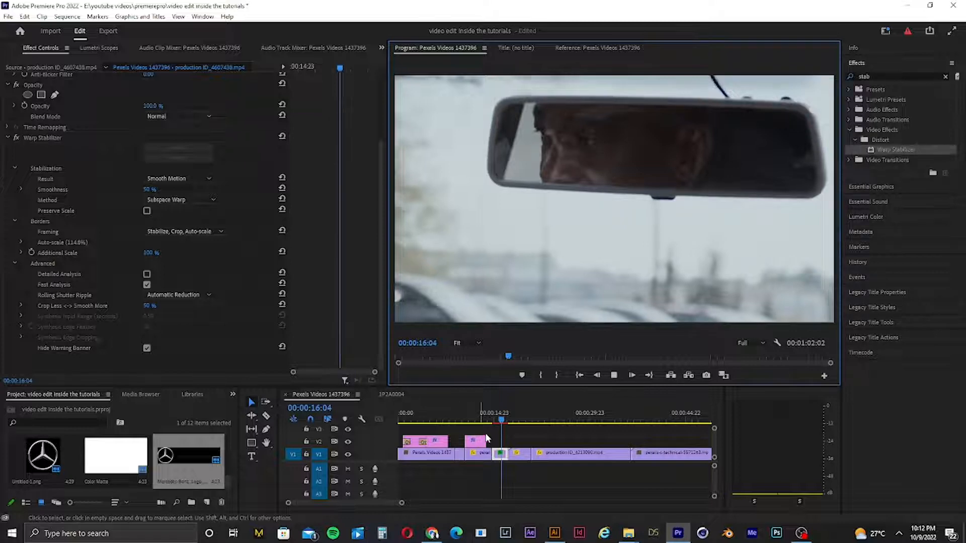
key(space)
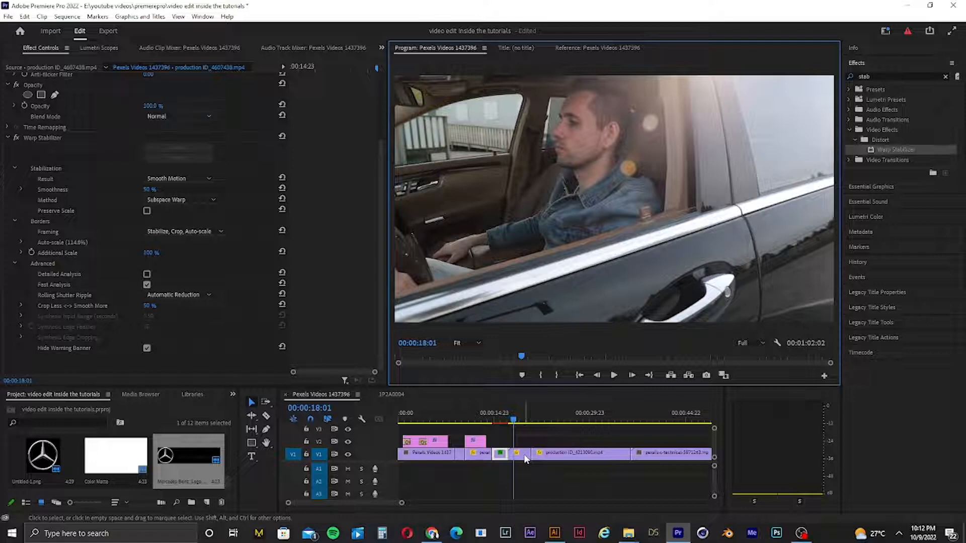
Speed up the driver clip at 00:00:18:01 and ripple delete the gap it leaves before the following clip.
right_click(524, 453)
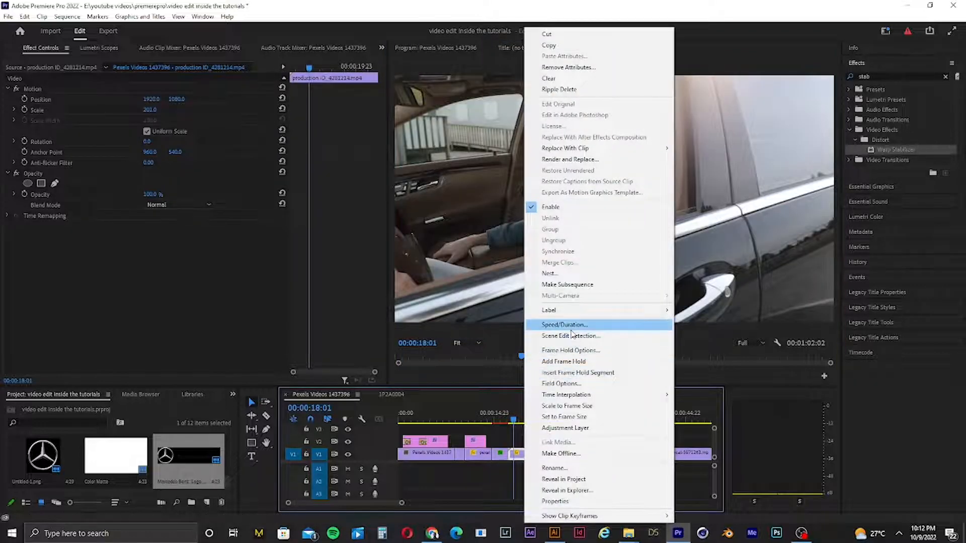
click(569, 326)
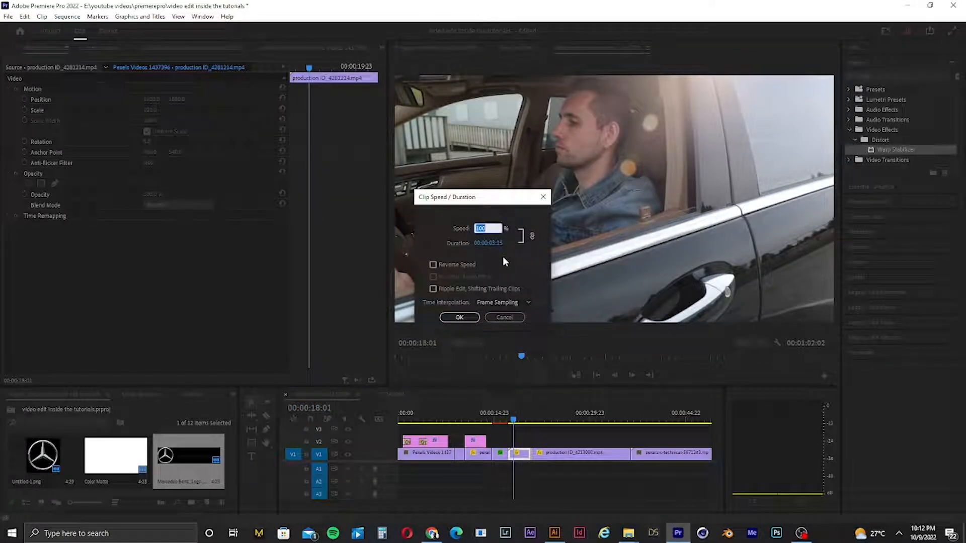
text(18)
key(Return)
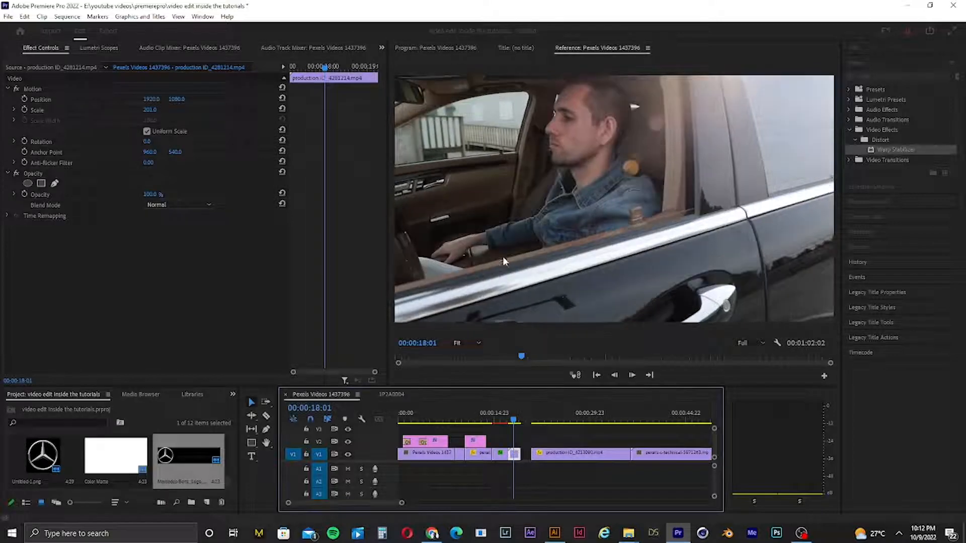
right_click(524, 454)
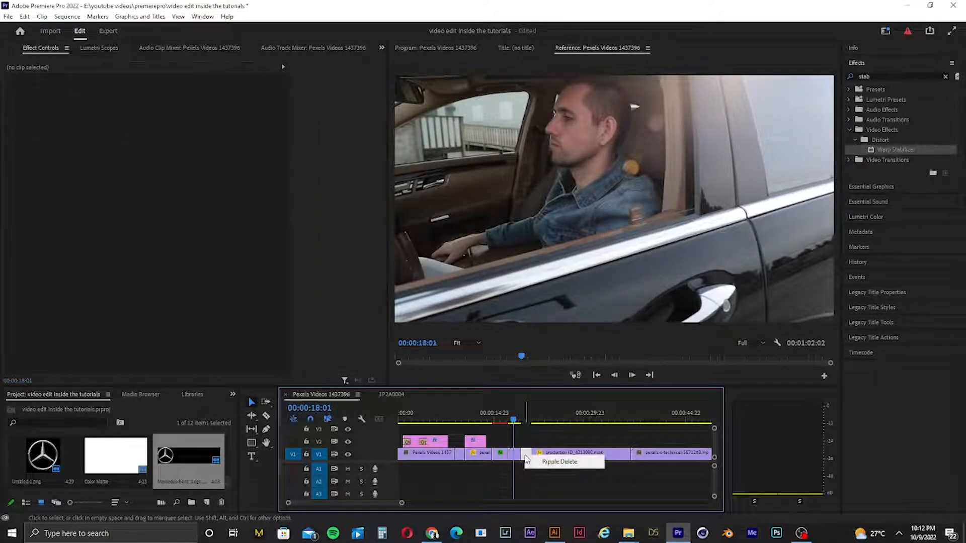
click(564, 463)
drag(402, 503, 487, 501)
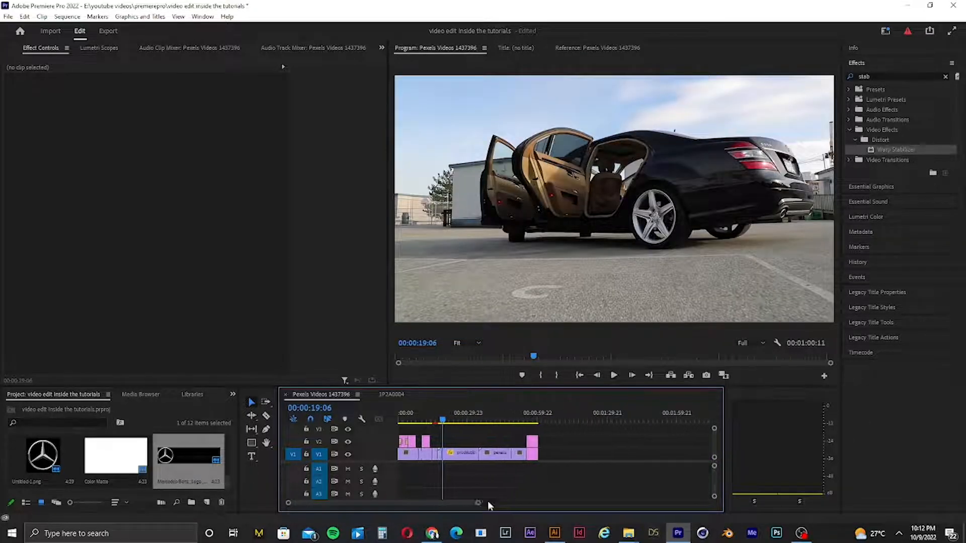
Switch to File Explorer and open the sound folder on Local Disk (E:).
key(super)
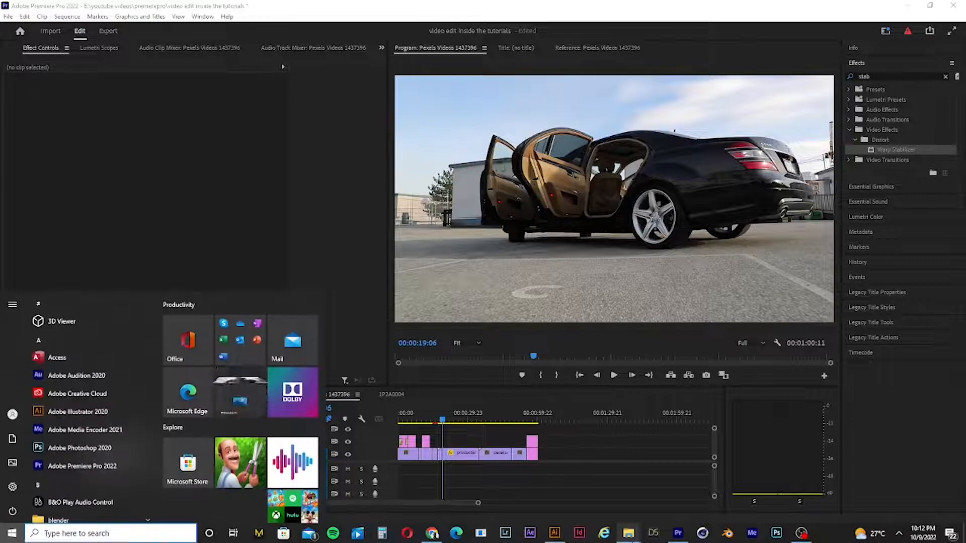
mouse_move(630, 533)
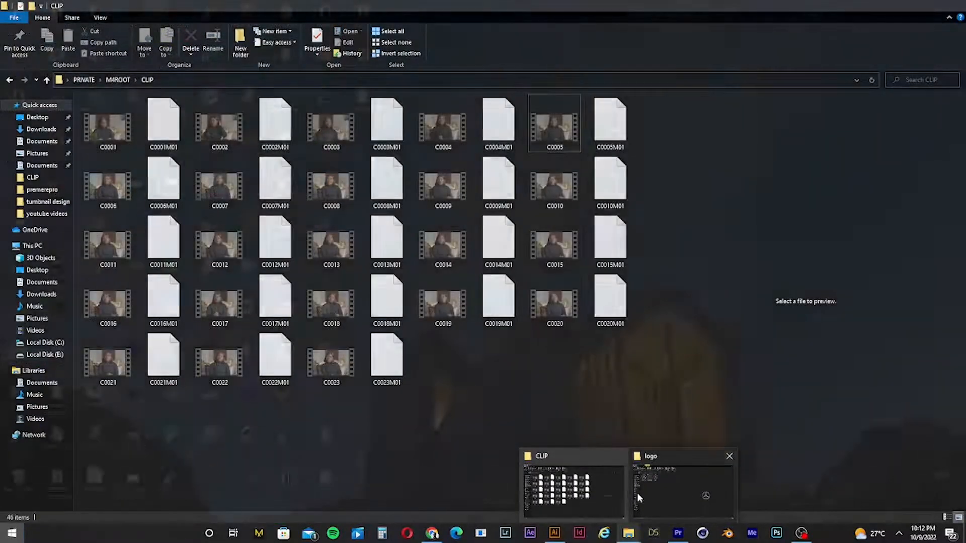
click(645, 491)
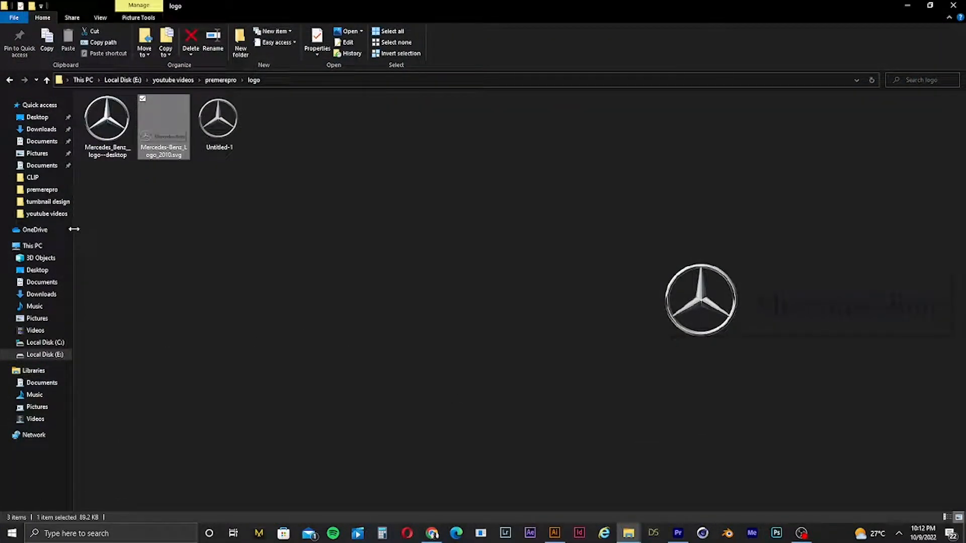
key(super+e)
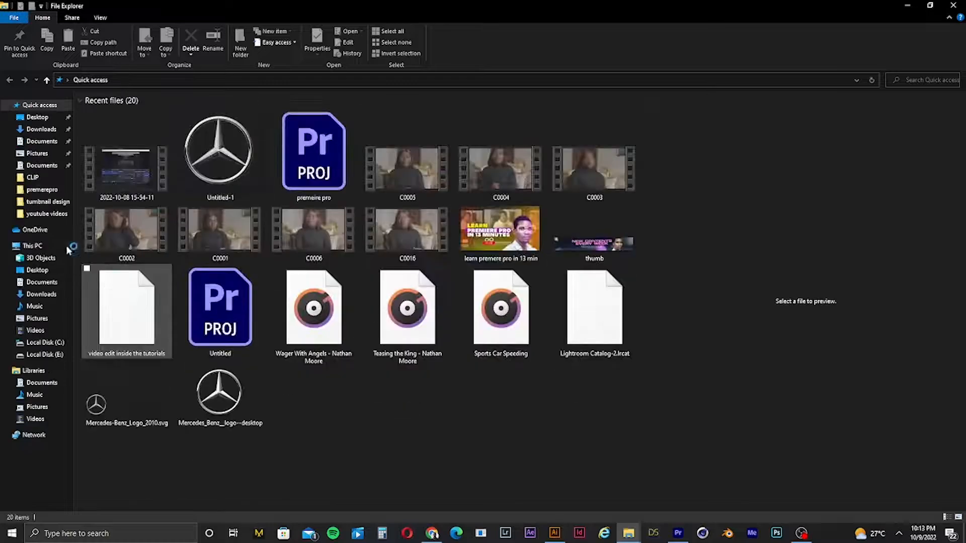
click(41, 129)
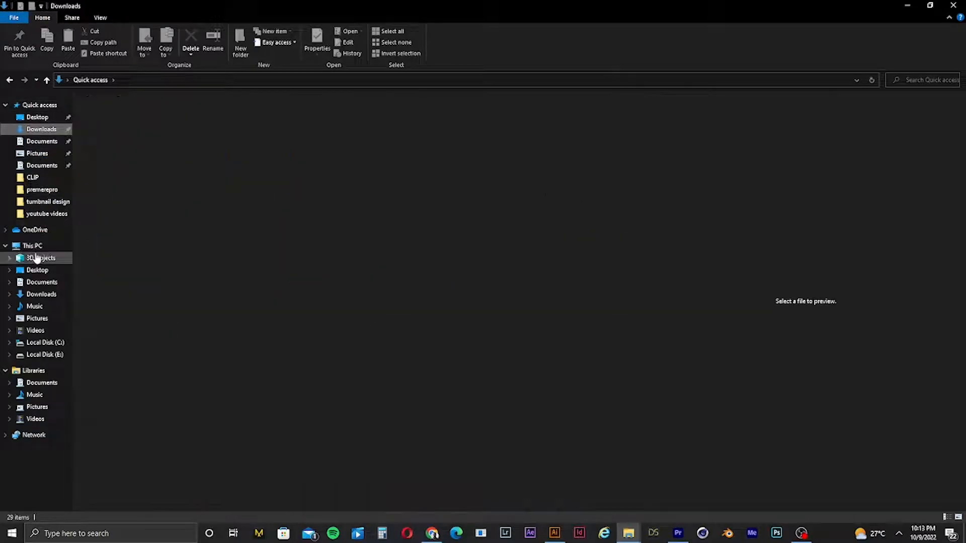
click(34, 246)
double_click(290, 199)
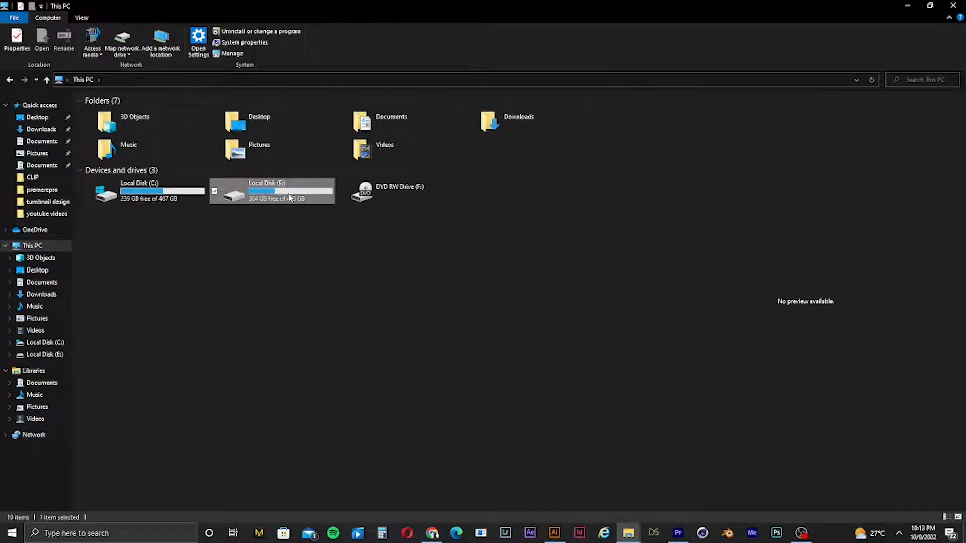
click(321, 306)
key(s)
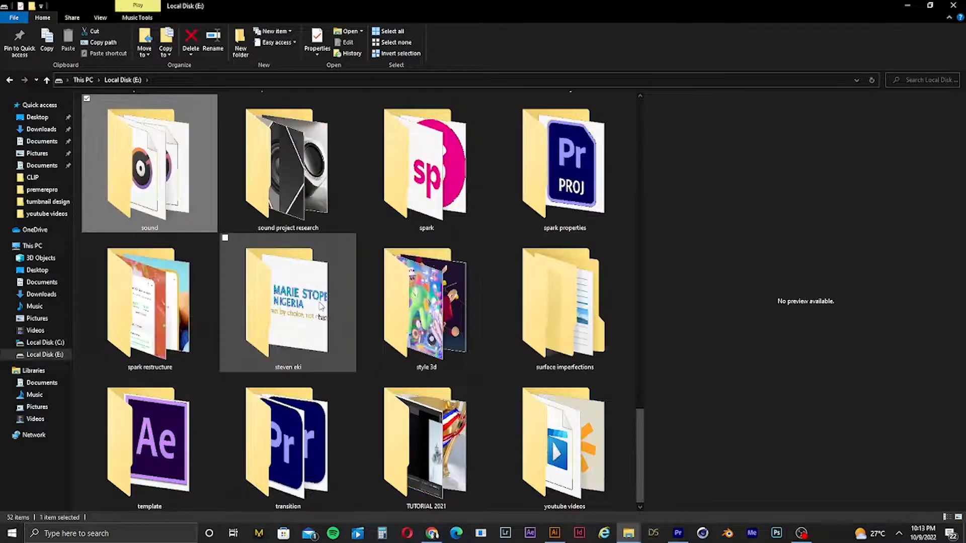
key(Return)
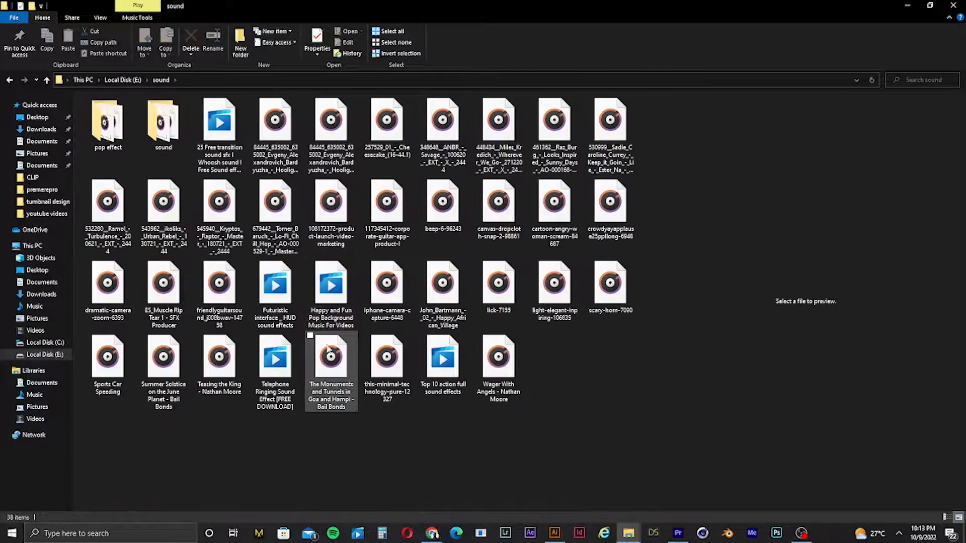
click(291, 406)
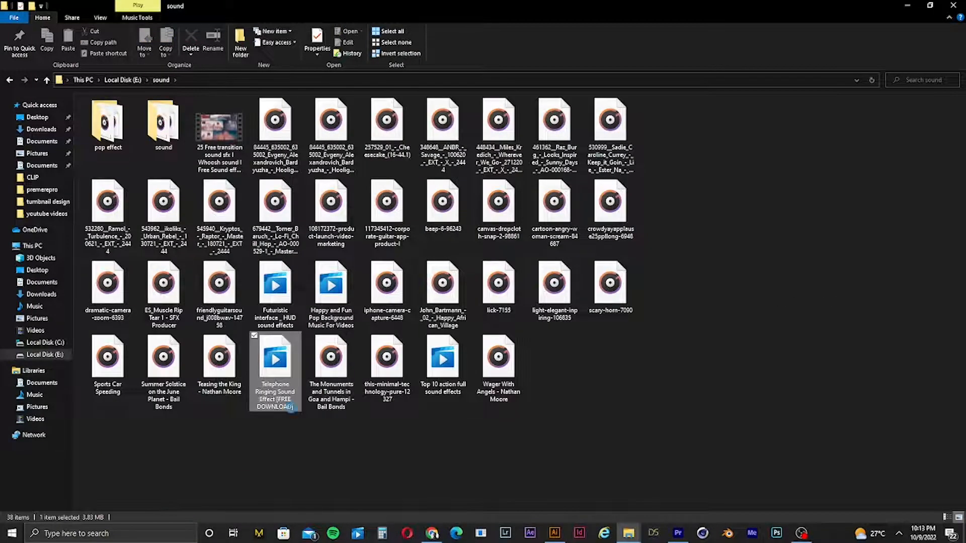
click(565, 370)
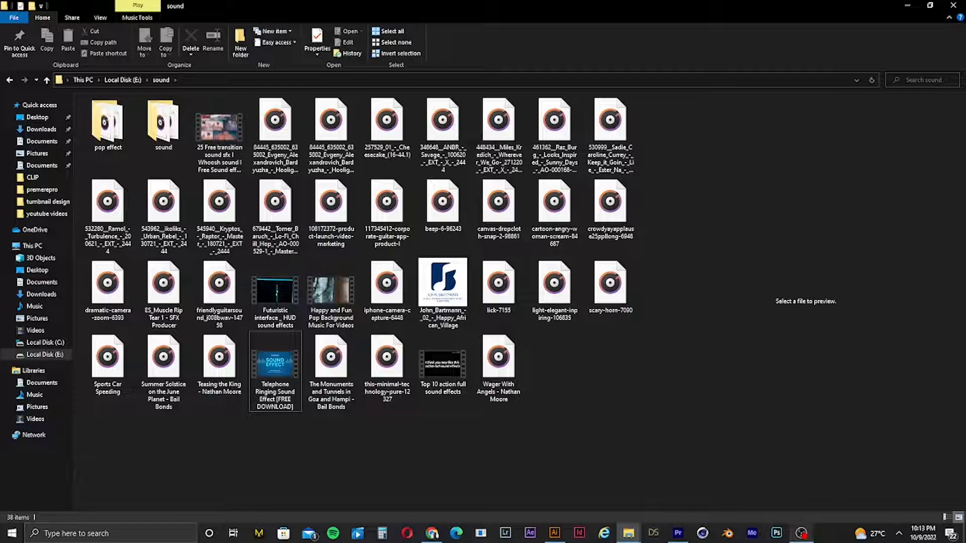
Switch to Chrome and show its download list to check the names of the recently downloaded music files.
click(433, 534)
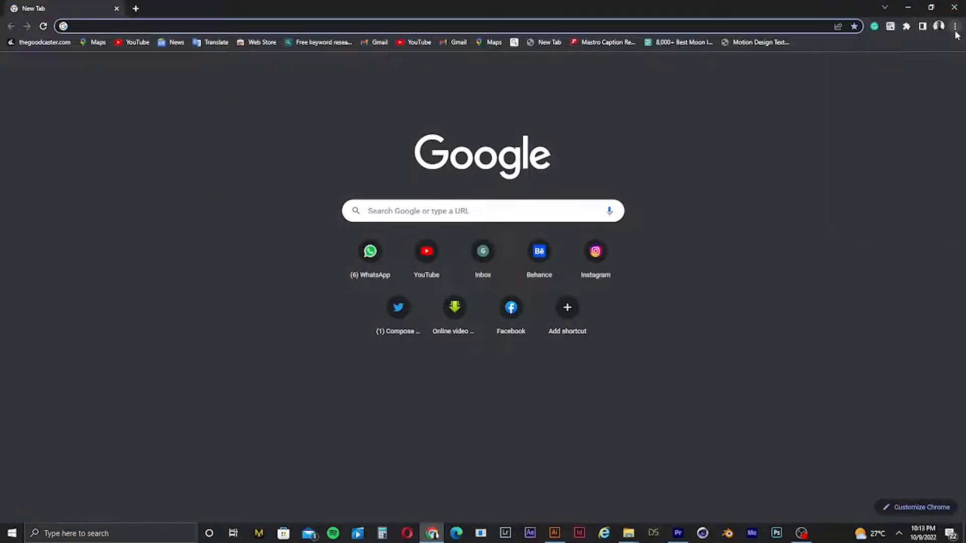
click(955, 26)
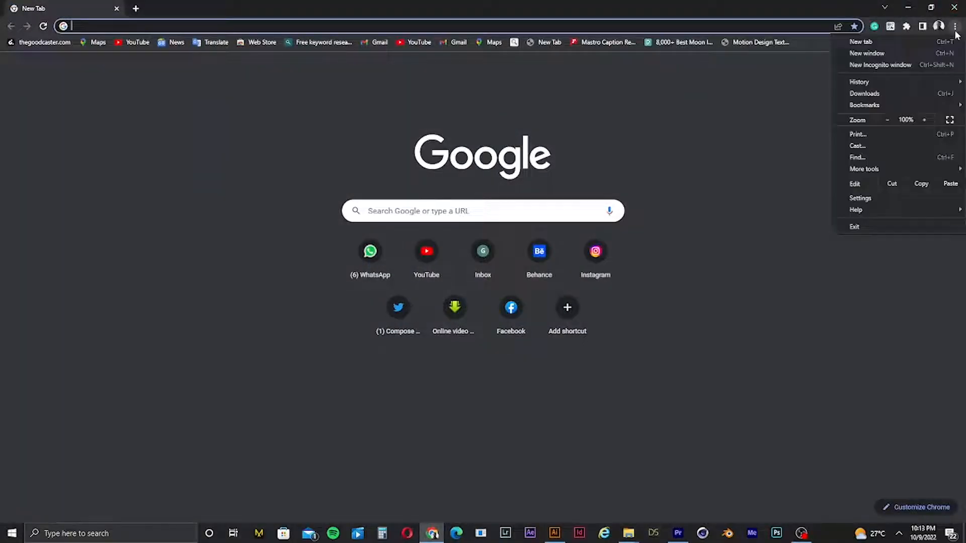
click(859, 93)
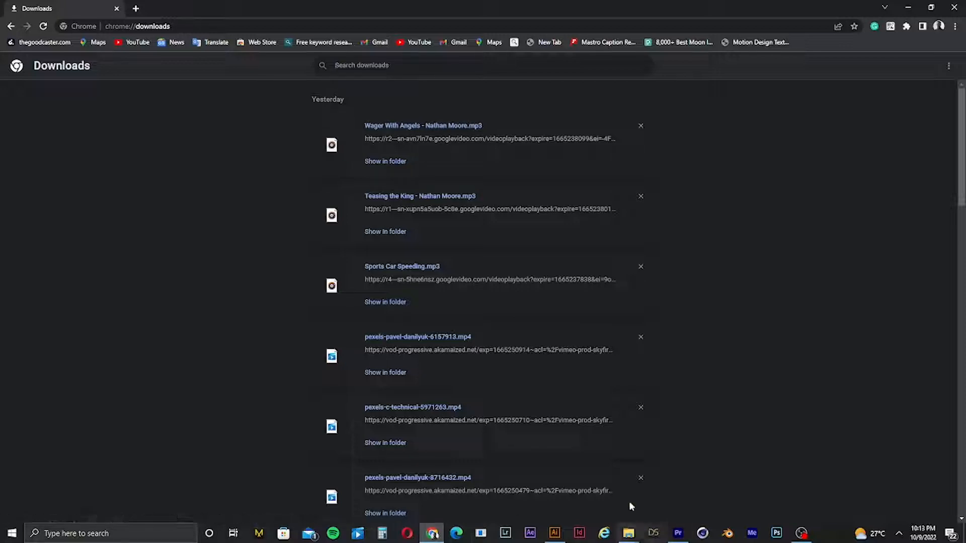
Import the "Wager With Angels" music file from the sound folder into the Premiere Pro project.
mouse_move(628, 537)
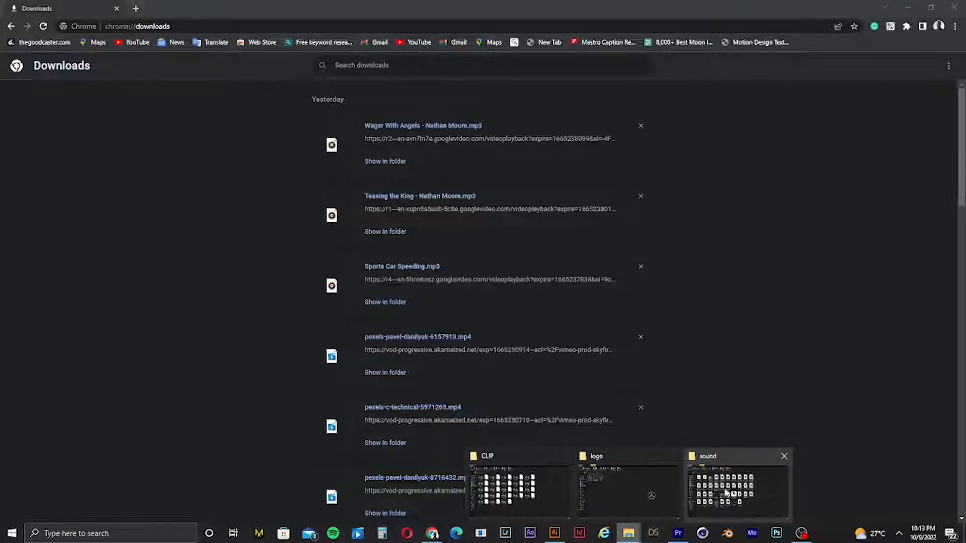
click(740, 483)
click(513, 339)
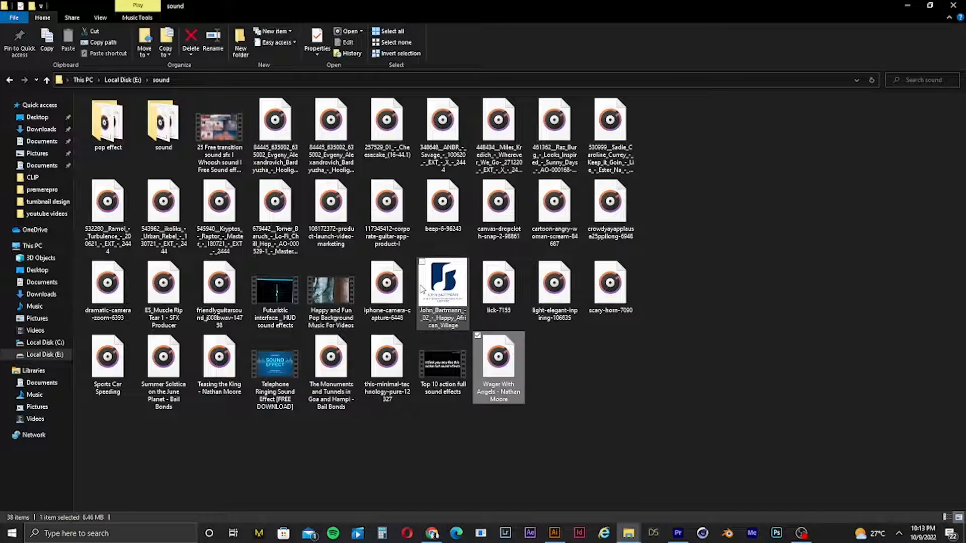
drag(669, 484, 184, 491)
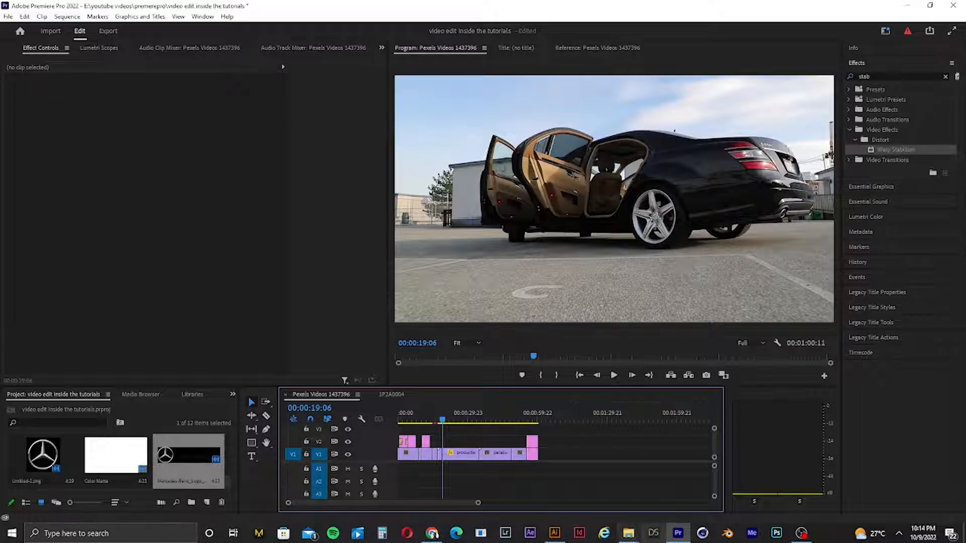
mouse_move(630, 532)
click(720, 493)
drag(512, 359, 194, 481)
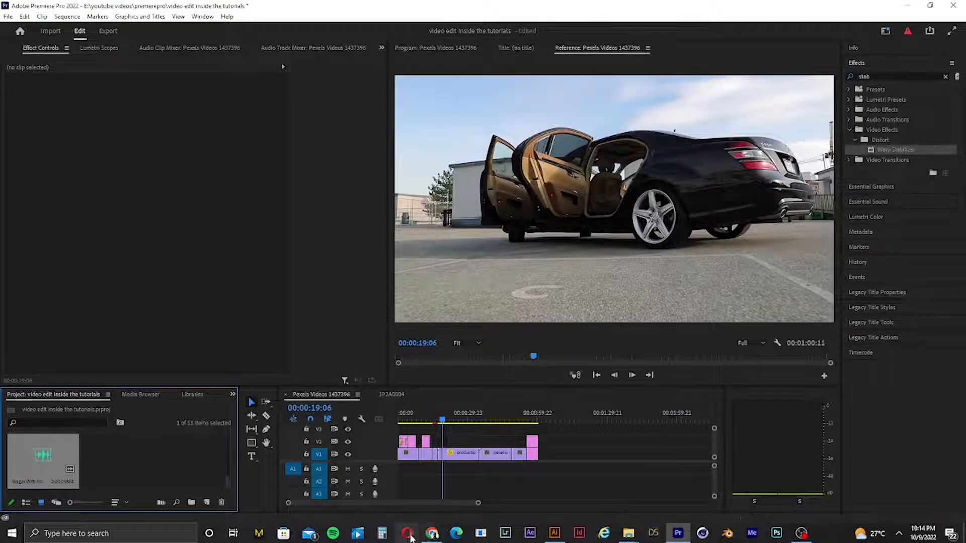
Check the second track's name in Chrome's downloads, then import "Teasing the King" into the Premiere Pro project and select it.
click(432, 534)
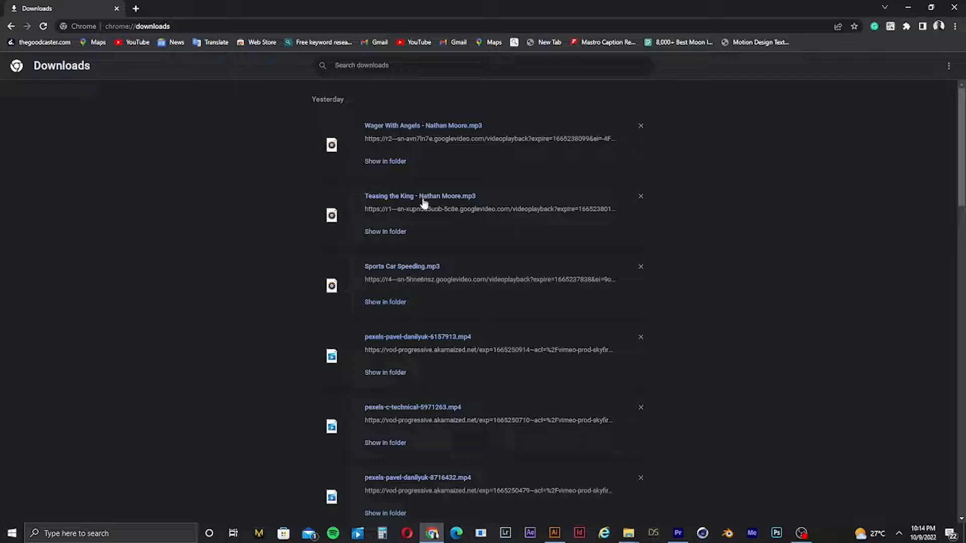
click(907, 8)
drag(681, 527, 120, 467)
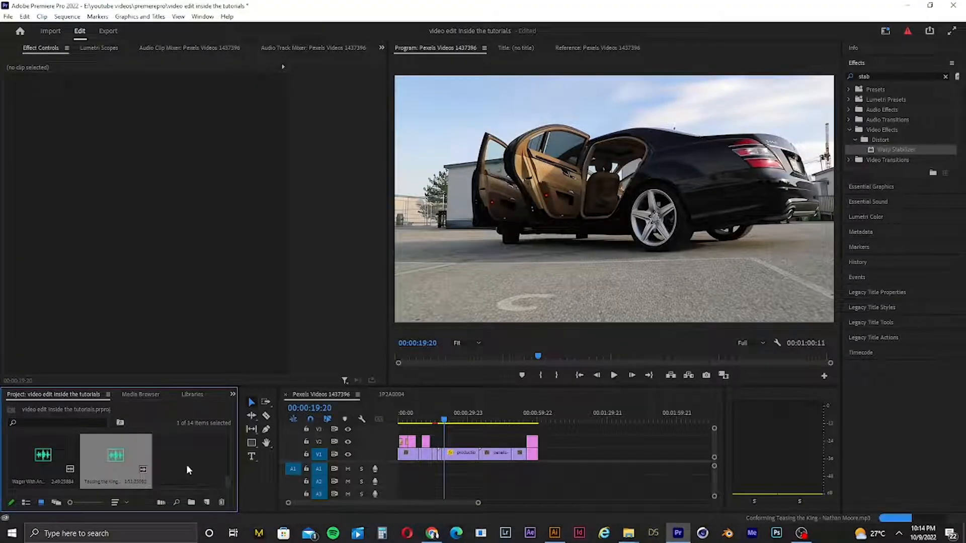
click(186, 463)
click(128, 459)
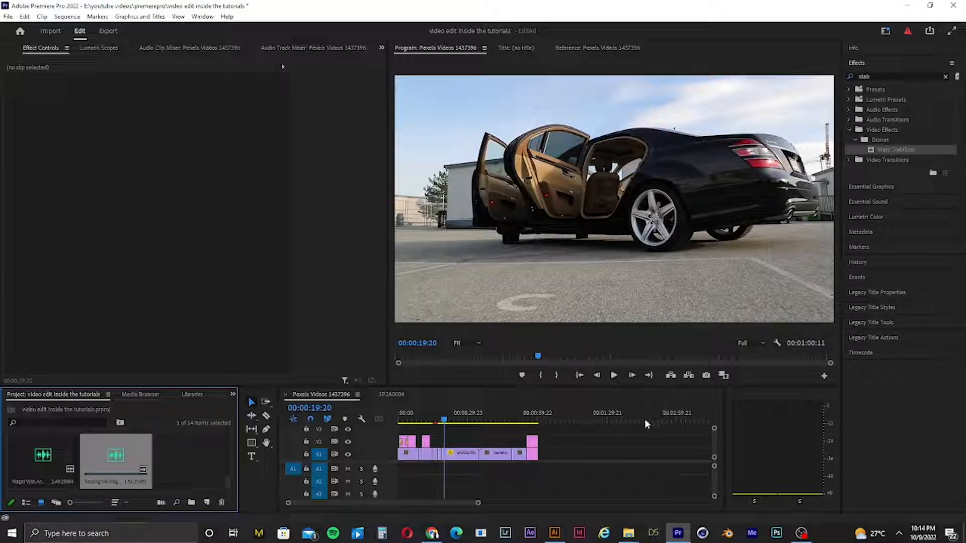
Play the sequence from its beginning and stop at 00:00:02:10, where the Mercedes logo is over the forest road.
drag(445, 421, 379, 417)
key(space)
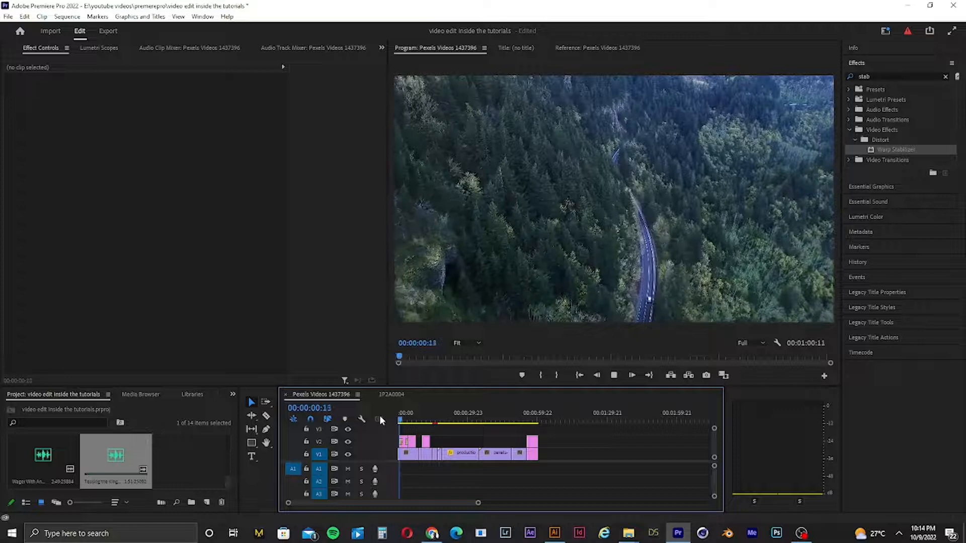
key(space)
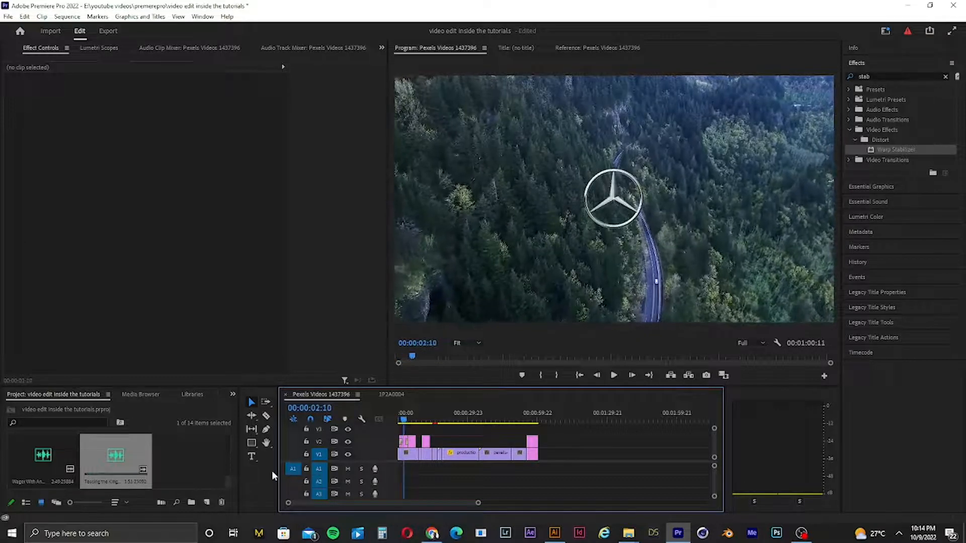
Load "Wager With Angels" into the Source monitor and listen to its first few seconds.
double_click(53, 455)
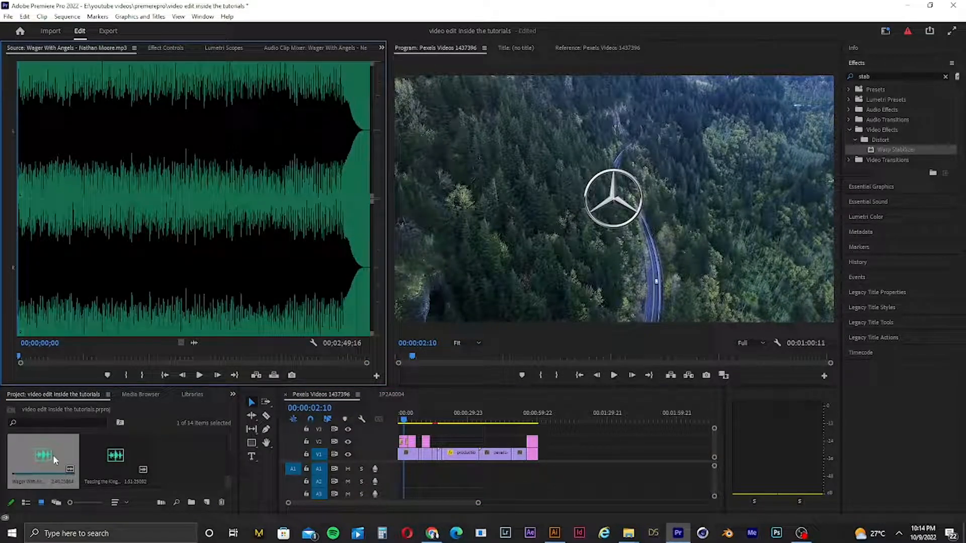
click(199, 375)
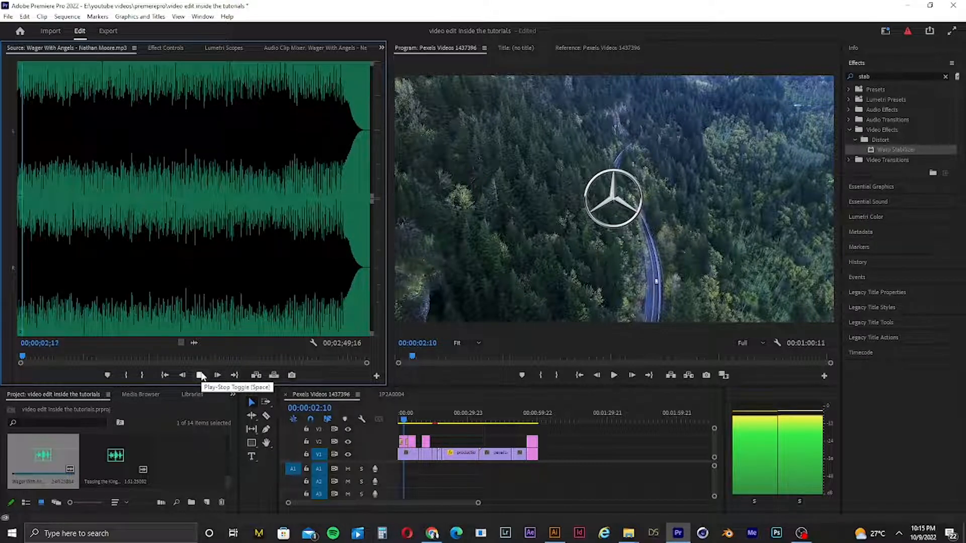
click(200, 375)
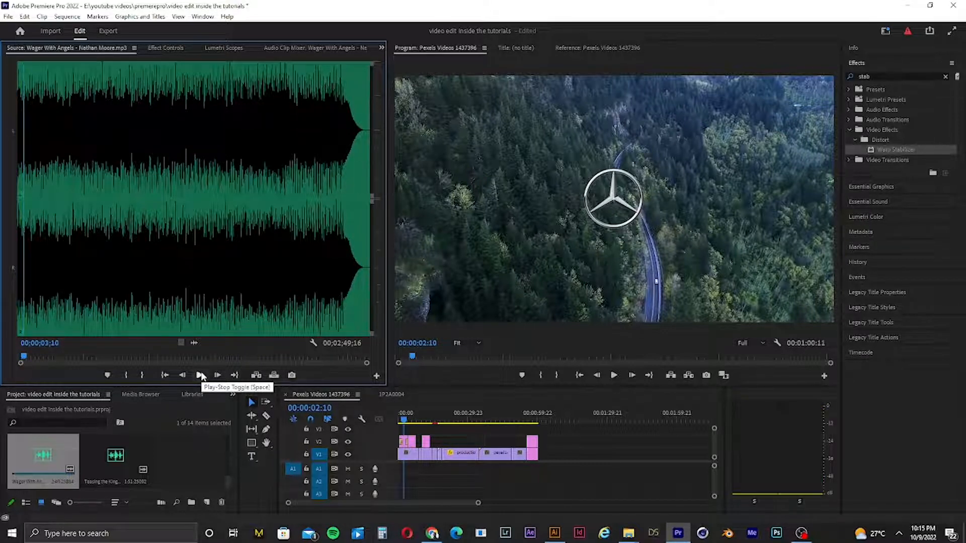
Load the "Teasing the King" music track in the source monitor, preview it and try placing the whole track on A1.
double_click(122, 459)
click(198, 376)
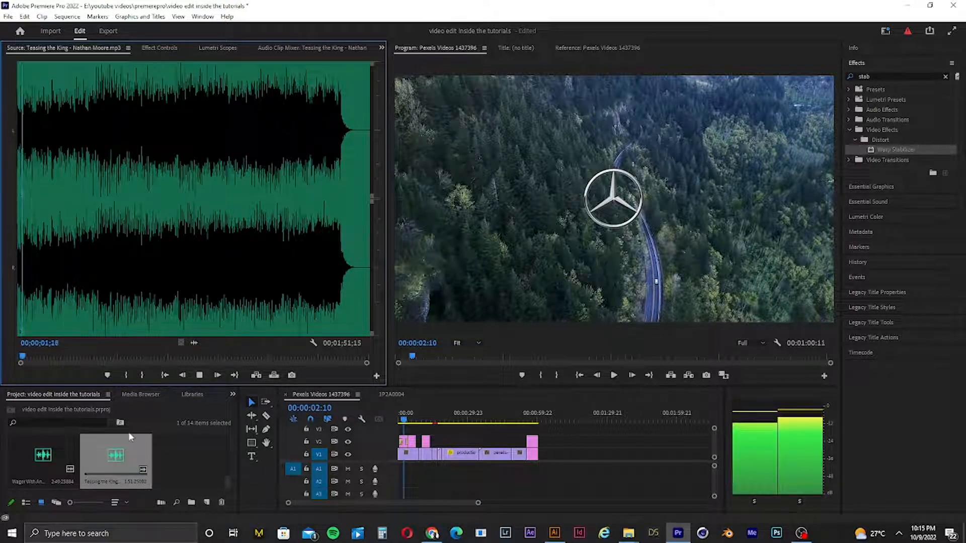
drag(124, 457, 395, 470)
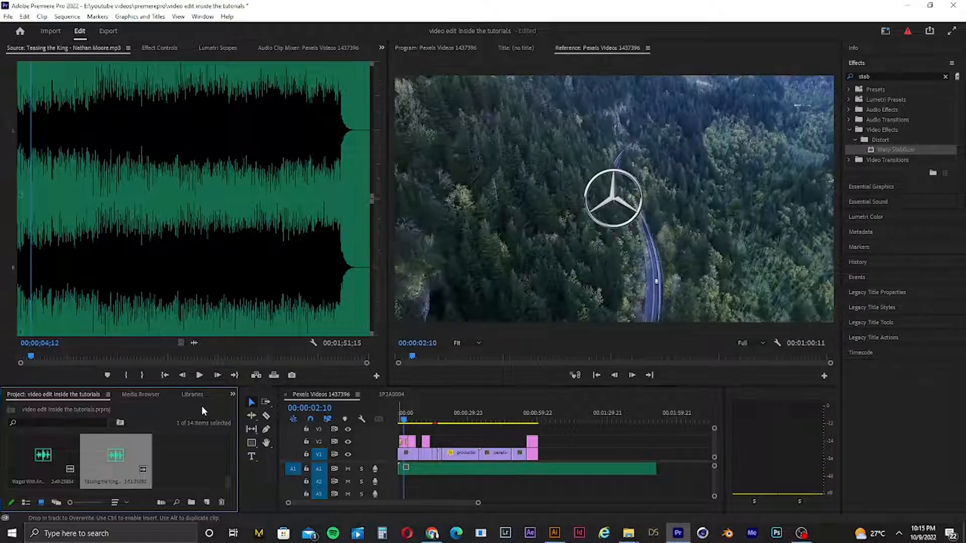
Mark an opening section of 12;18 in the music track and place it at the start of A1.
click(20, 358)
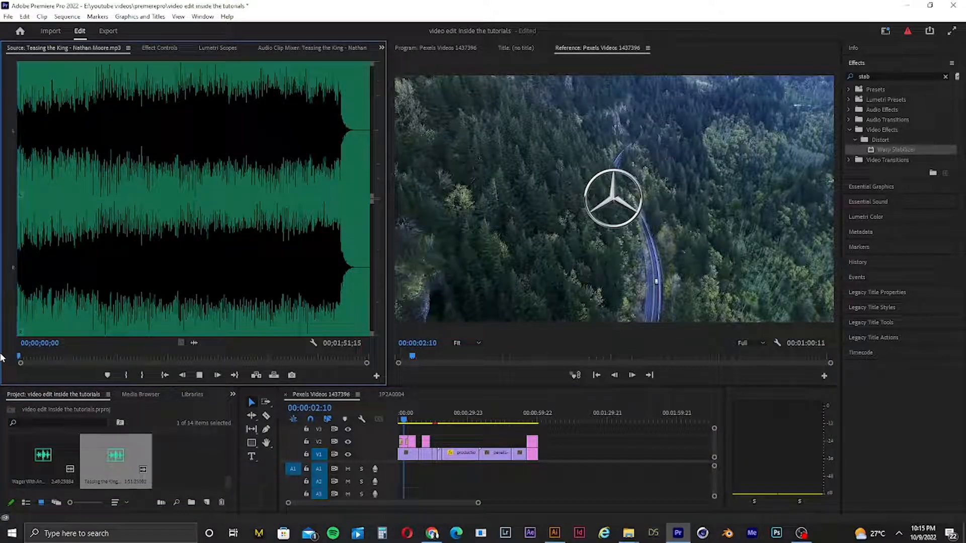
key(space)
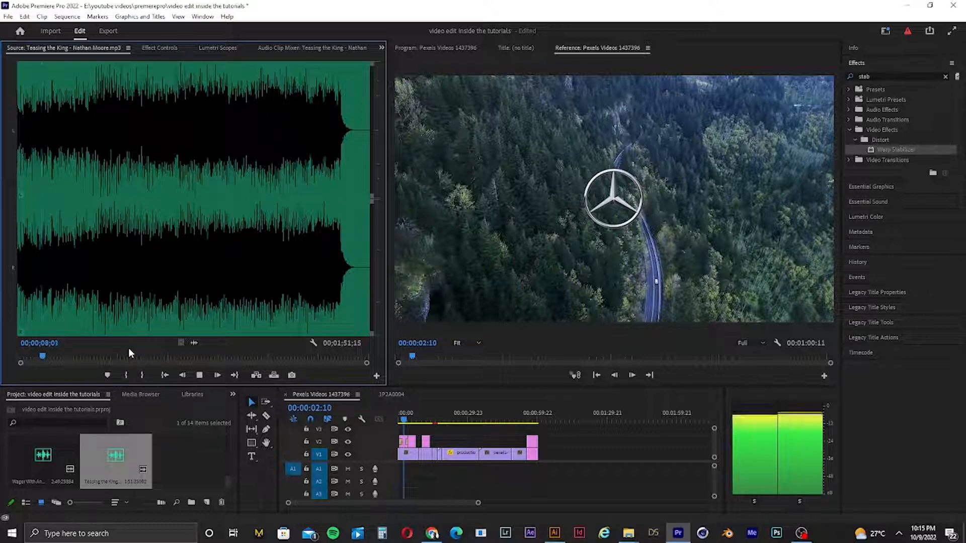
key(o)
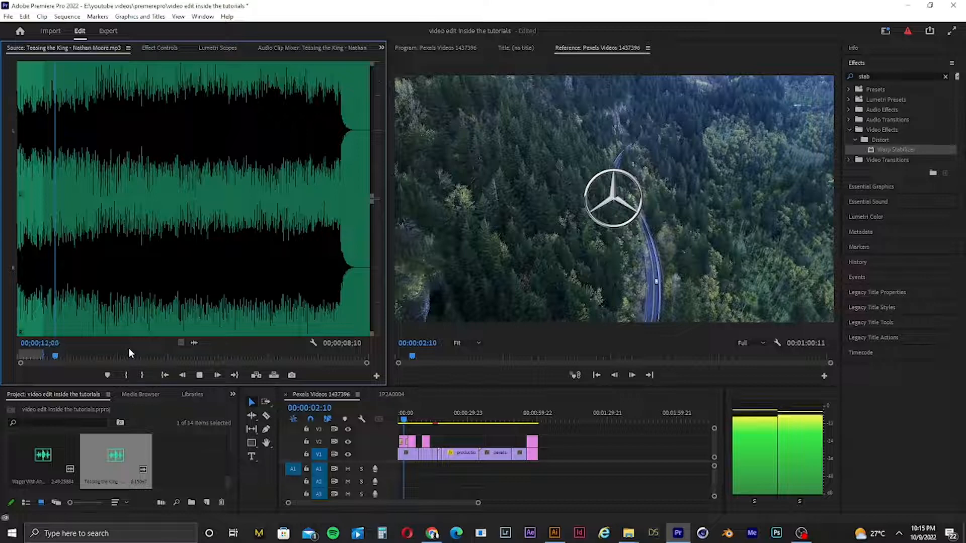
key(o)
key(space)
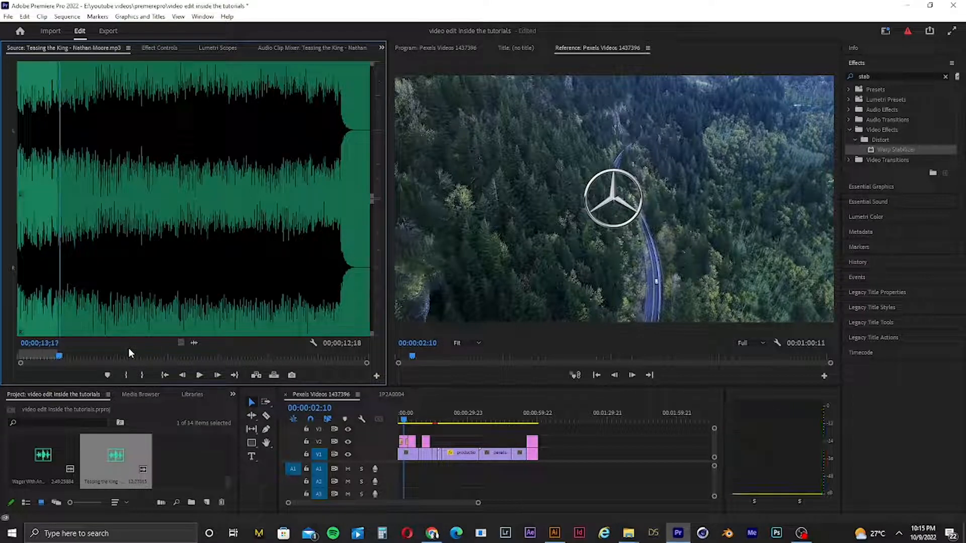
drag(122, 257, 332, 427)
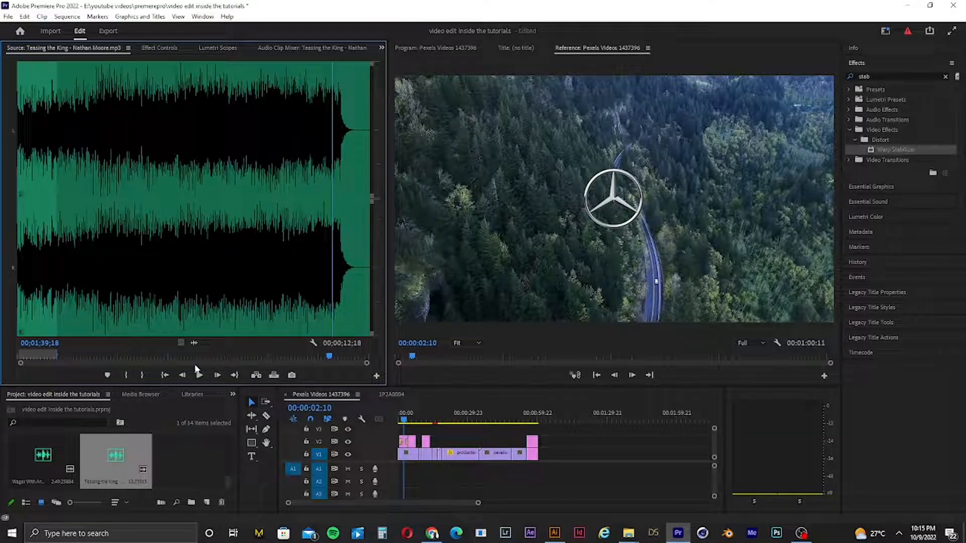
drag(383, 528, 403, 476)
Play the sequence with the music and extend the A1 clip to the end of the car interior shot.
click(407, 418)
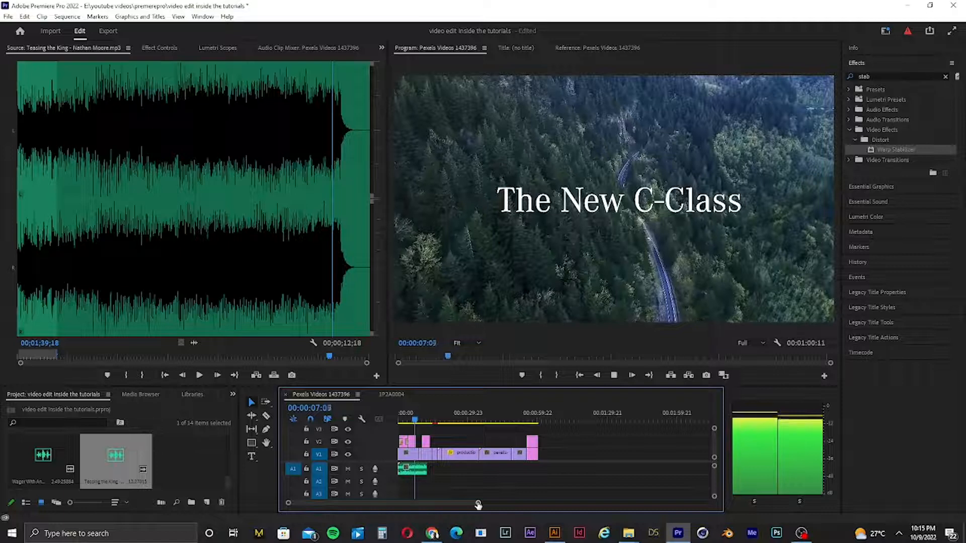
drag(478, 505, 464, 505)
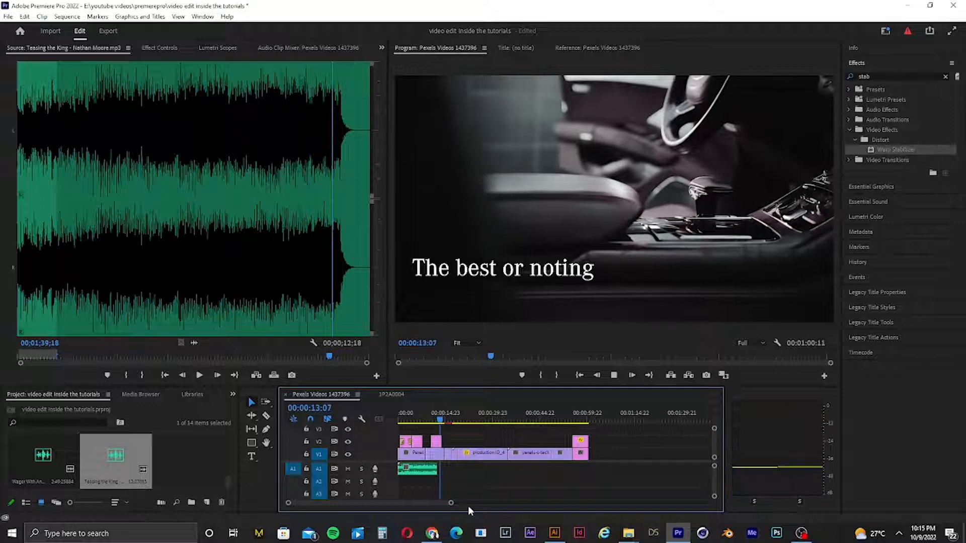
key(space)
drag(451, 505, 407, 502)
drag(471, 469, 484, 469)
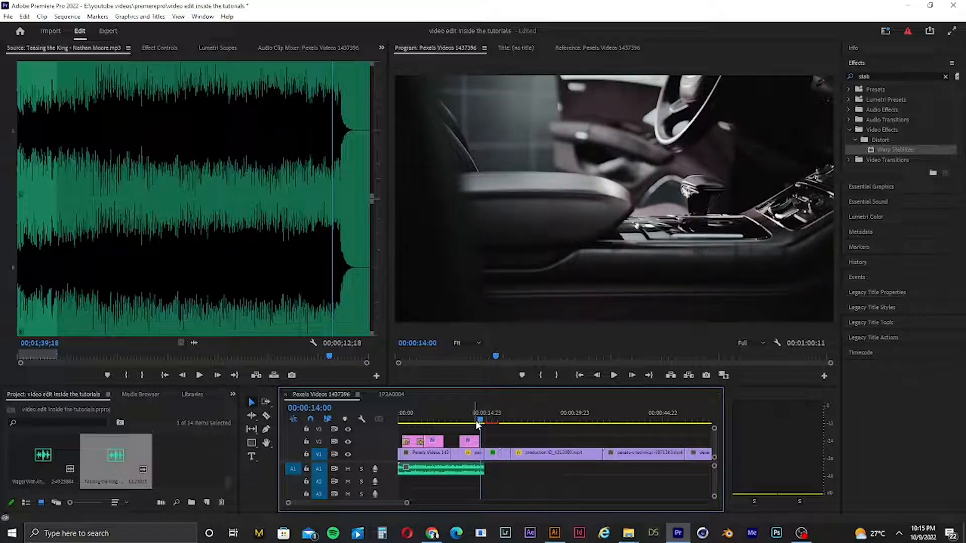
Play back the section around the two titles and examine the text properties of the "The New C-Class" title.
drag(482, 421, 446, 421)
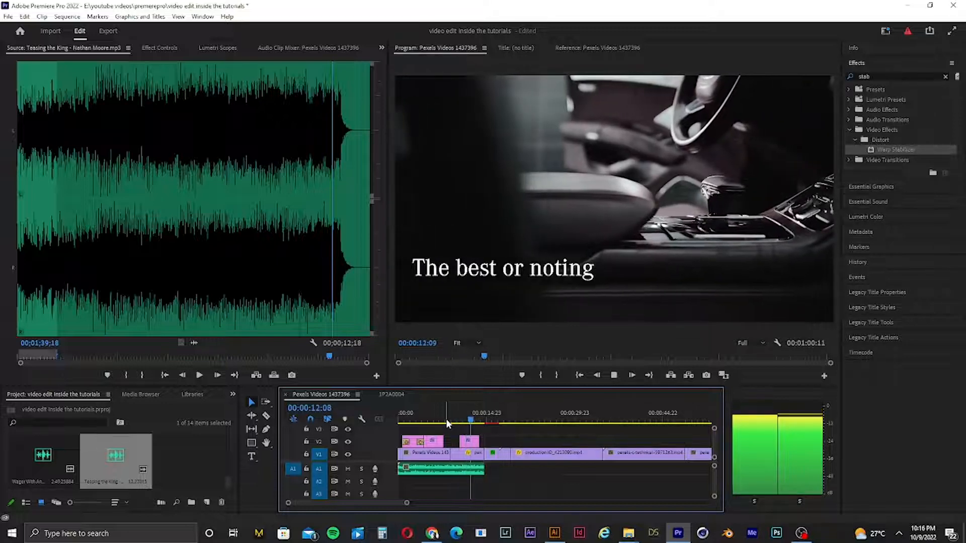
key(space)
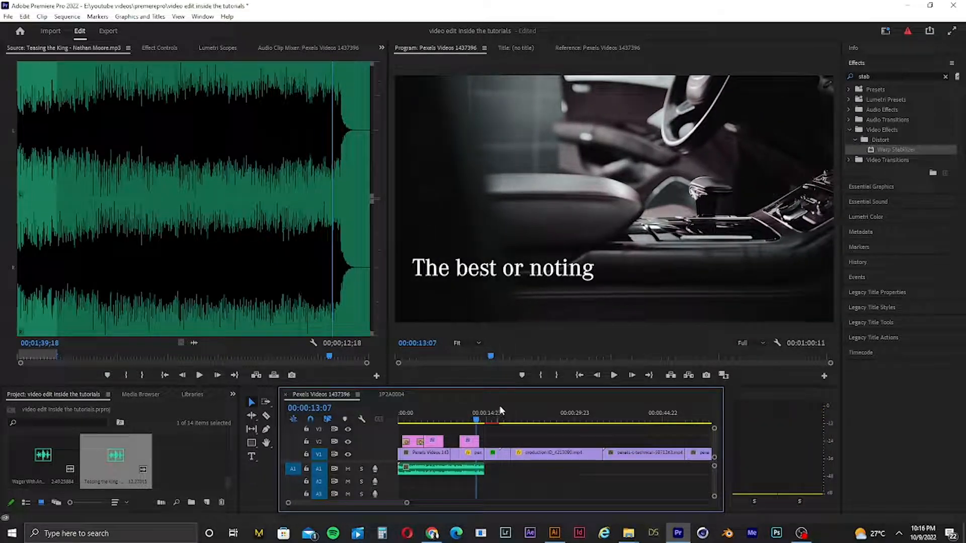
drag(479, 421, 438, 419)
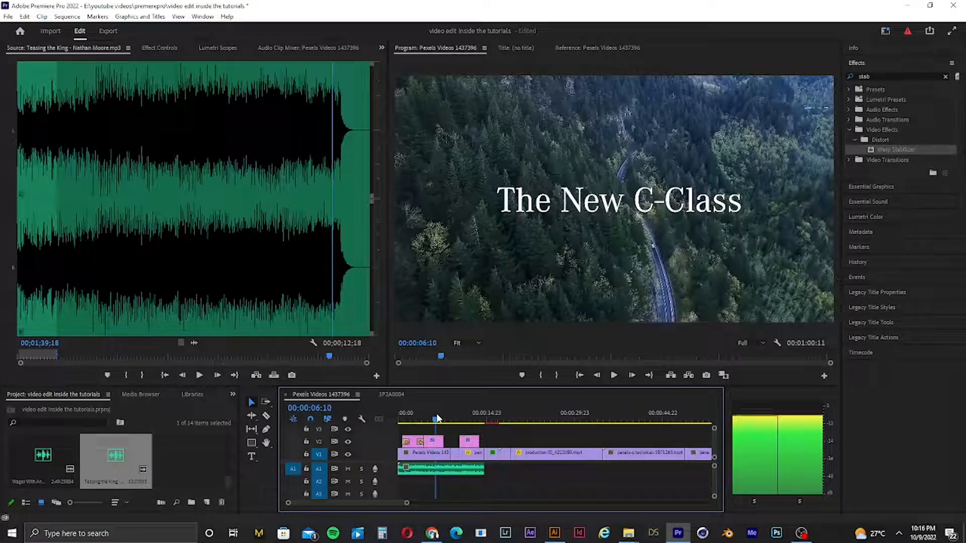
click(569, 213)
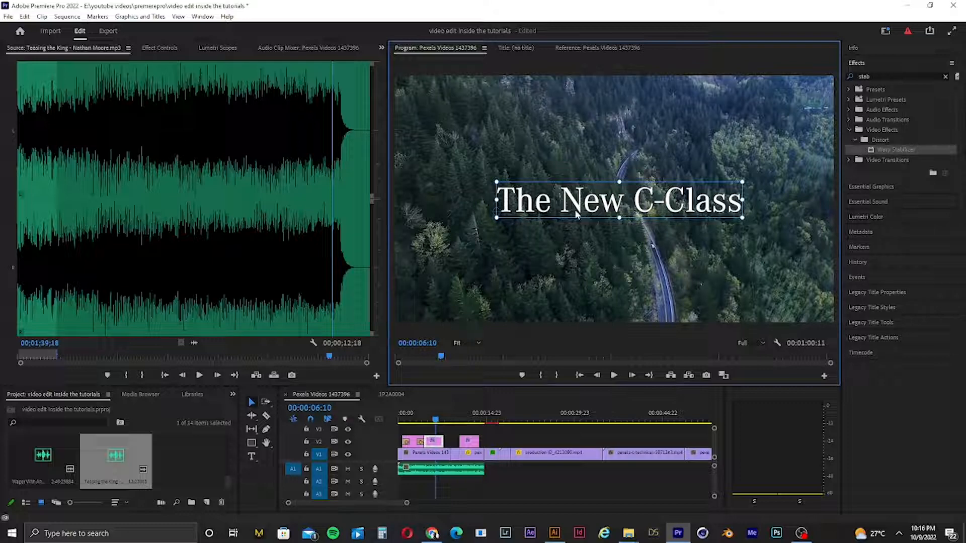
double_click(576, 210)
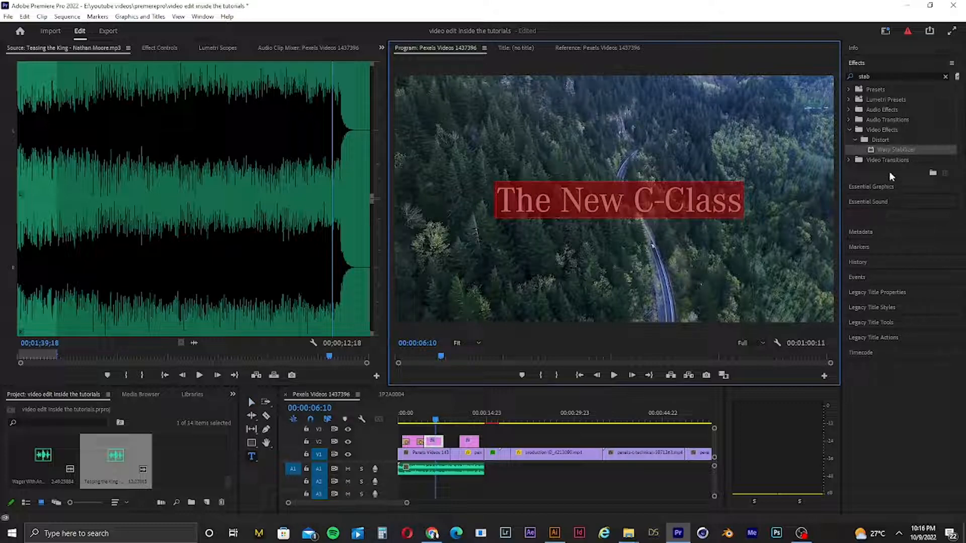
click(883, 186)
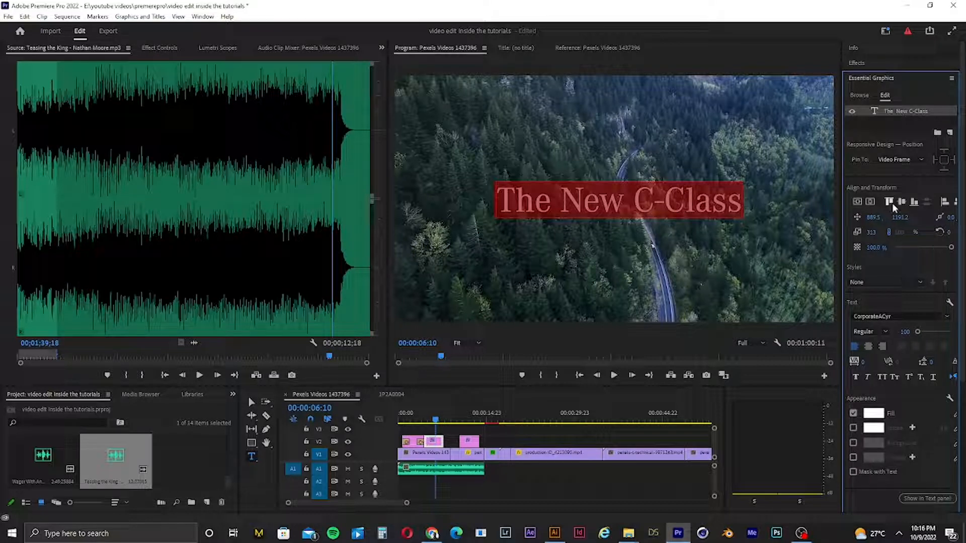
Move the "The best or noting" title from the lower part of the frame to the middle.
click(470, 427)
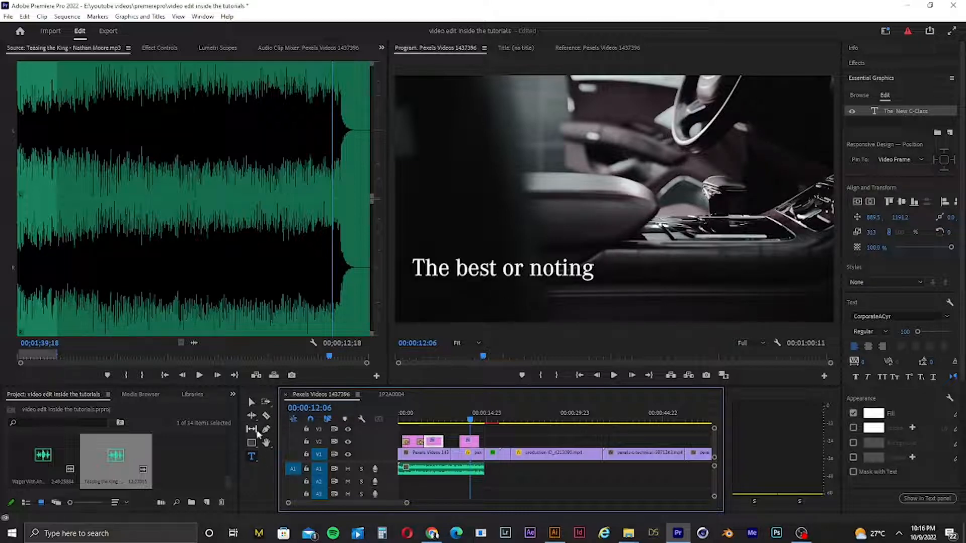
click(251, 404)
drag(498, 272, 592, 245)
drag(637, 207, 626, 199)
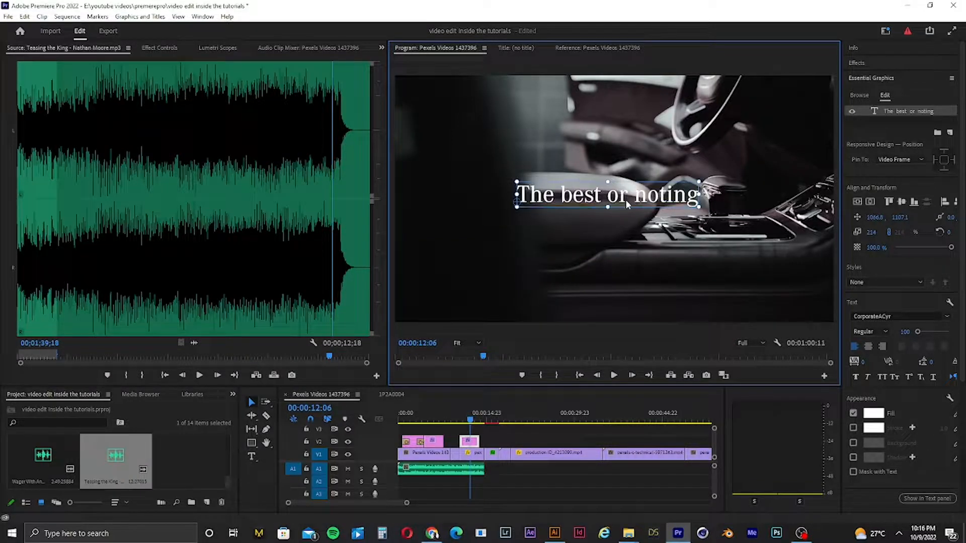
Set the "The best or noting" title's scale to 313 and recentre it at about 768, 1107.
double_click(674, 194)
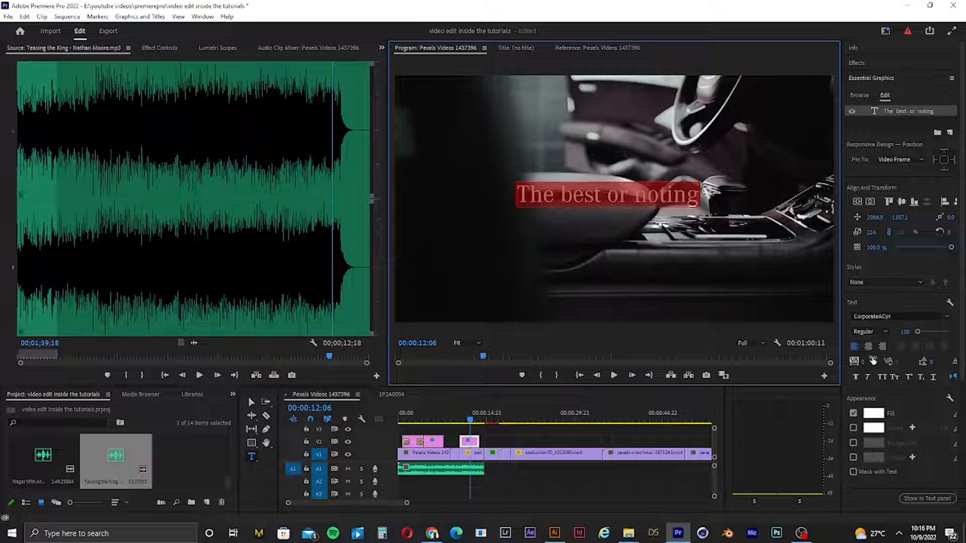
click(876, 232)
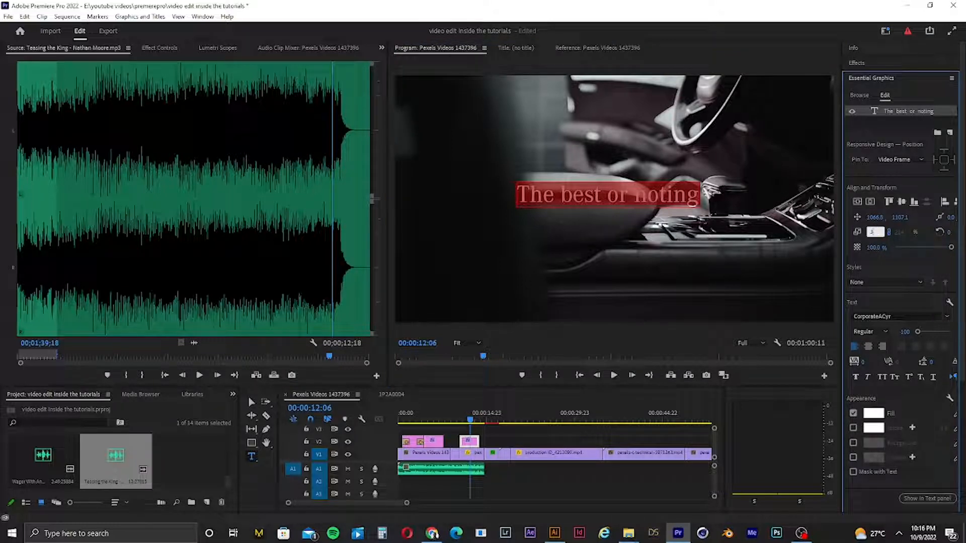
key(Return)
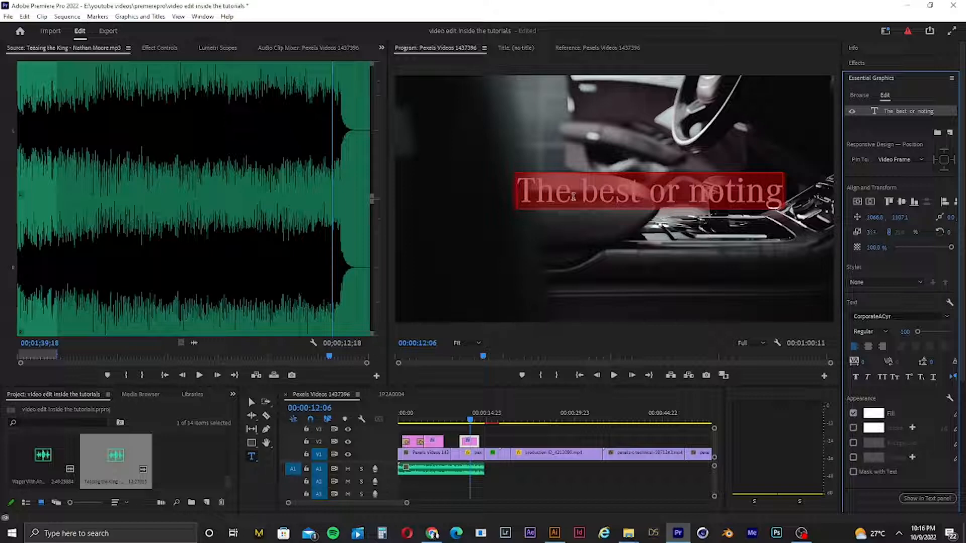
click(253, 401)
drag(697, 200, 664, 199)
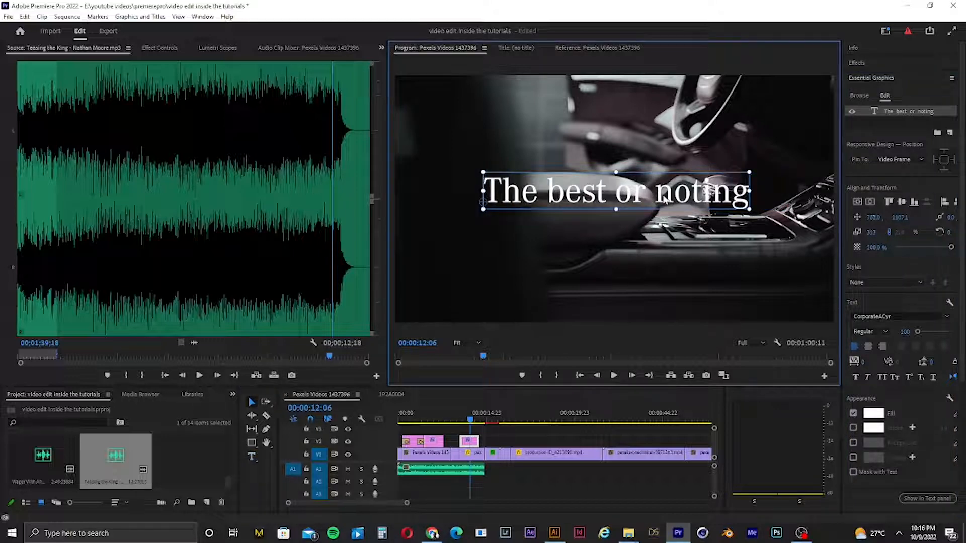
Play back the sequence from the "The New C-Class" title through the "The best or noting" title.
drag(465, 421, 555, 405)
mouse_move(470, 407)
mouse_down()
mouse_move(436, 406)
mouse_move(486, 406)
mouse_move(473, 405)
mouse_up()
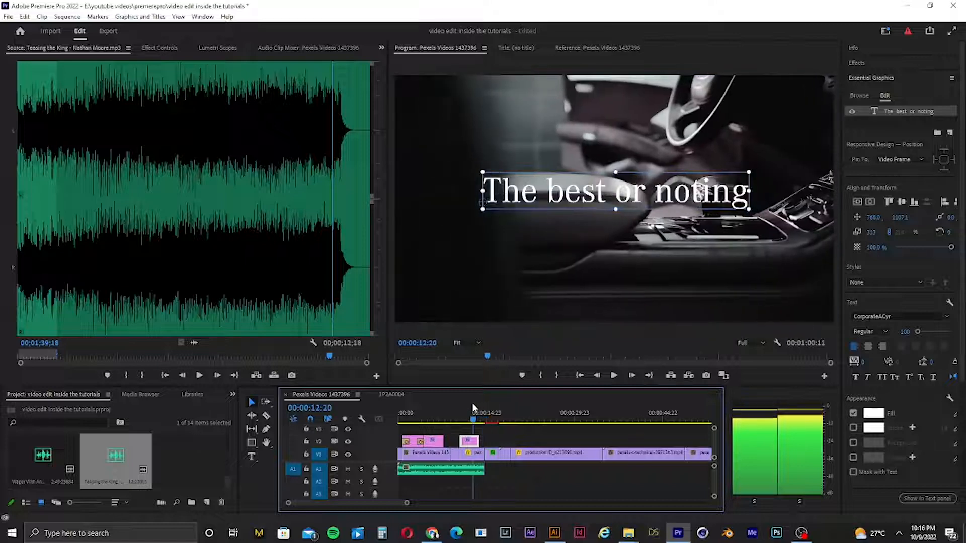
double_click(571, 194)
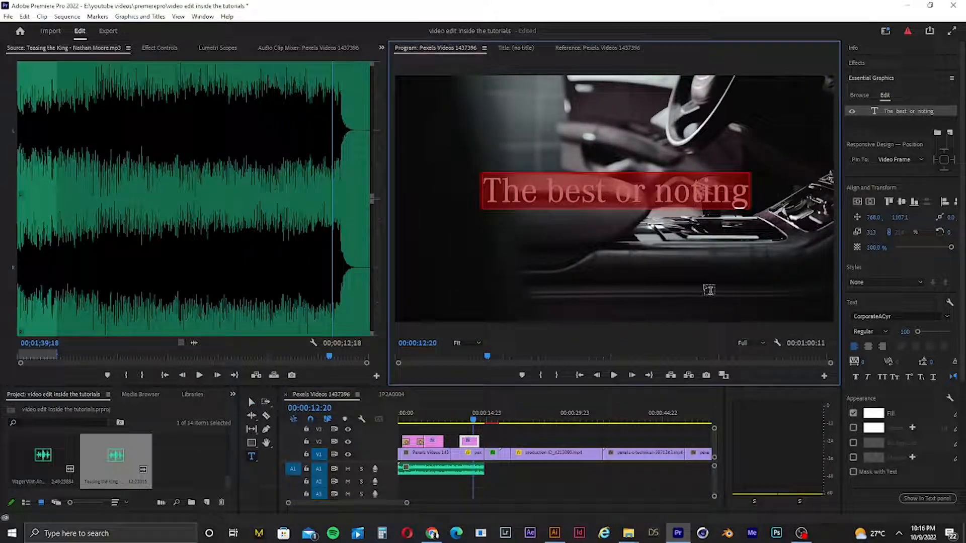
click(251, 402)
click(571, 291)
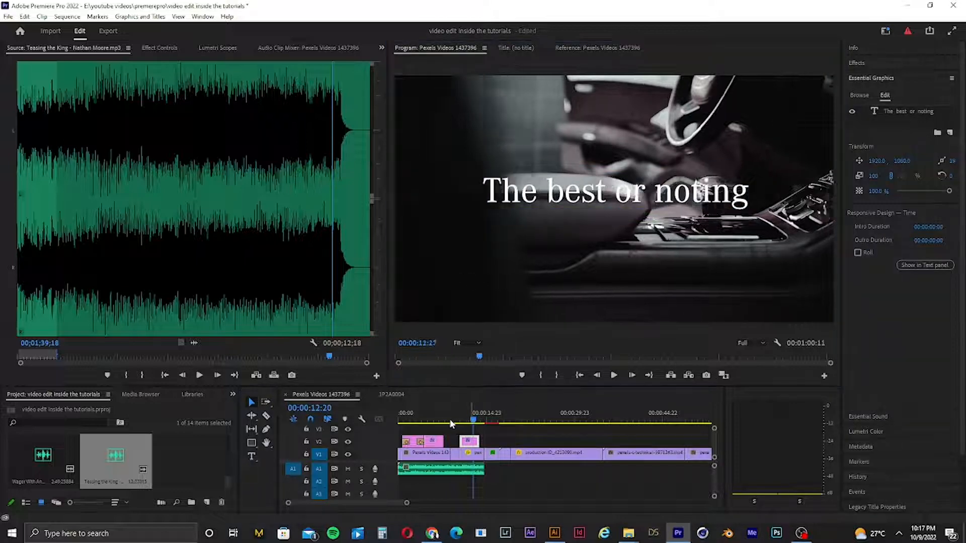
drag(473, 422, 435, 422)
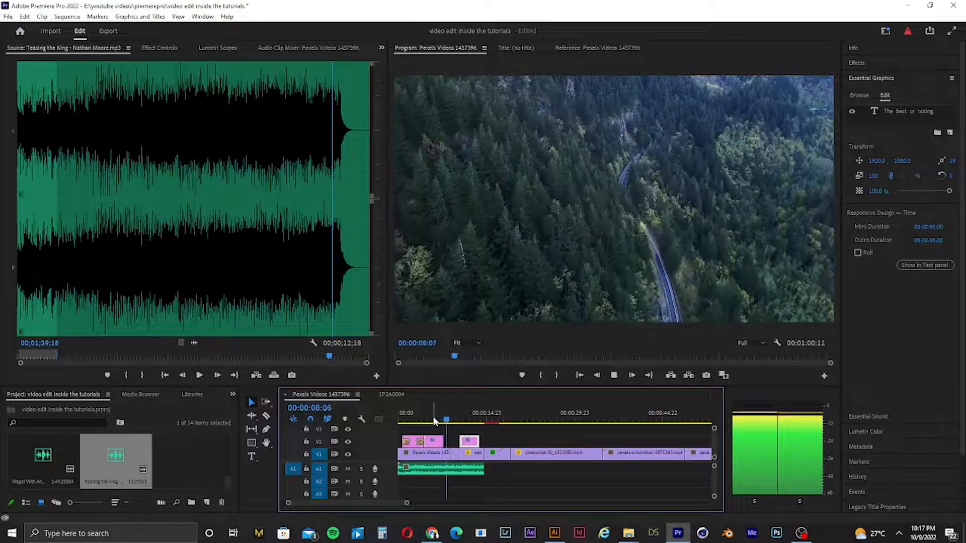
key(space)
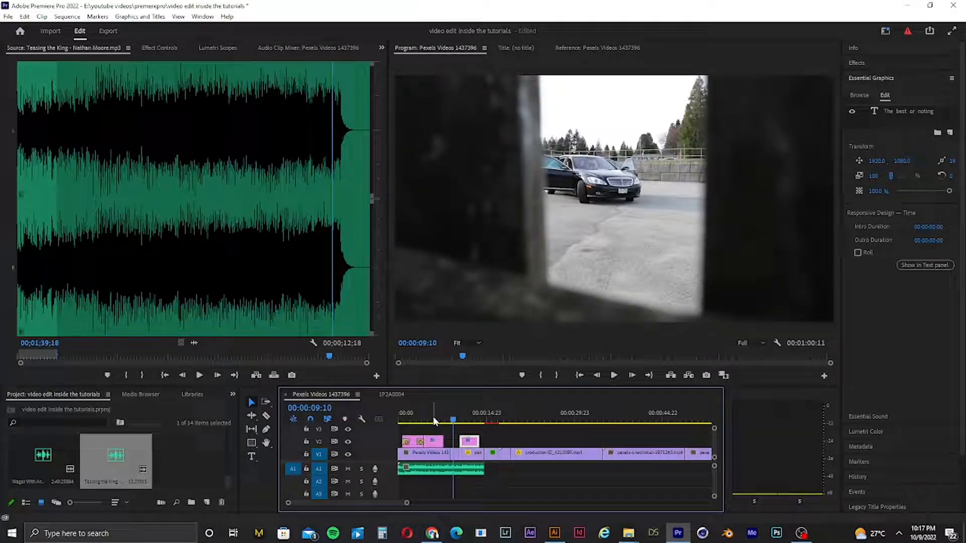
Trim the end of the "The New C-Class" title clip to 00:00:07:01 and duplicate the clip onto V3.
drag(408, 502, 374, 502)
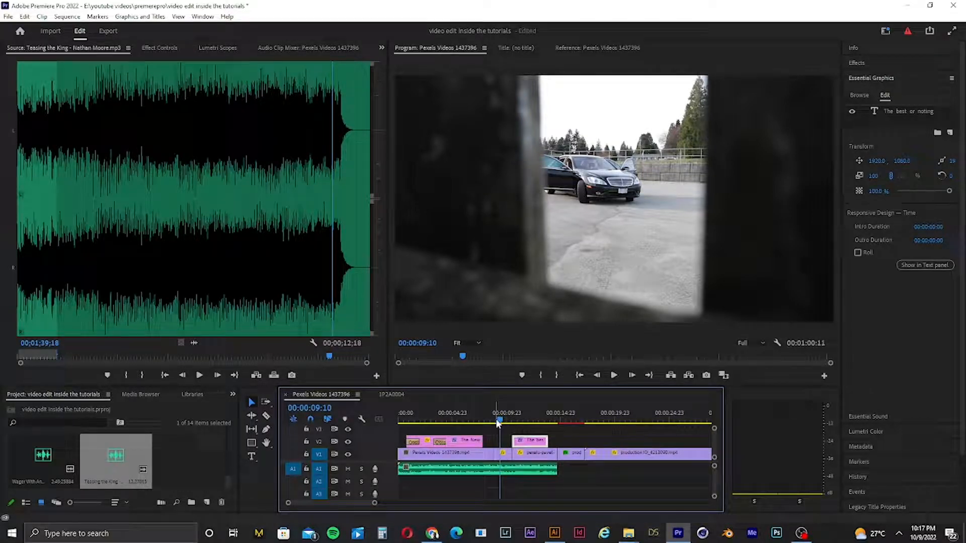
mouse_move(482, 421)
mouse_down()
mouse_move(463, 424)
mouse_move(474, 425)
mouse_up()
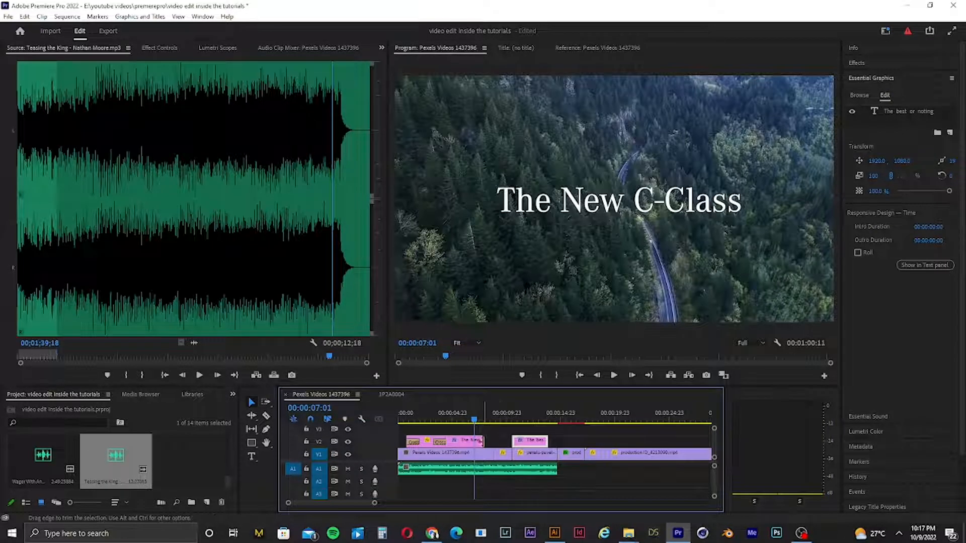
drag(475, 443, 465, 432)
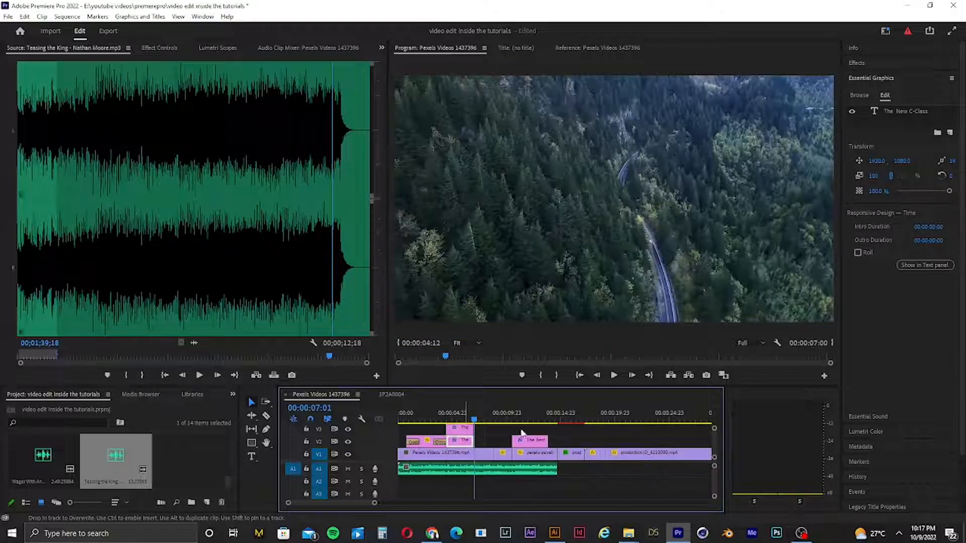
Copy the text "The best or noting" from its title clip and paste it over the text of the duplicated V3 title.
double_click(538, 447)
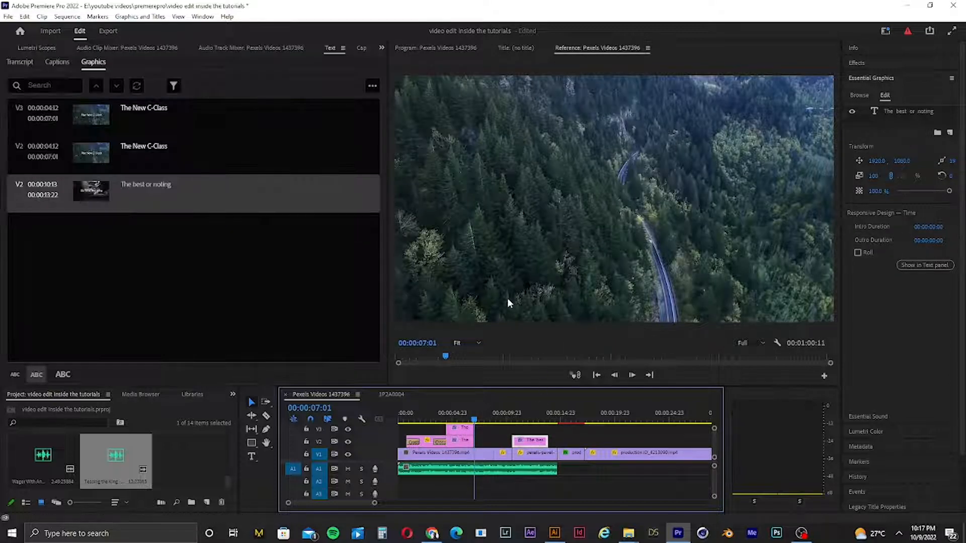
double_click(144, 186)
key(ctrl+c)
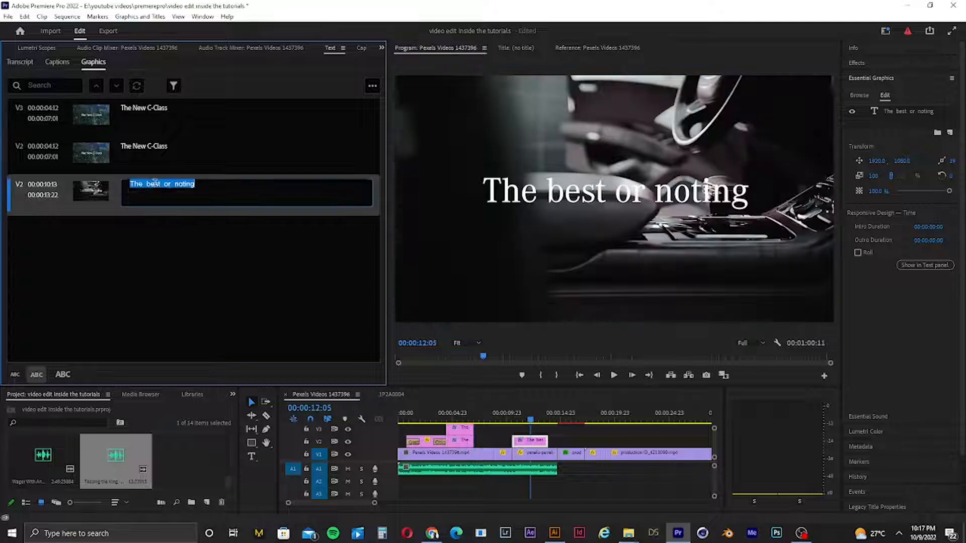
click(464, 430)
drag(531, 421, 466, 440)
double_click(587, 211)
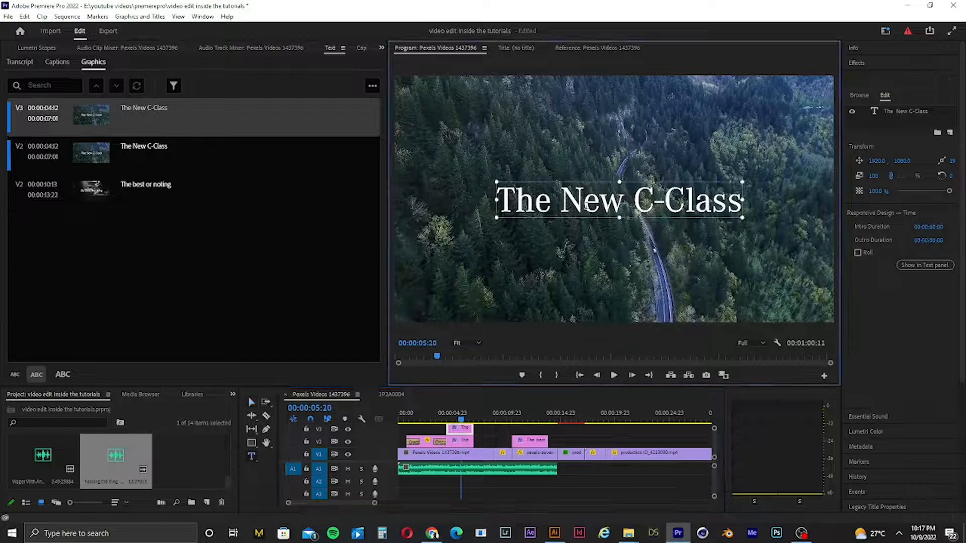
key(ctrl+v)
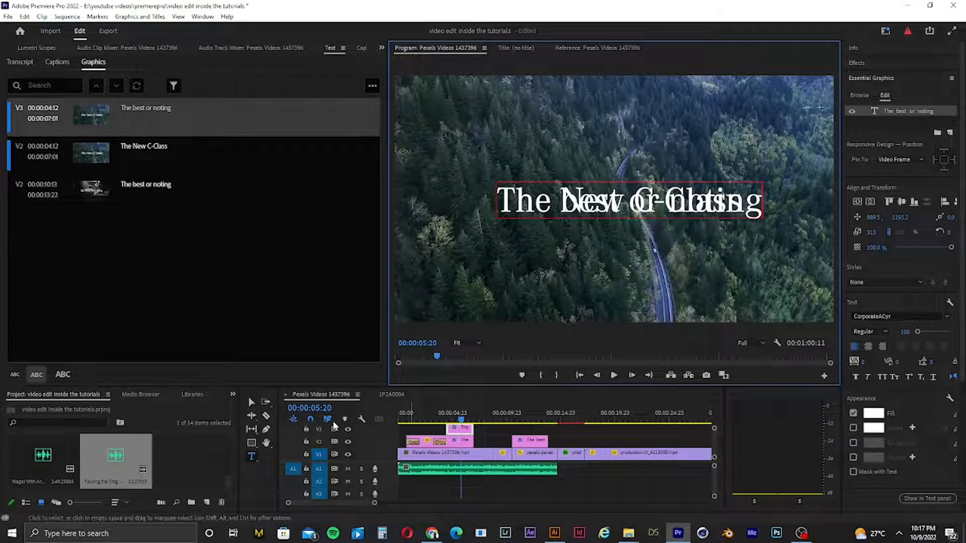
click(251, 402)
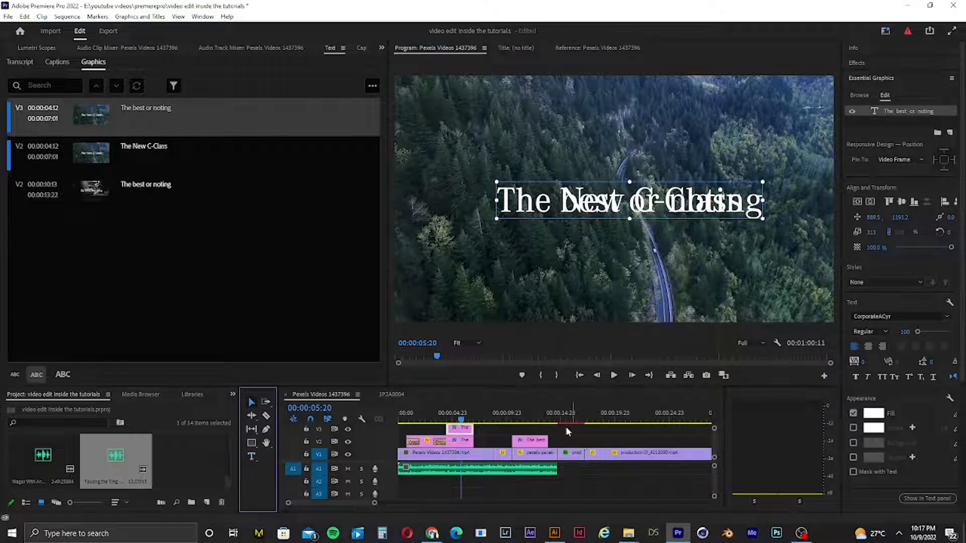
Delete the separate "The best or noting" title clip that starts at 00:00:10:13 on V2.
click(537, 445)
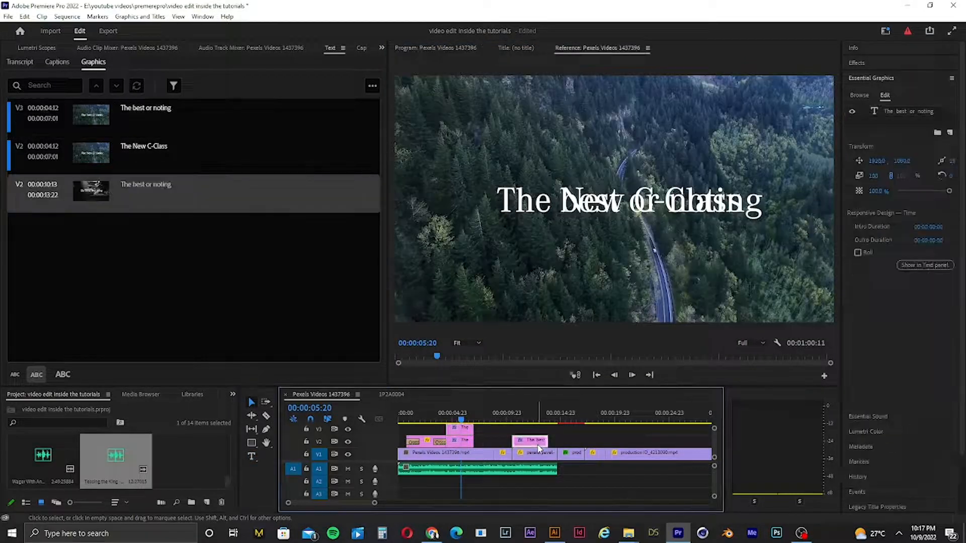
key(Delete)
mouse_move(468, 435)
mouse_down()
mouse_move(502, 444)
mouse_move(469, 424)
mouse_move(484, 423)
mouse_move(441, 422)
mouse_move(472, 437)
mouse_move(459, 428)
mouse_up()
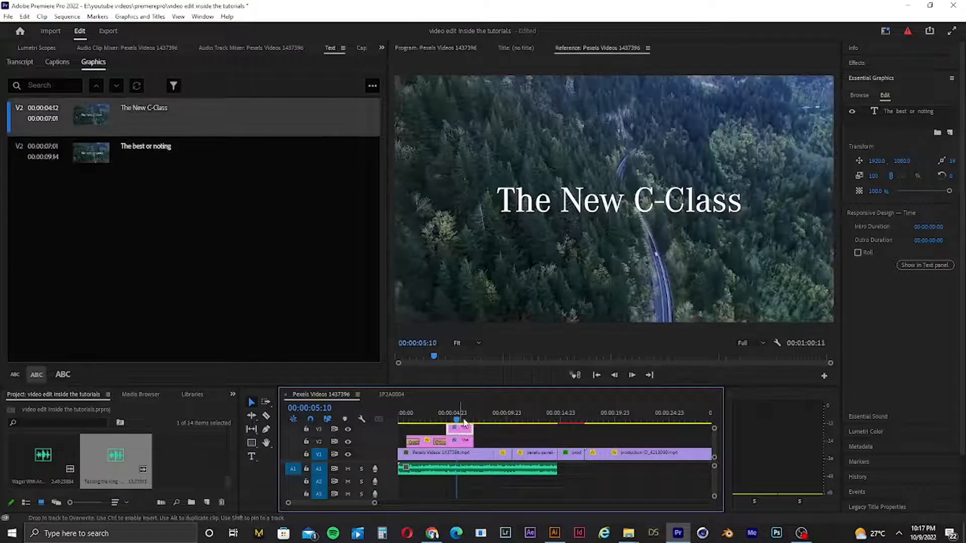
Reposition the V3 title "The best or noting" over "The New C-Class" in the Program monitor, at about 885.5, 1160.4.
click(563, 213)
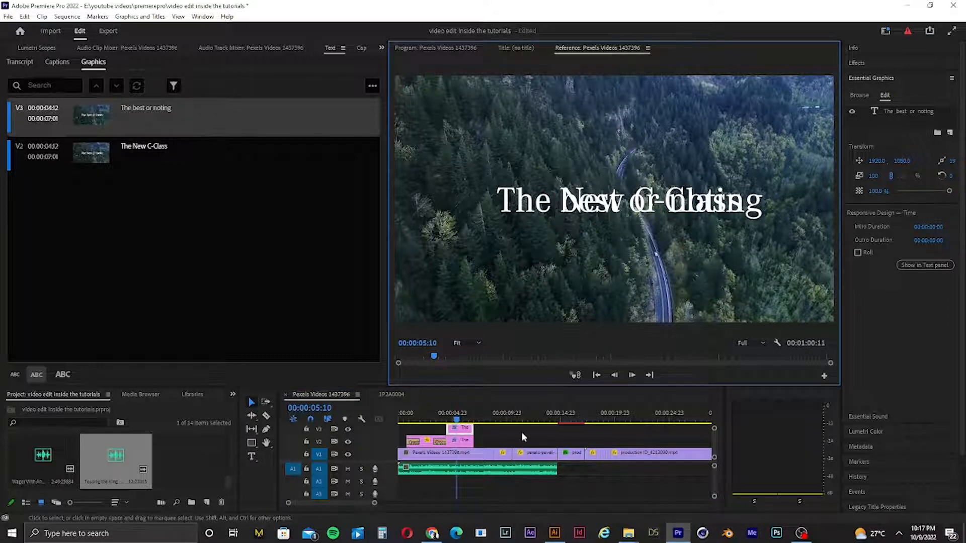
click(436, 46)
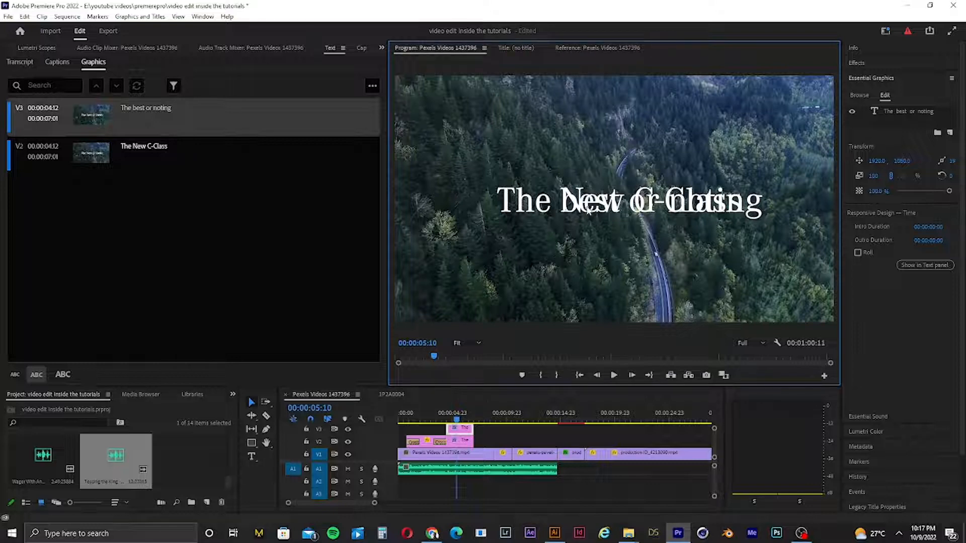
drag(587, 209, 585, 235)
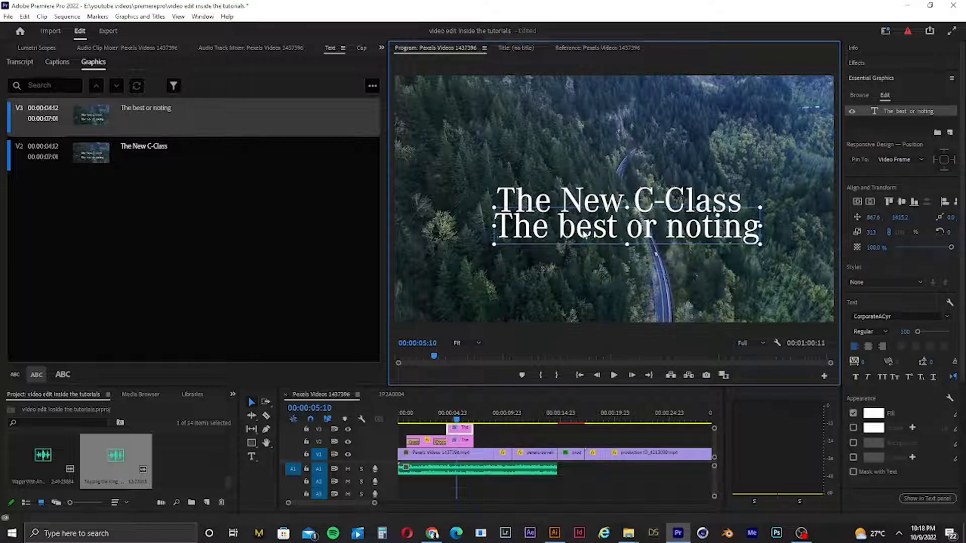
mouse_move(580, 210)
mouse_down()
mouse_move(585, 193)
mouse_move(587, 216)
mouse_move(587, 199)
mouse_up()
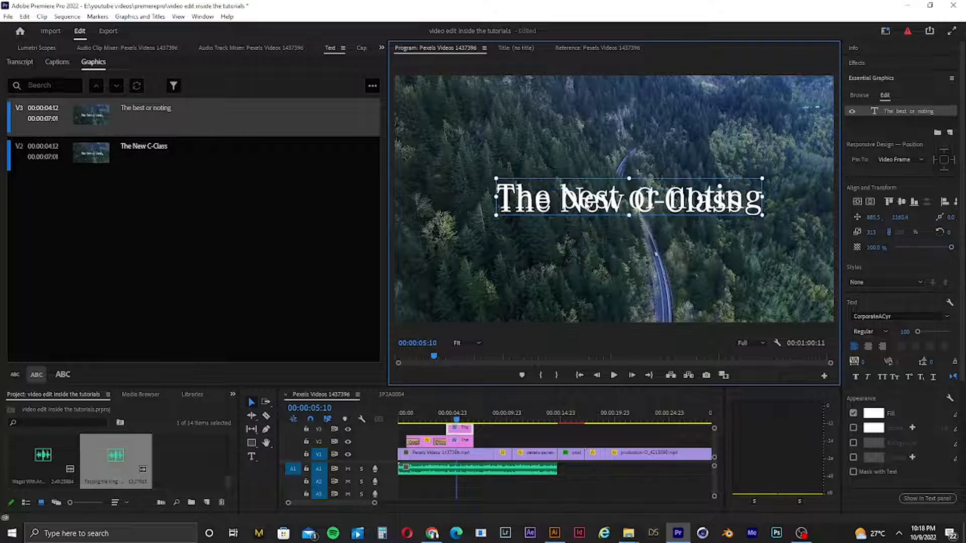
Play back the sequence from its start up to the overlapping titles.
click(464, 434)
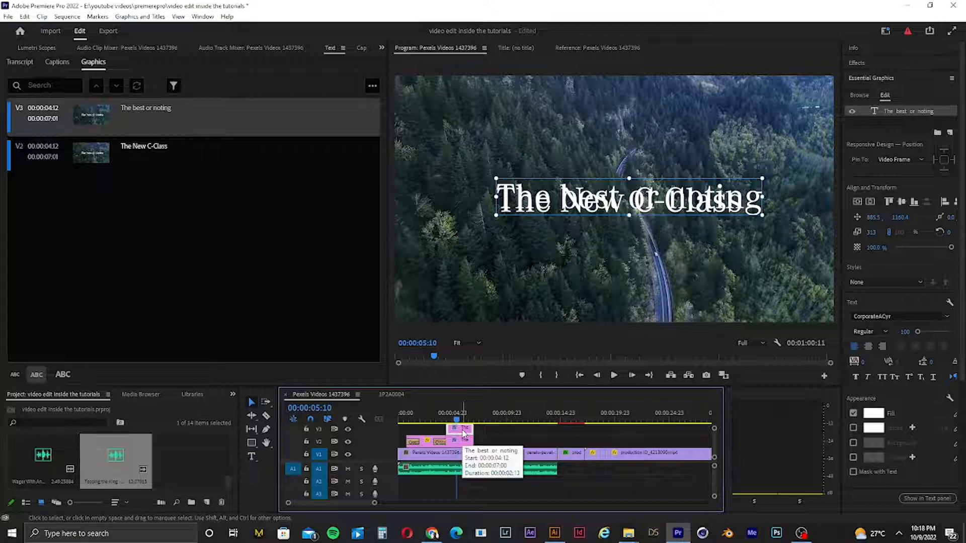
key(Home)
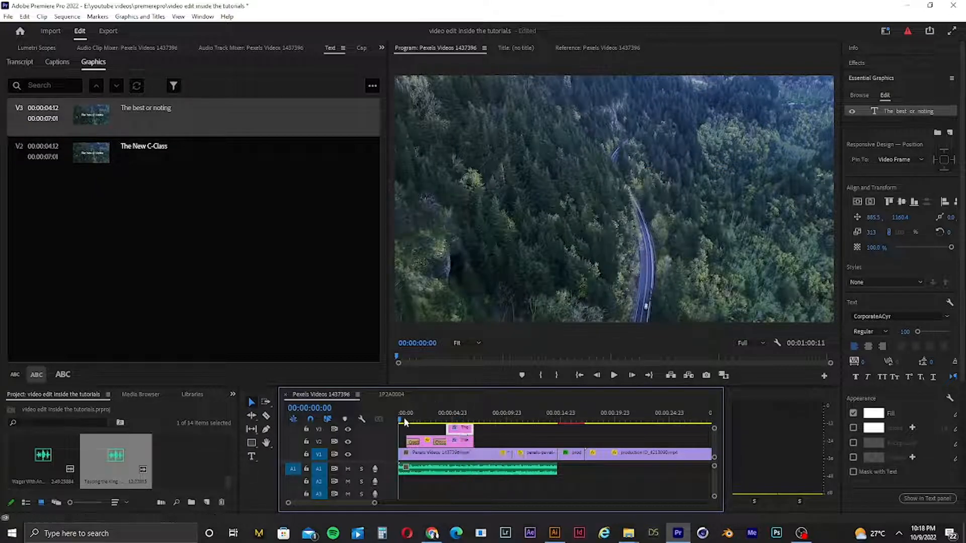
key(space)
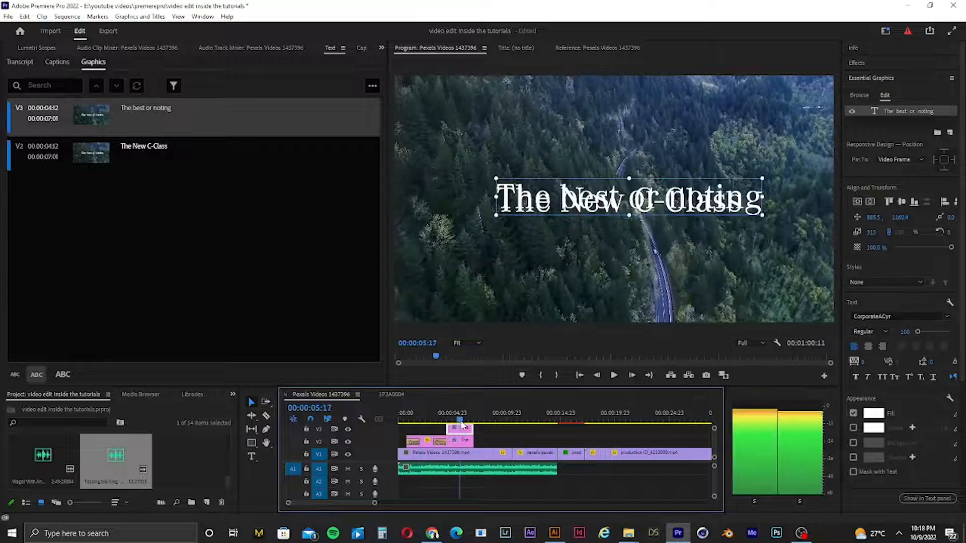
key(space)
Align the V3 title at about 885.5, 1186.3 and move its clip to V2 directly after the "The New C-Class" clip.
click(549, 203)
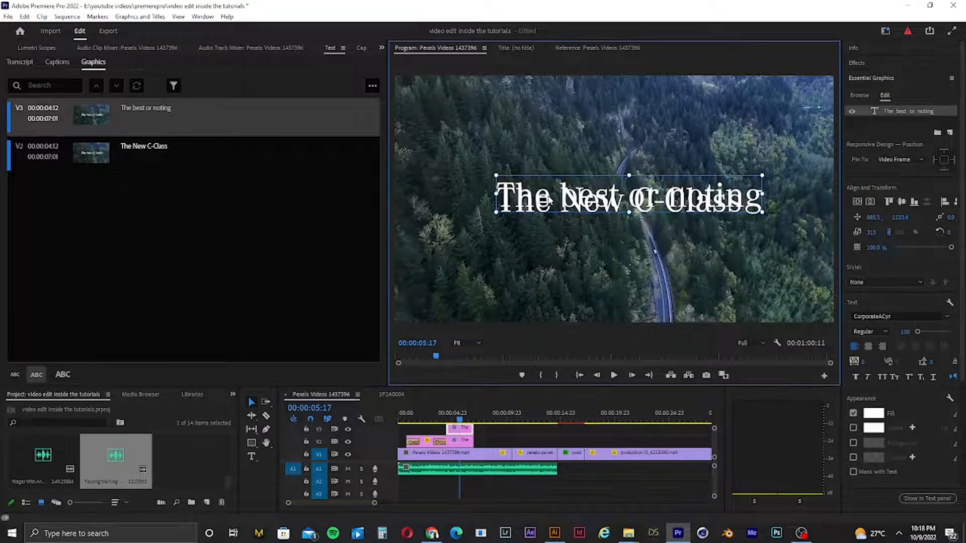
drag(549, 203, 553, 207)
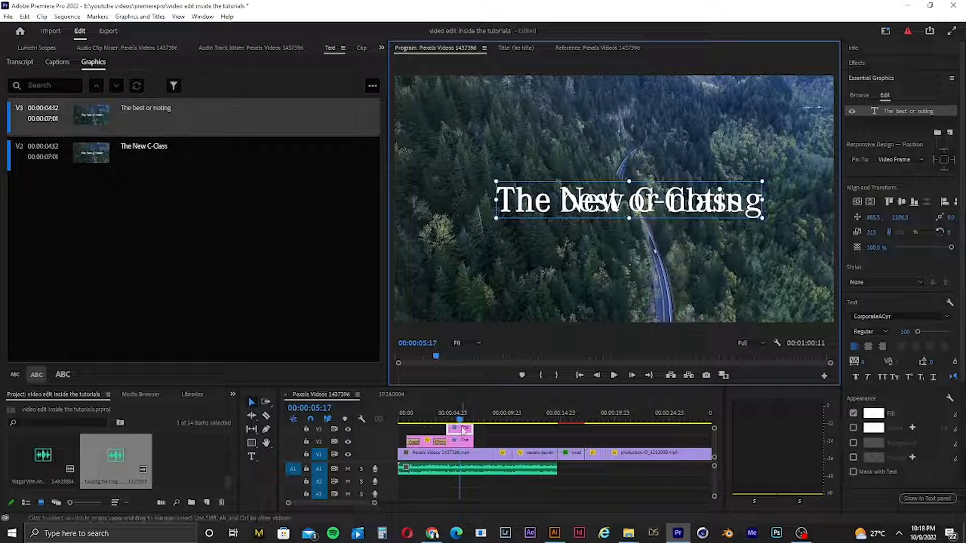
drag(460, 429, 493, 443)
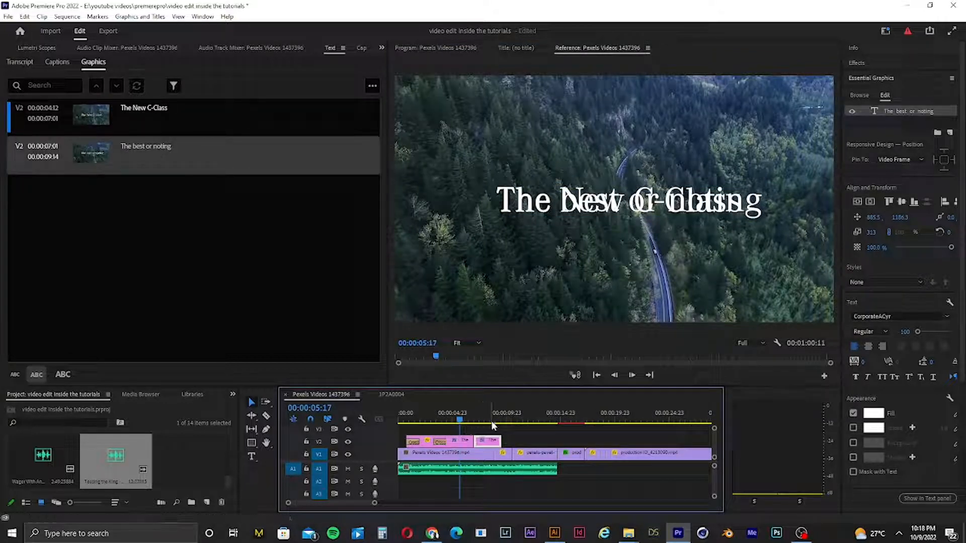
Play back the change from "The New C-Class" to "The best or noting" and the end of the second title over the car shot.
click(455, 419)
drag(478, 419, 511, 423)
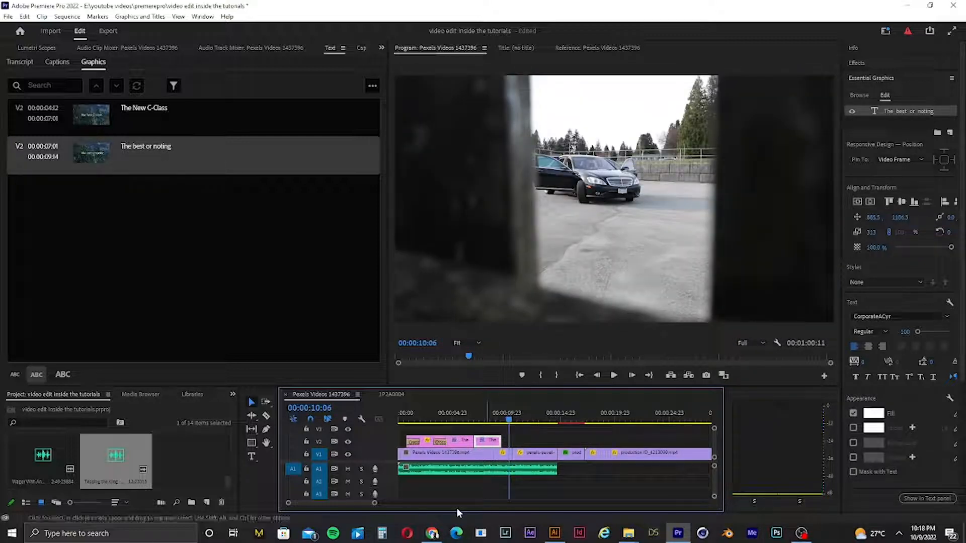
mouse_move(374, 506)
mouse_down()
mouse_move(430, 504)
mouse_move(391, 503)
mouse_up()
drag(498, 423, 484, 423)
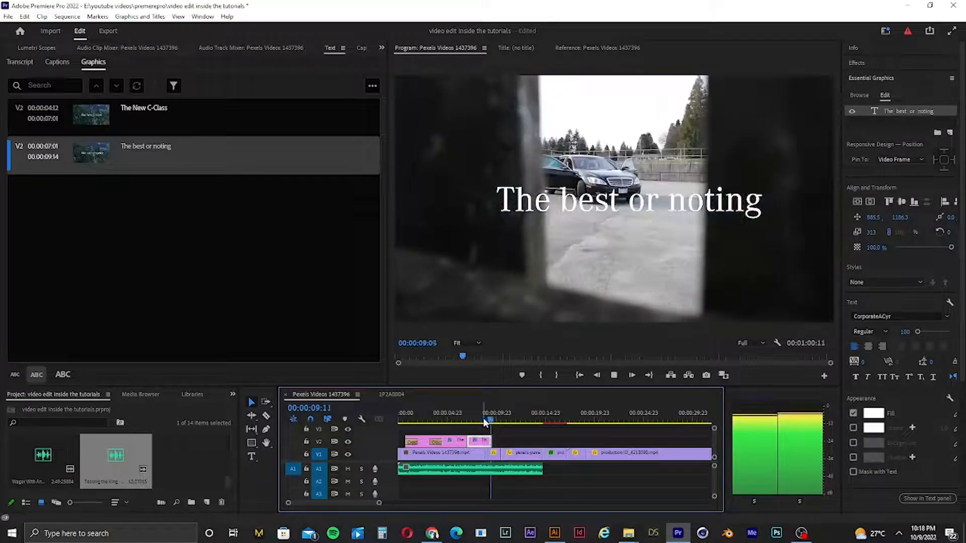
key(space)
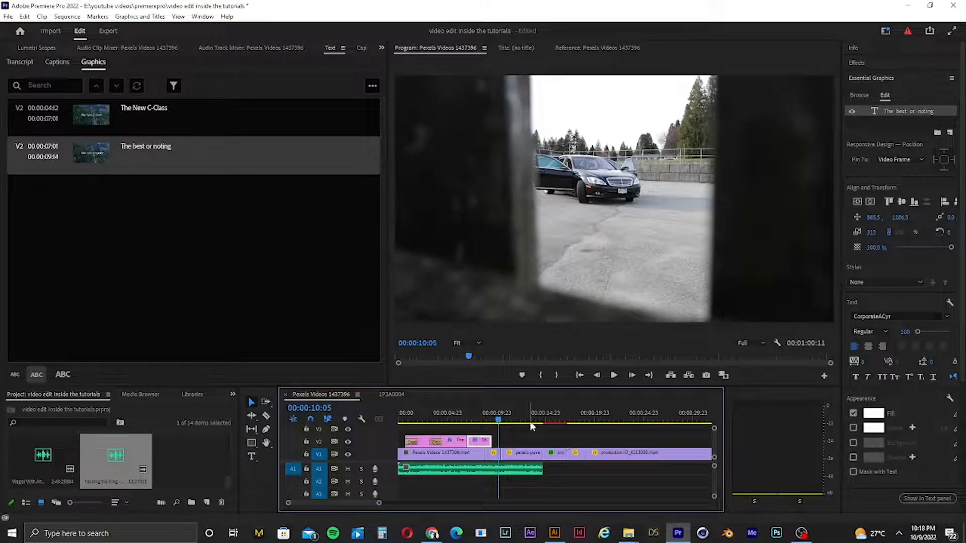
drag(503, 420, 483, 420)
key(space)
key(space)
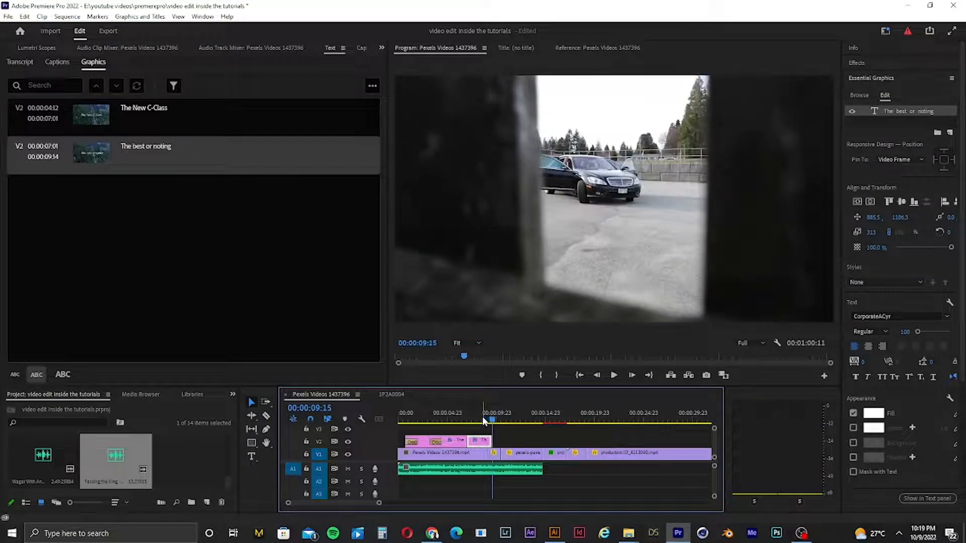
drag(493, 417, 464, 419)
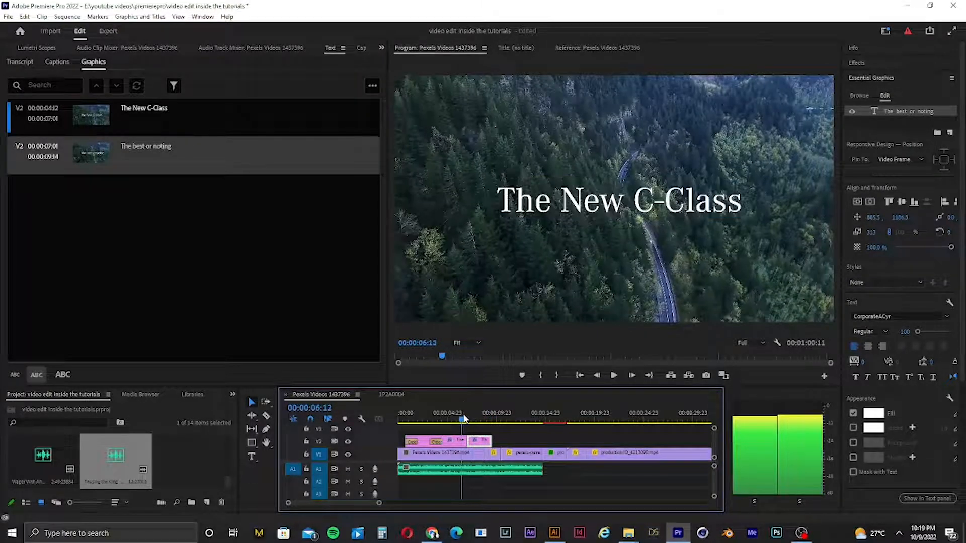
key(space)
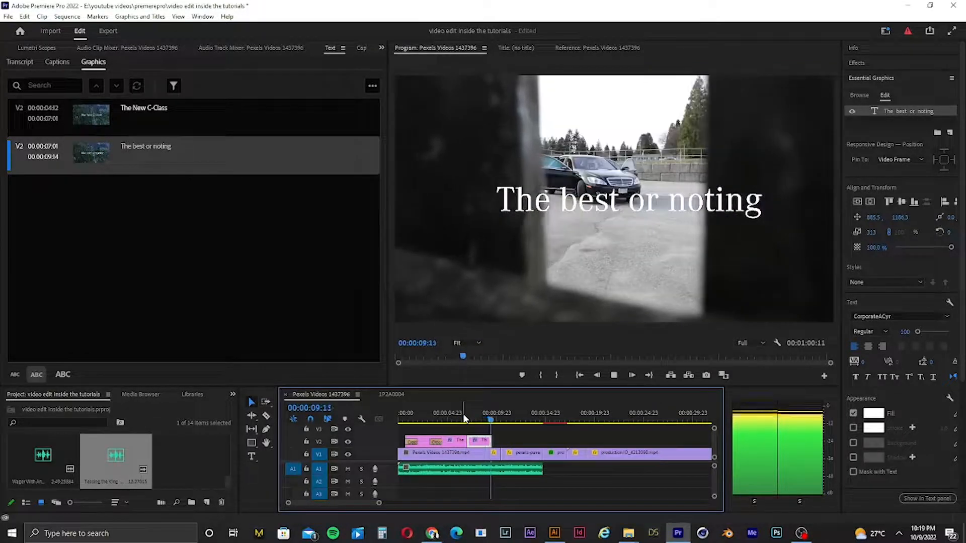
key(space)
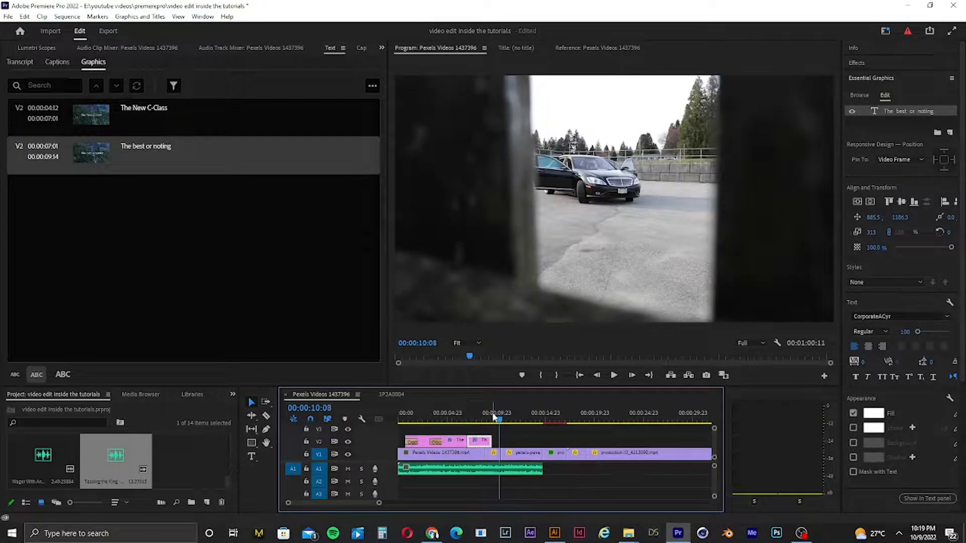
Add a Cross Dissolve to the end of the "The best or noting" title, shorten the transition, and preview the fade-out.
drag(495, 419, 481, 419)
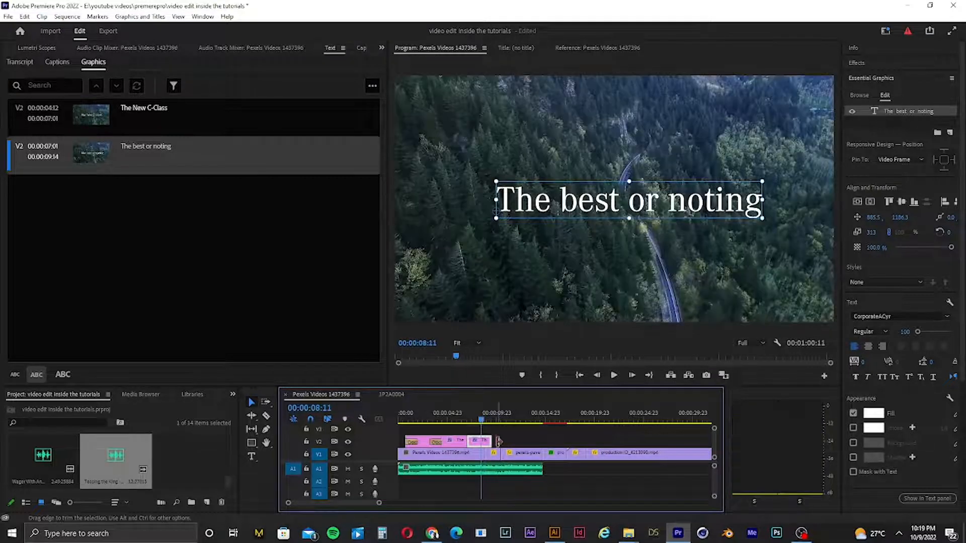
click(489, 442)
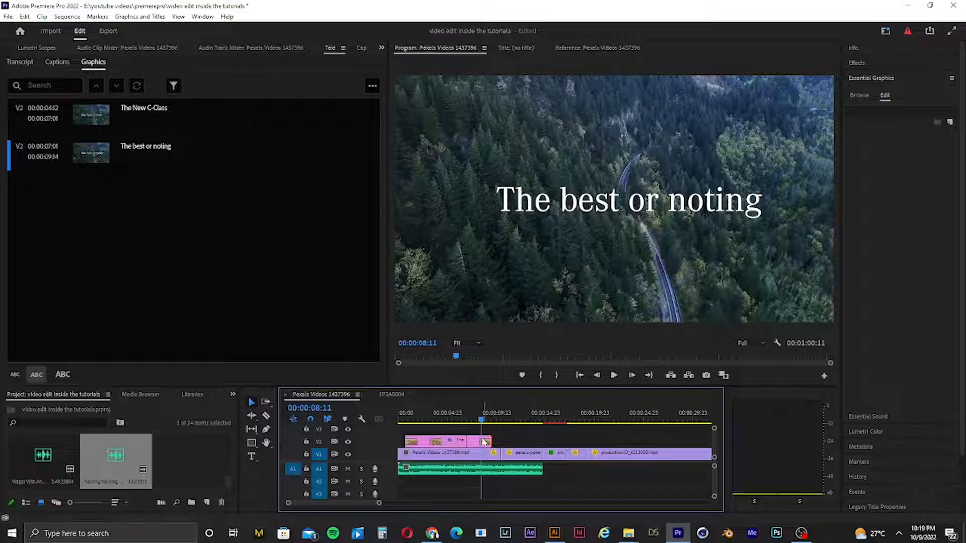
drag(379, 504, 342, 503)
key(space)
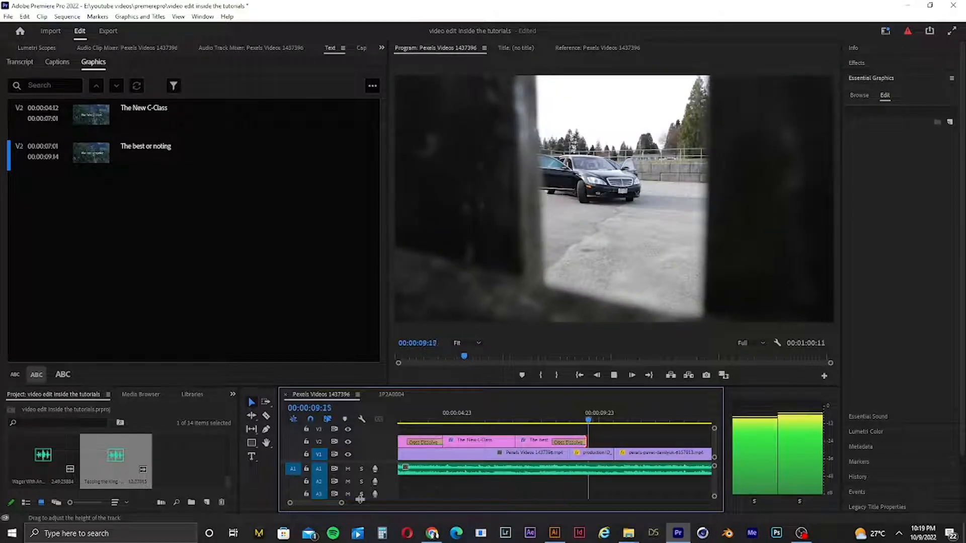
key(space)
drag(594, 419, 569, 443)
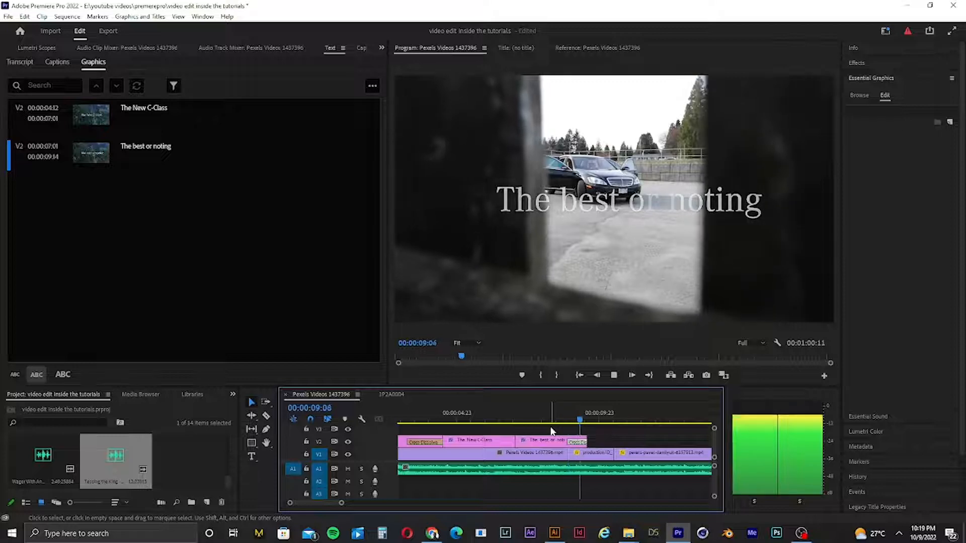
key(space)
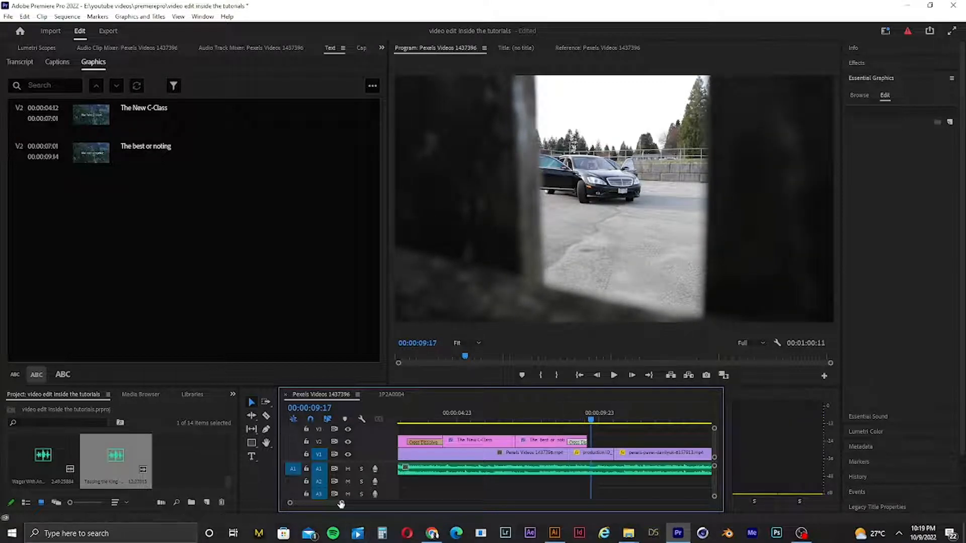
Play back the car-interior clip that follows the titles to check its pace.
drag(342, 505, 407, 505)
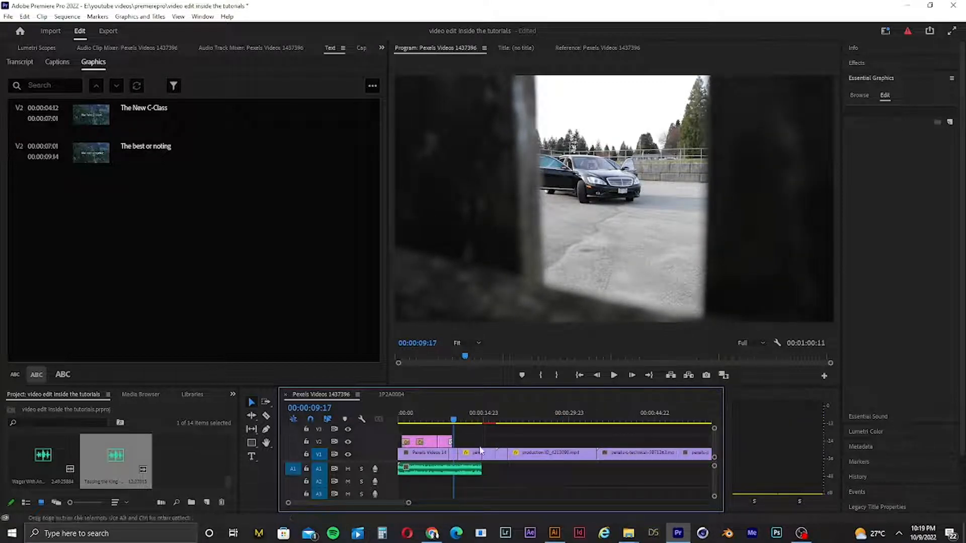
key(space)
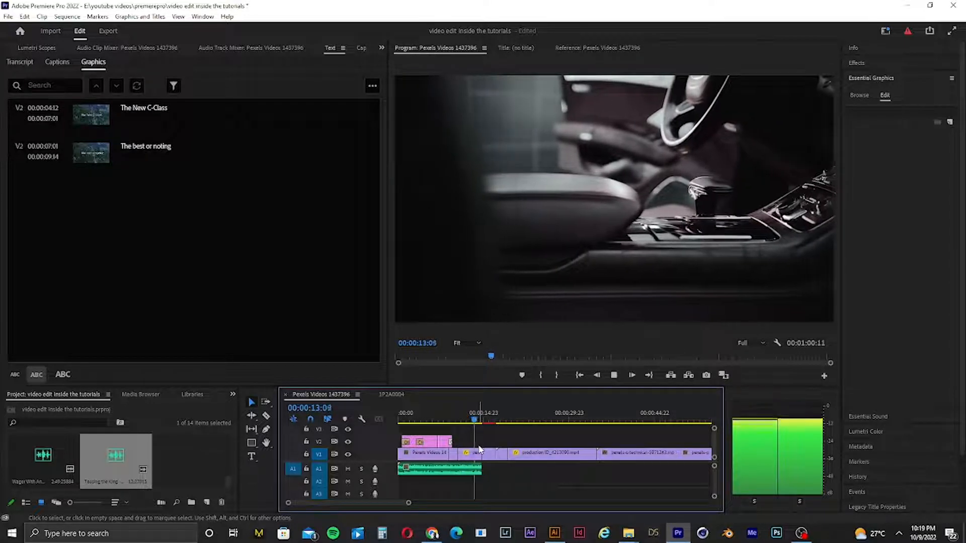
key(space)
click(456, 420)
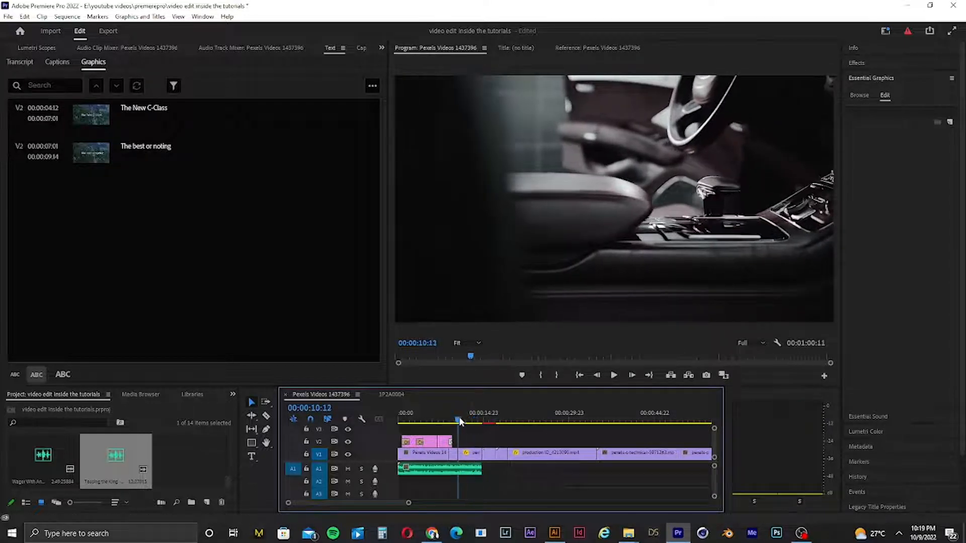
key(space)
key(space)
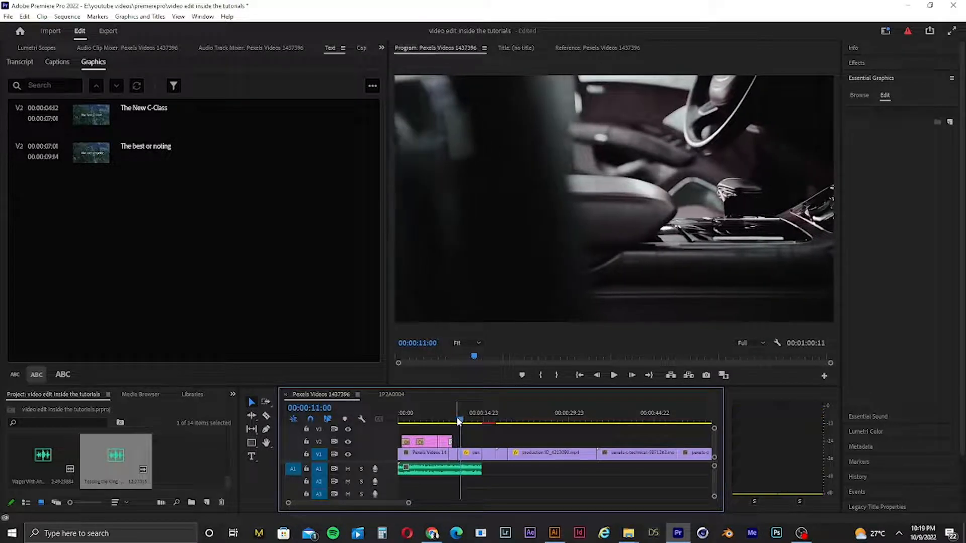
Set the speed of the car-interior clip on V1 to 180%.
right_click(474, 460)
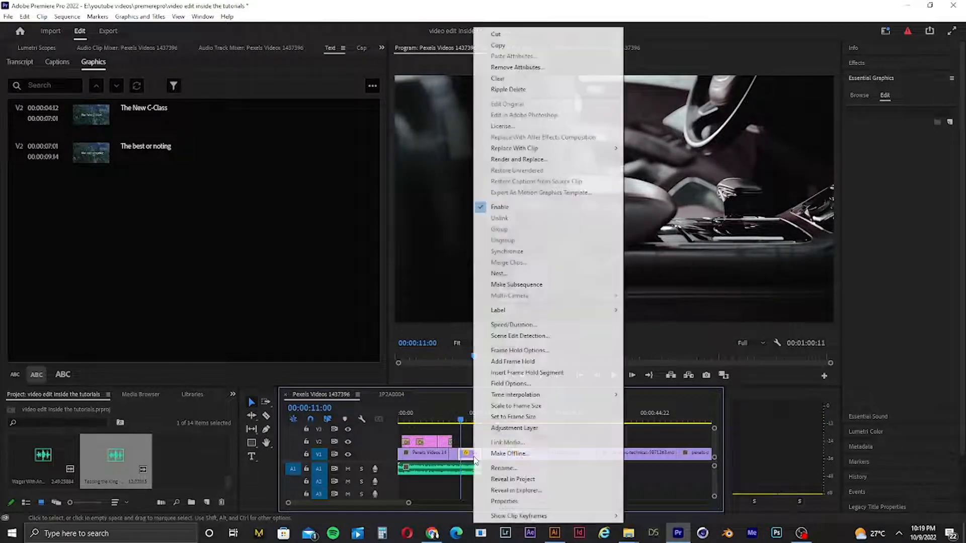
click(517, 327)
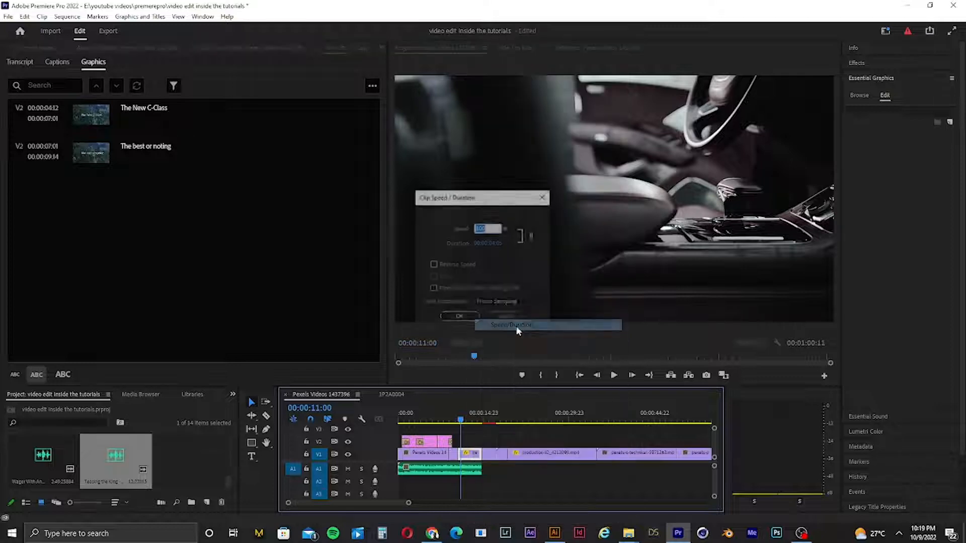
text(180)
key(Return)
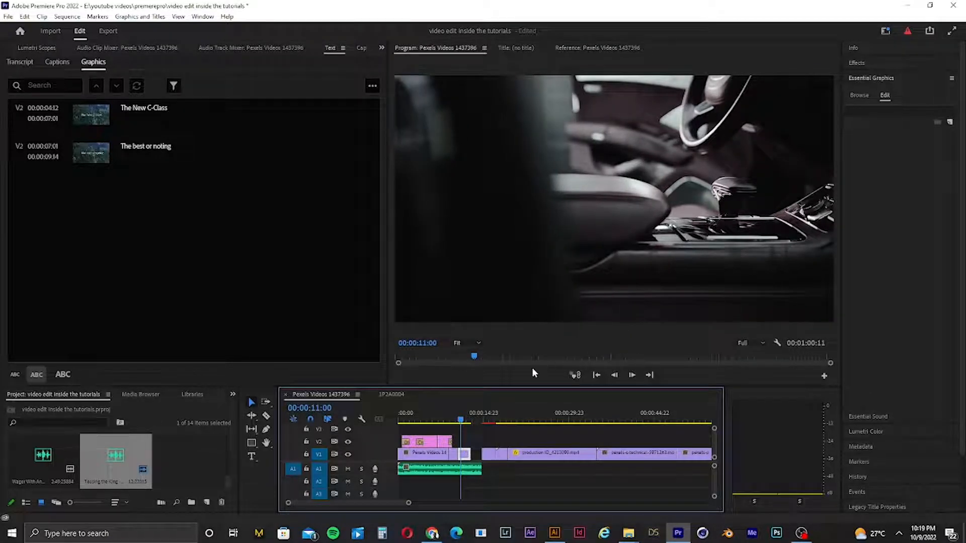
Ripple delete the gap after the car-interior clip on V1 and play back the cut into the rear-view mirror shot.
key(space)
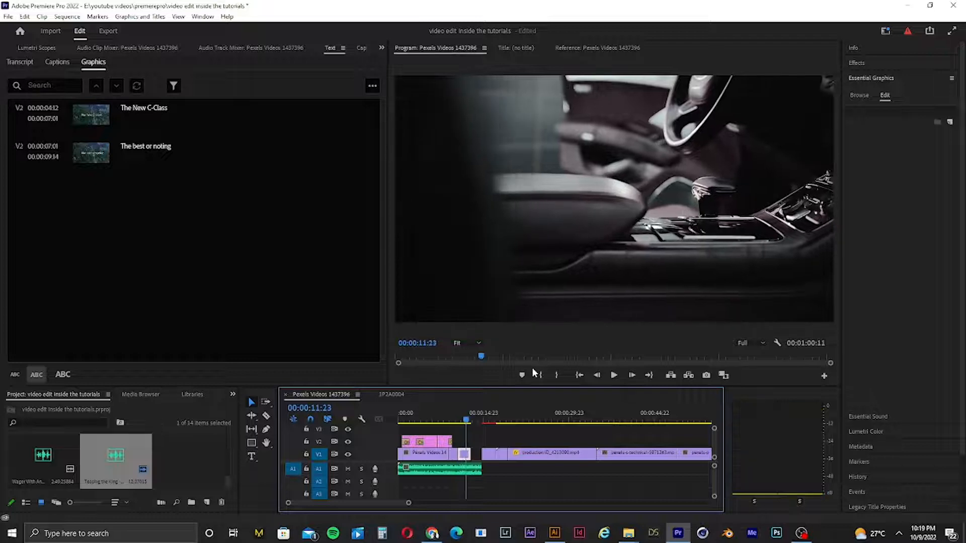
right_click(481, 456)
click(498, 461)
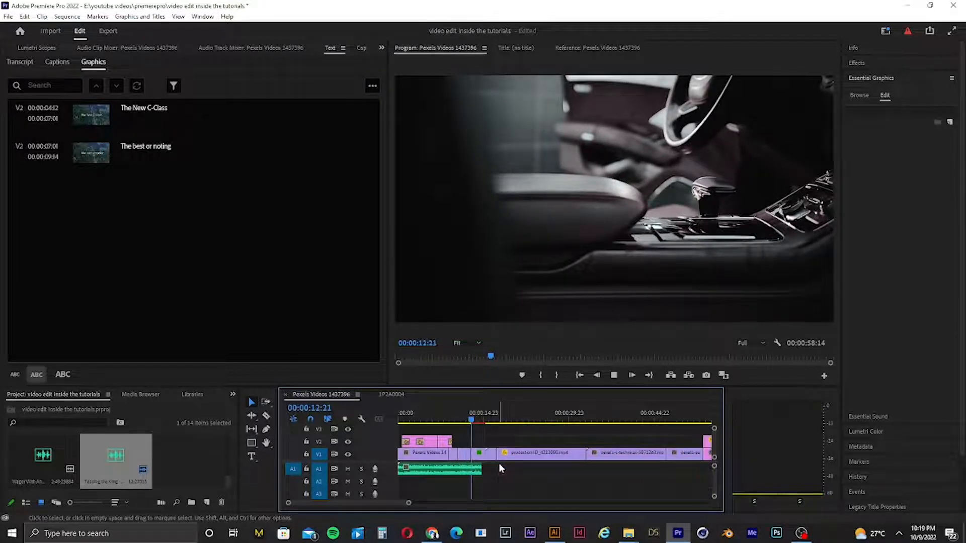
key(space)
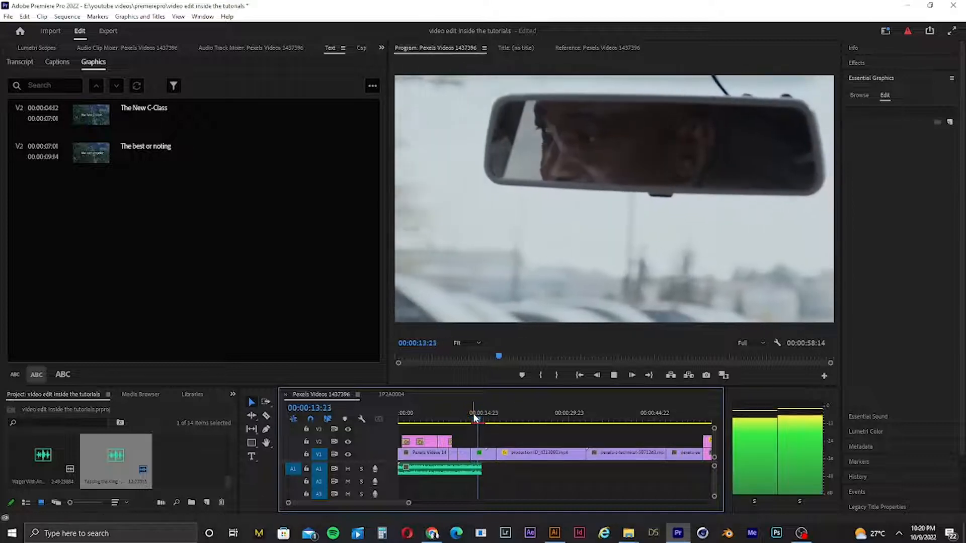
key(space)
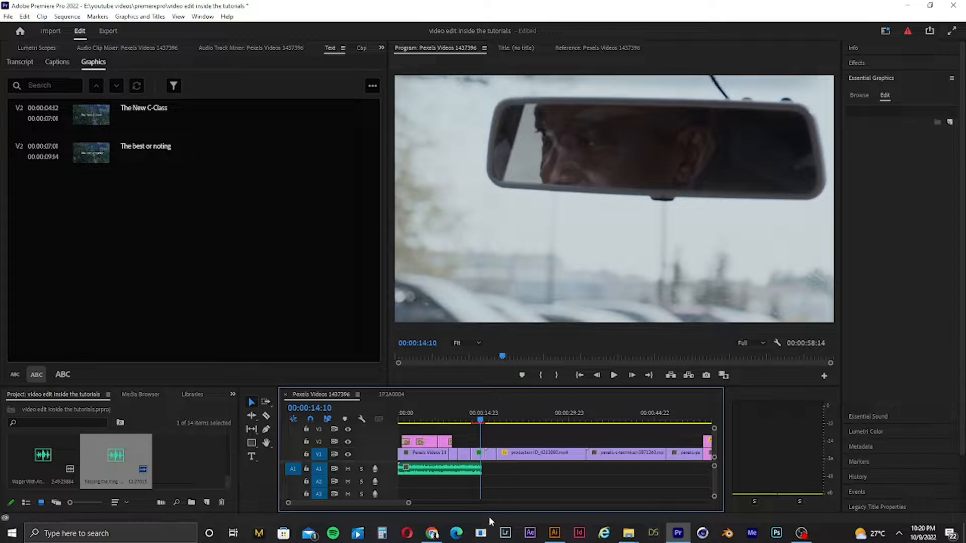
Split the rear-view mirror clip on V1 at 00:00:14:10, delete its first part and close the resulting gap.
drag(410, 505, 391, 505)
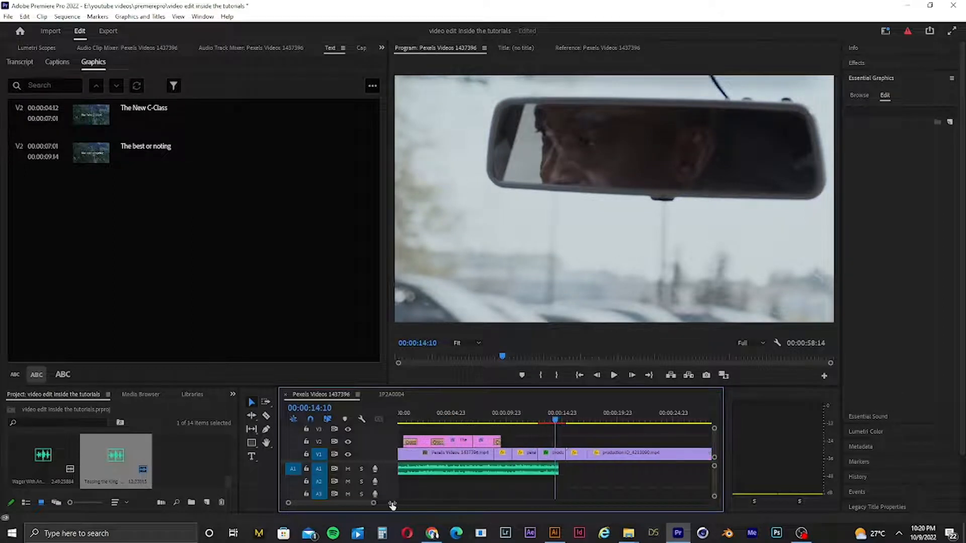
right_click(545, 455)
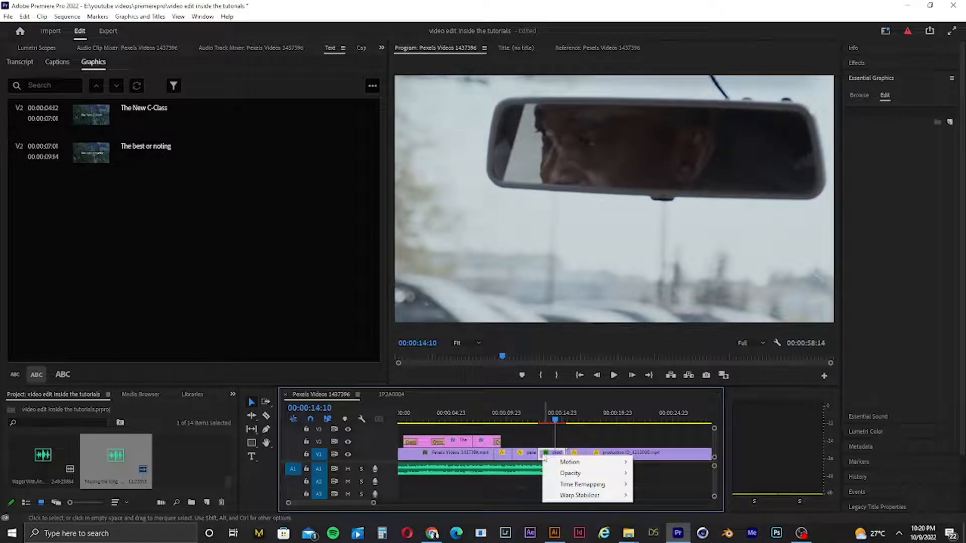
click(549, 456)
key(c)
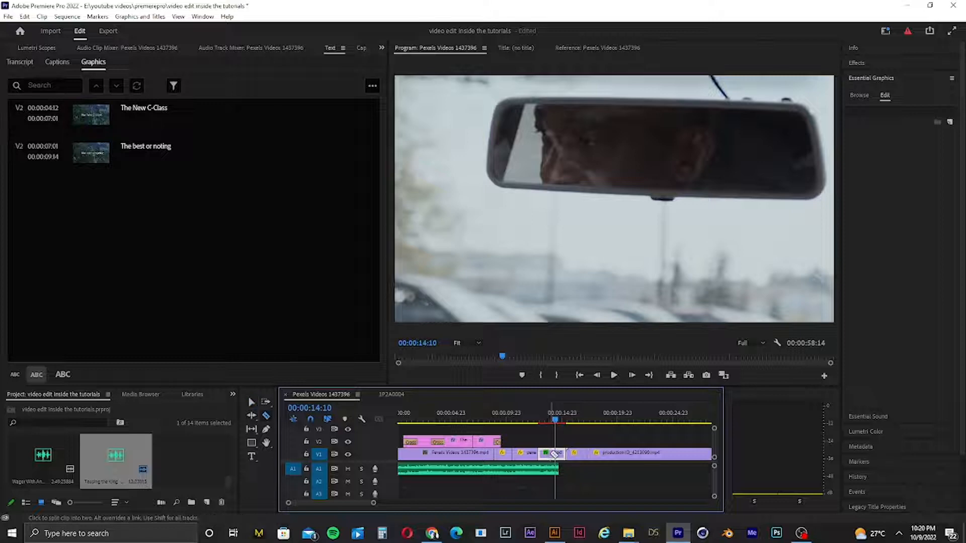
click(251, 402)
click(546, 454)
key(Delete)
right_click(549, 456)
click(553, 462)
Play back the shortened rear-view mirror clip and the cut into the driver shot.
key(space)
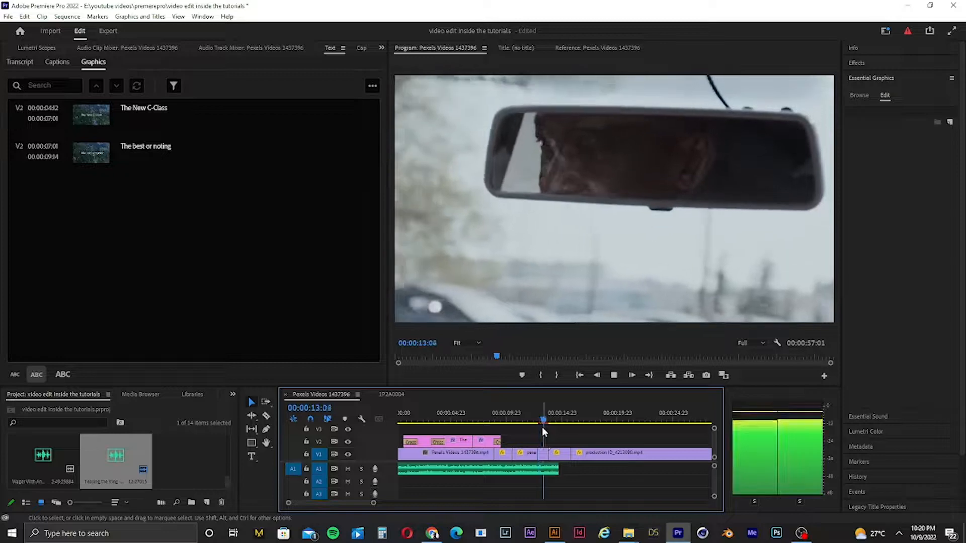
key(space)
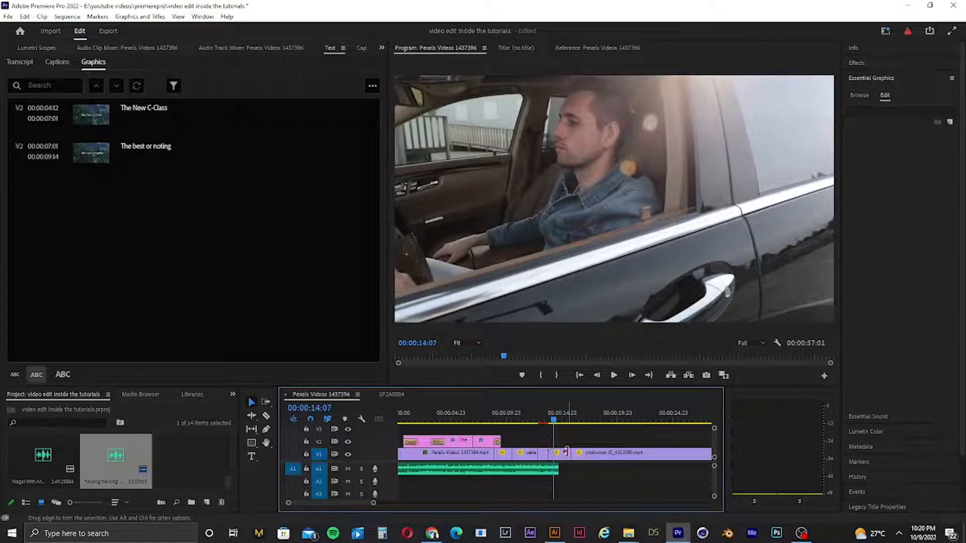
key(space)
key(space)
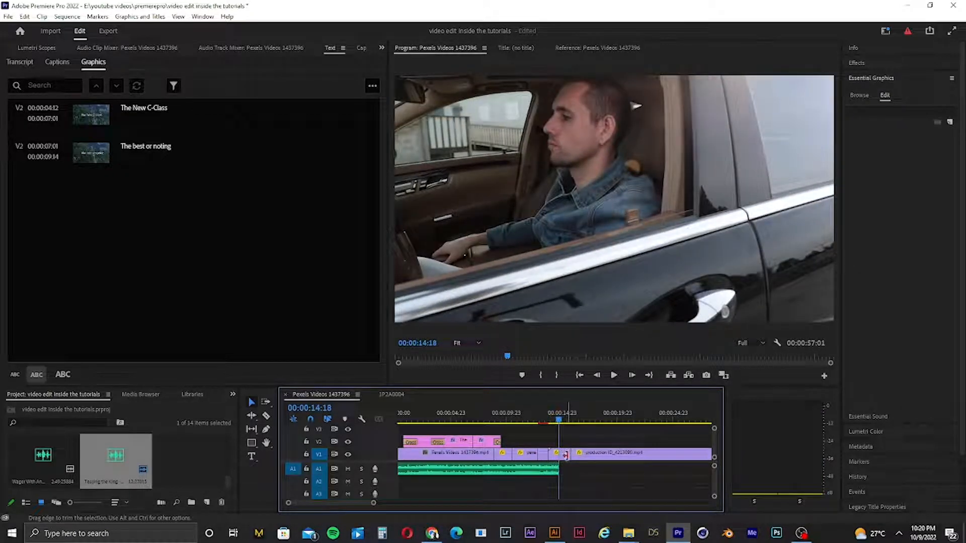
Make a subsequence from the driver clip on V1 and take the clip's media offline, keeping the files on disk.
right_click(564, 459)
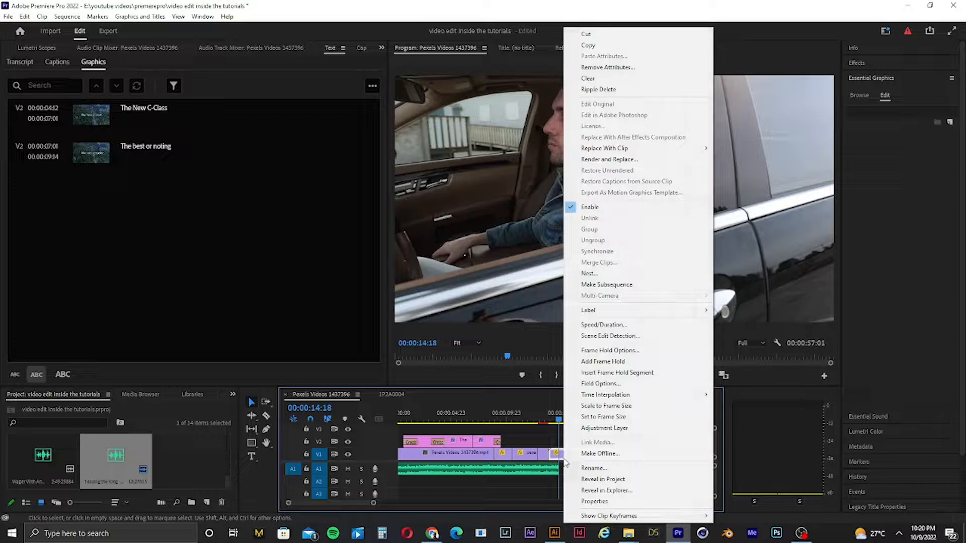
click(631, 284)
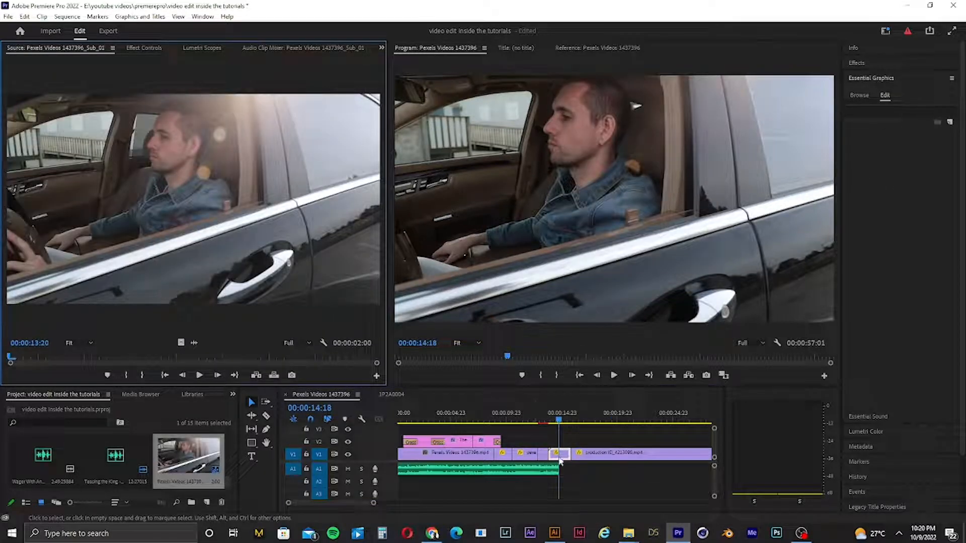
right_click(561, 459)
click(562, 457)
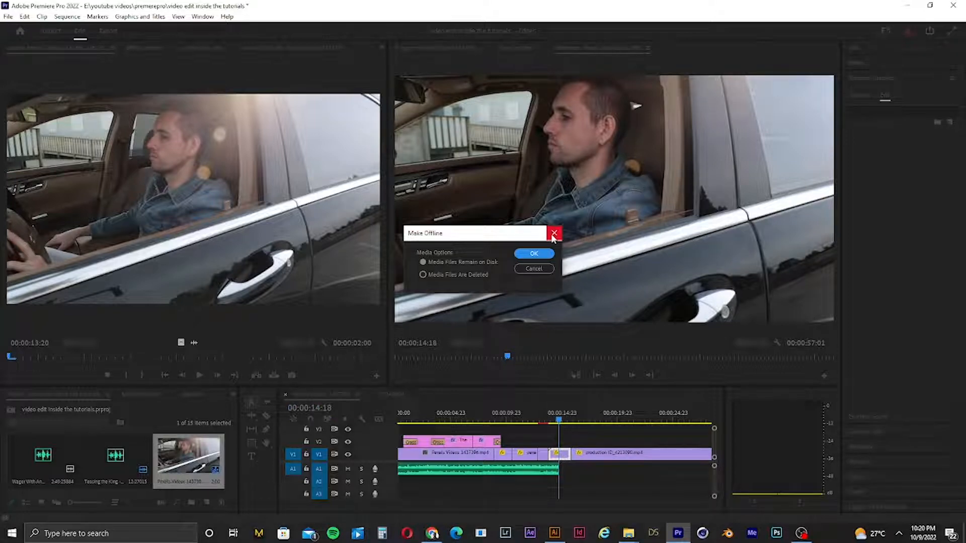
click(552, 235)
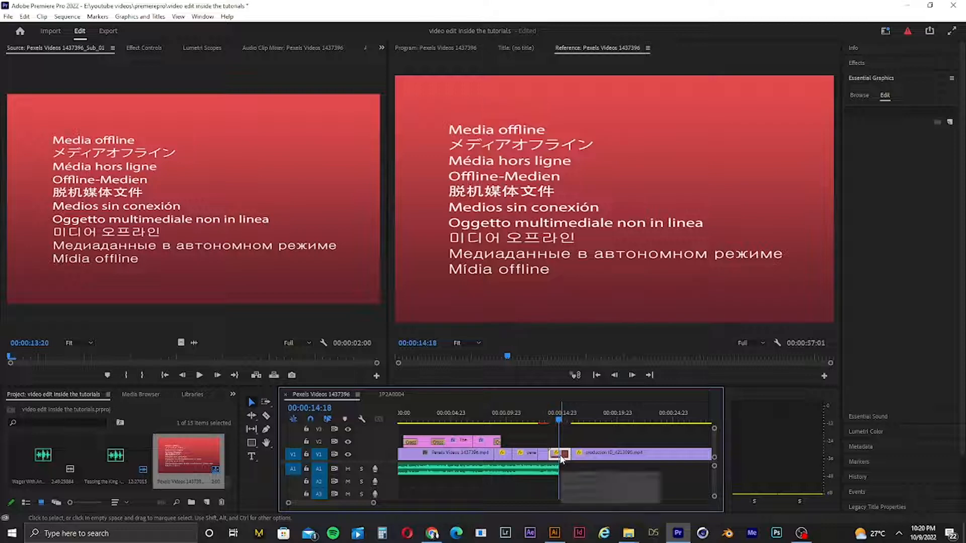
Undo the subsequence made from the driver clip and play back that section to check its media.
click(24, 17)
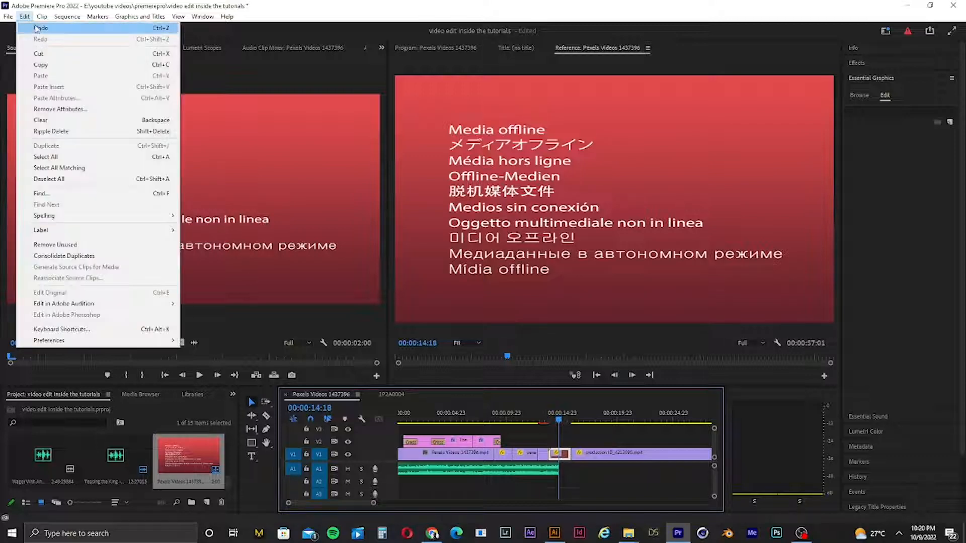
click(44, 30)
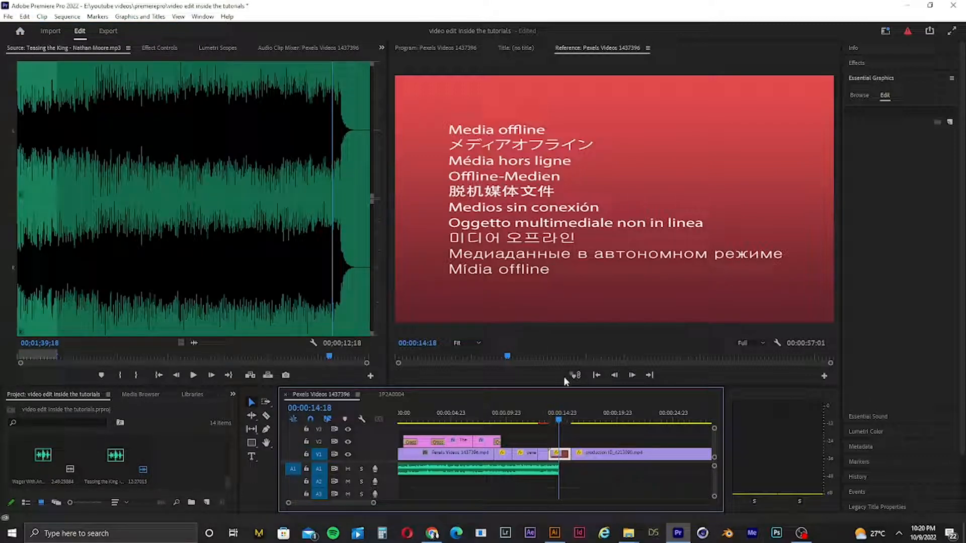
key(space)
key(space)
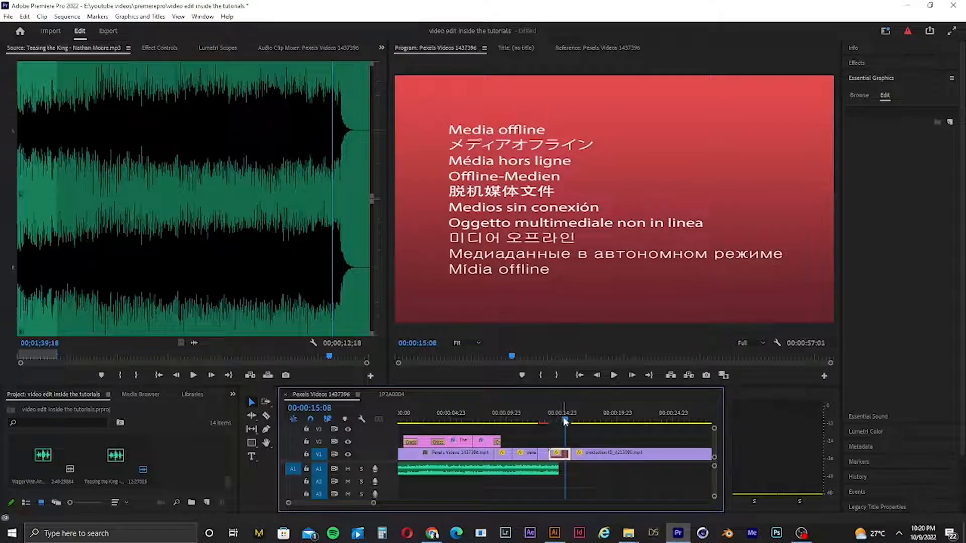
drag(550, 421, 545, 420)
key(space)
key(space)
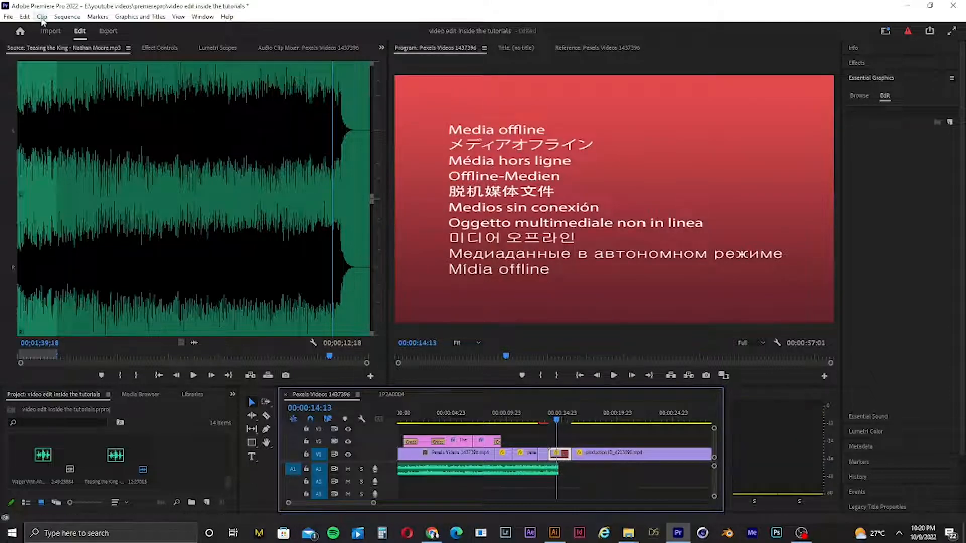
click(24, 20)
click(37, 33)
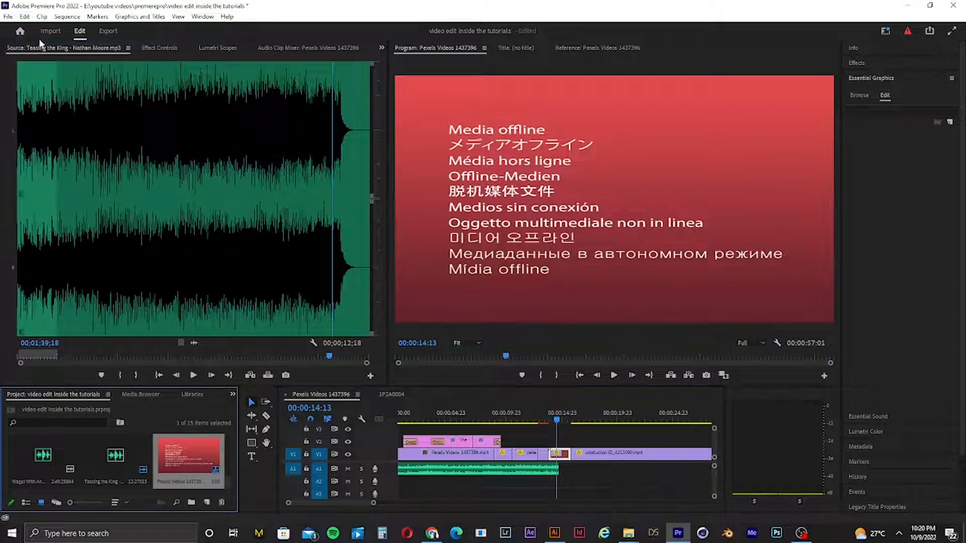
click(20, 18)
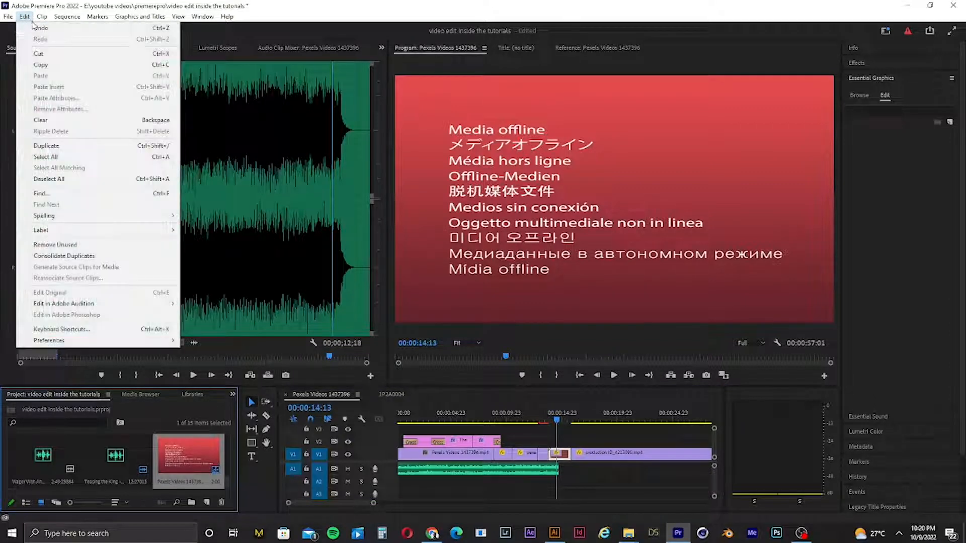
click(41, 29)
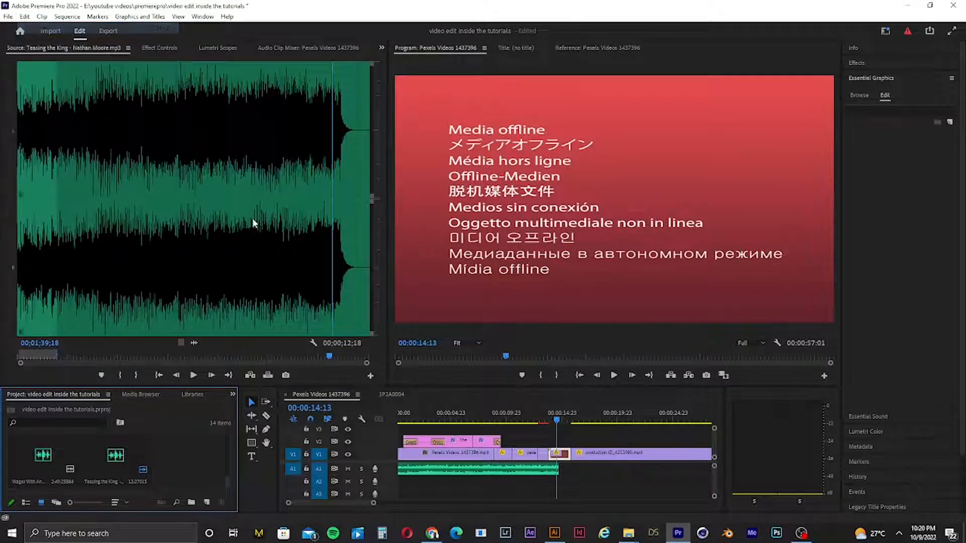
Find the offline production ID_4281214.mp4 in the project, try importing the driver video from the Downloads folder, and undo the import.
mouse_move(229, 472)
mouse_down()
mouse_move(228, 442)
mouse_move(227, 463)
mouse_up()
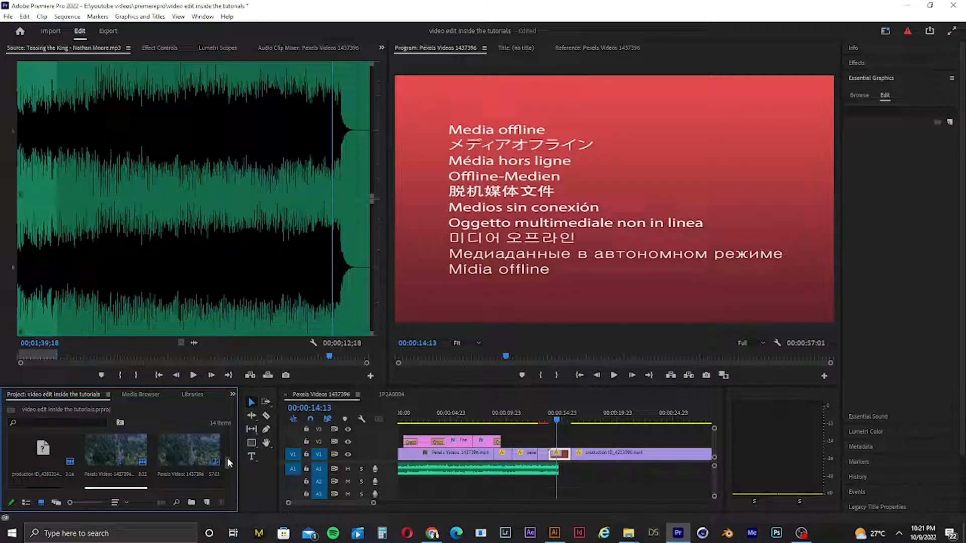
click(50, 451)
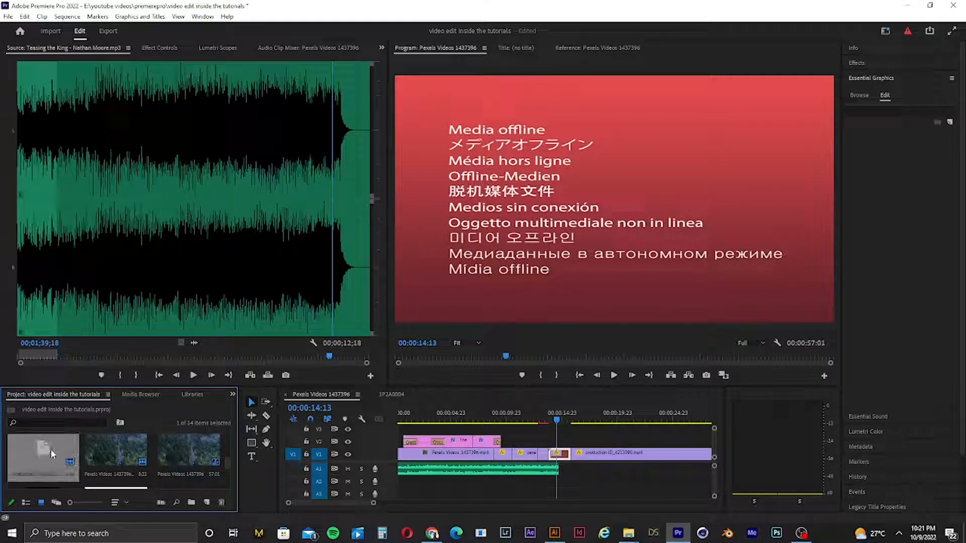
mouse_move(224, 459)
mouse_down()
mouse_move(225, 441)
mouse_move(225, 461)
mouse_up()
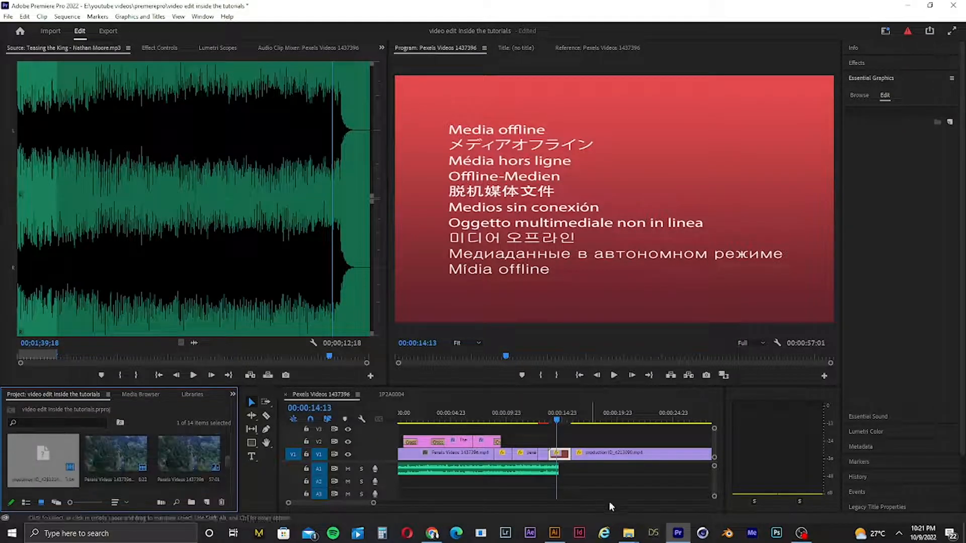
mouse_move(635, 536)
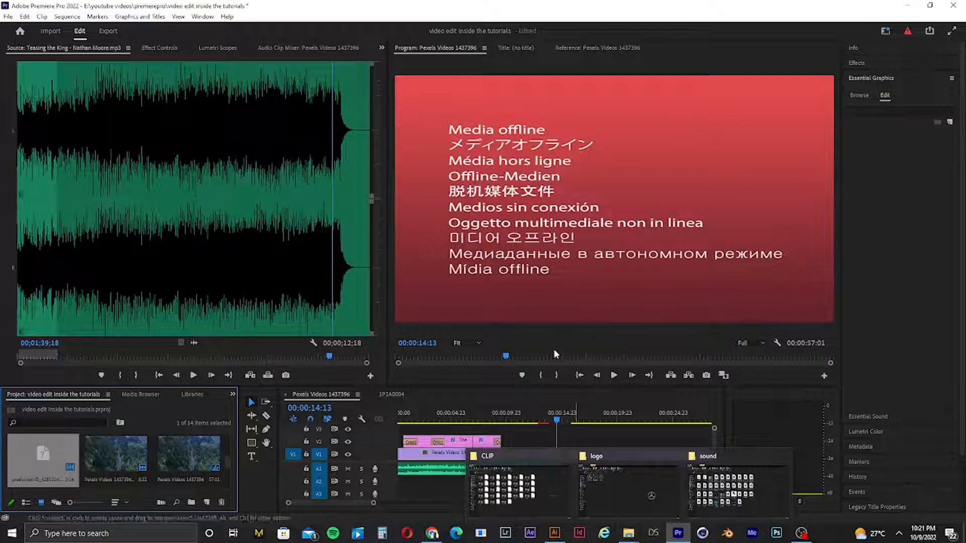
key(super+e)
click(41, 130)
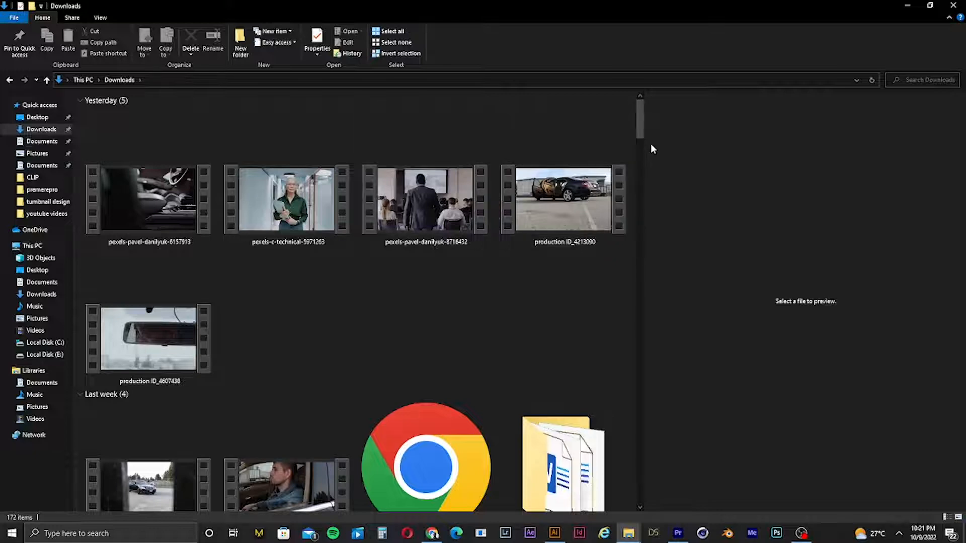
scroll(642, 130, down, 5)
drag(325, 209, 76, 475)
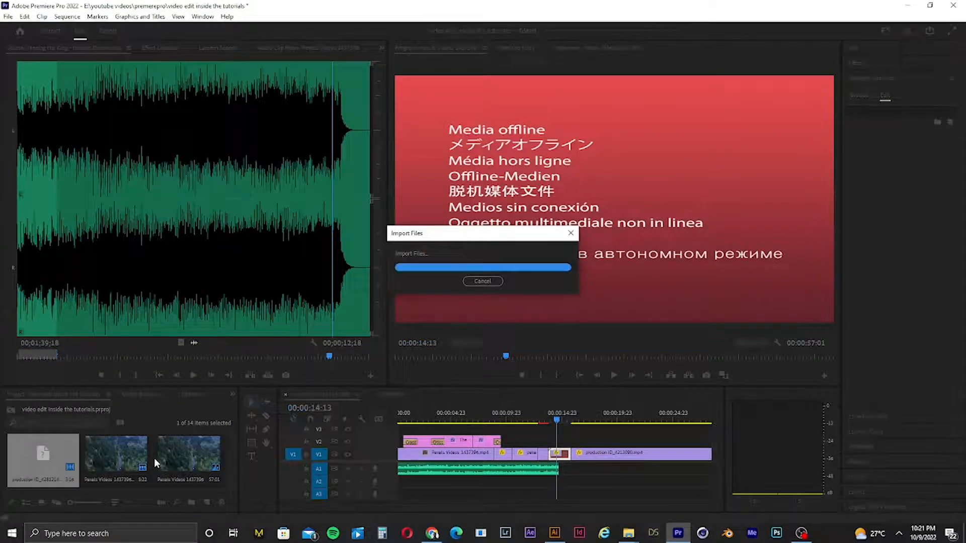
click(49, 461)
key(ctrl+z)
Try to relink production ID_4281214.mp4 by locating its file in the Downloads folder with Link Media.
click(40, 460)
right_click(39, 460)
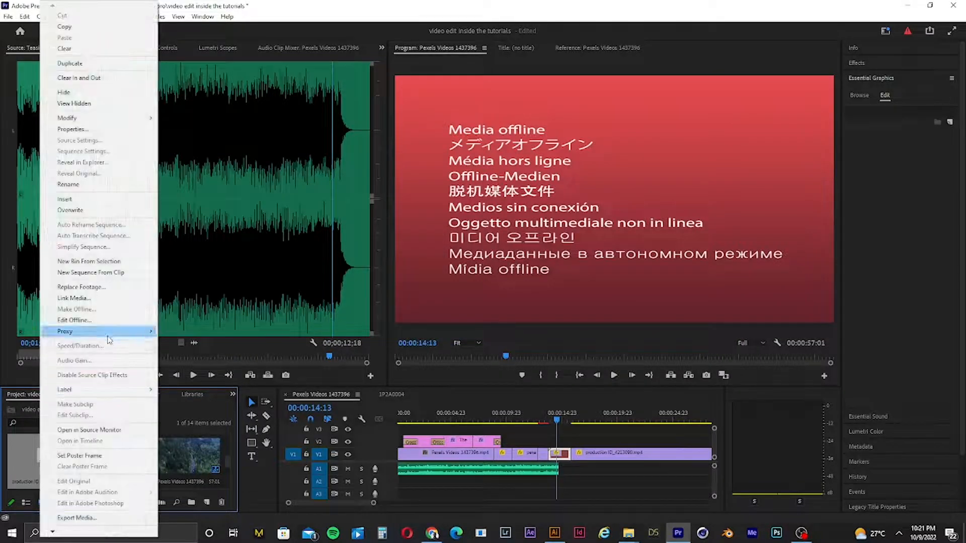
click(83, 297)
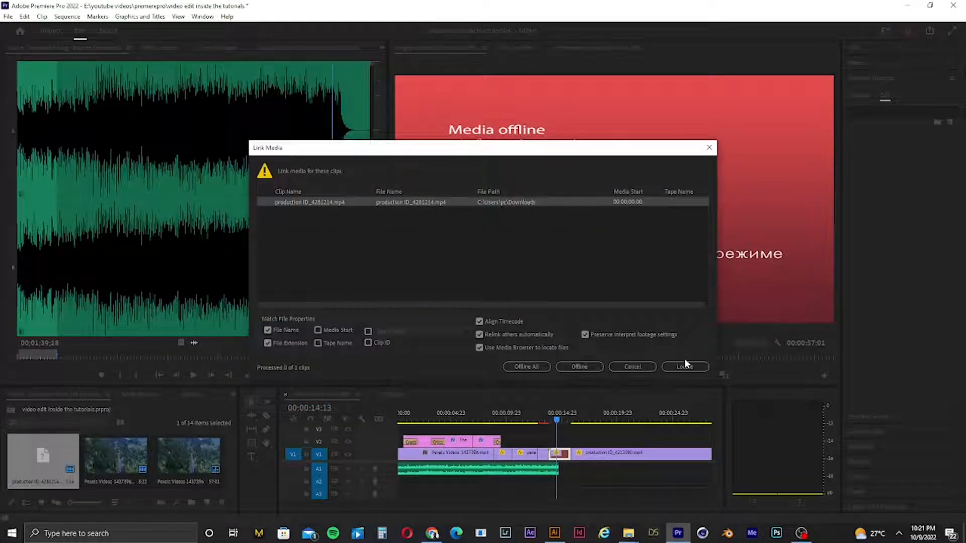
click(684, 366)
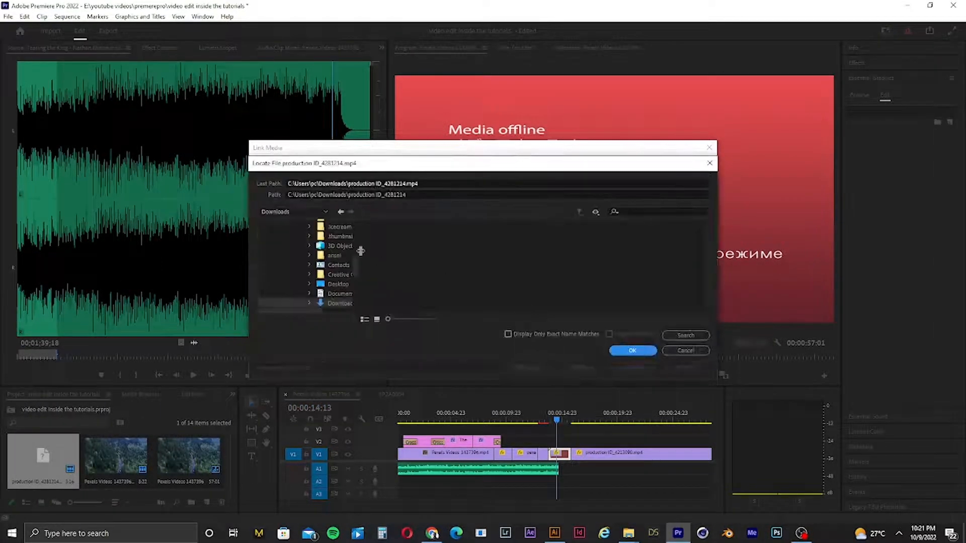
drag(355, 270, 353, 228)
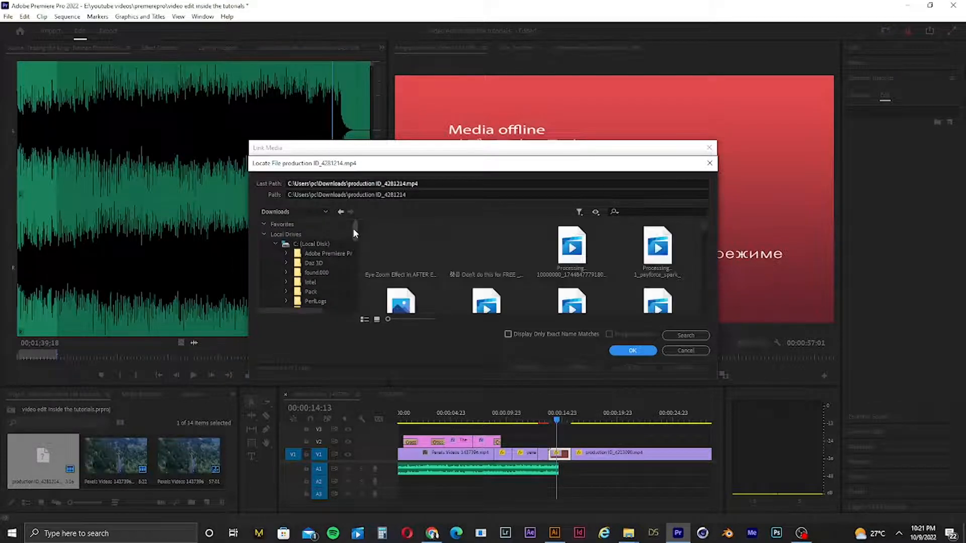
drag(353, 231, 359, 281)
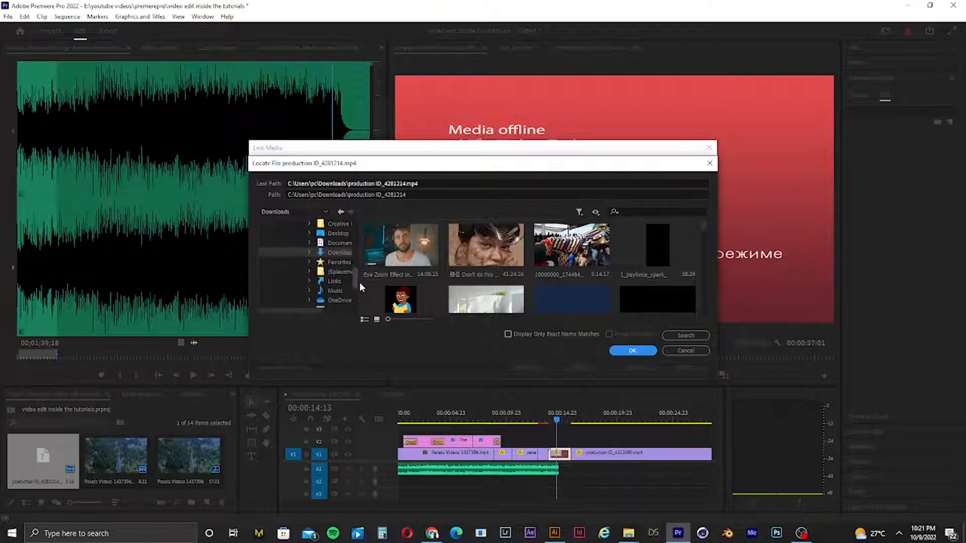
click(345, 255)
mouse_move(705, 227)
mouse_down()
mouse_move(712, 315)
mouse_move(694, 229)
mouse_up()
scroll(695, 233, down, 5)
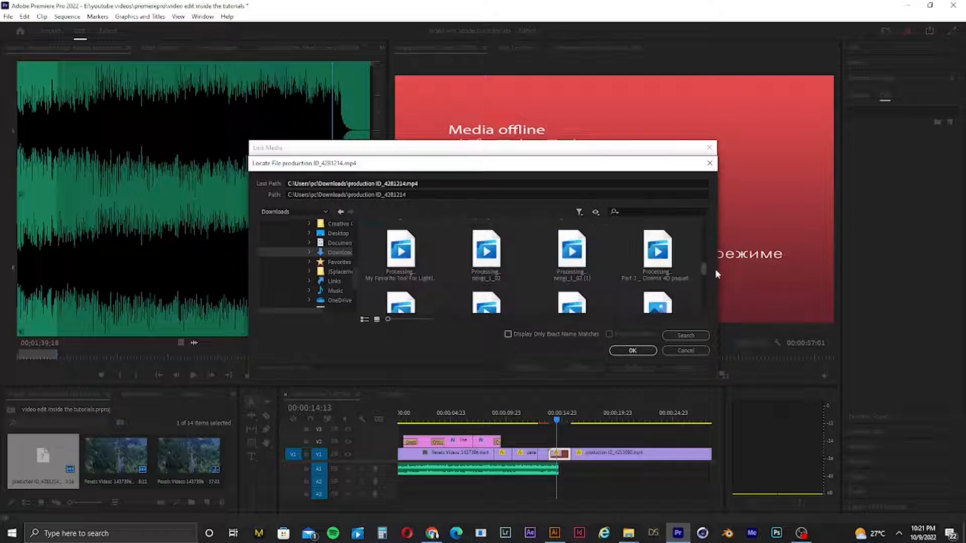
click(681, 349)
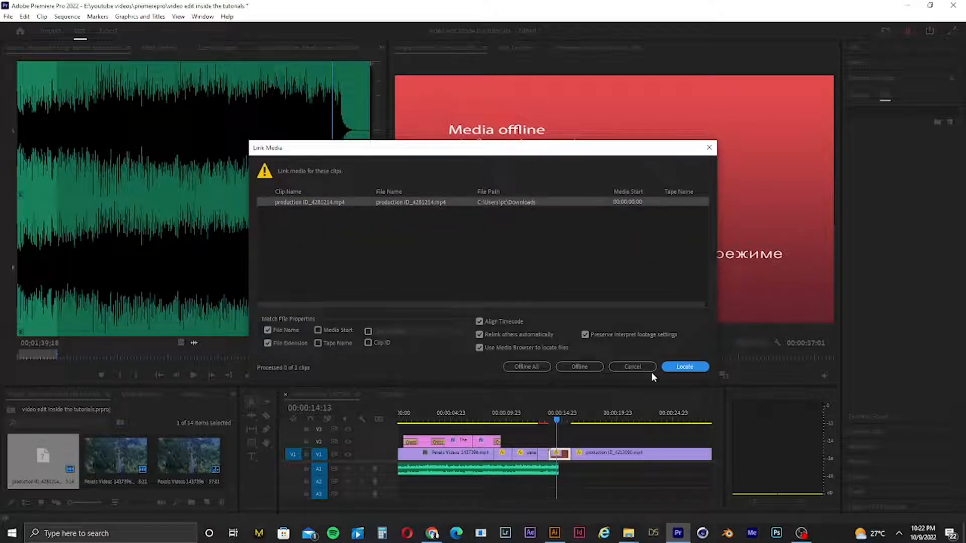
click(638, 368)
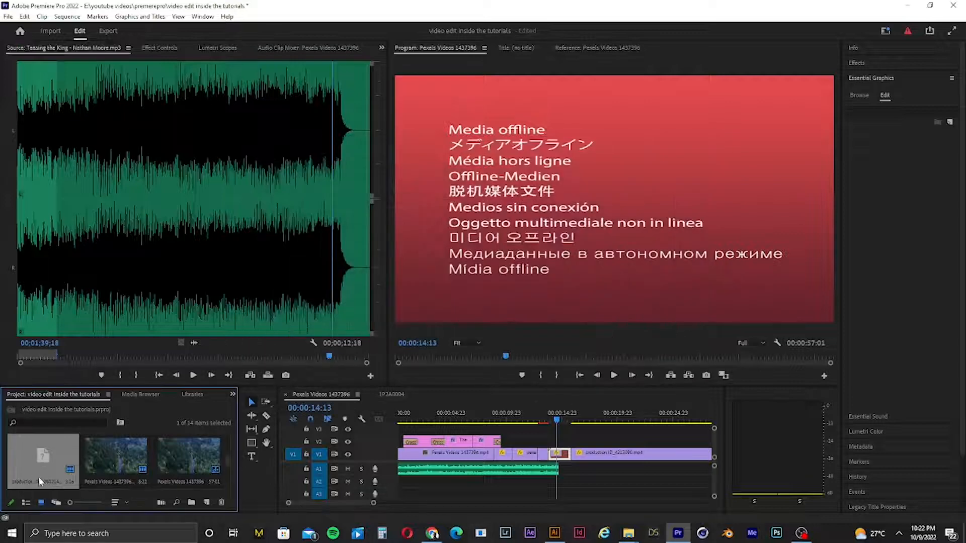
Import the driver video from the Downloads folder and delete the offline production ID_4281214.mp4 together with its references in the sequence.
mouse_move(629, 532)
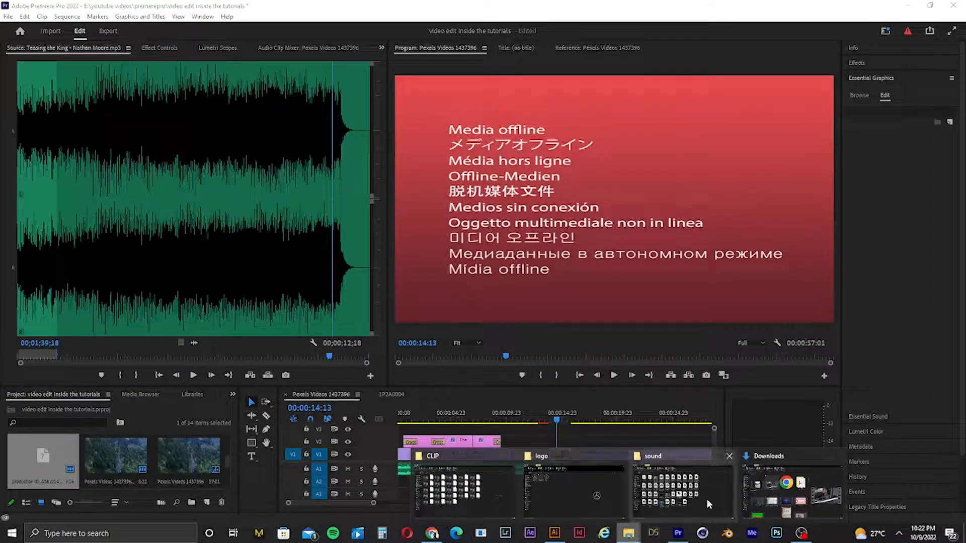
click(787, 492)
drag(315, 200, 46, 463)
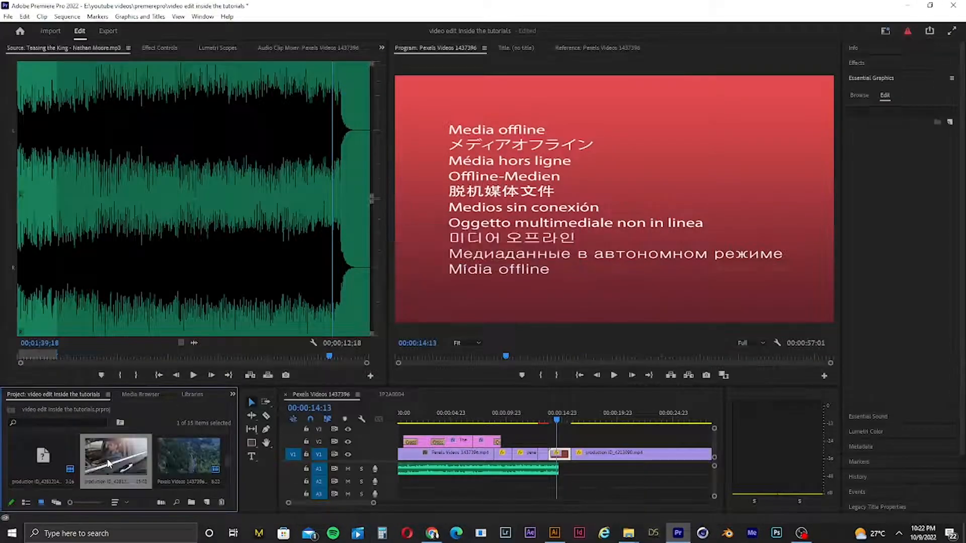
click(55, 457)
key(Delete)
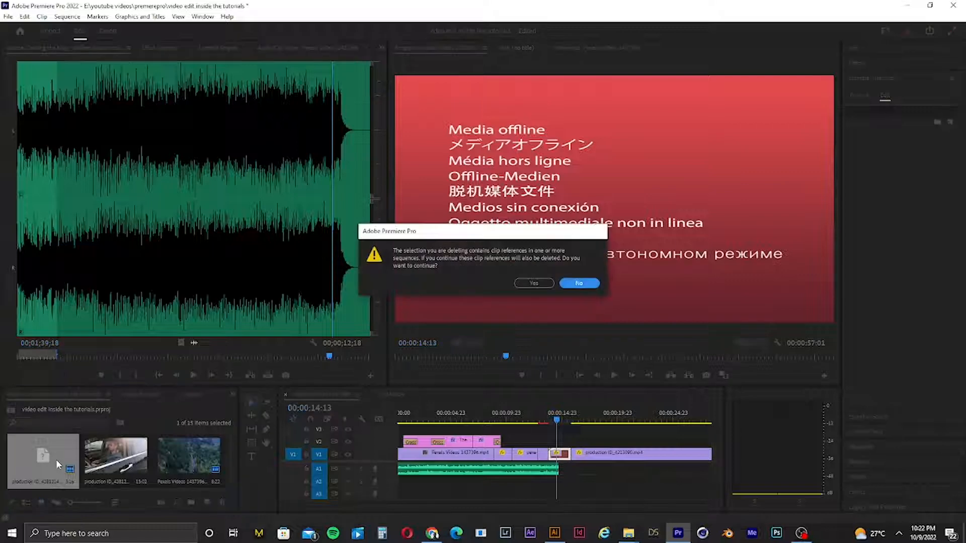
click(550, 285)
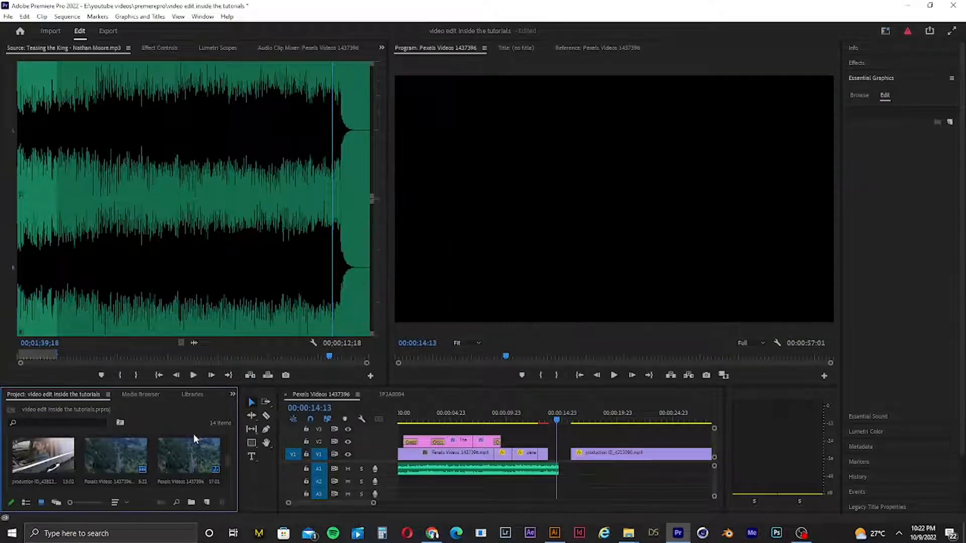
Place production ID_4281214.mp4 on V2 right after the last clip before the gap and set its scale to 200.
click(69, 456)
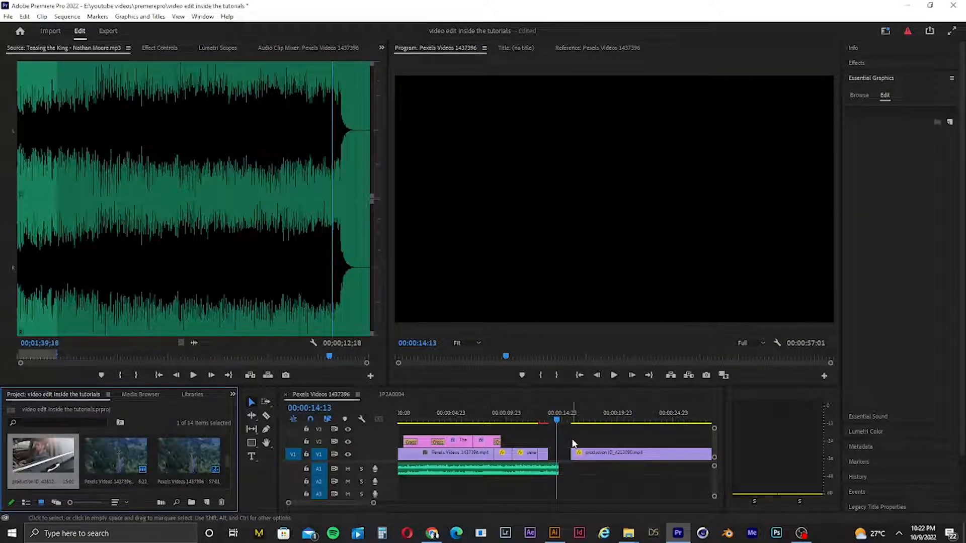
drag(76, 462, 552, 444)
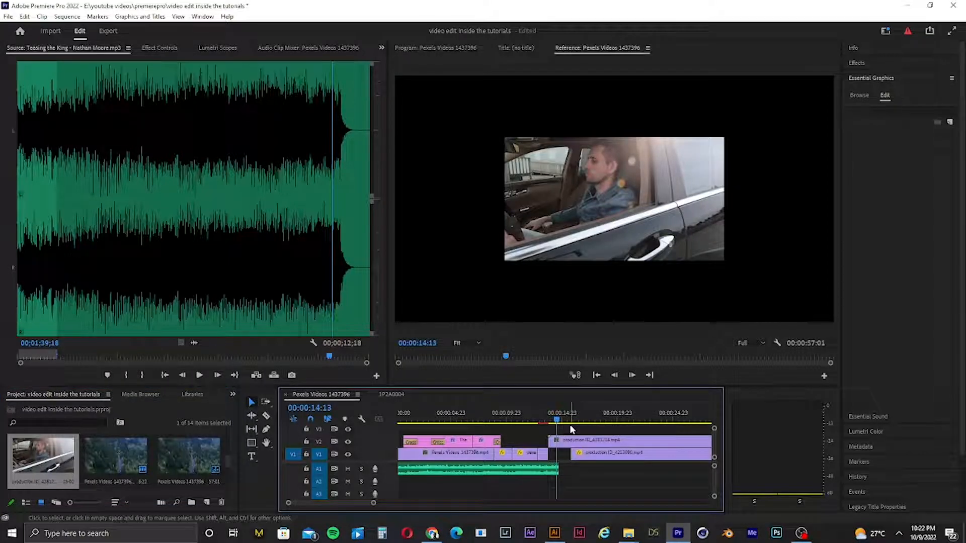
click(567, 444)
click(151, 48)
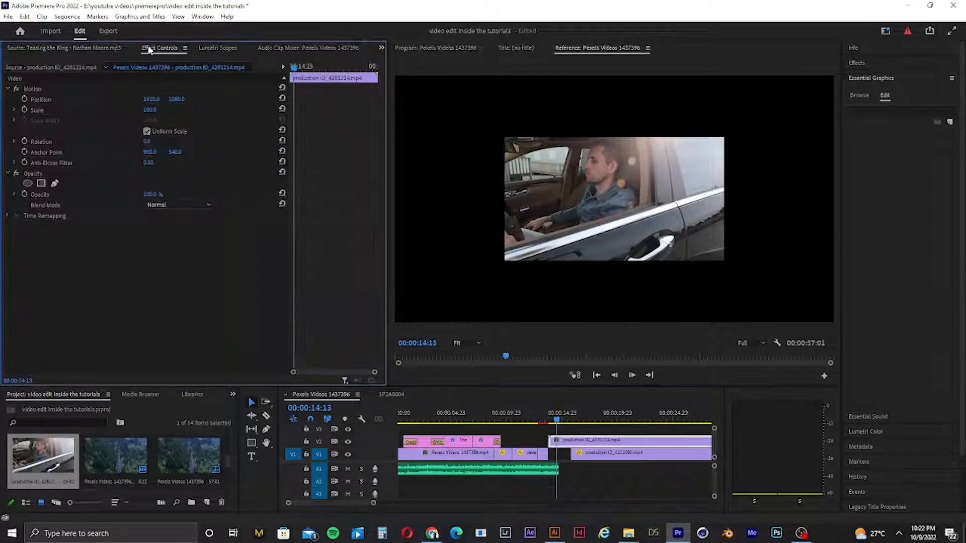
drag(151, 112, 201, 112)
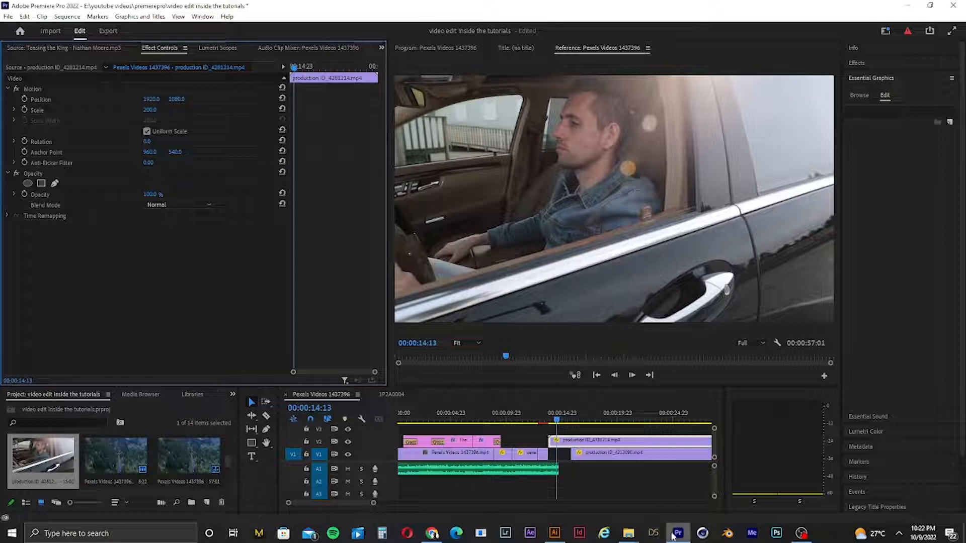
Cut the driver clip where the next V1 clip starts, delete the remainder, and move the kept piece into the V1 gap.
click(547, 421)
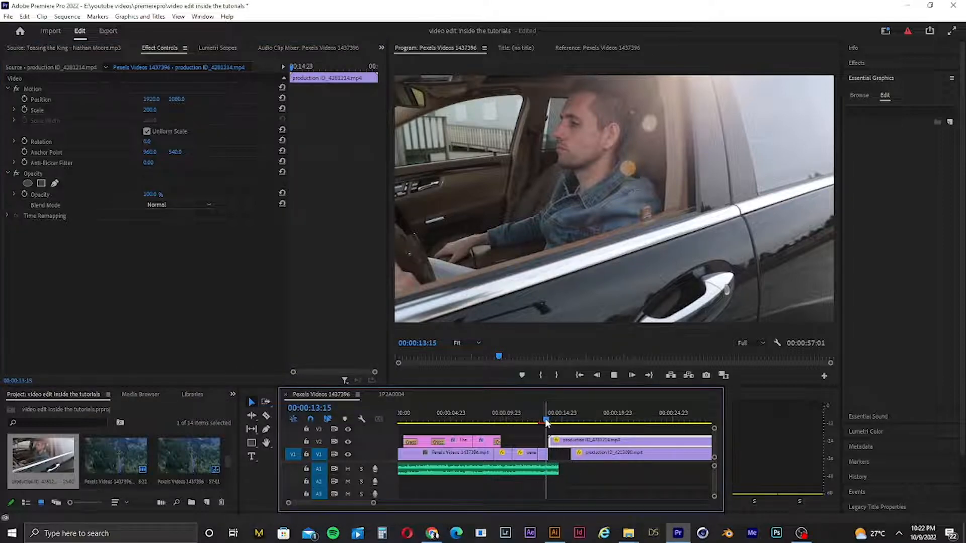
key(space)
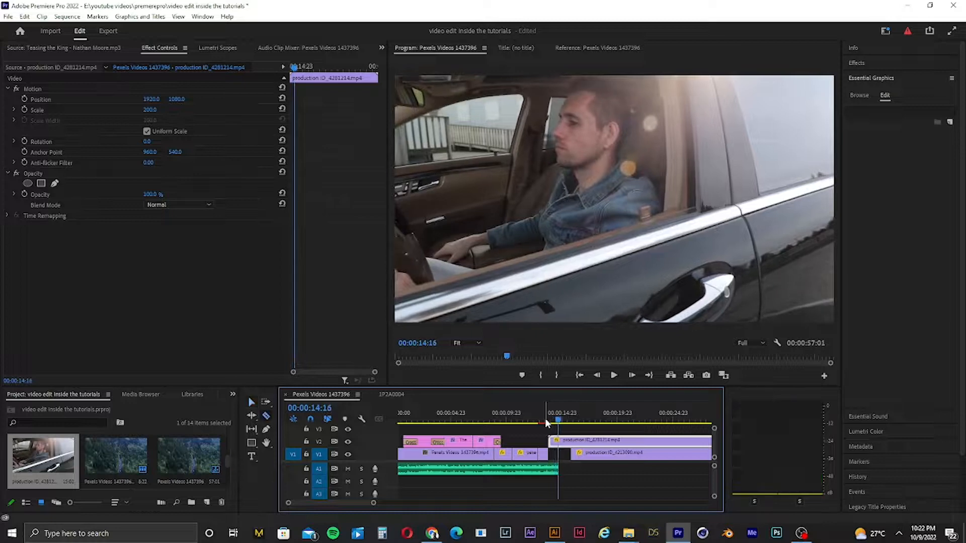
click(572, 445)
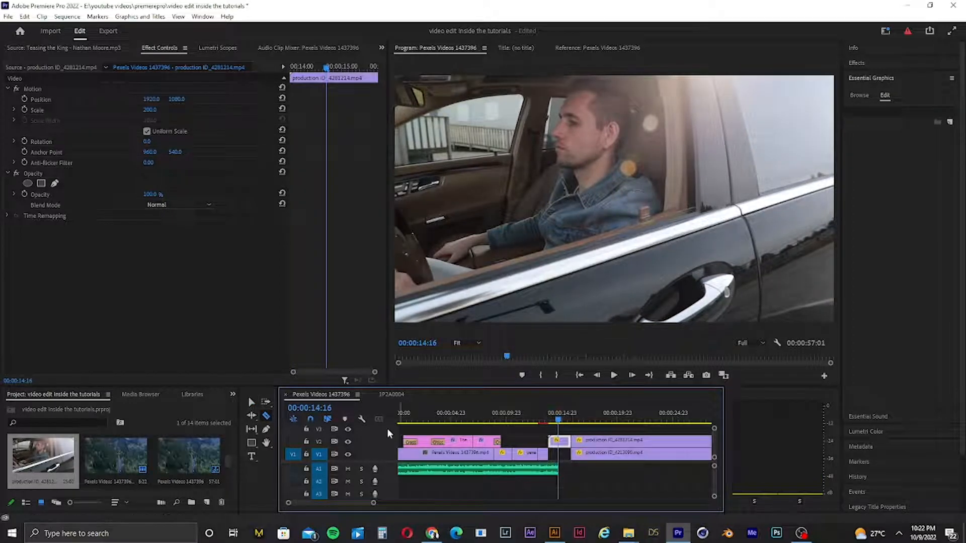
click(251, 402)
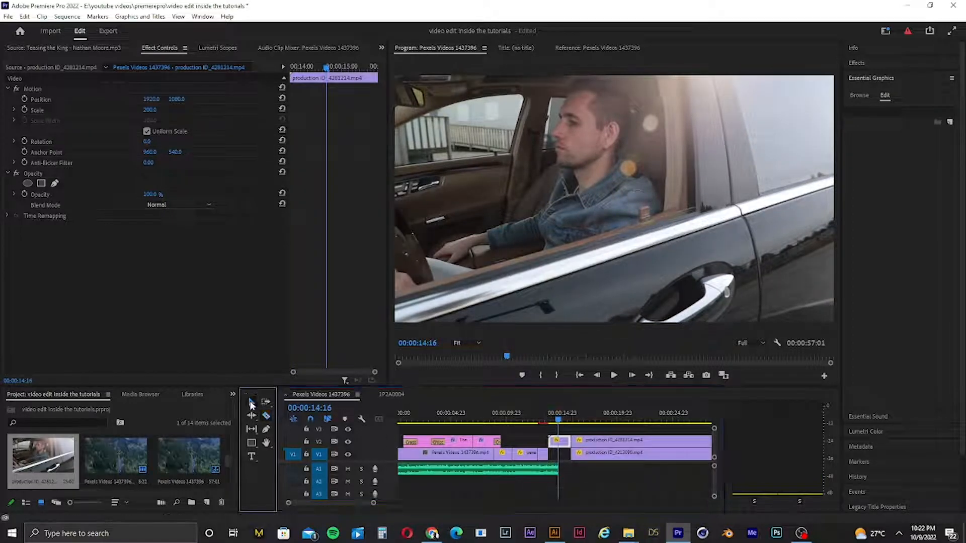
click(598, 442)
key(Delete)
drag(562, 443, 547, 418)
key(space)
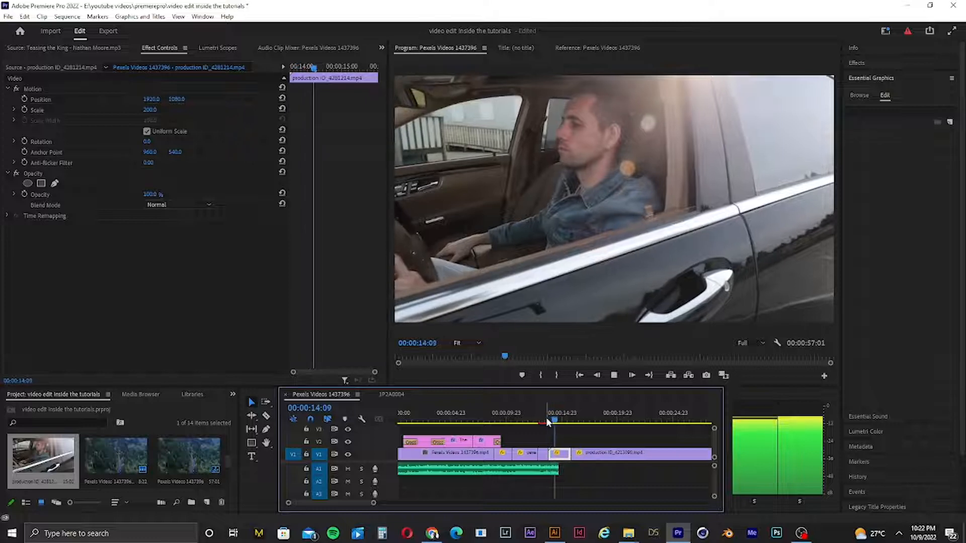
key(space)
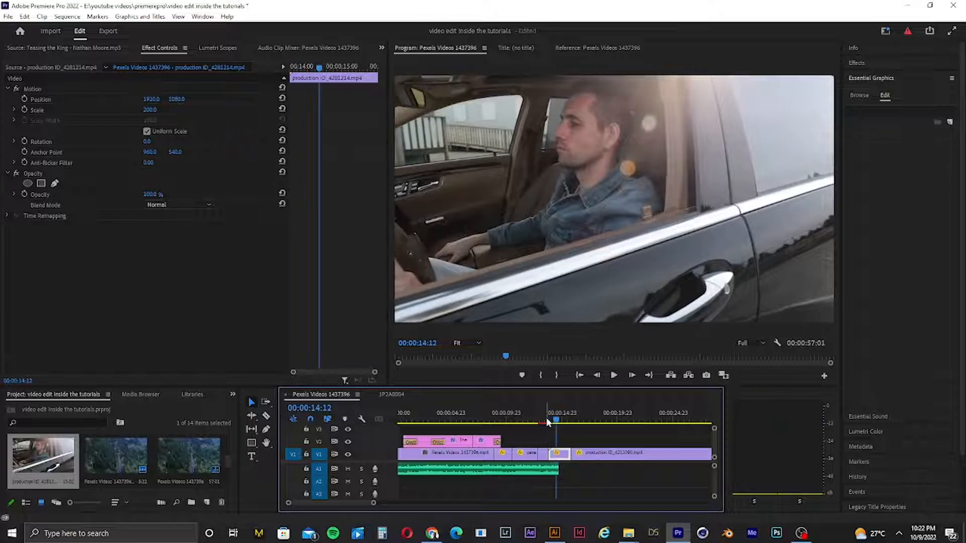
Set the speed of the driver clip production ID_4281214.mp4 on V1 to 180%.
click(562, 455)
click(559, 455)
right_click(555, 455)
click(524, 457)
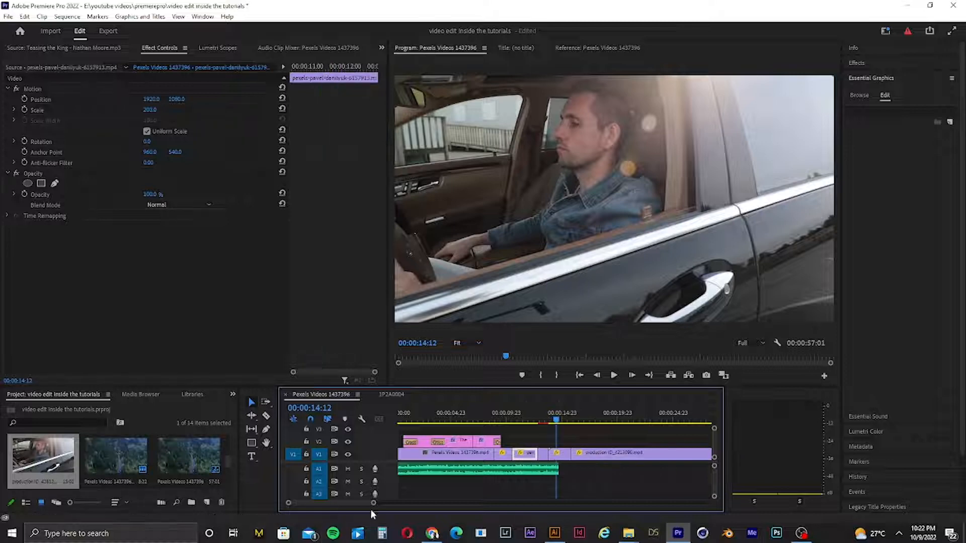
drag(373, 505, 335, 504)
click(572, 455)
right_click(572, 459)
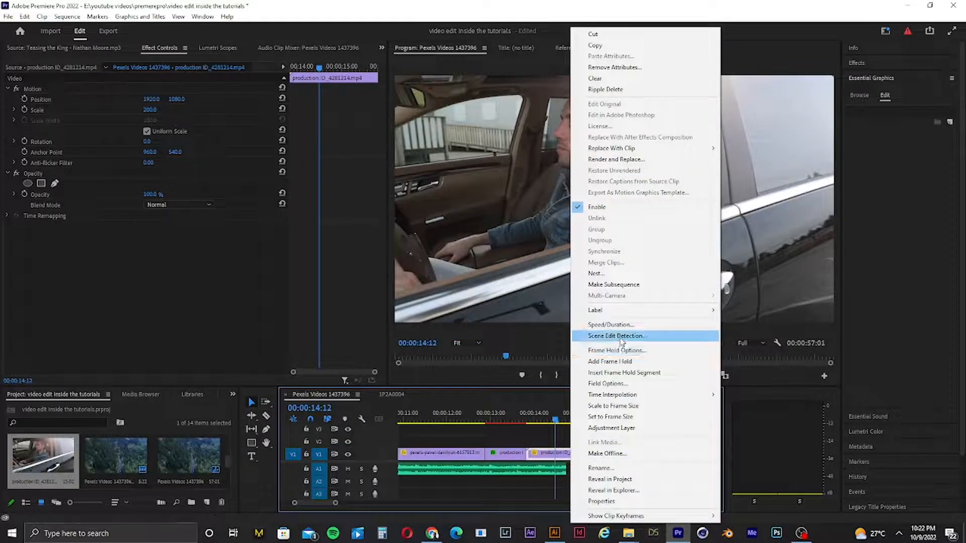
click(620, 327)
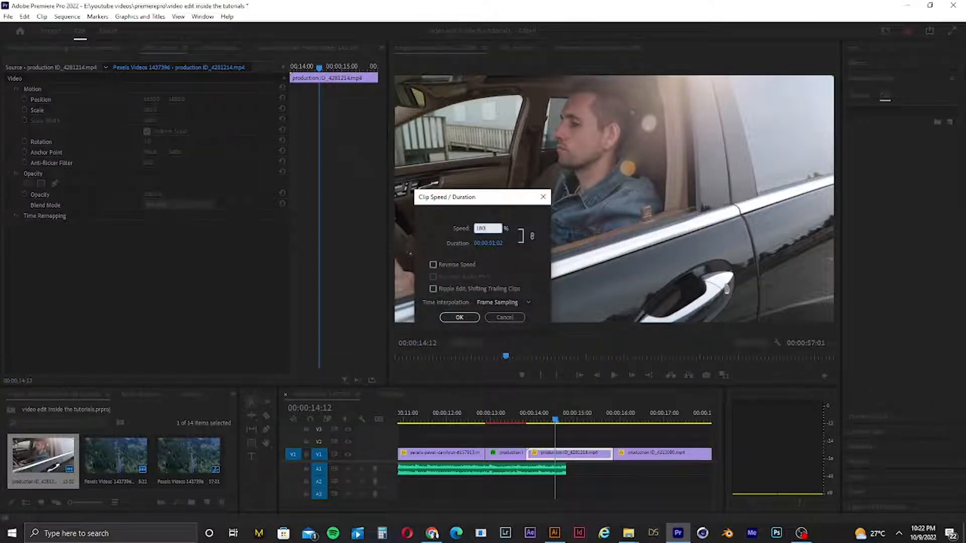
text(180)
key(Return)
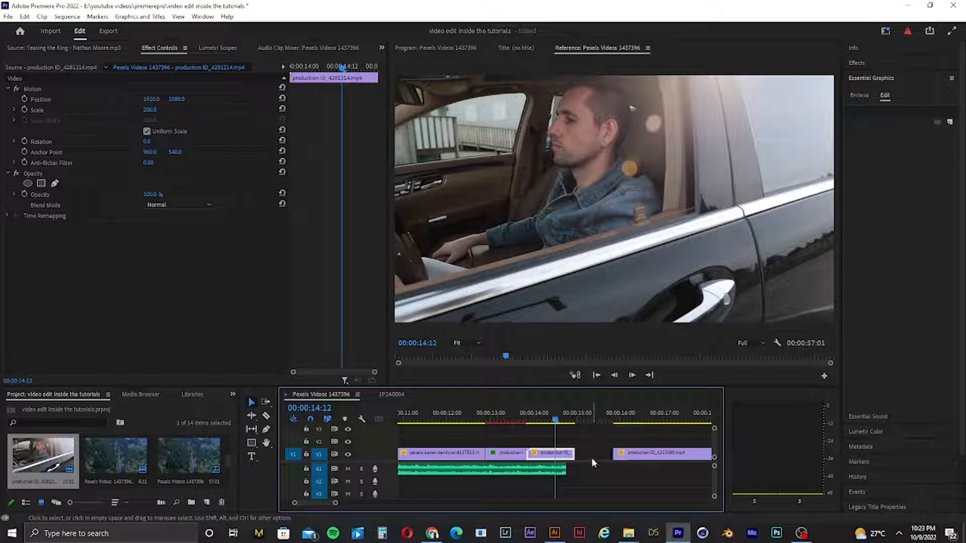
Play back the sequence from the car interior shot through the sped-up driver clip to check the pacing.
drag(335, 503, 382, 505)
click(482, 420)
drag(482, 420, 476, 420)
key(space)
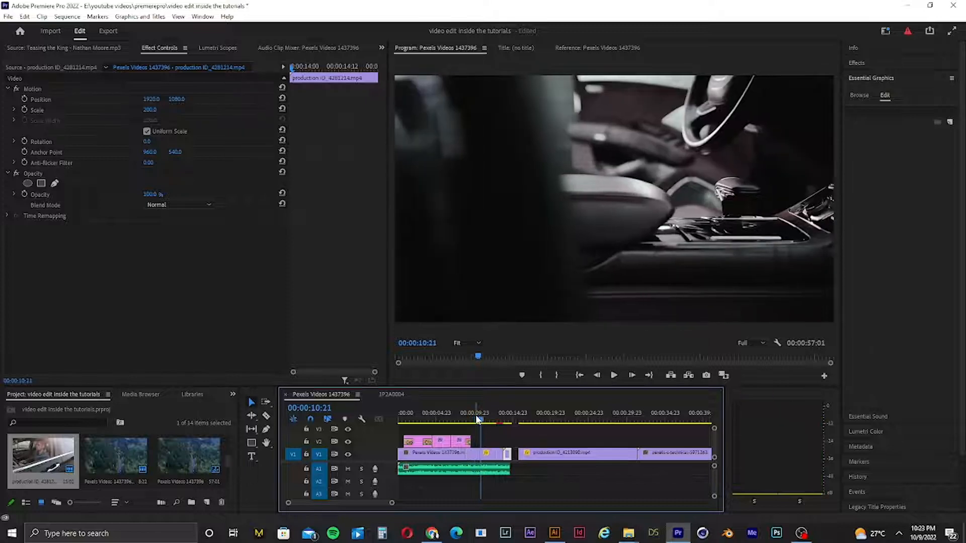
key(space)
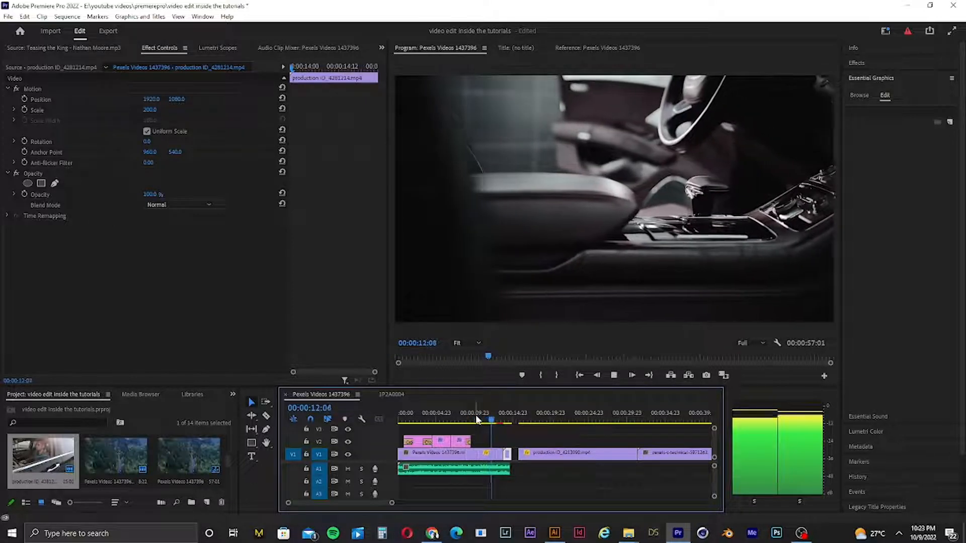
key(space)
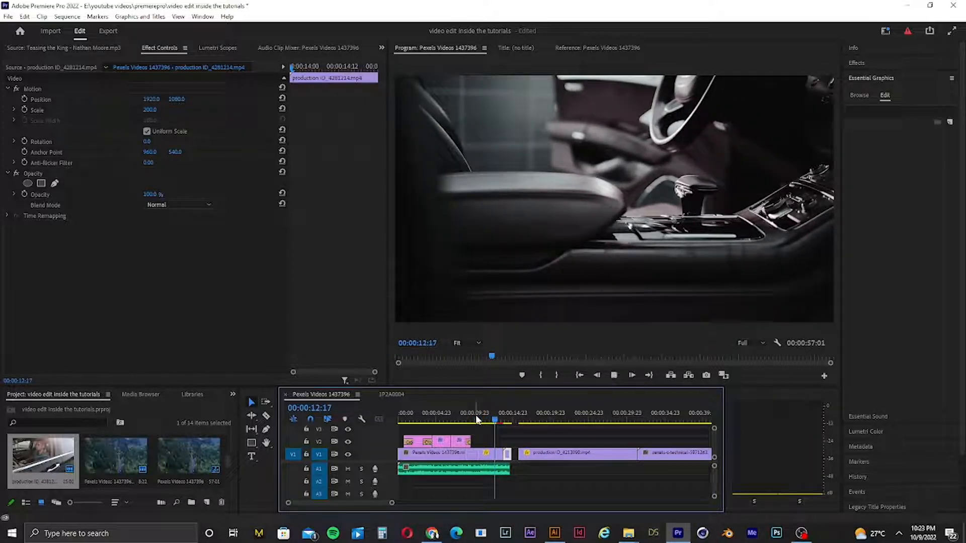
key(space)
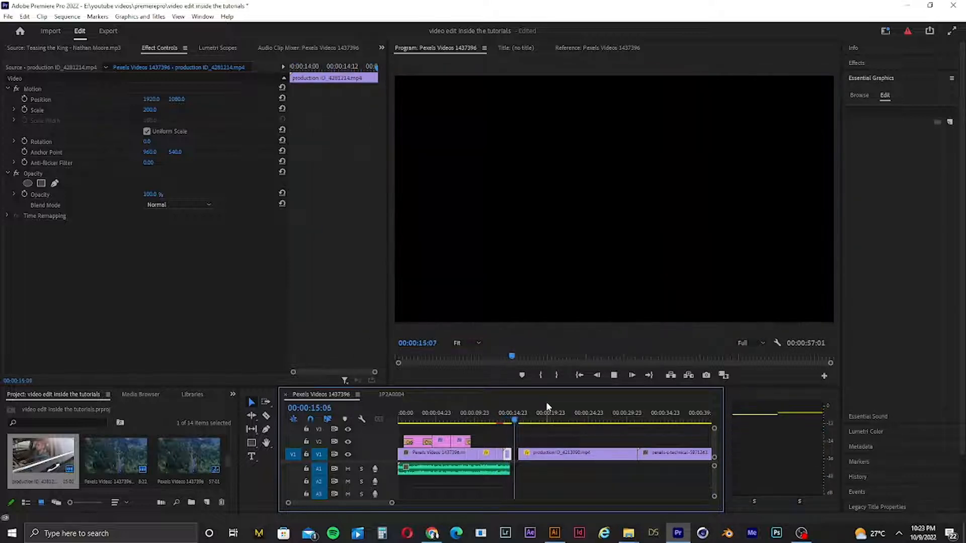
key(space)
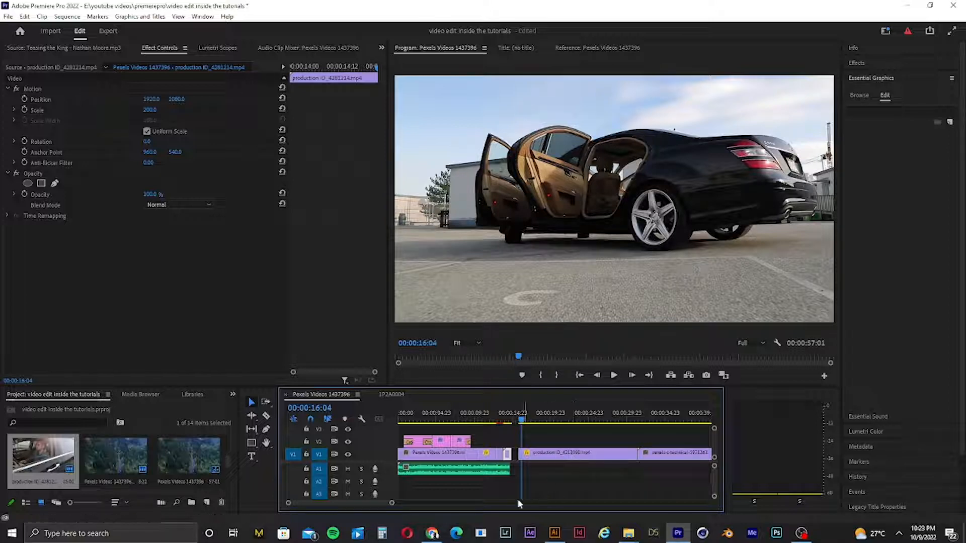
Ripple delete the gap between the driver clip and production ID_4213090.mp4 on V1.
drag(392, 503, 378, 503)
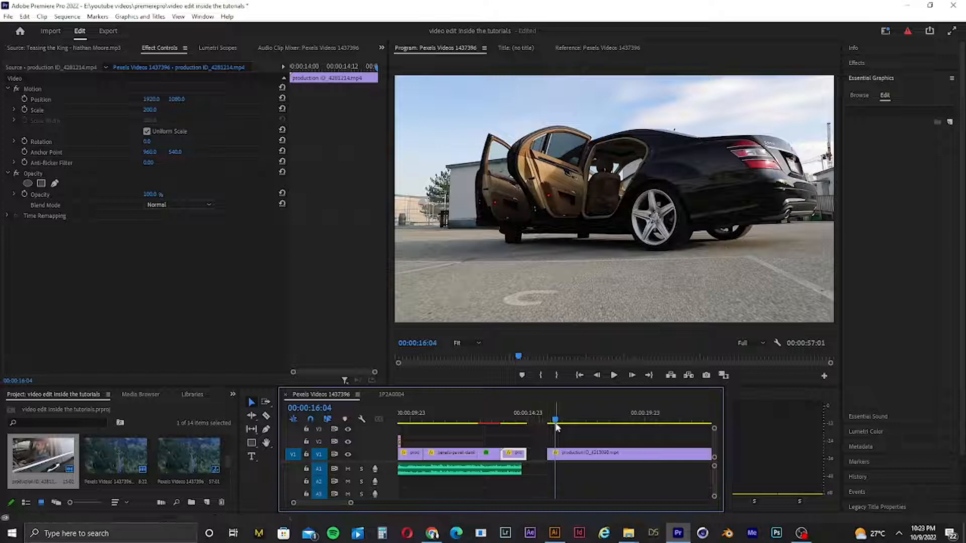
drag(539, 422, 527, 426)
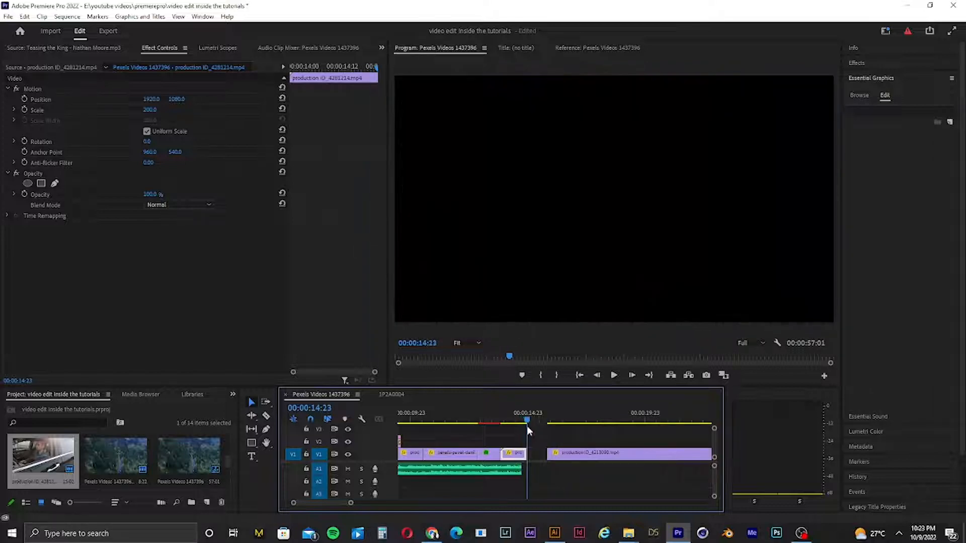
right_click(537, 459)
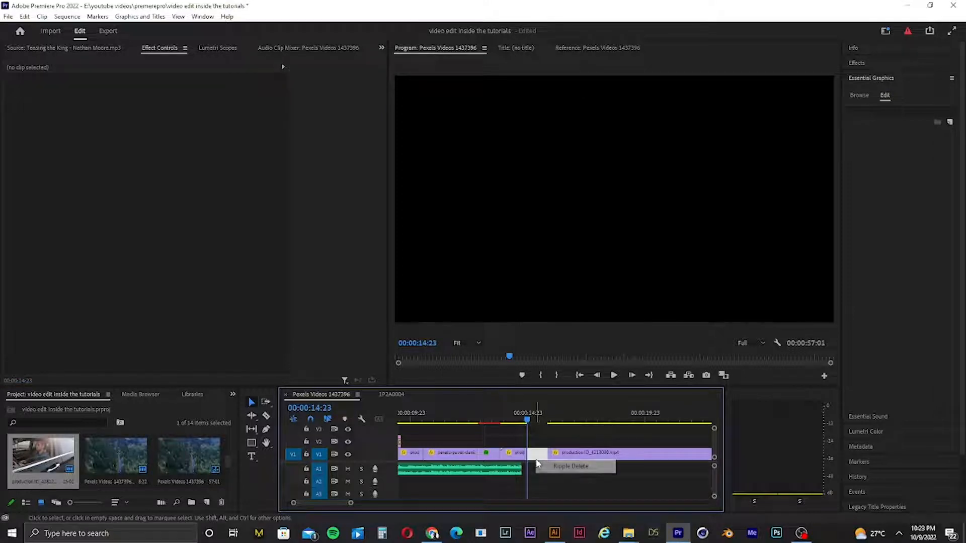
click(553, 468)
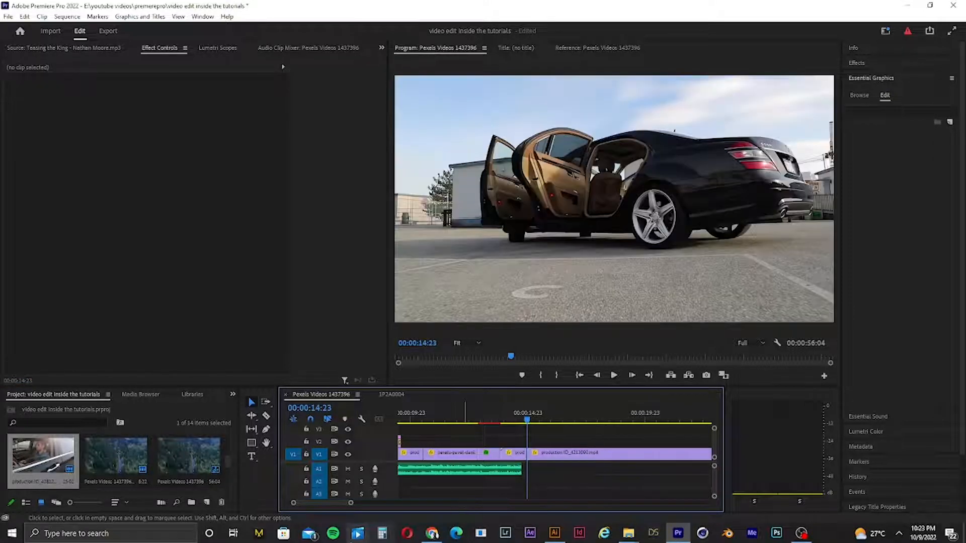
Review the open-door car shot and split production ID_4213090.mp4 at about 00:00:18:09.
drag(350, 507, 421, 514)
key(space)
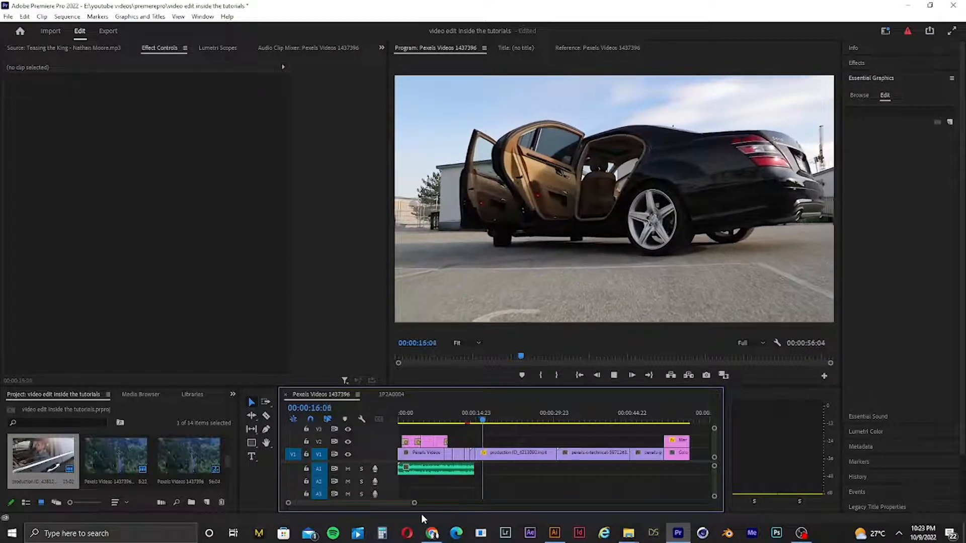
key(space)
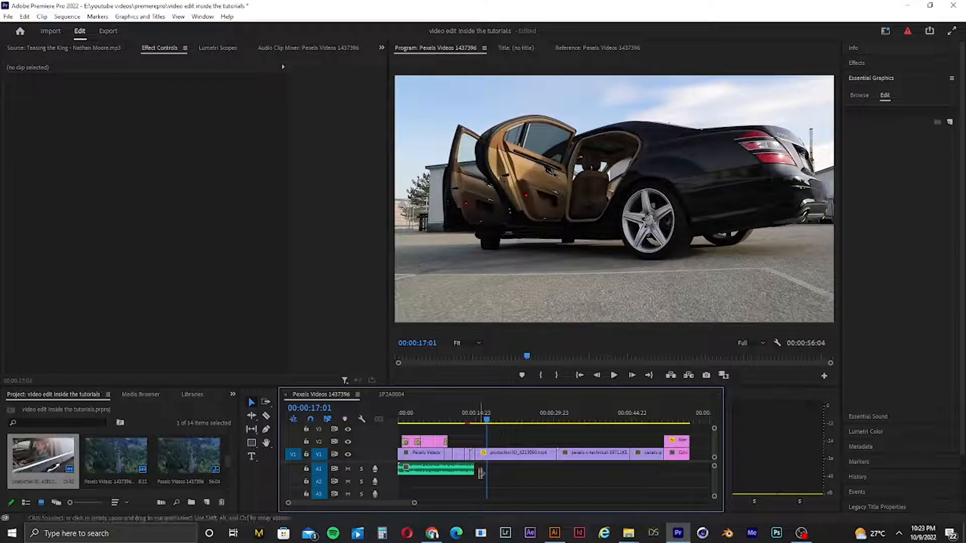
drag(488, 425, 475, 419)
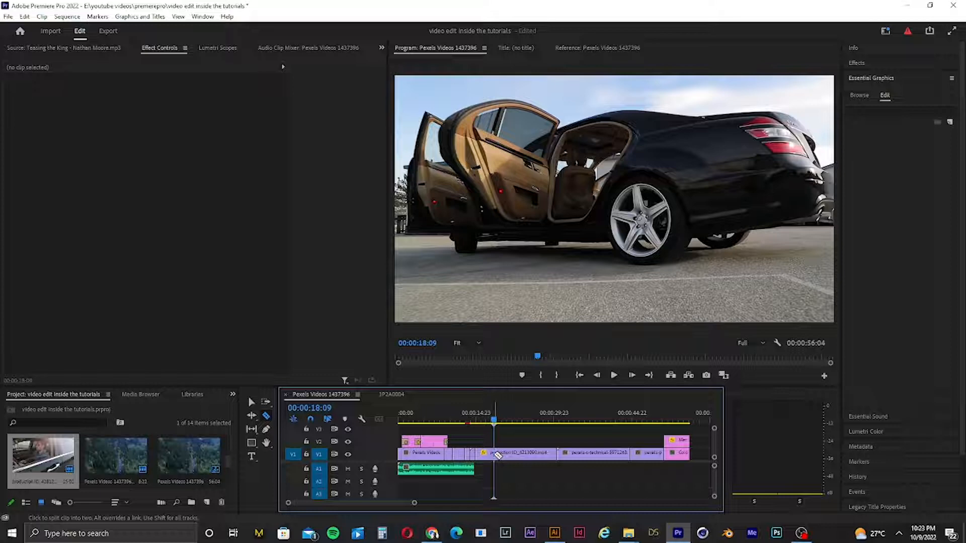
key(space)
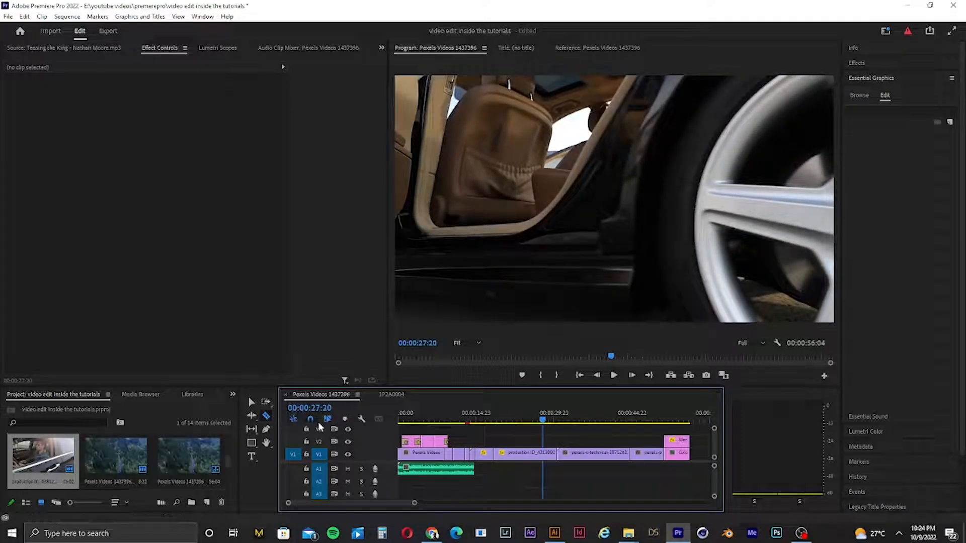
Set the speed of the second part of production ID_4213090.mp4 to 300%.
click(251, 402)
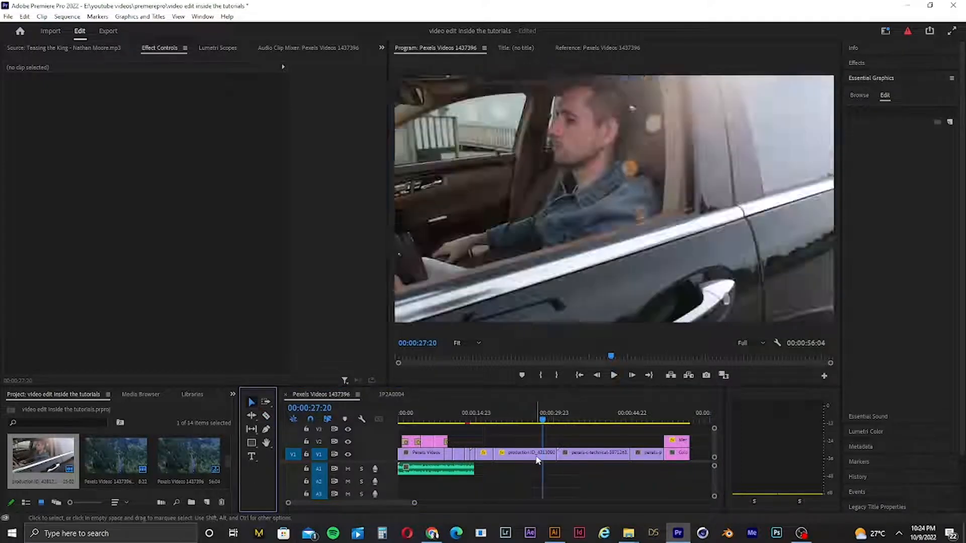
right_click(537, 459)
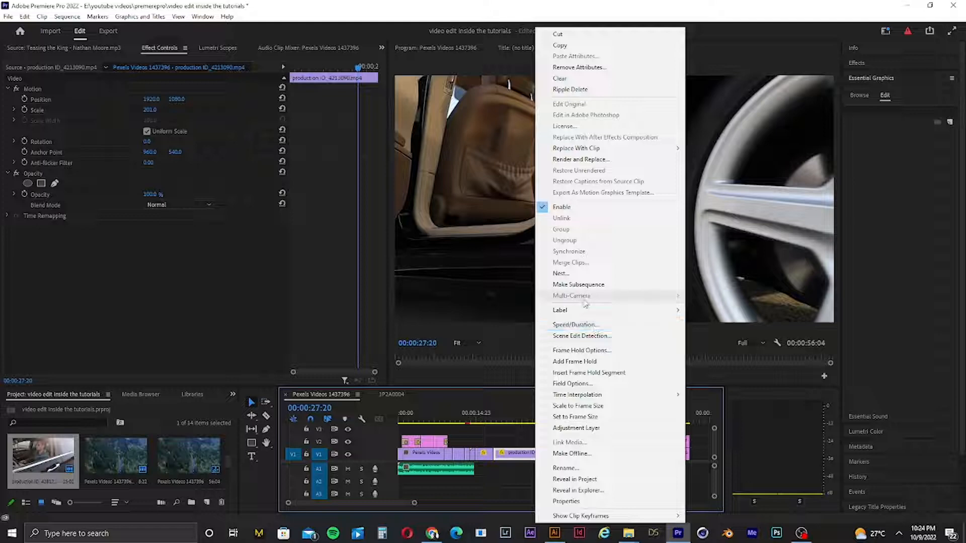
click(575, 325)
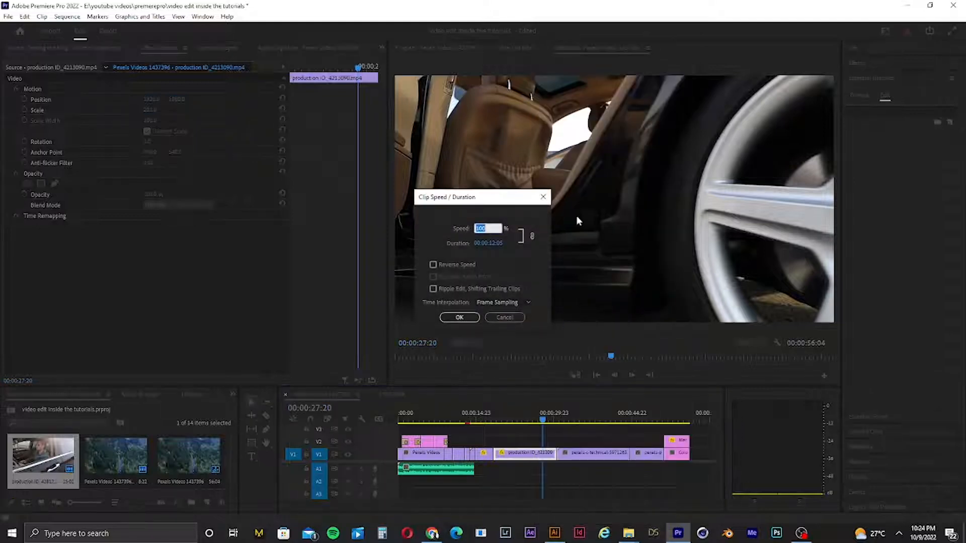
text(300)
key(Return)
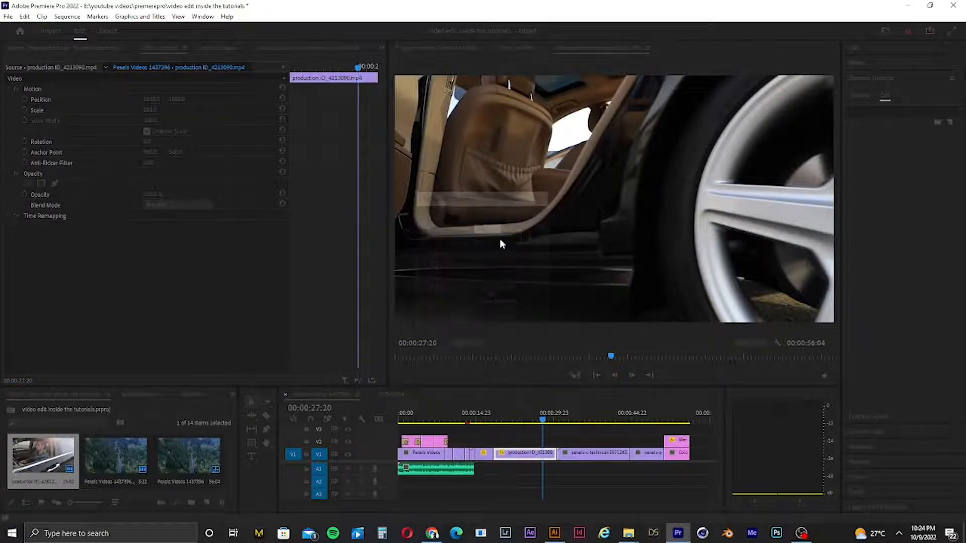
Play back the sped-up wheel shot, and replay from the driver clip at about 00:00:13:15 to check the pacing.
drag(542, 421, 491, 424)
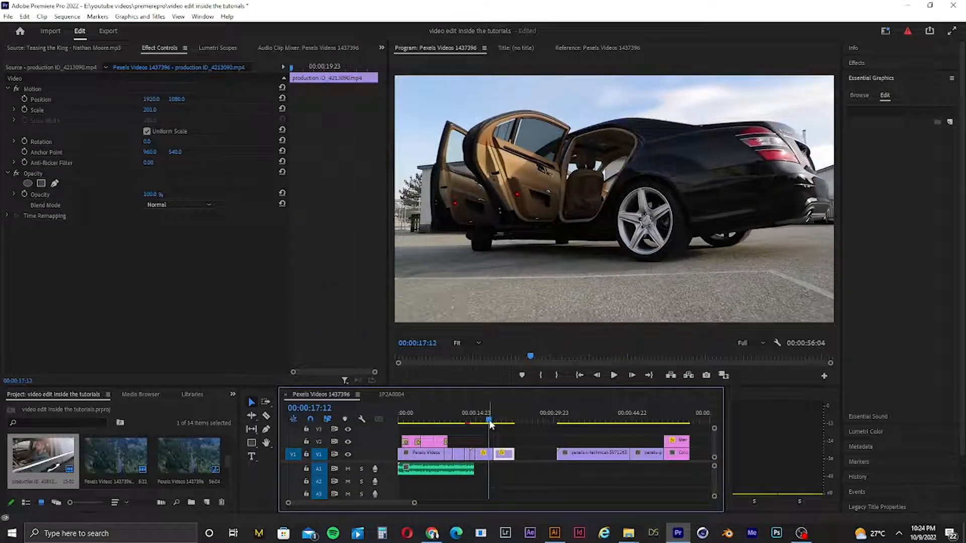
key(space)
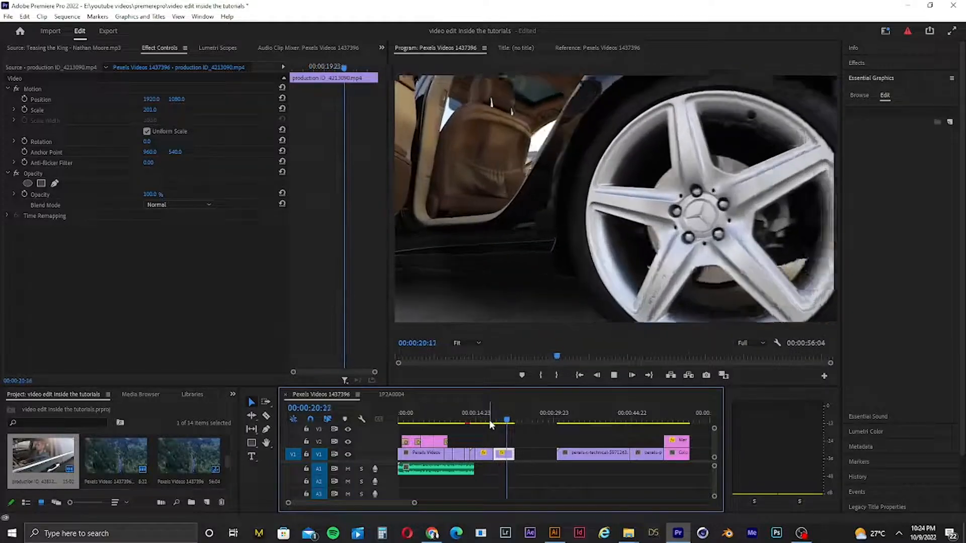
key(space)
click(511, 421)
drag(511, 422, 470, 422)
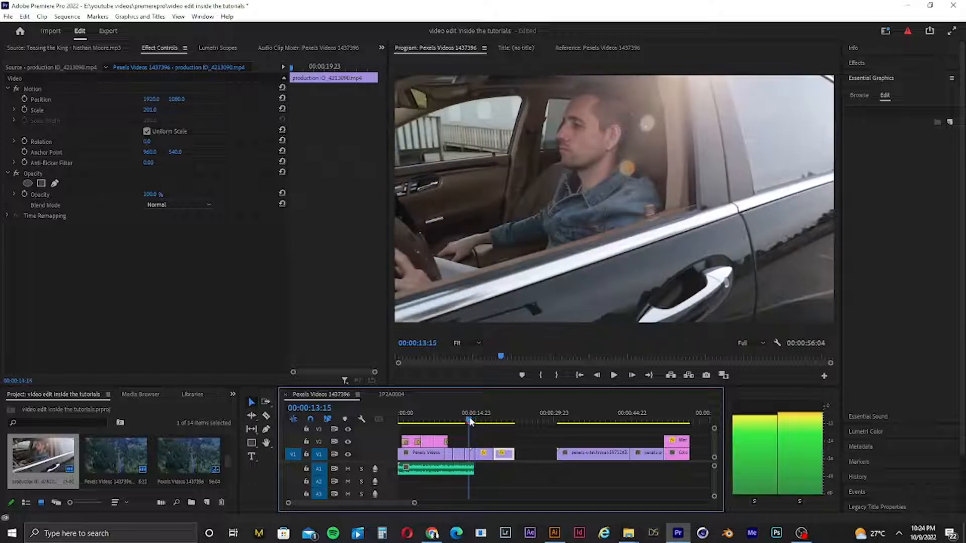
key(space)
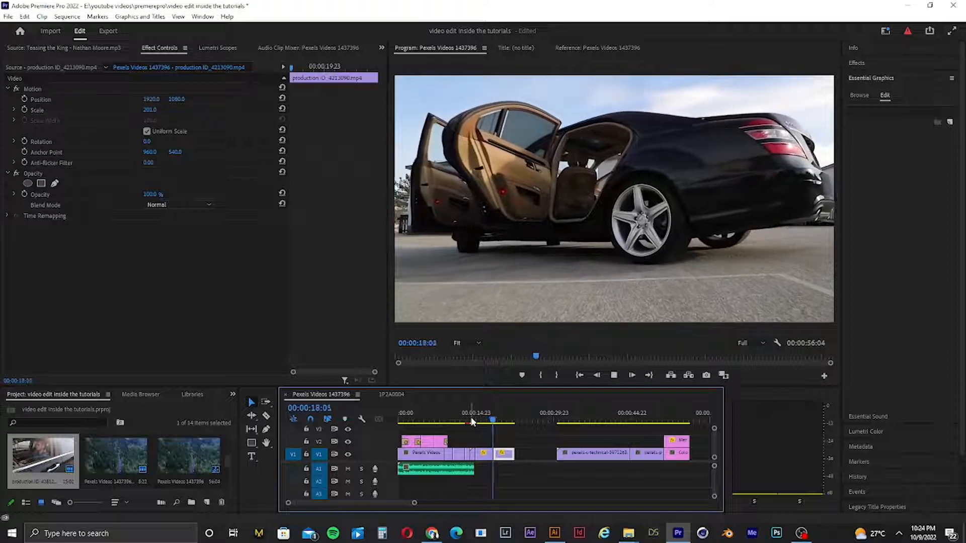
Increase the speed of the second part of production ID_4213090.mp4 further.
key(space)
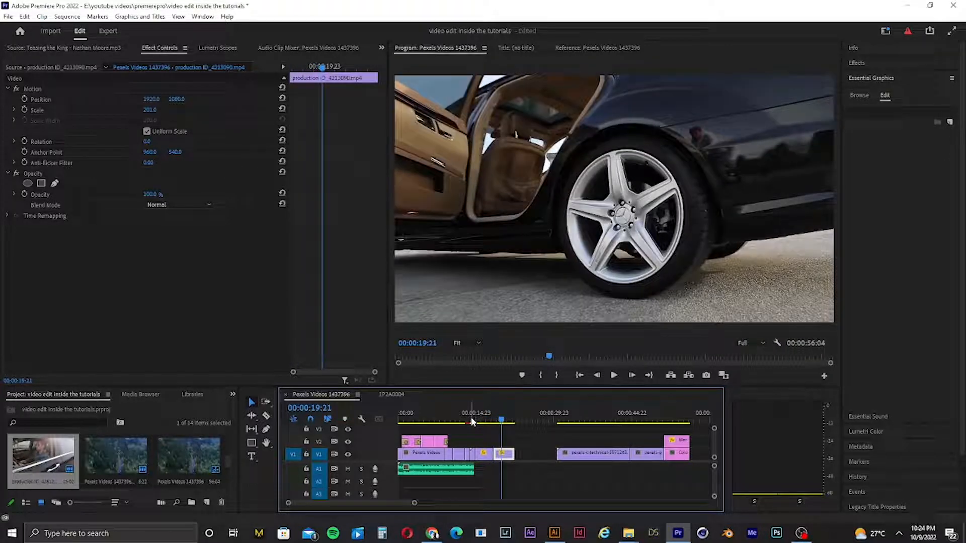
right_click(499, 454)
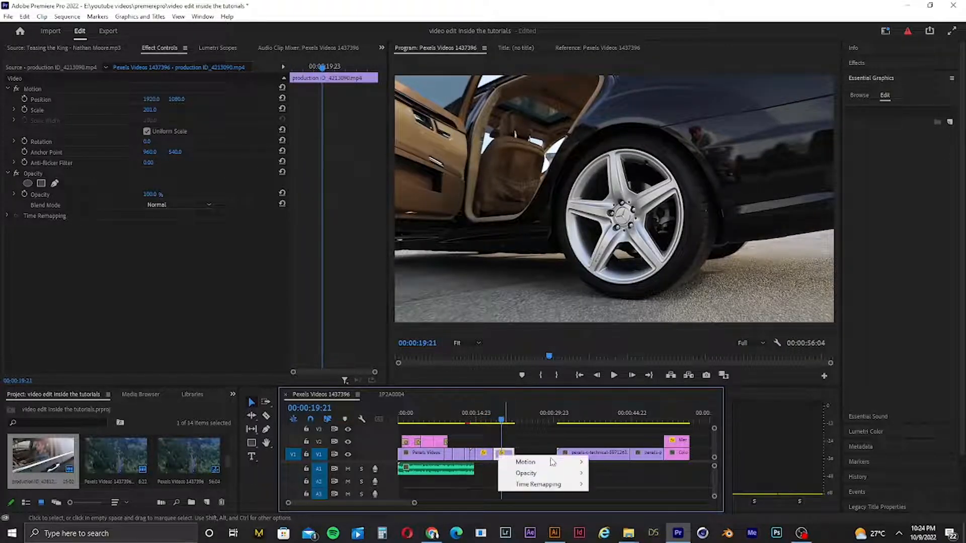
click(499, 457)
right_click(500, 456)
click(486, 471)
drag(413, 503, 381, 503)
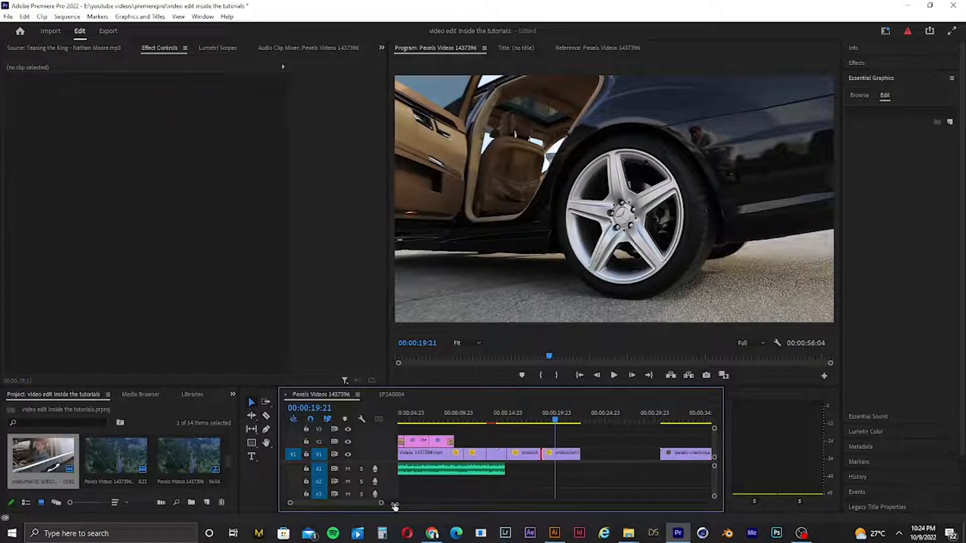
click(562, 455)
right_click(562, 457)
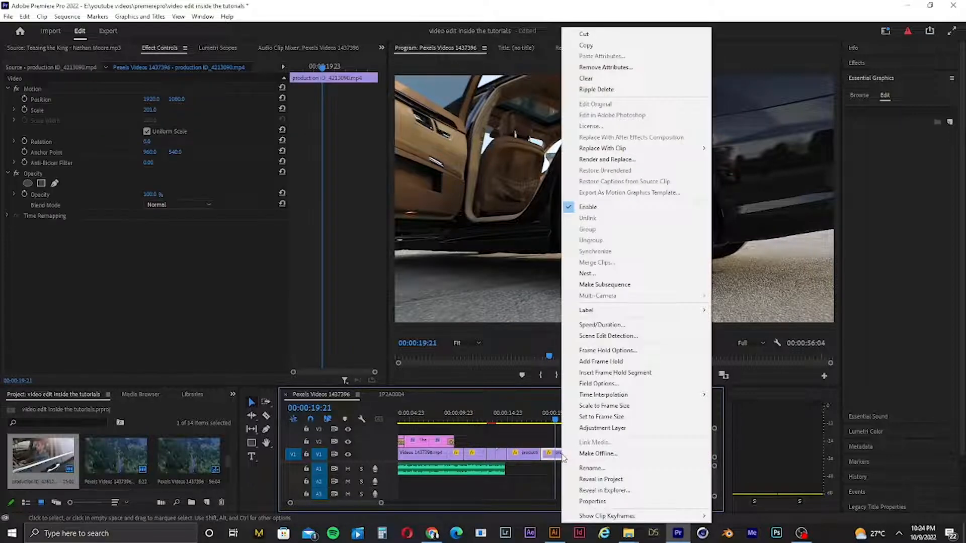
click(617, 328)
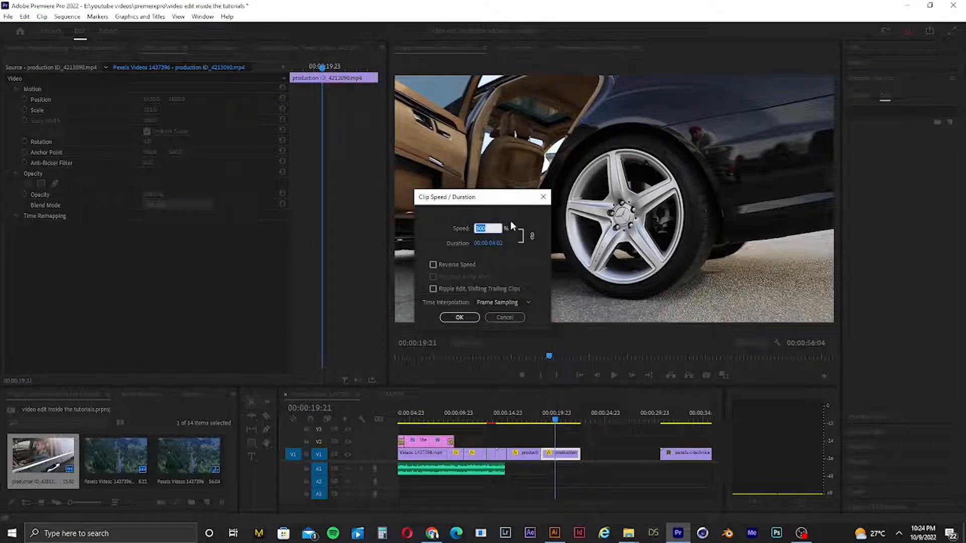
key(Return)
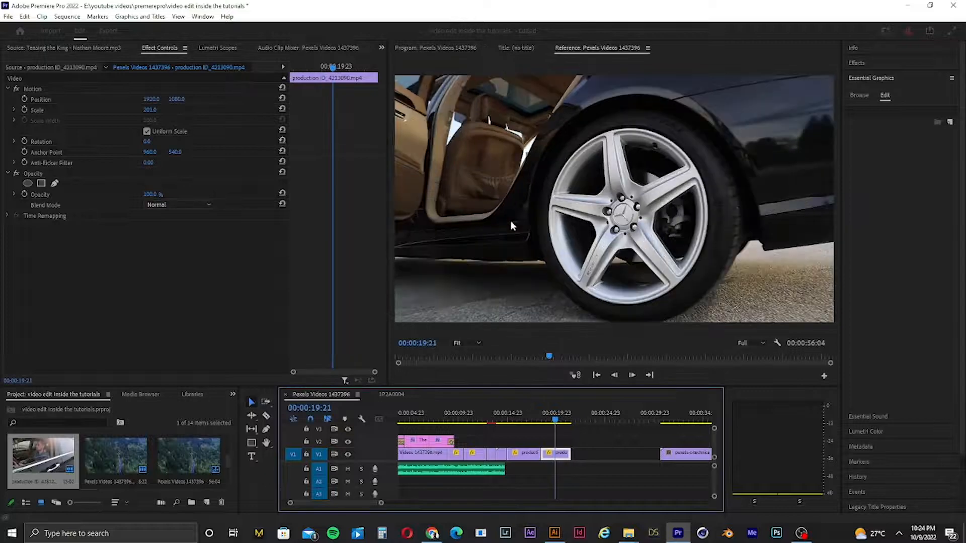
Play back the faster wheel shot and ripple delete the gap after it on V1.
drag(554, 419, 540, 421)
key(space)
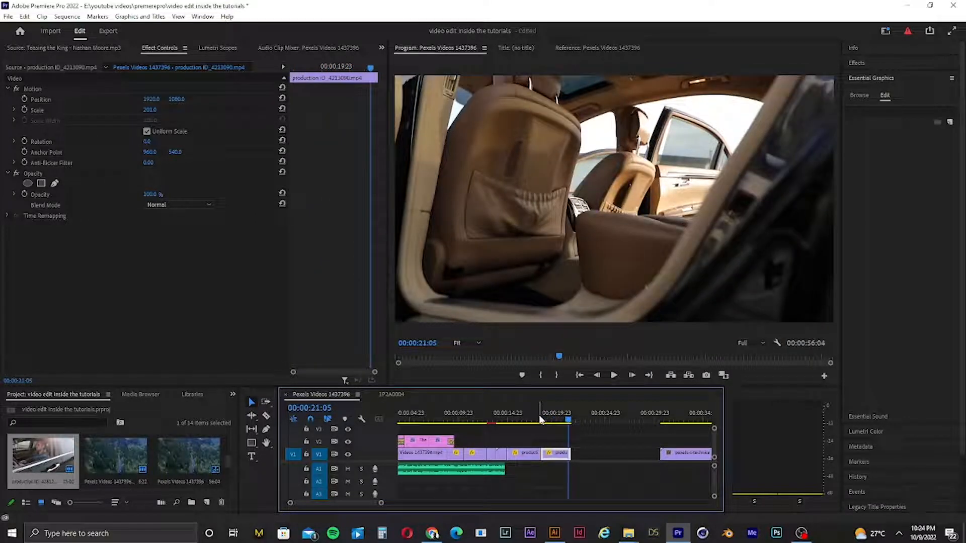
click(587, 456)
right_click(587, 456)
click(606, 467)
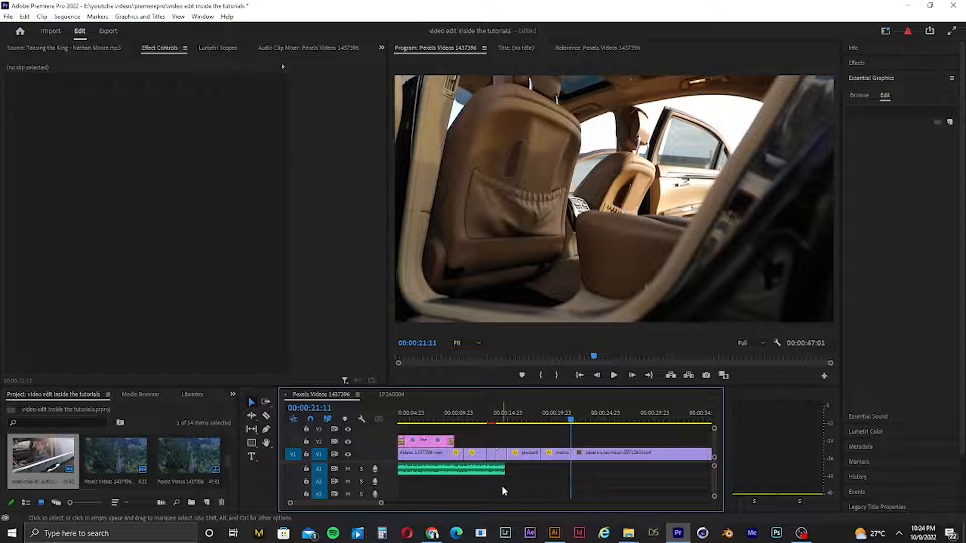
Load the Wager With Angels music track from the project into the Source Monitor.
drag(382, 504, 443, 506)
drag(225, 460, 228, 485)
click(102, 475)
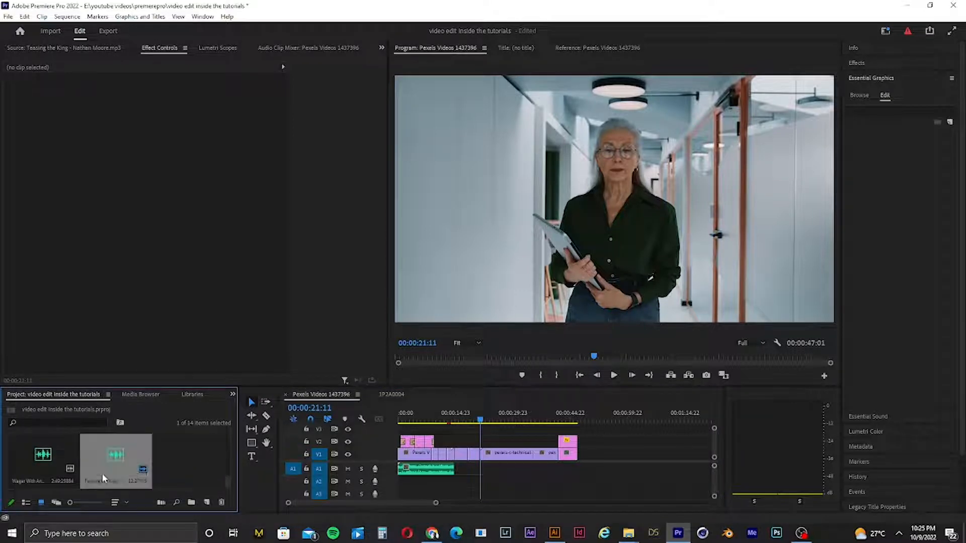
double_click(106, 468)
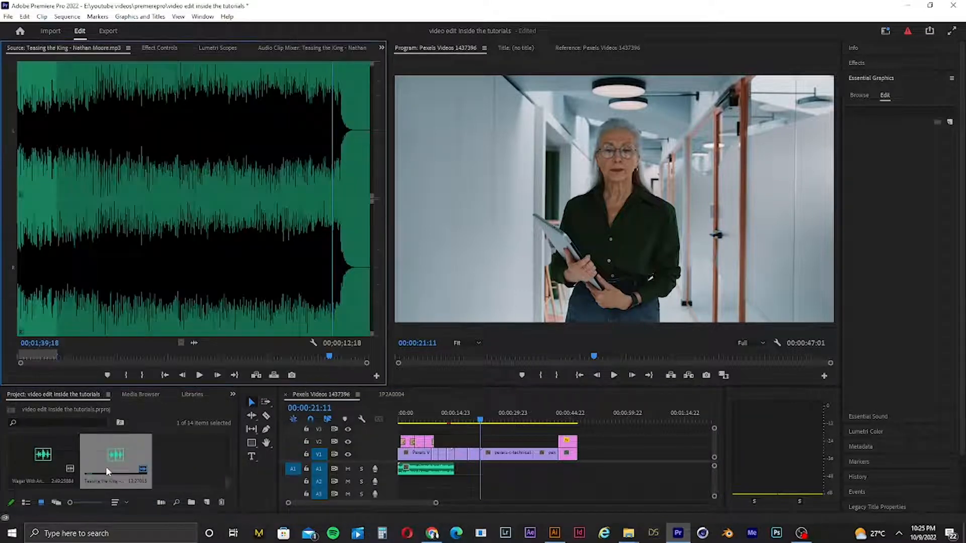
double_click(61, 461)
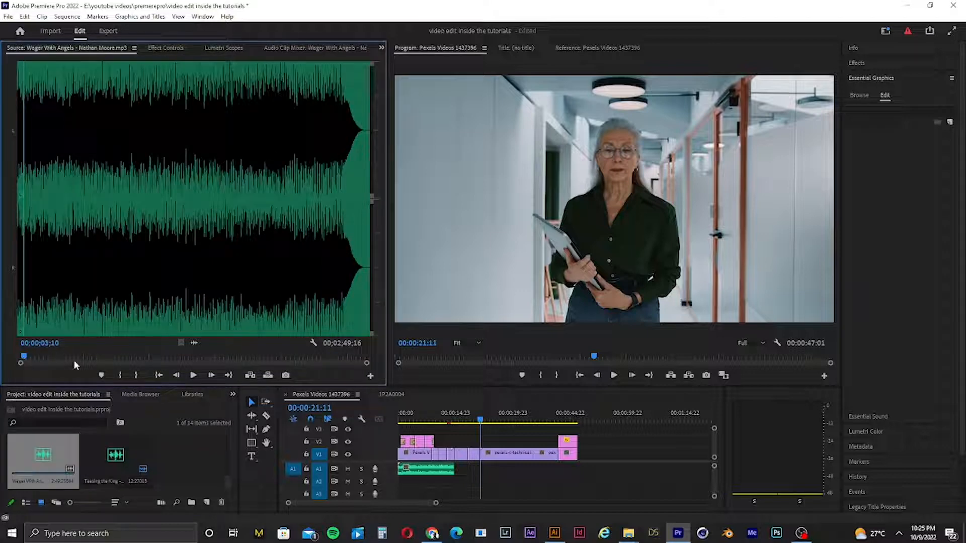
Preview Wager With Angels from its beginning and place its audio on A1 at 00:00:21:11.
drag(27, 358, 2, 361)
key(space)
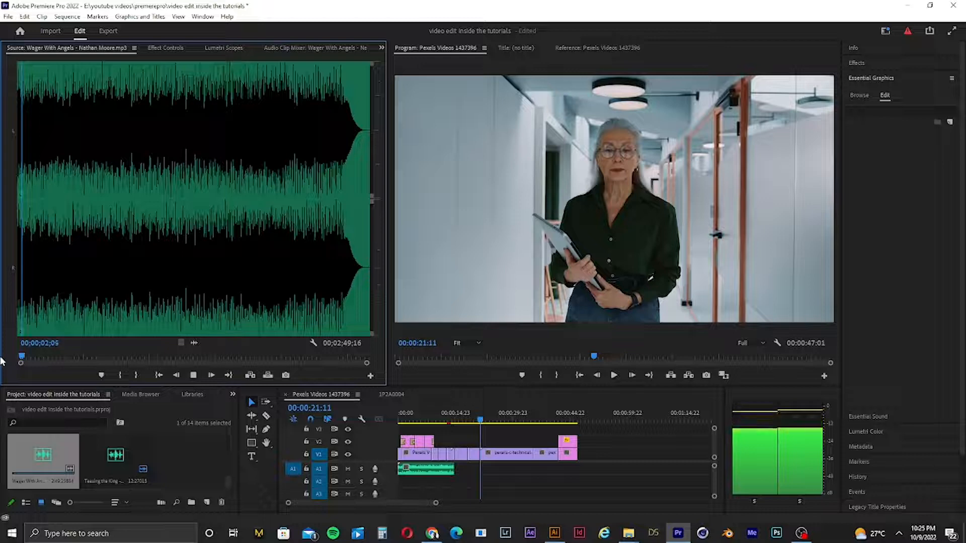
key(space)
drag(74, 358, 216, 311)
drag(194, 343, 482, 471)
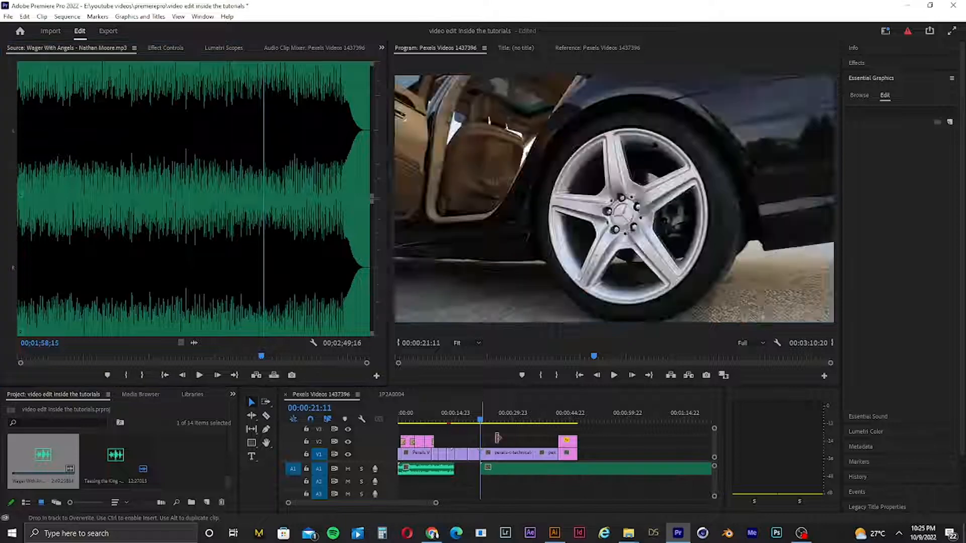
Play the hallway clip of the woman and split it at 00:00:24:18.
key(space)
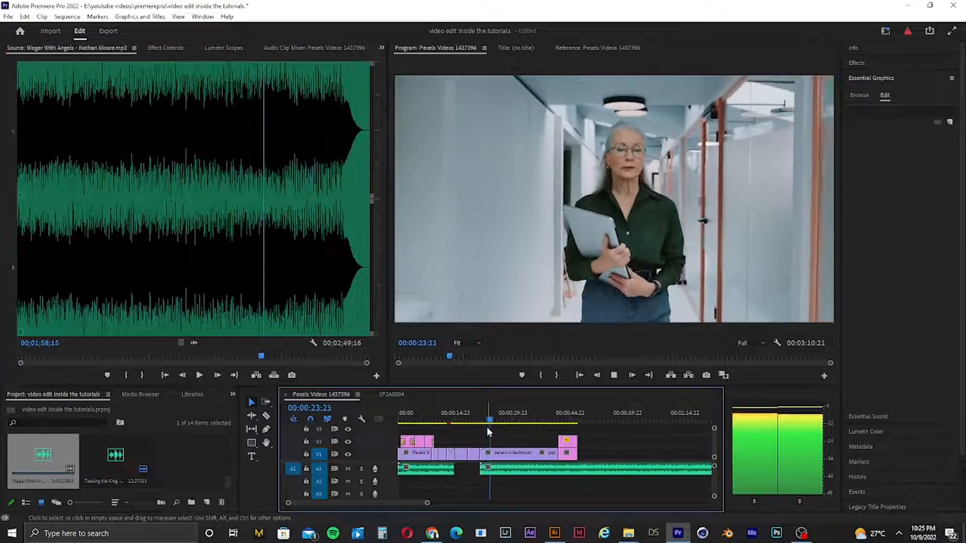
key(space)
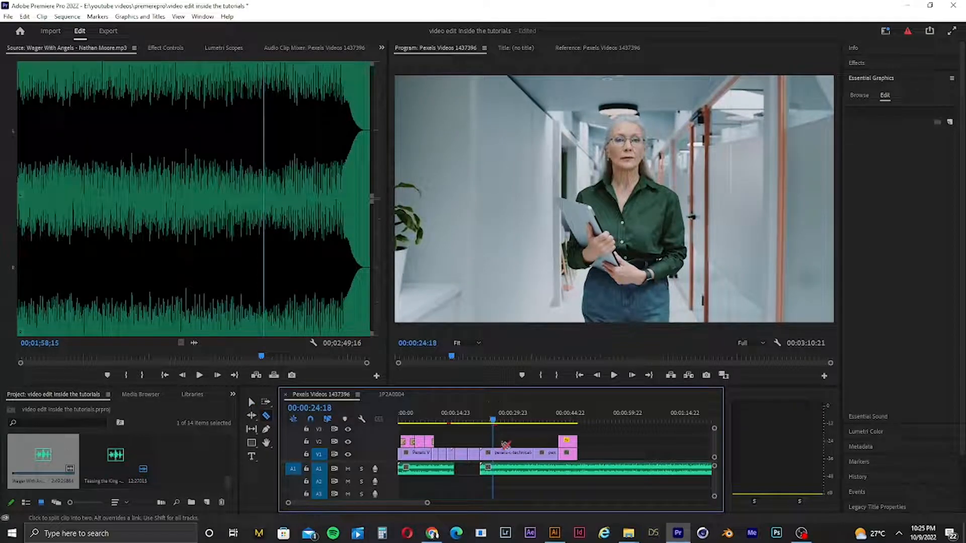
drag(427, 504, 410, 507)
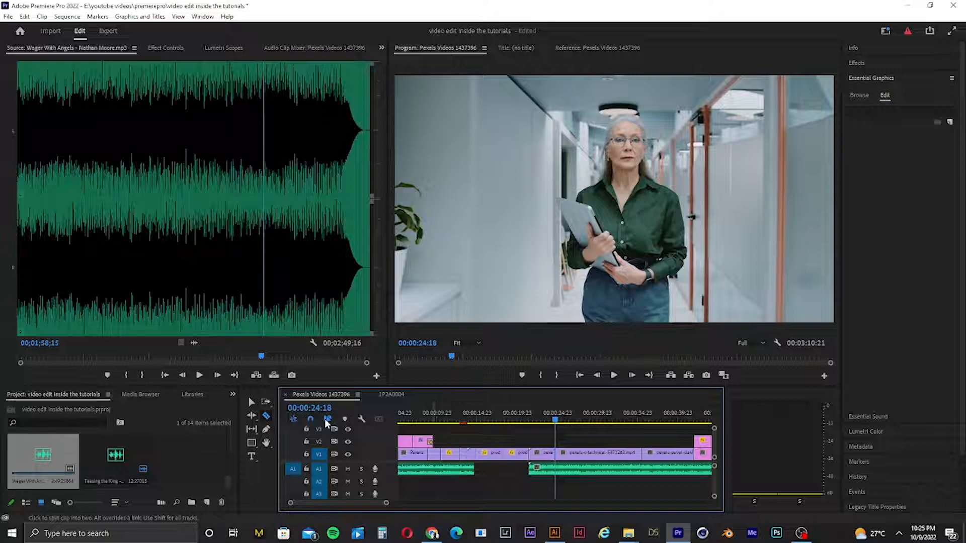
click(252, 402)
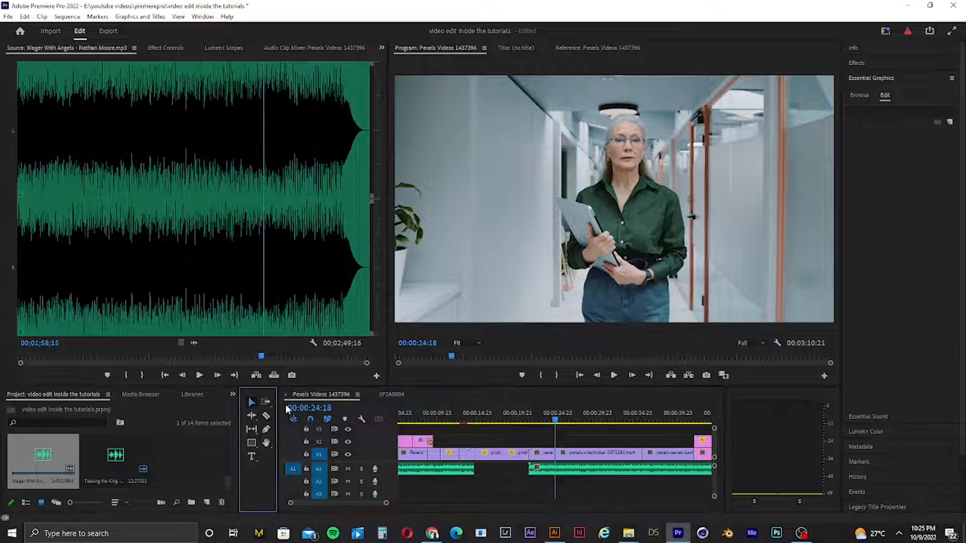
Try a faster speed on the second part of the hallway clip.
right_click(581, 450)
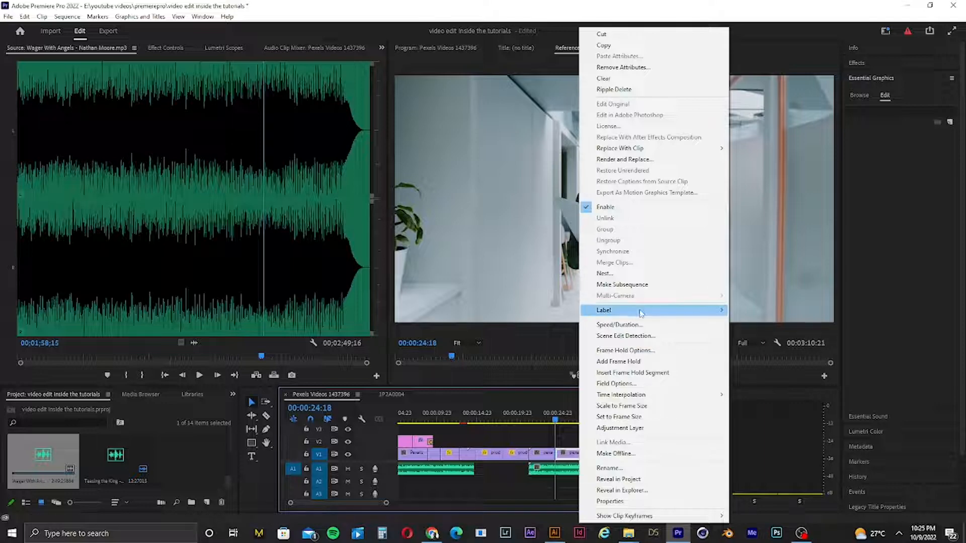
click(629, 325)
text(200)
key(Return)
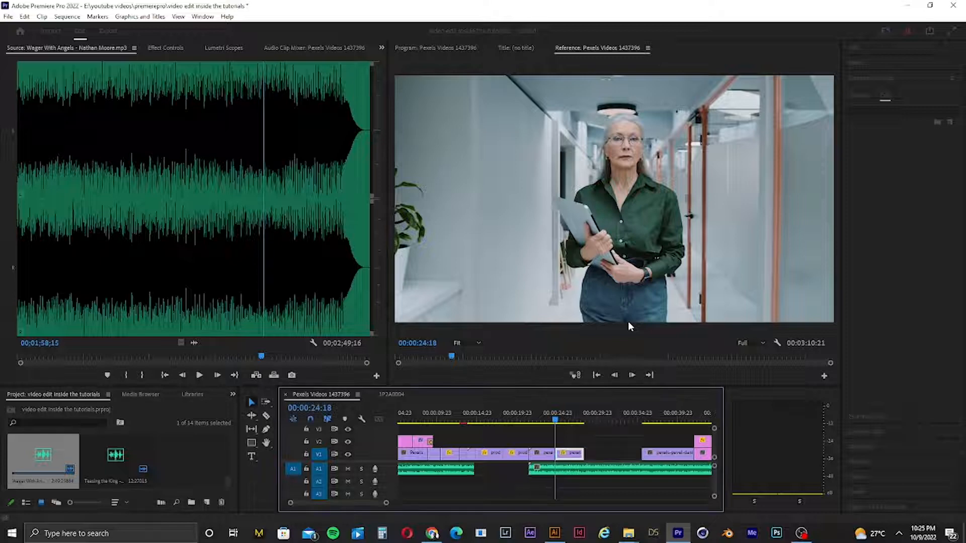
Play back the sped-up hallway shot and undo its speed change.
key(space)
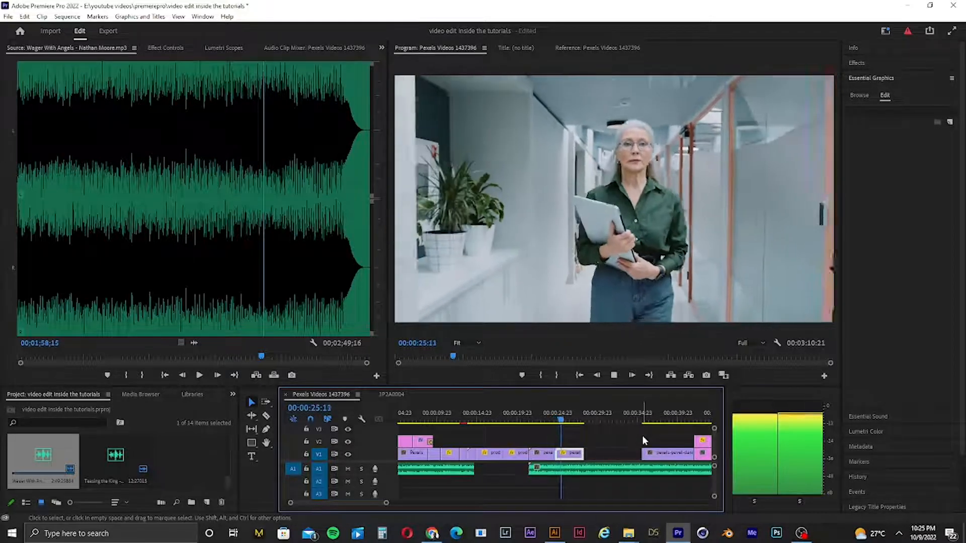
key(space)
key(space)
key(space)
drag(575, 427, 527, 422)
key(space)
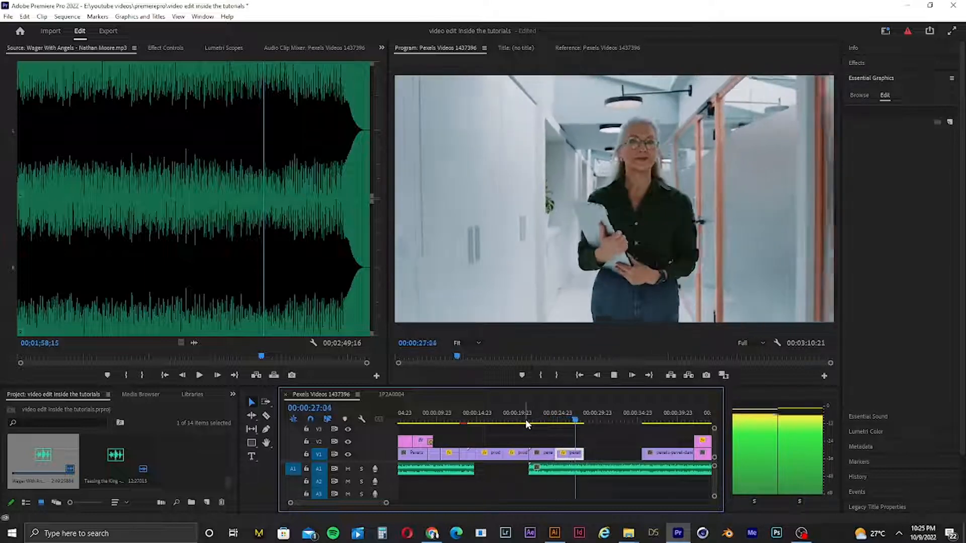
key(space)
key(ctrl+z)
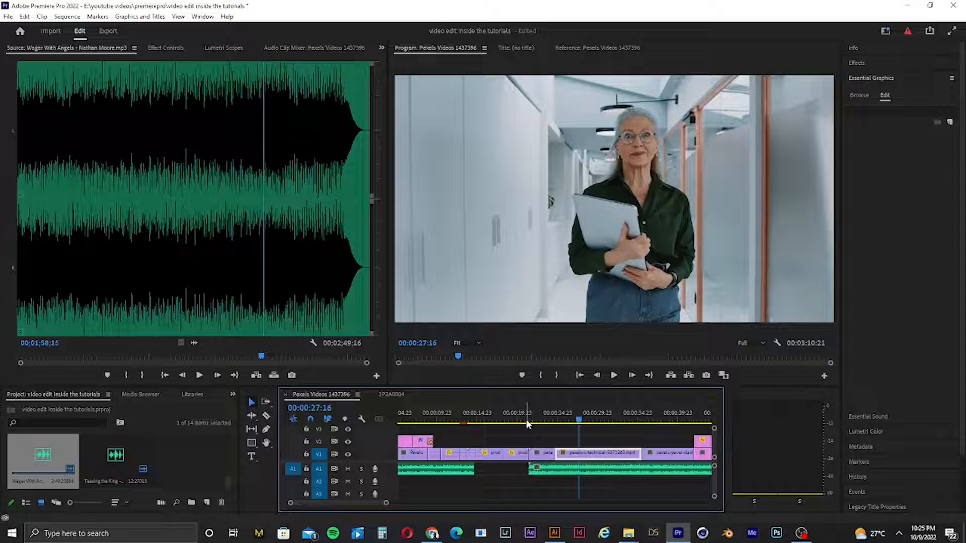
Set the speed of the hallway clip's second part to 200% and ripple delete the gap after it.
right_click(571, 462)
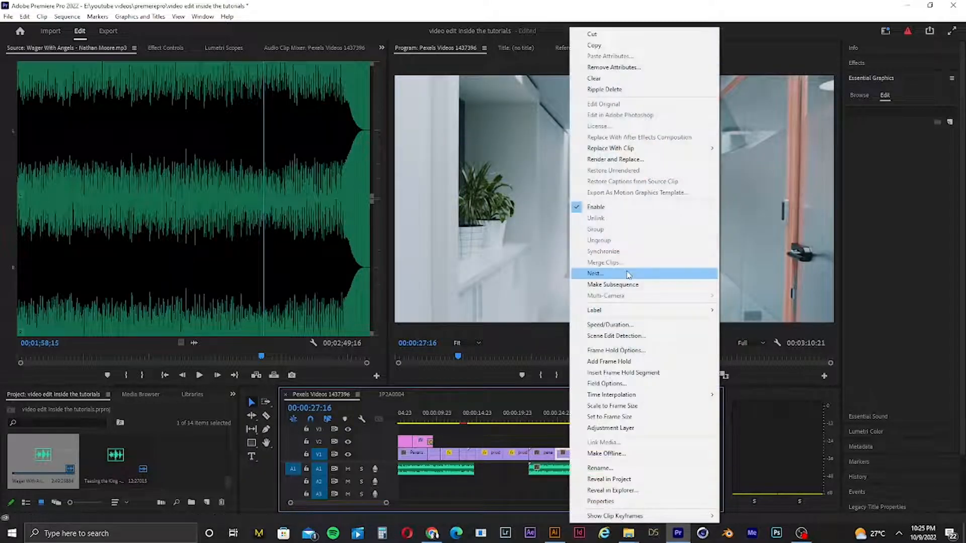
click(608, 325)
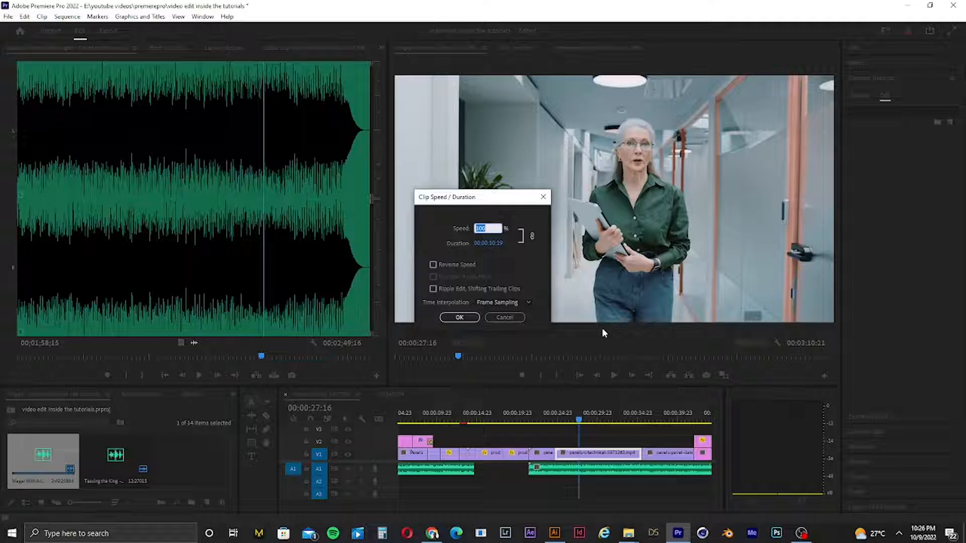
text(200)
key(Return)
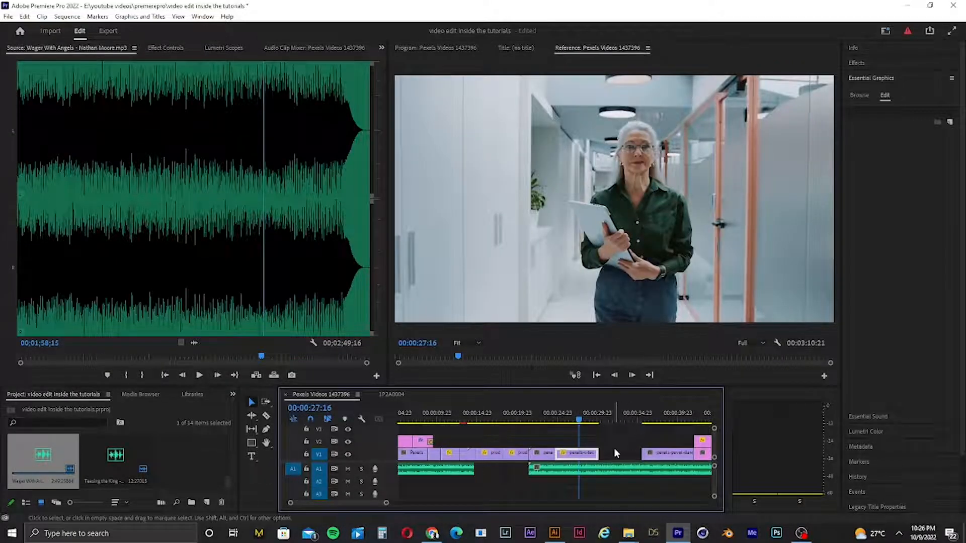
click(616, 453)
right_click(618, 452)
click(640, 459)
Replay from the start of the hallway footage and split the business presentation clip at 00:00:33:17.
click(557, 421)
drag(557, 422, 532, 421)
key(space)
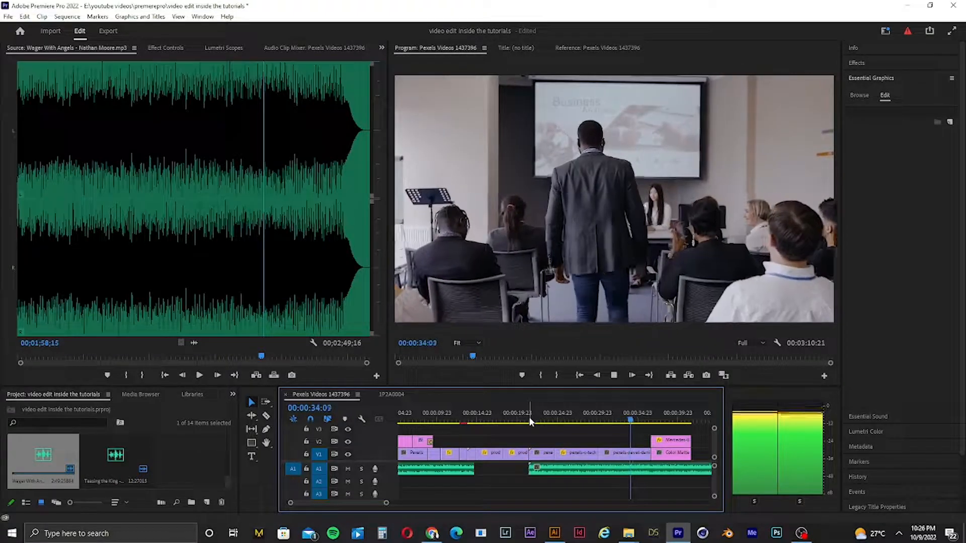
key(space)
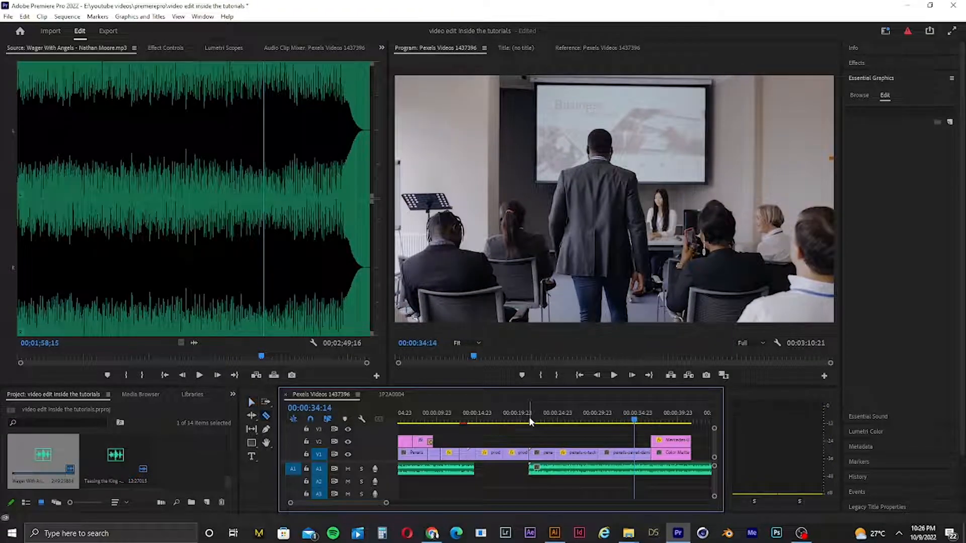
drag(635, 420, 628, 420)
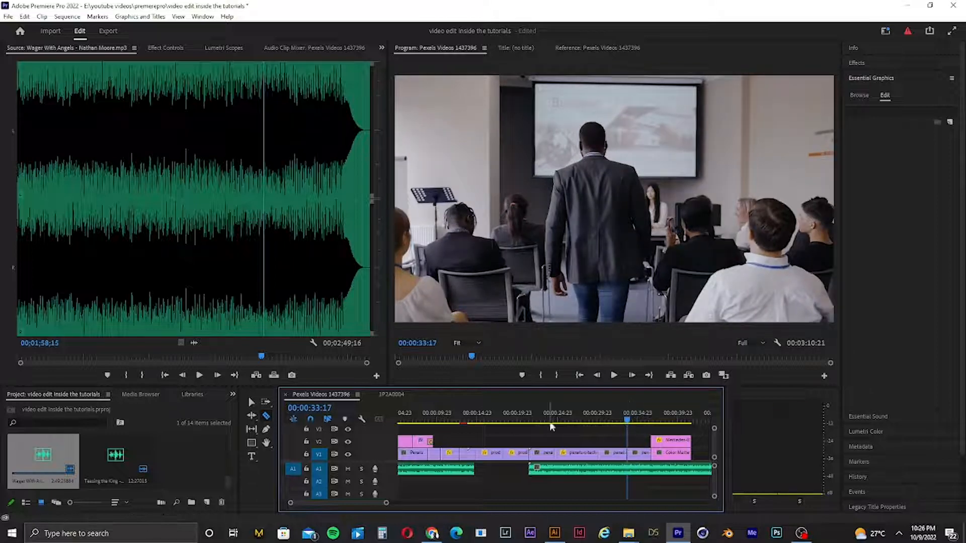
click(250, 402)
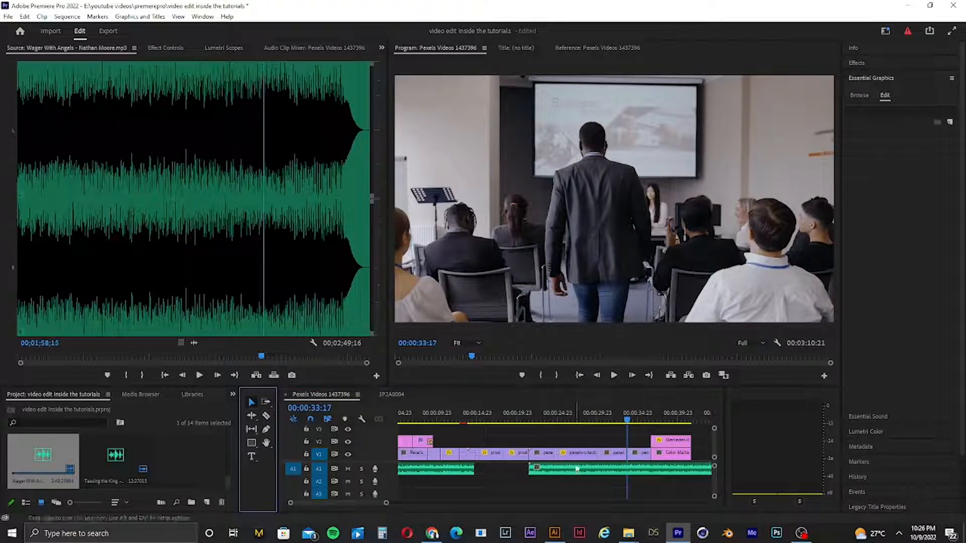
Set the second part of the business presentation clip to 200% speed and ripple delete the gap before the Mercedes-Benz end card.
right_click(645, 456)
click(638, 456)
right_click(637, 454)
click(641, 454)
right_click(641, 455)
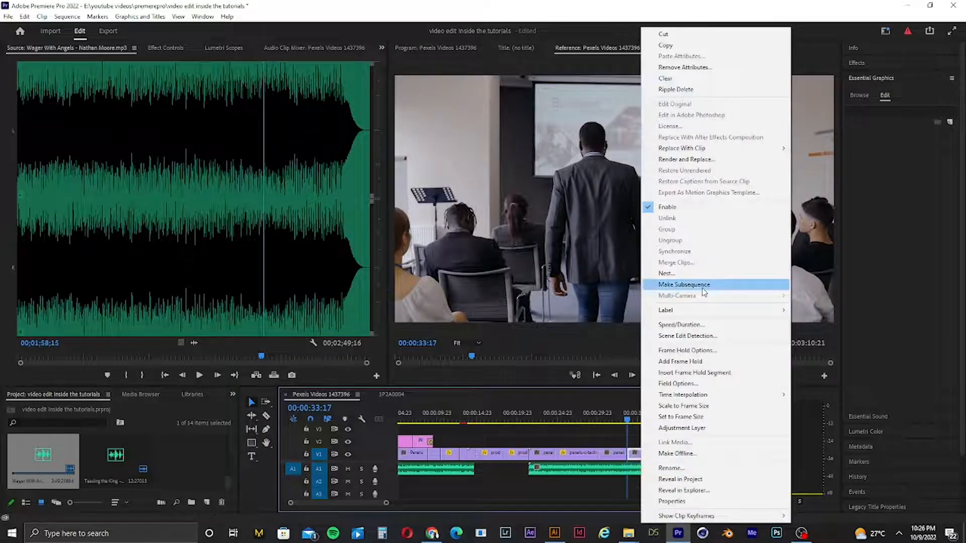
click(687, 324)
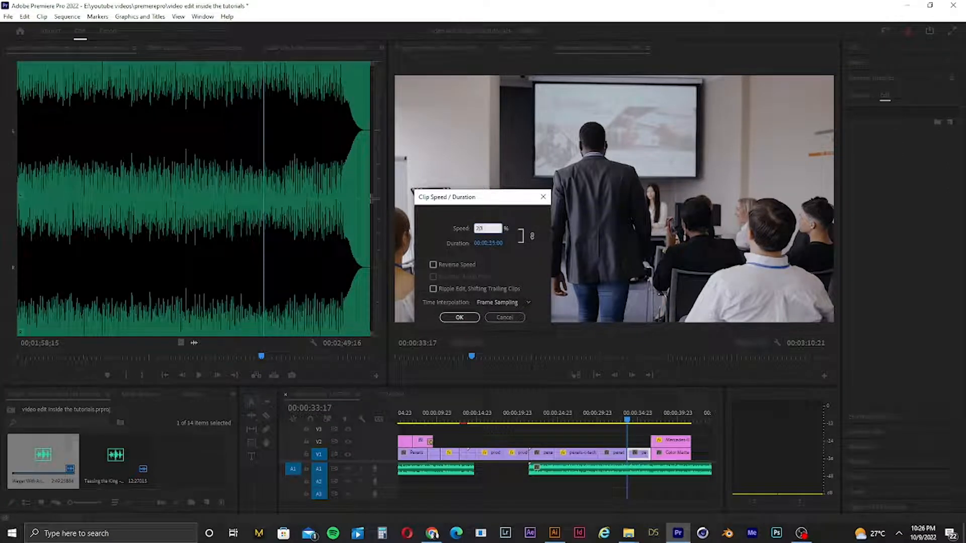
text(200)
key(Return)
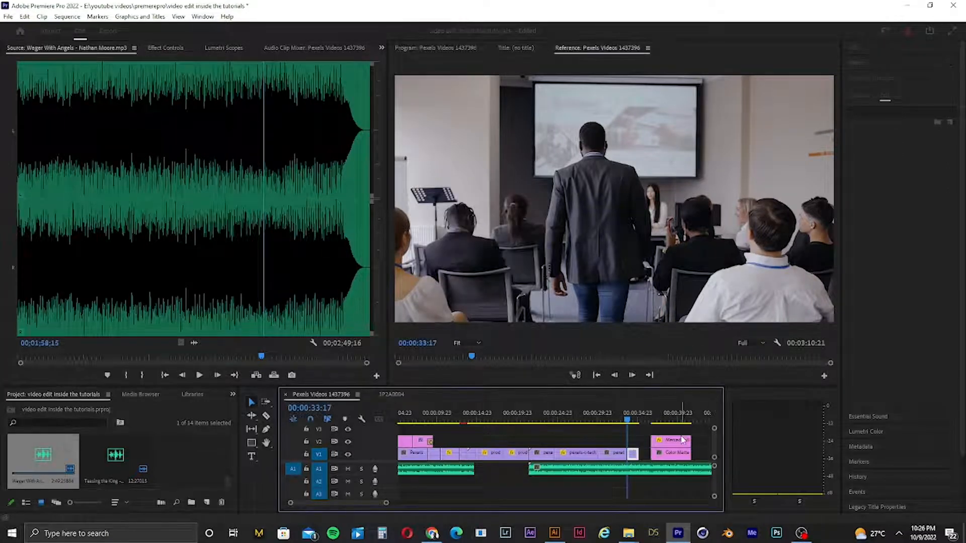
right_click(646, 460)
click(660, 464)
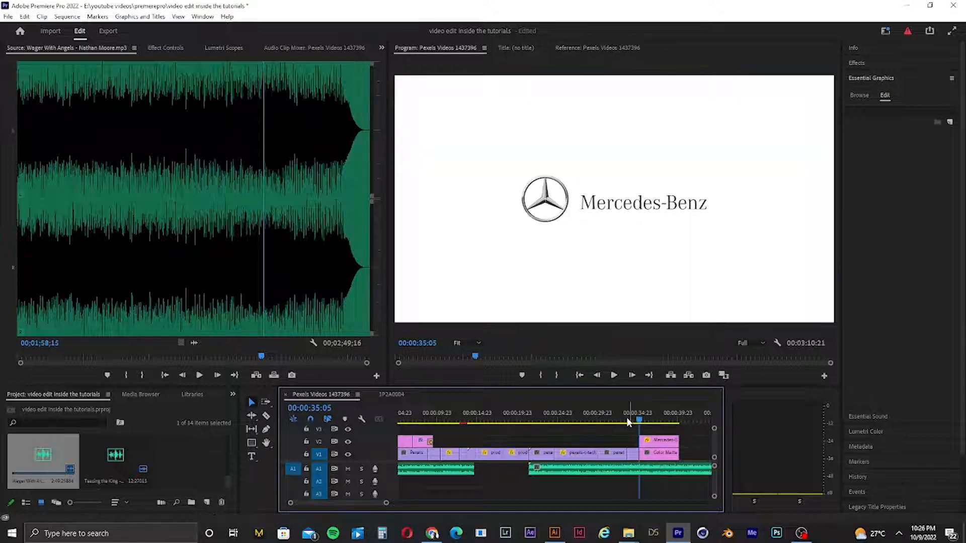
Extend the first music clip to meet the second one, and cut off the music running past the Mercedes-Benz end card.
drag(473, 471, 545, 492)
key(space)
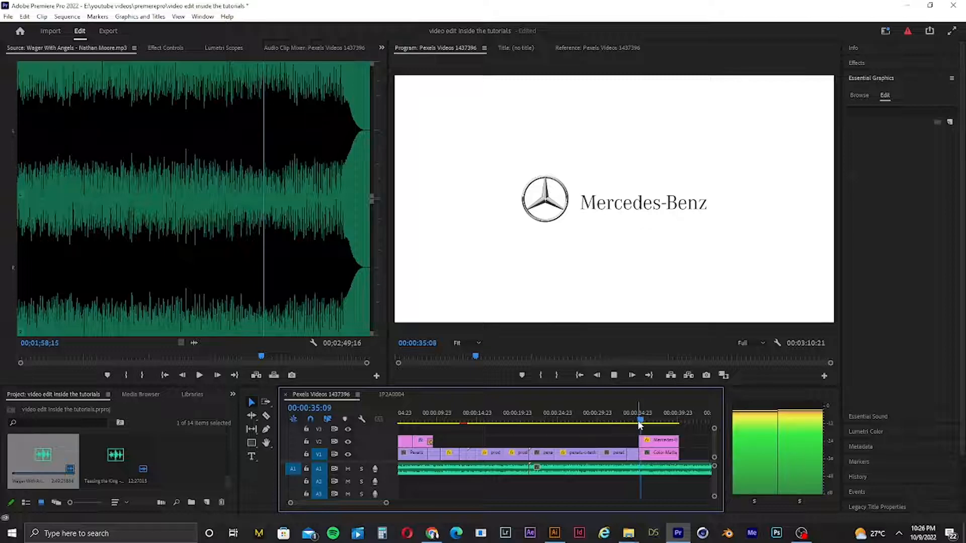
key(c)
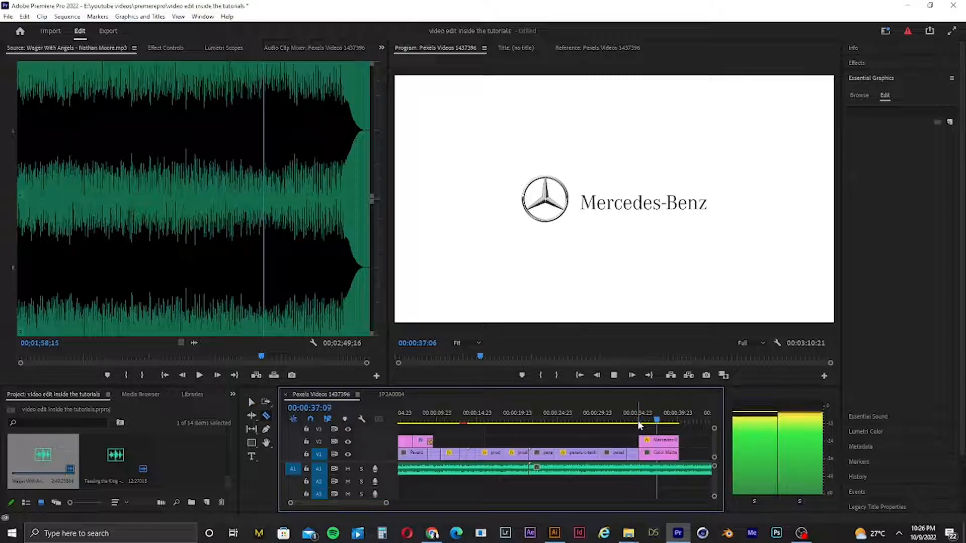
key(space)
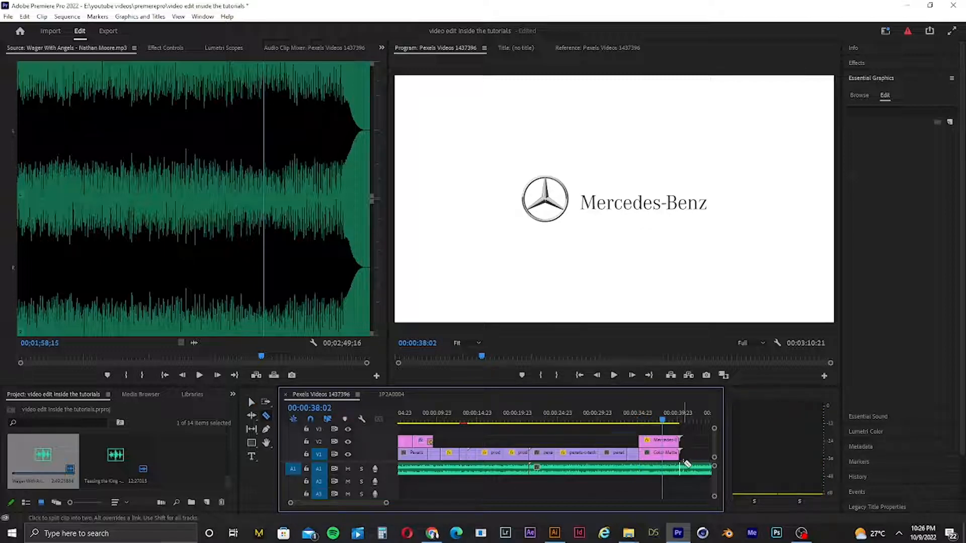
click(251, 403)
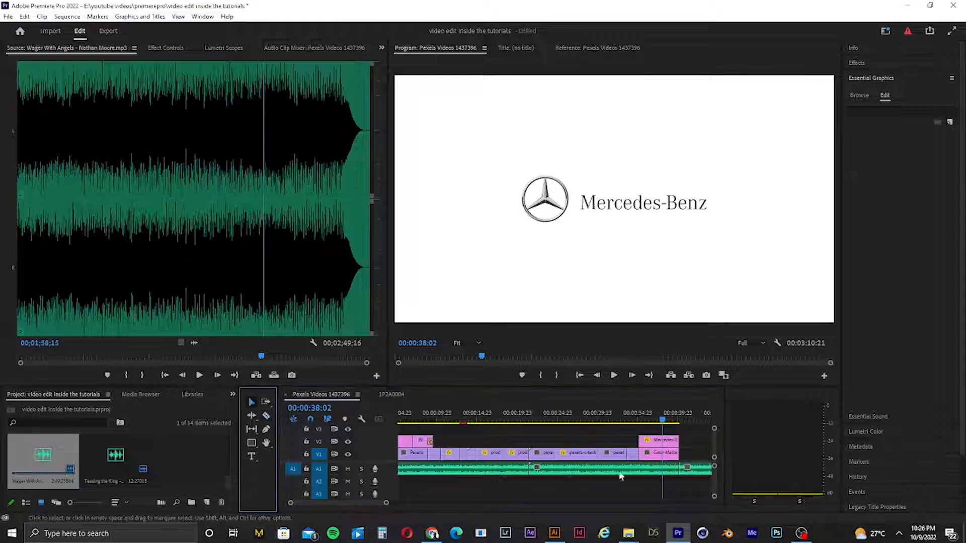
click(688, 470)
key(Delete)
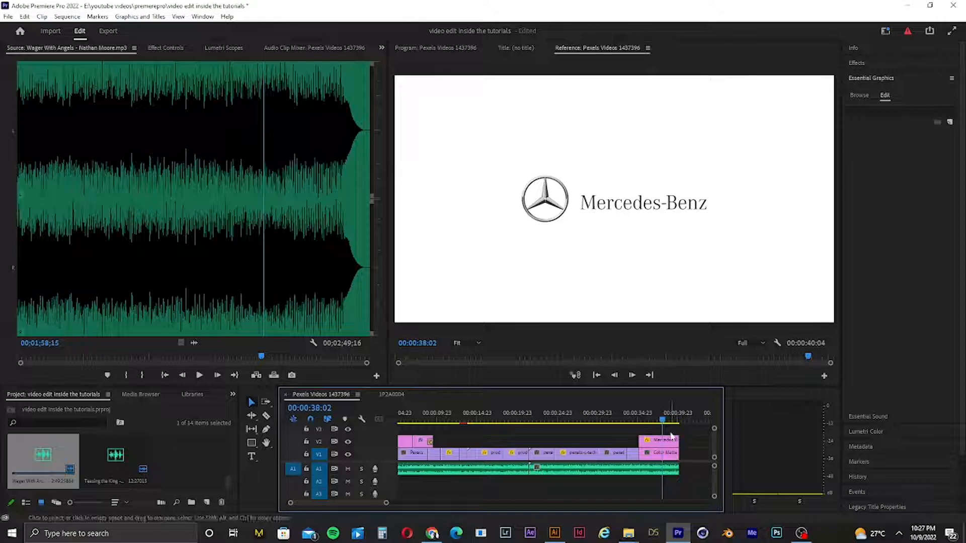
Play the sequence from the start and replay the transition between the two music clips.
drag(663, 420, 458, 452)
key(Home)
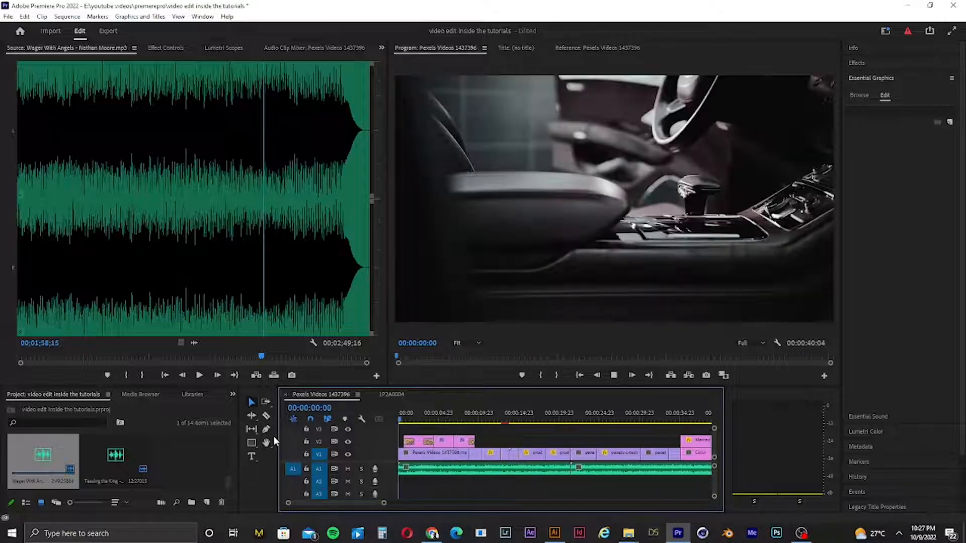
key(space)
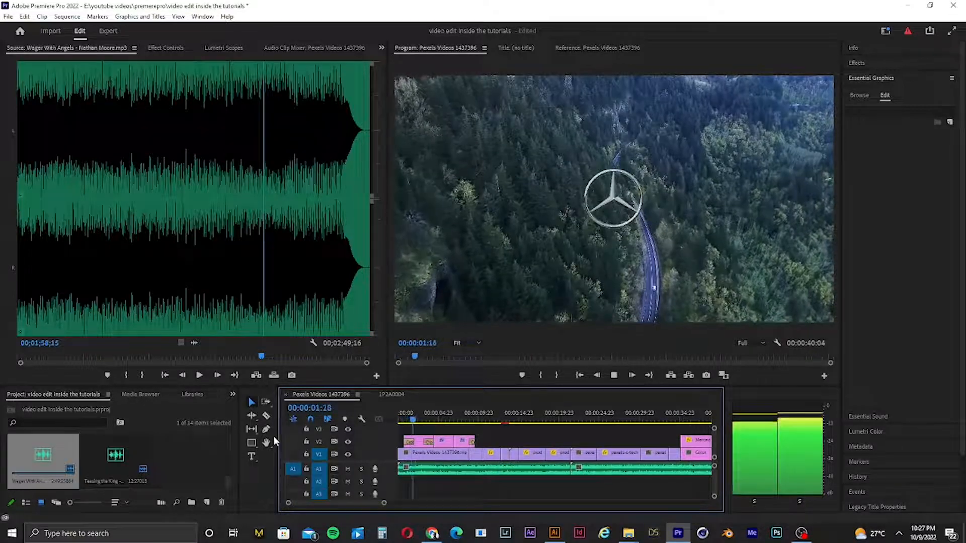
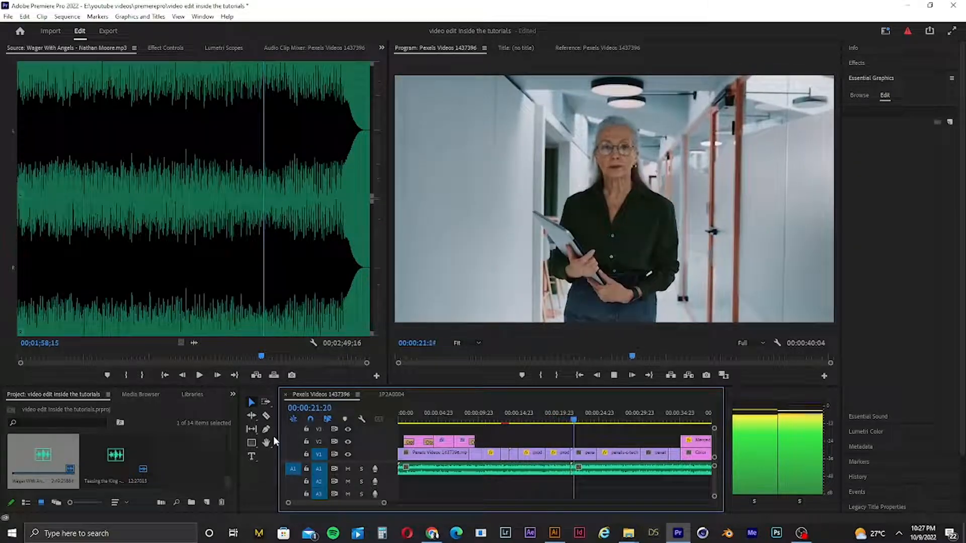
key(space)
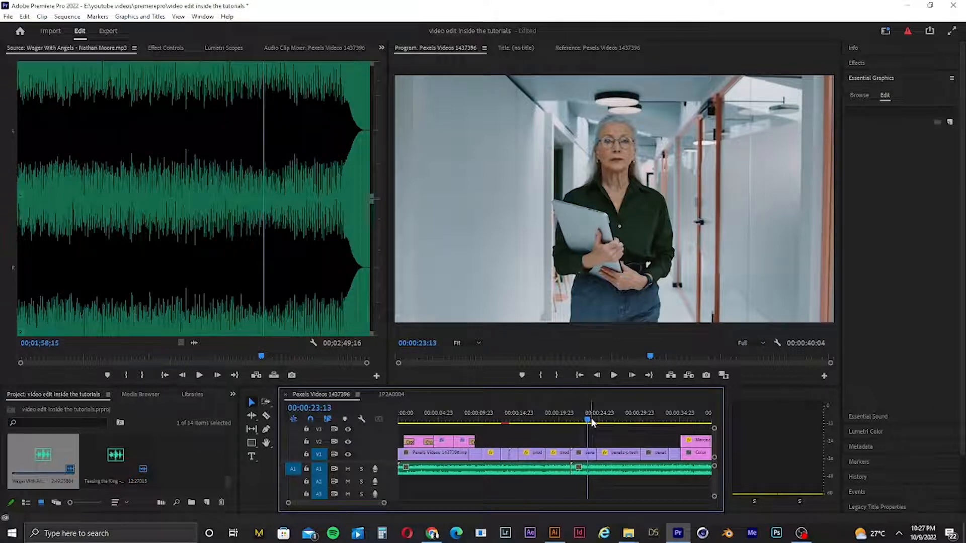
click(539, 426)
key(space)
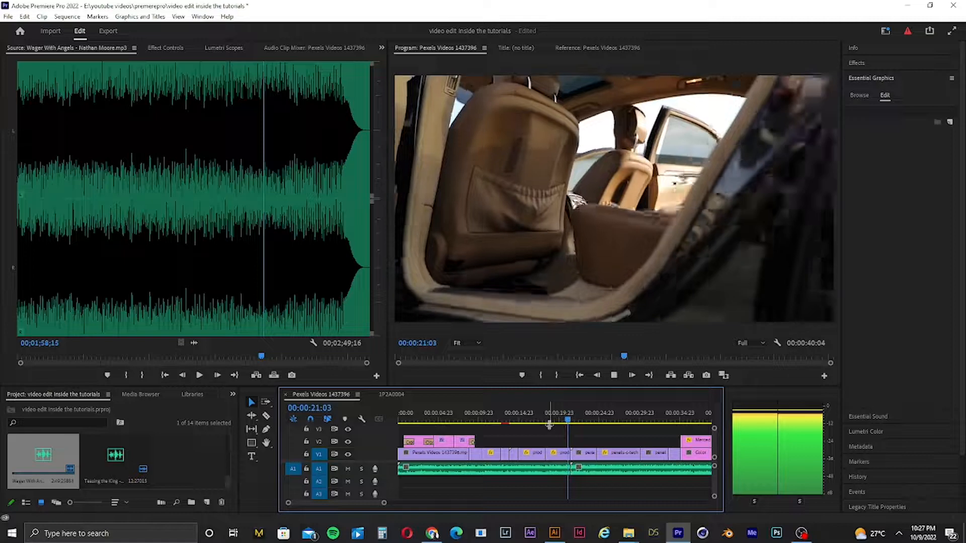
key(space)
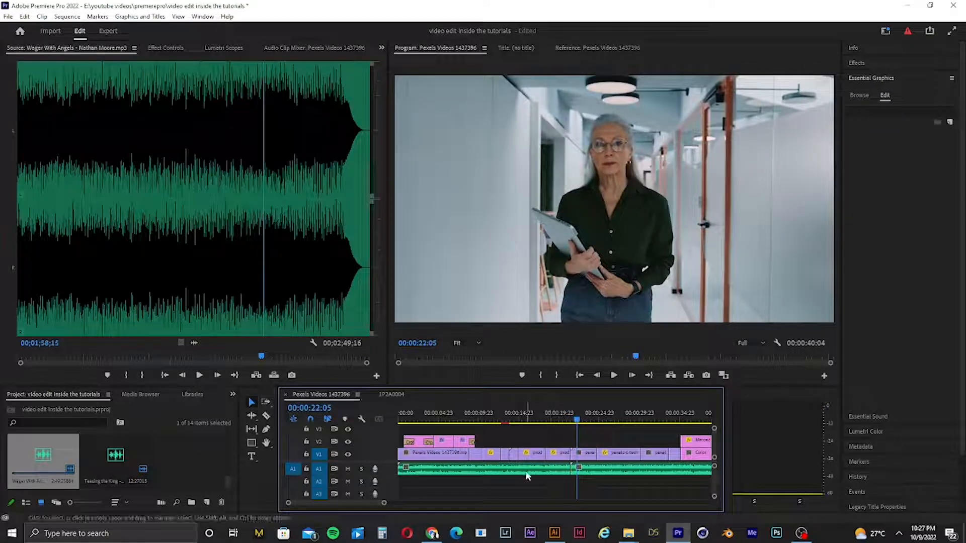
Enlarge the A1 audio track and add a 0.0 dB volume level keyframe to the Teasing the King clip at 00:00:19:02.
drag(391, 475, 391, 486)
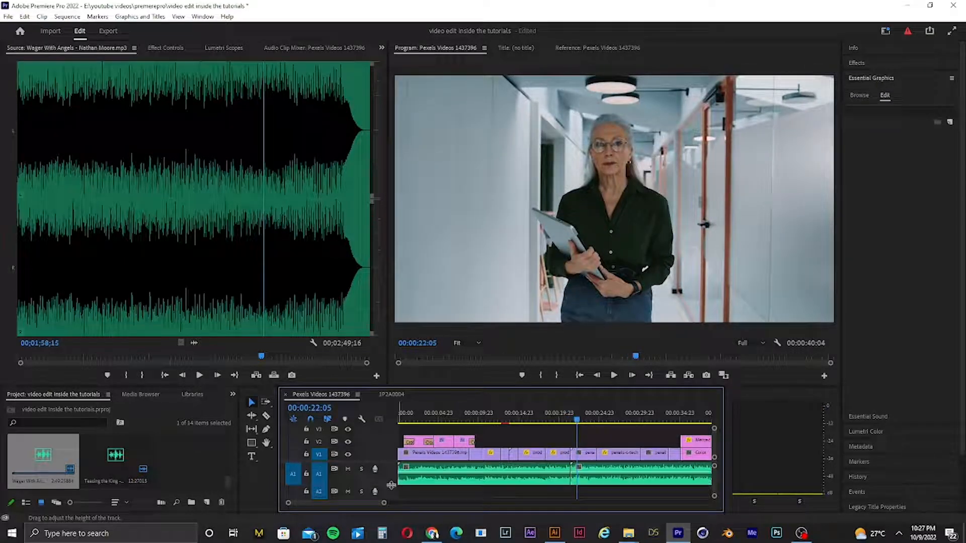
drag(577, 420, 558, 422)
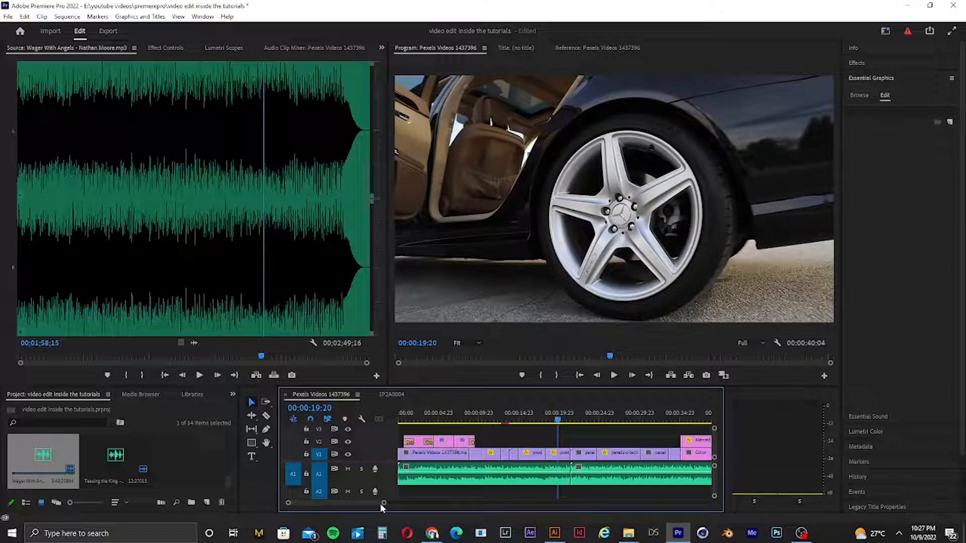
drag(381, 505, 364, 505)
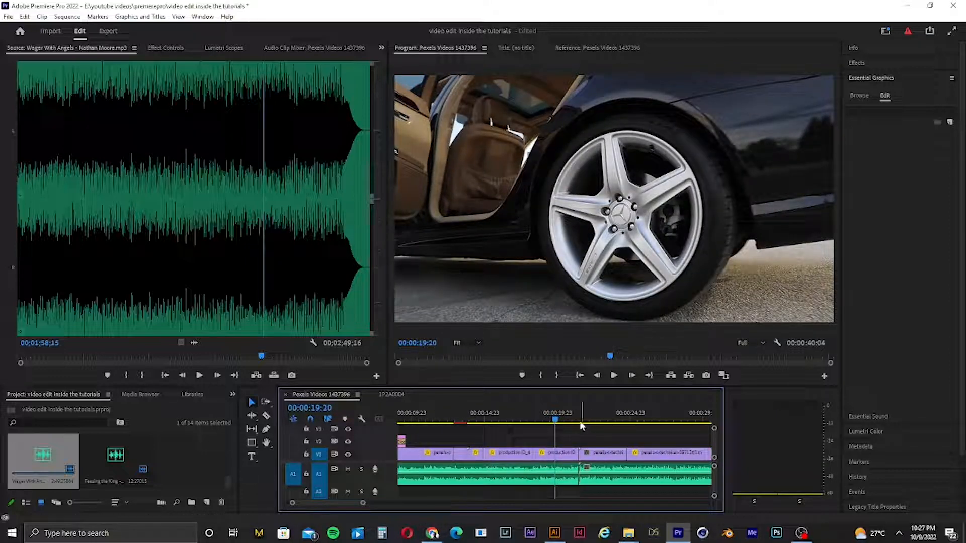
drag(557, 423, 544, 422)
click(526, 473)
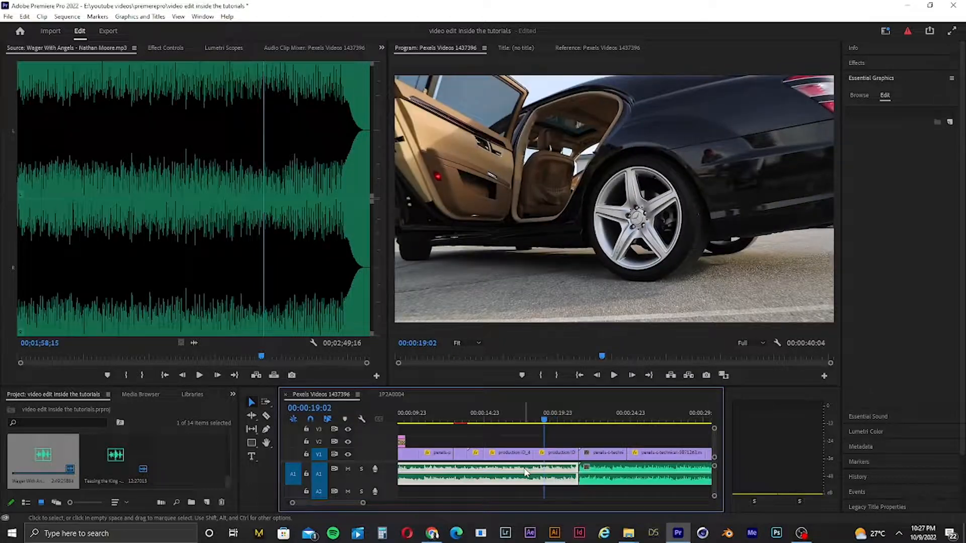
click(163, 49)
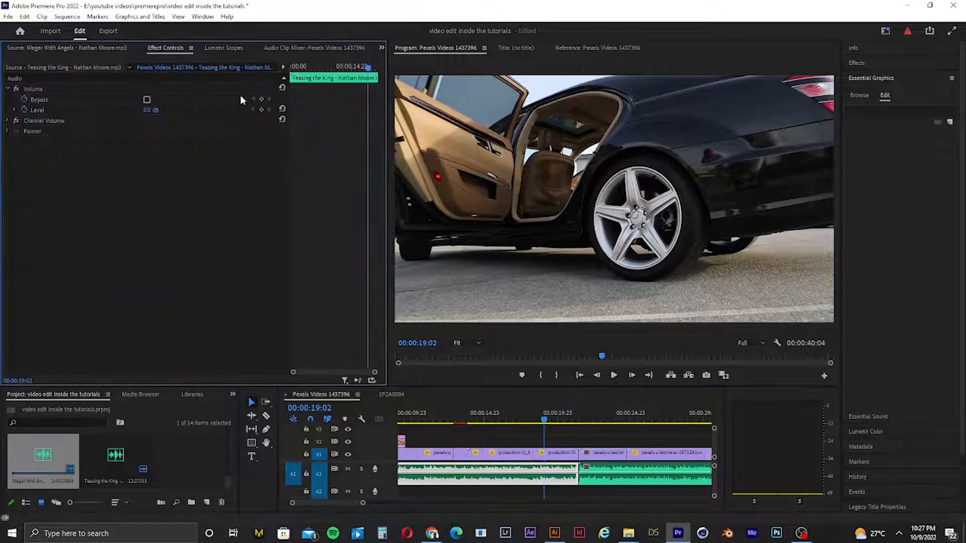
click(14, 110)
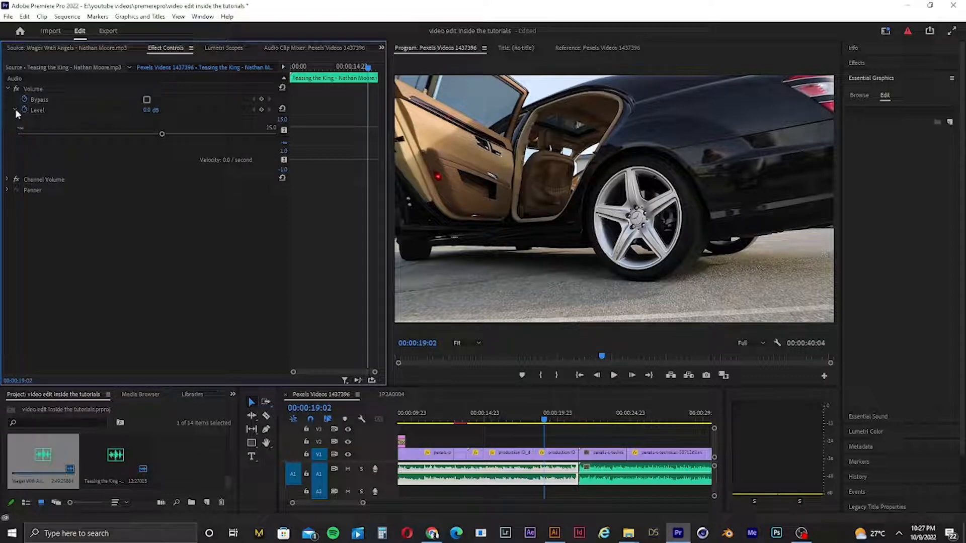
click(25, 110)
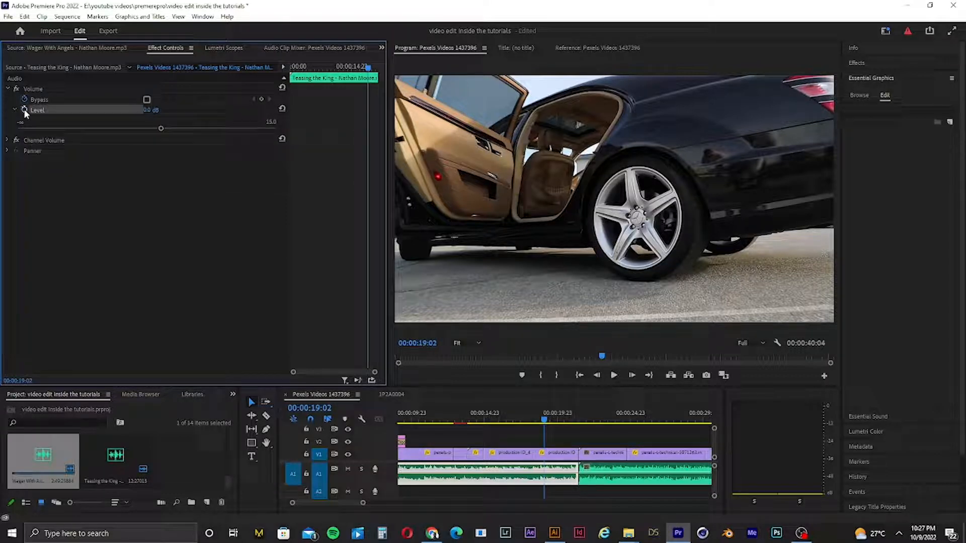
click(25, 110)
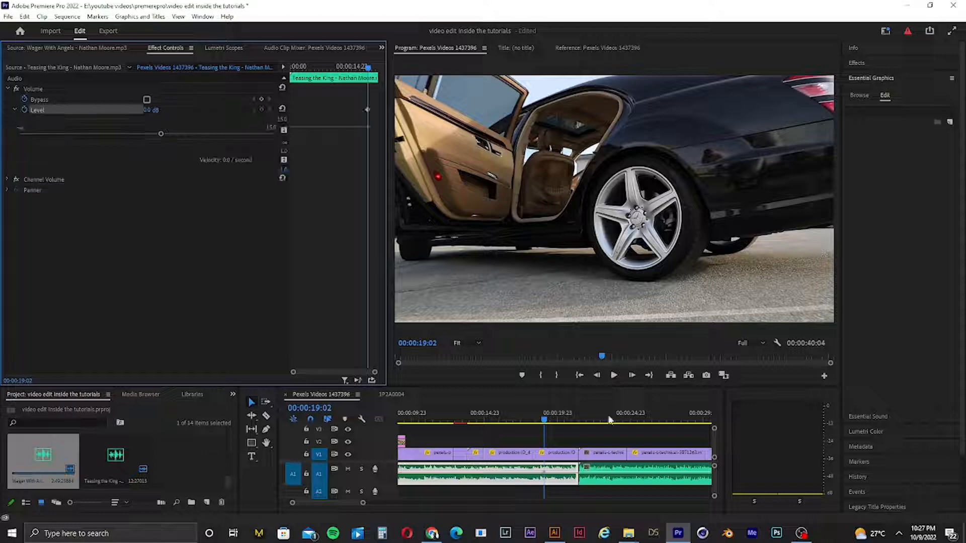
Add a level keyframe at 00:00:21:10 that lowers the Teasing the King clip to silence, and play back the fade-out.
drag(561, 429, 578, 432)
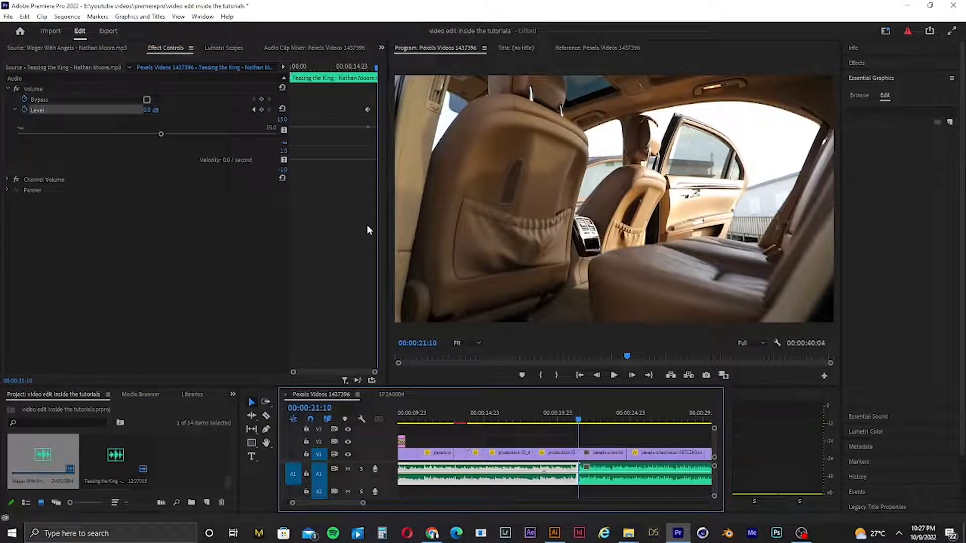
drag(150, 114, 167, 114)
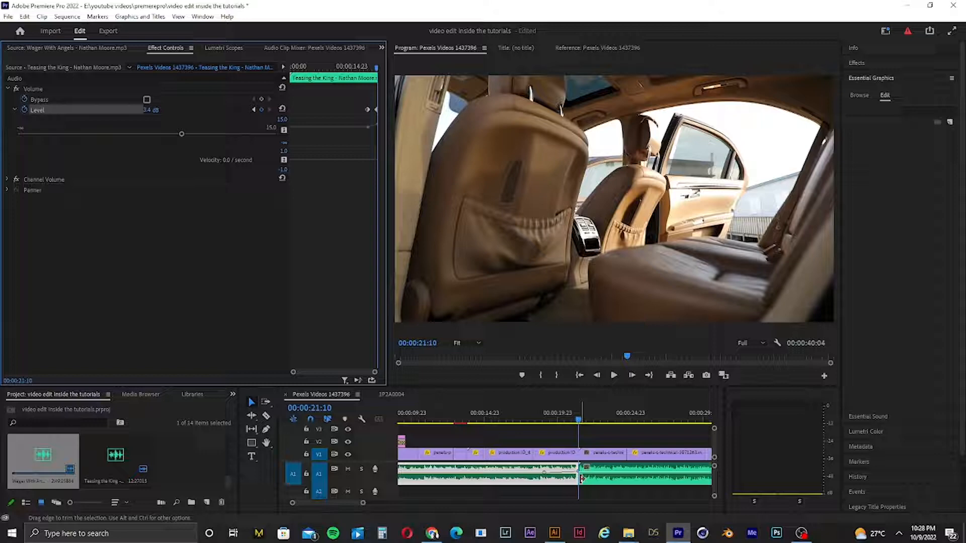
drag(578, 468, 579, 484)
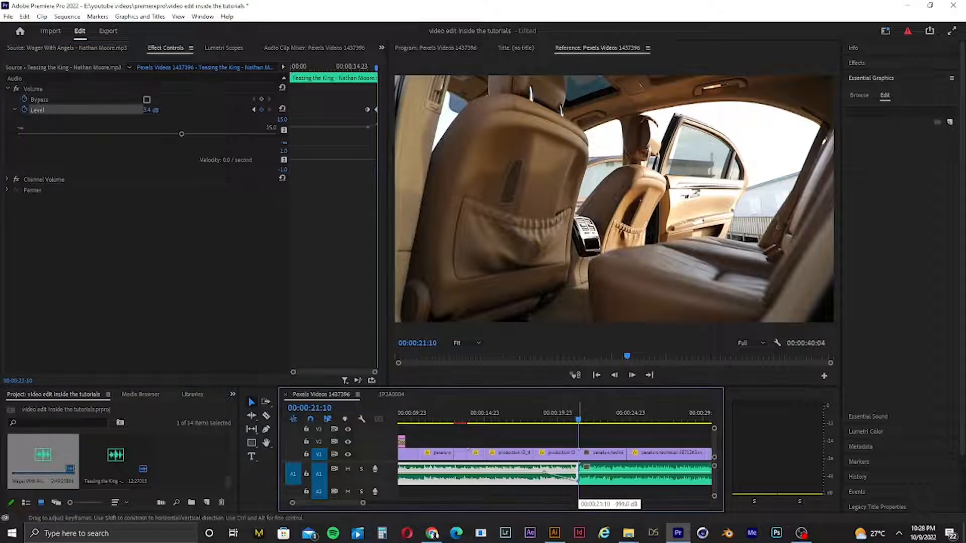
click(528, 422)
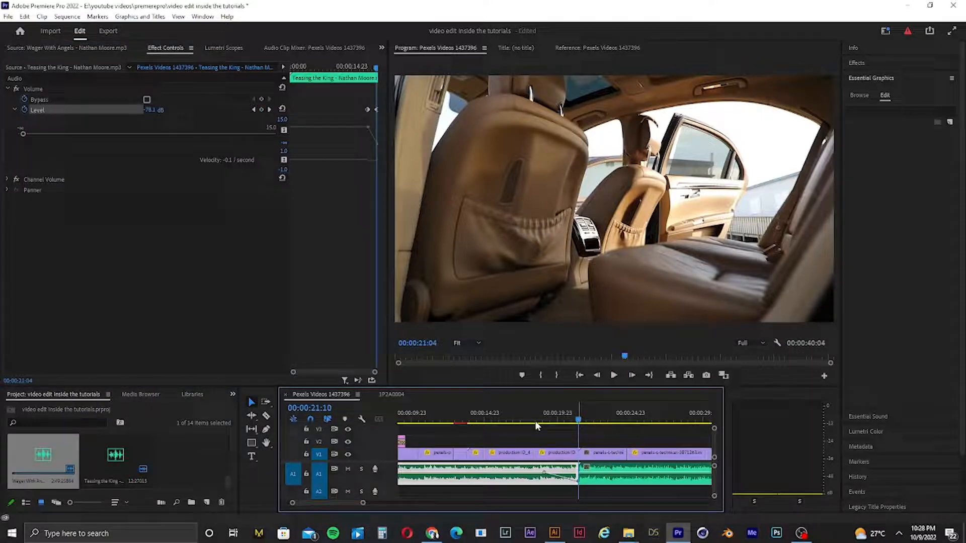
key(space)
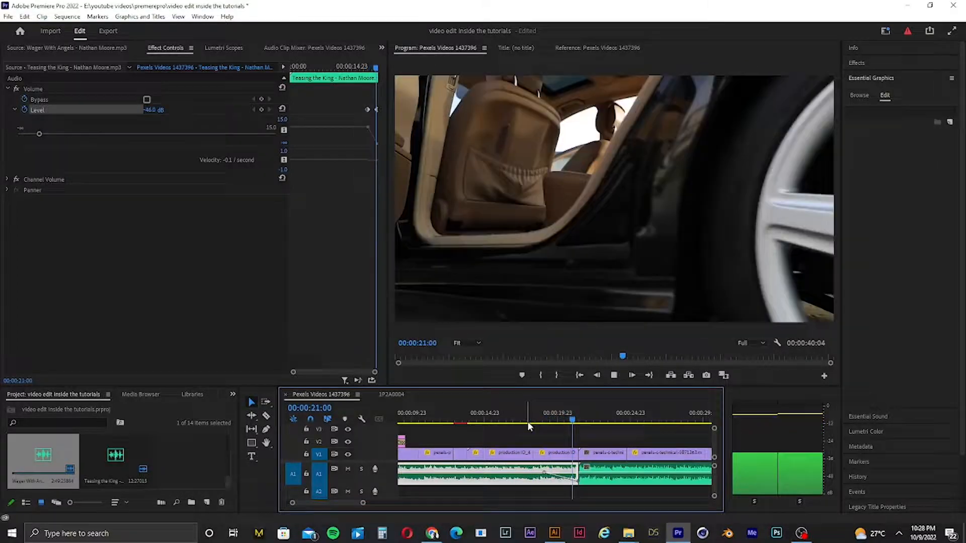
key(space)
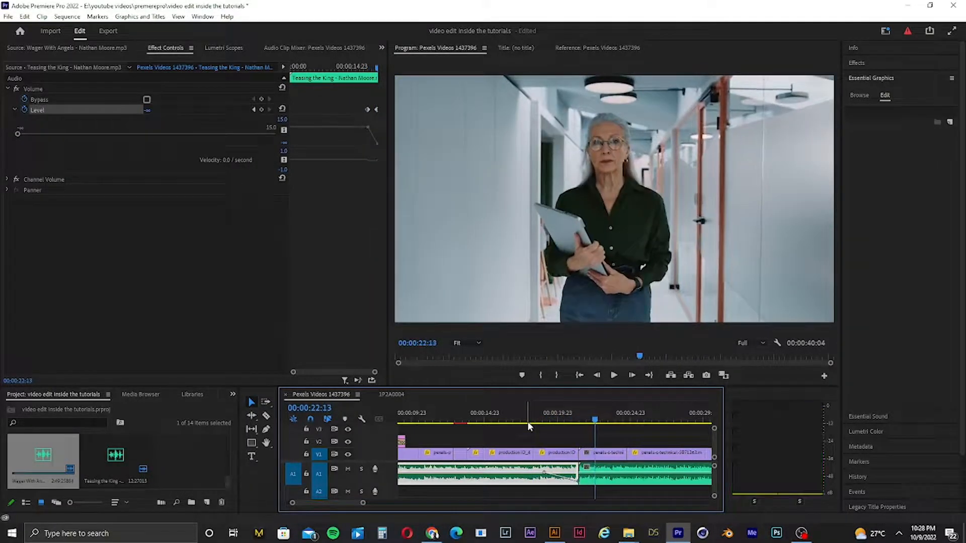
Fade in the Wager With Angels clip with level keyframes of 0.0 dB at 00:00:22:13 and -52.3 dB at 00:00:21:15.
click(534, 475)
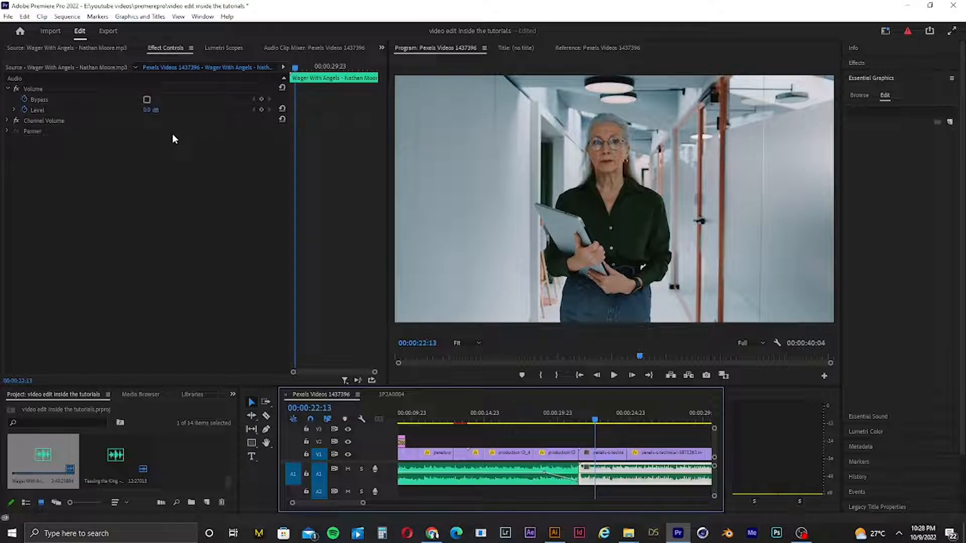
click(24, 110)
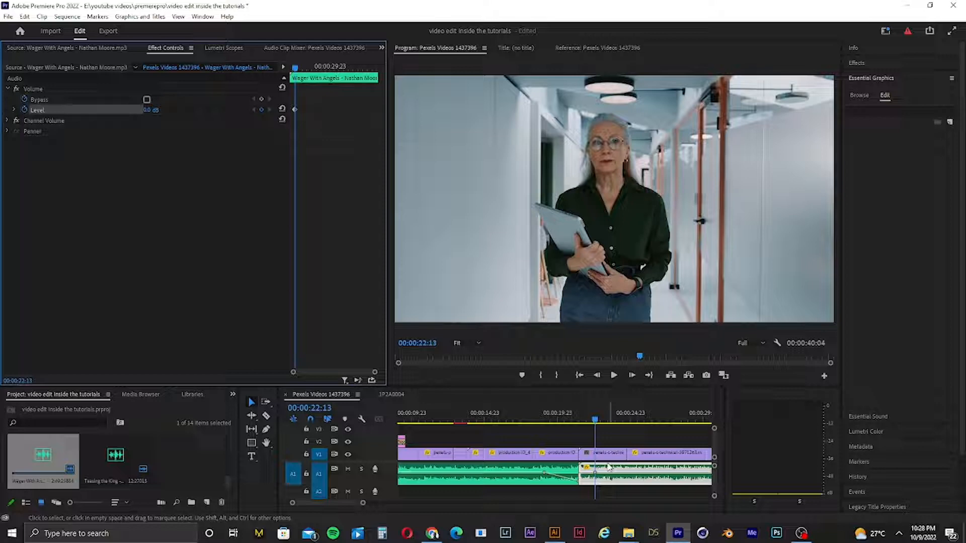
drag(595, 419, 581, 425)
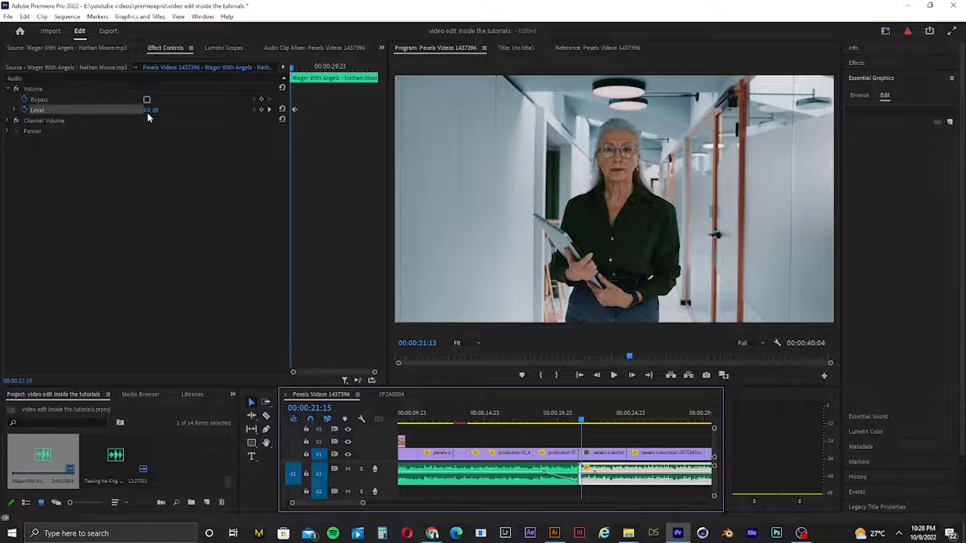
drag(150, 112, 158, 110)
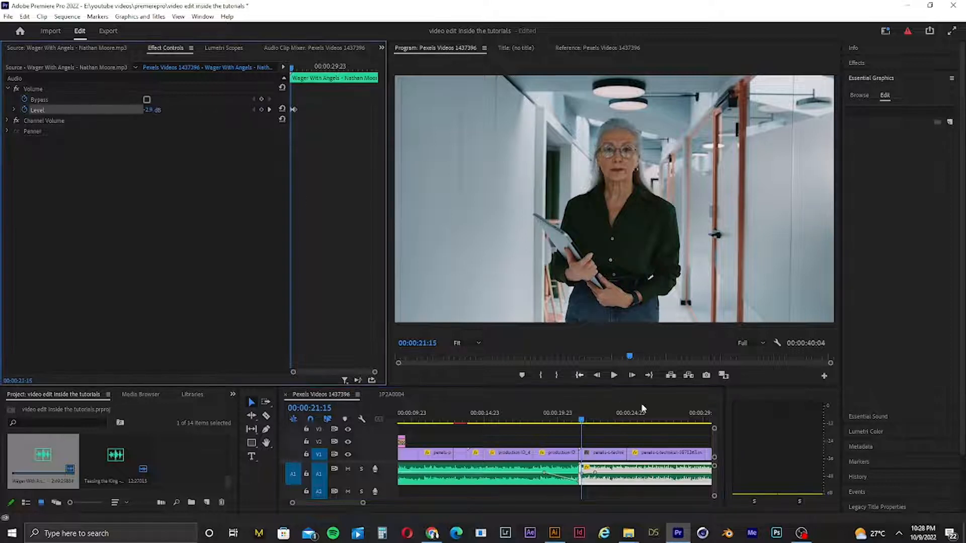
drag(582, 473, 582, 481)
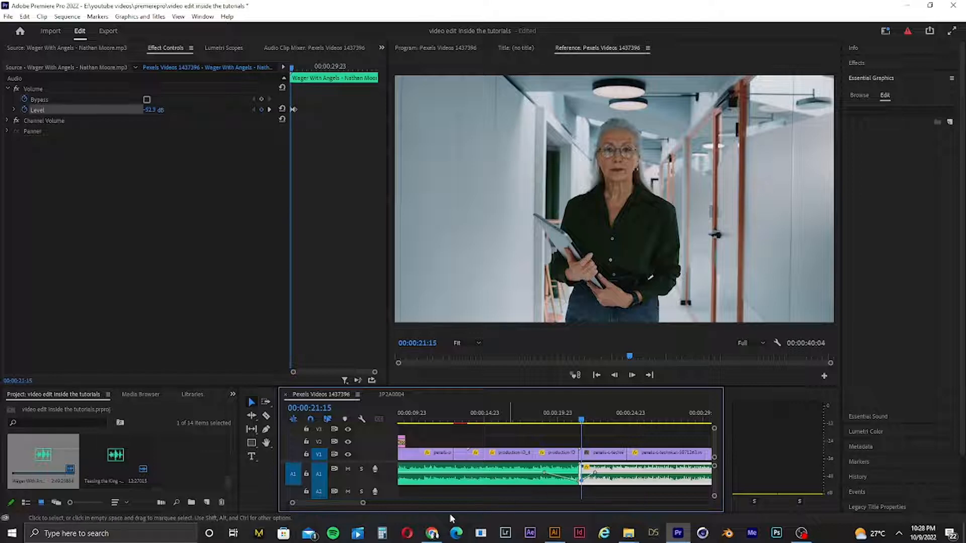
Show the whole sequence in the timeline and play back the fade between the two music clips.
drag(363, 504, 409, 503)
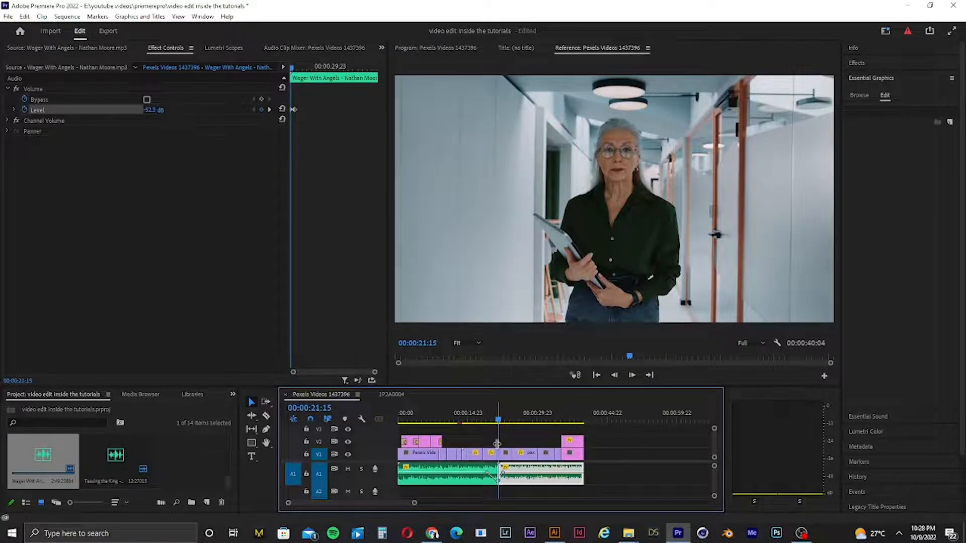
drag(499, 425, 494, 424)
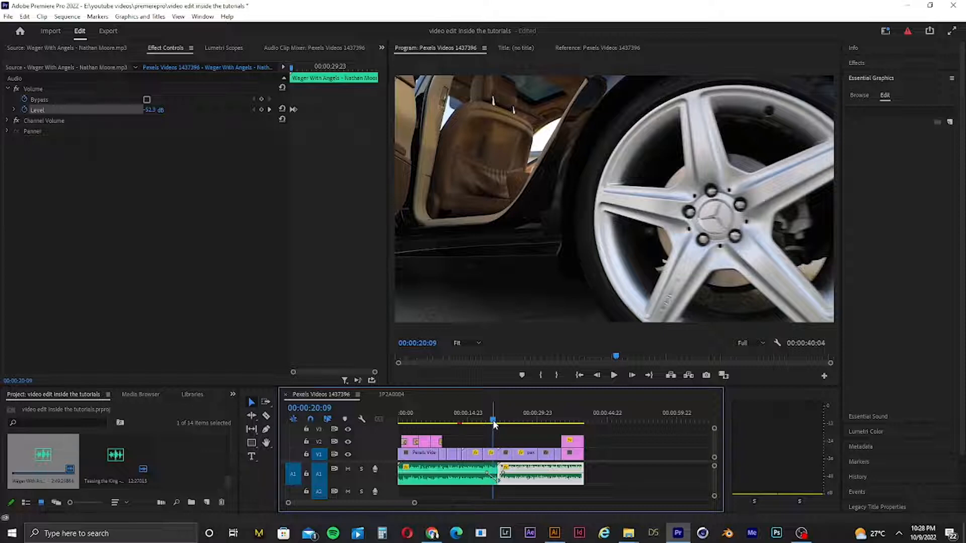
key(space)
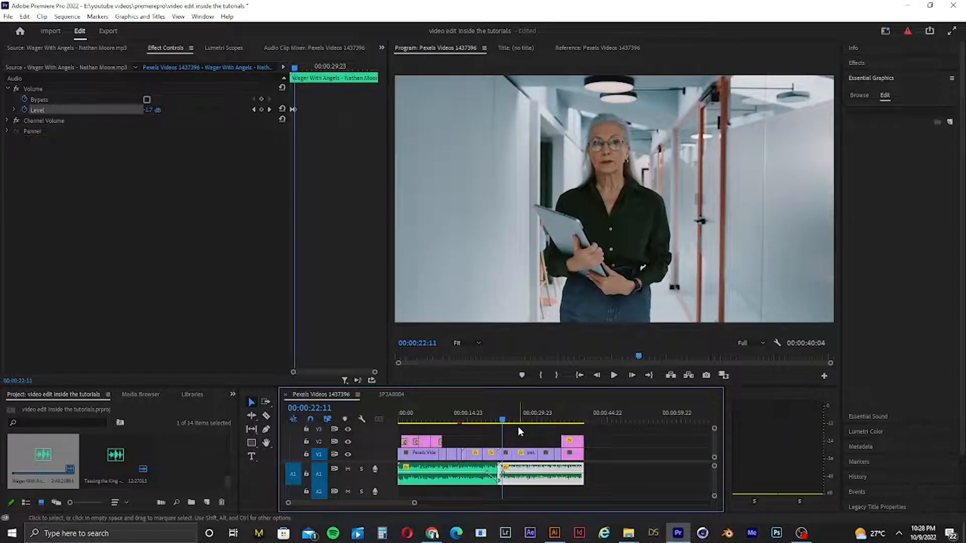
drag(503, 421, 482, 421)
key(space)
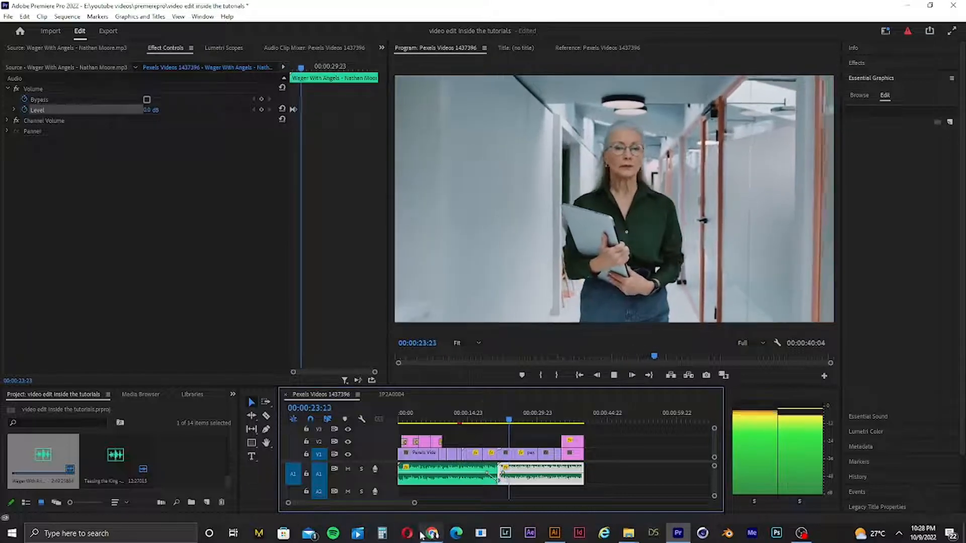
key(space)
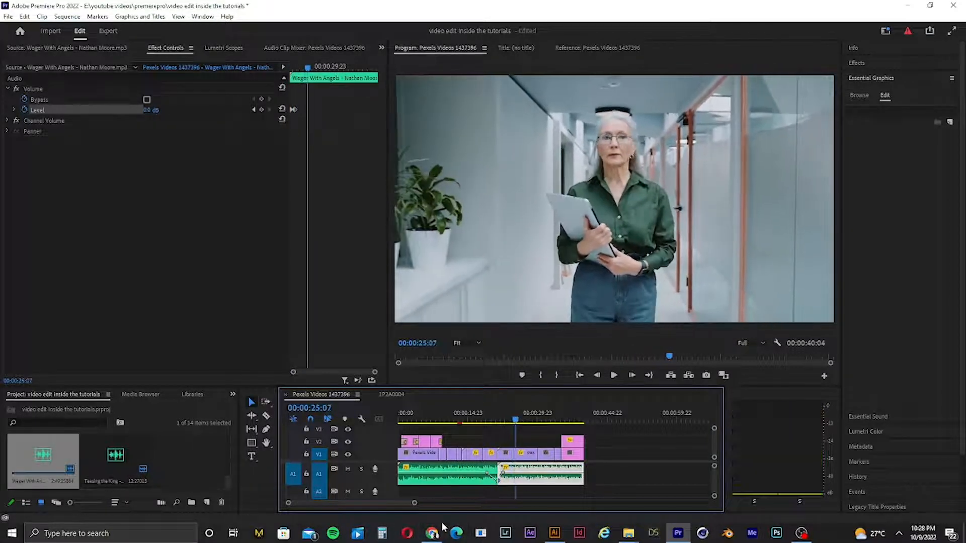
Move the first volume keyframe of the Wager With Angels clip to the clip's start and play back the music transition.
drag(415, 505, 373, 504)
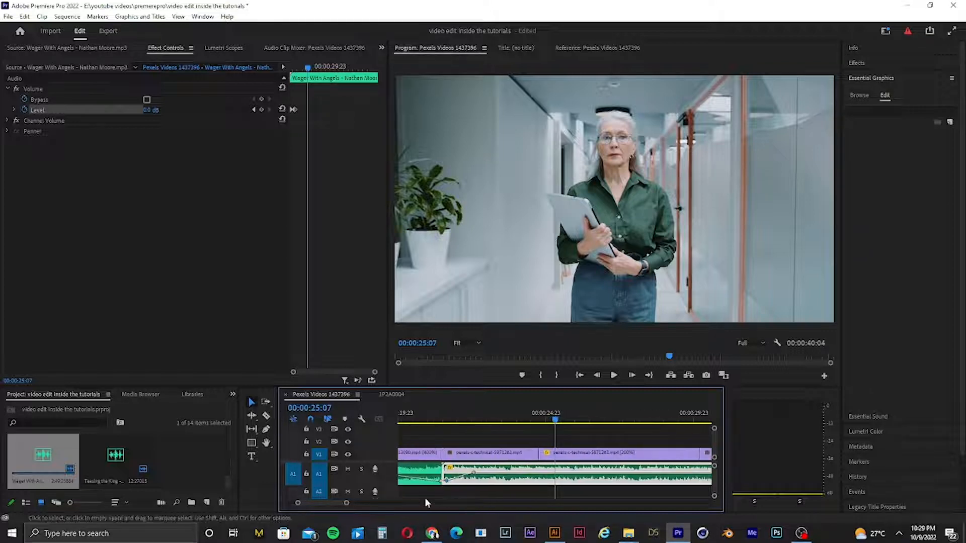
drag(447, 480, 442, 479)
drag(554, 420, 482, 430)
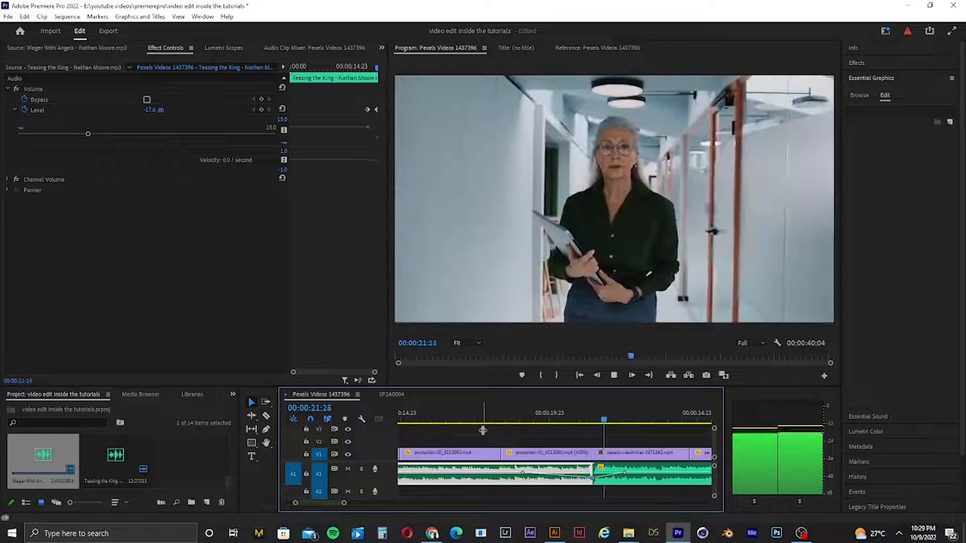
key(space)
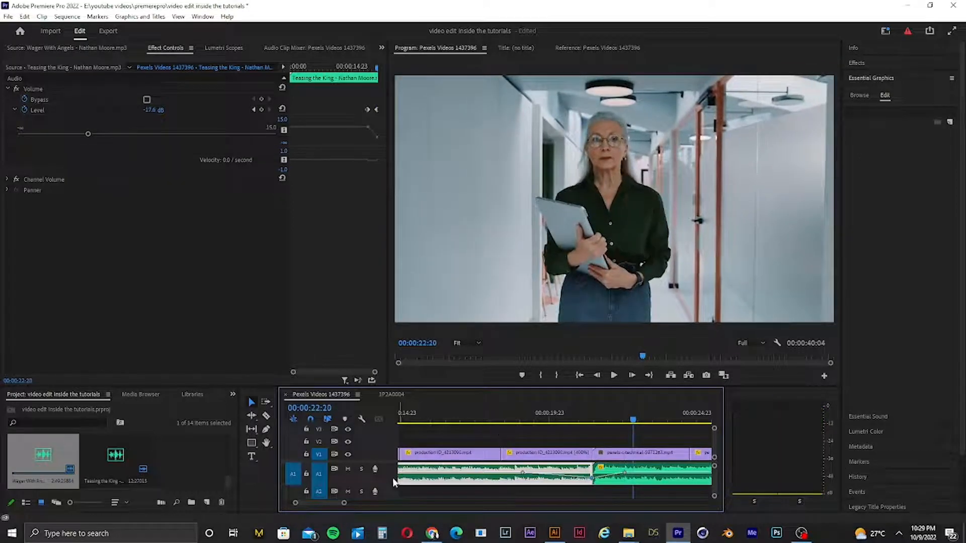
Show the whole sequence in the timeline and play back its opening from the beginning.
drag(355, 502, 458, 496)
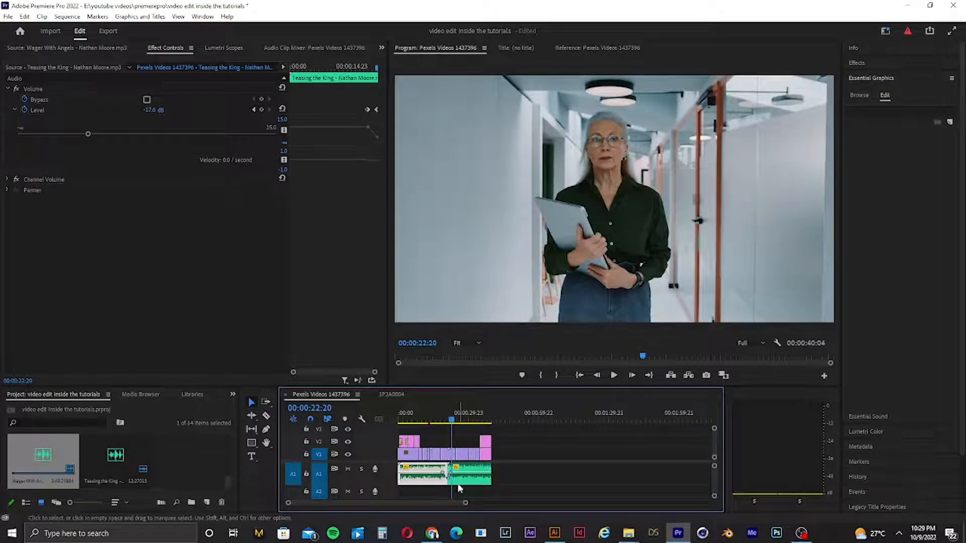
key(Home)
key(space)
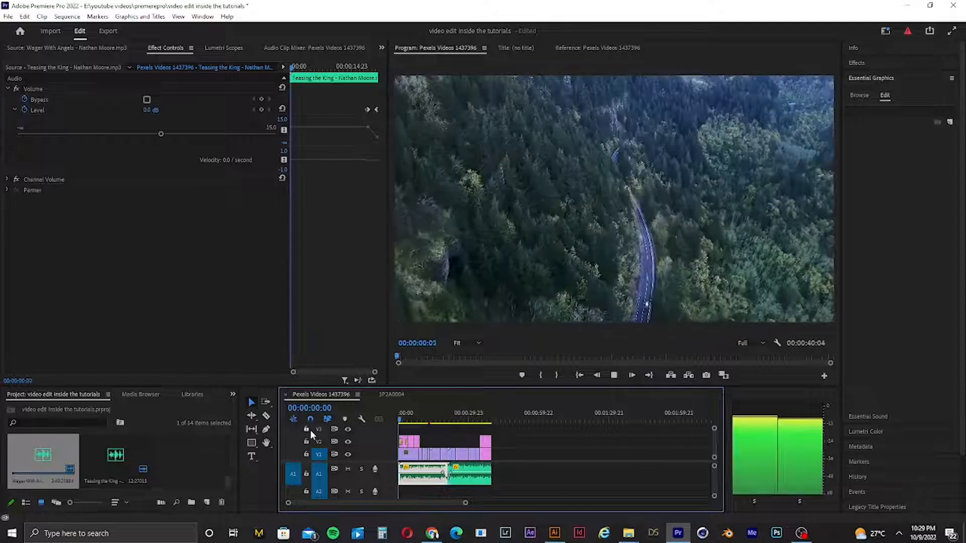
key(space)
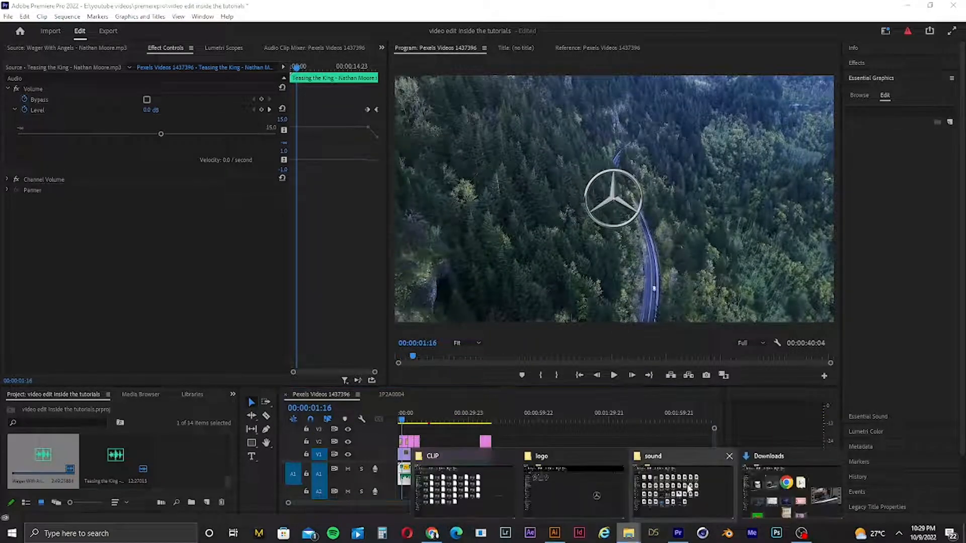
Try to bring the Sports Car Speeding sound from the sound folder straight into the timeline.
click(432, 534)
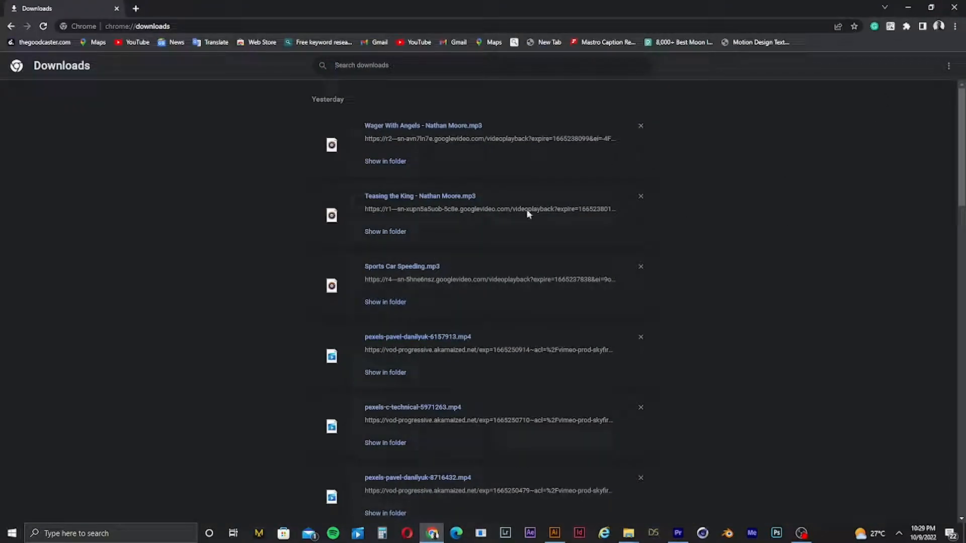
click(914, 7)
mouse_move(629, 534)
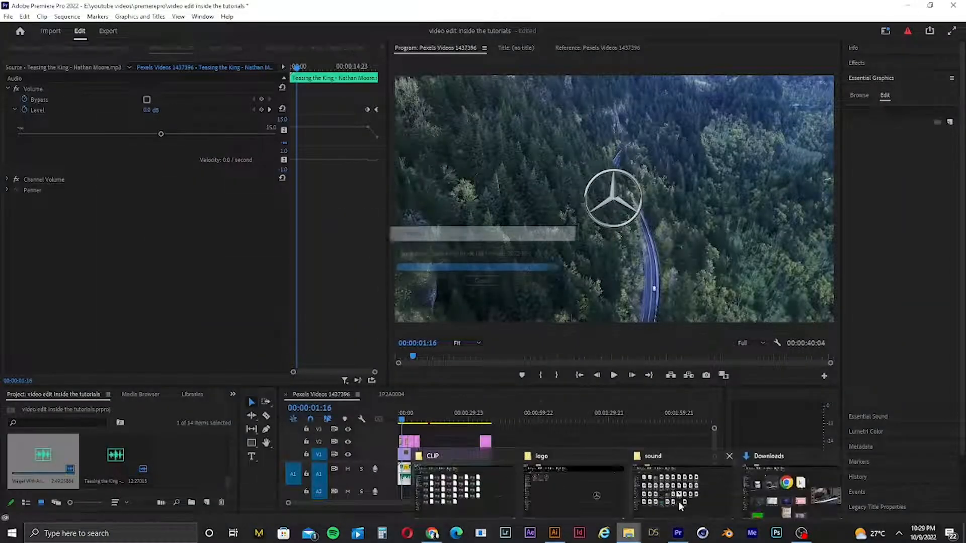
click(697, 490)
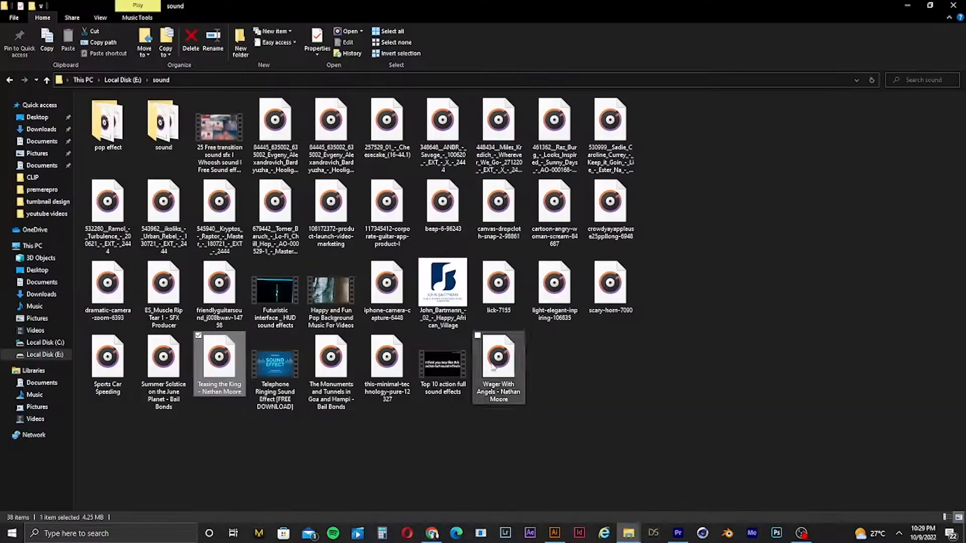
click(331, 371)
click(108, 364)
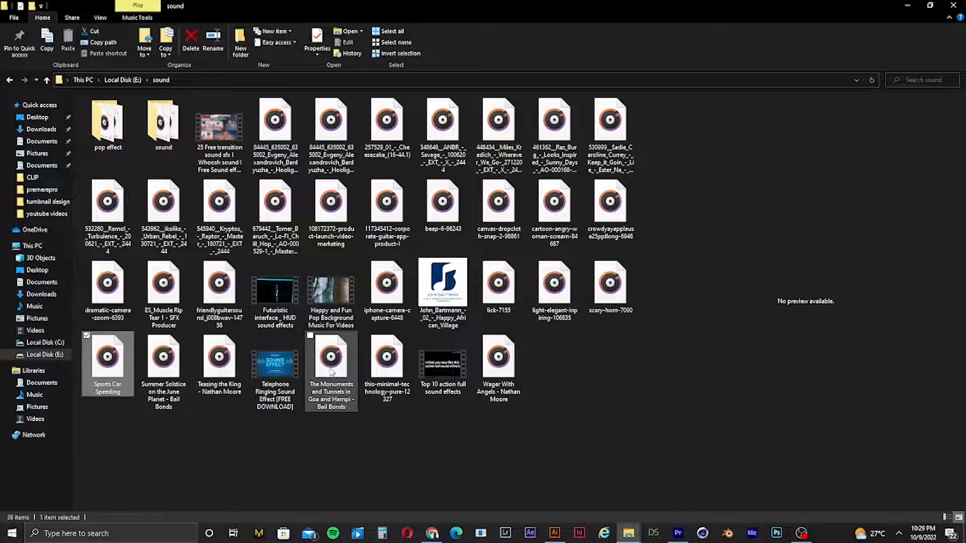
drag(127, 373, 399, 497)
key(ctrl+z)
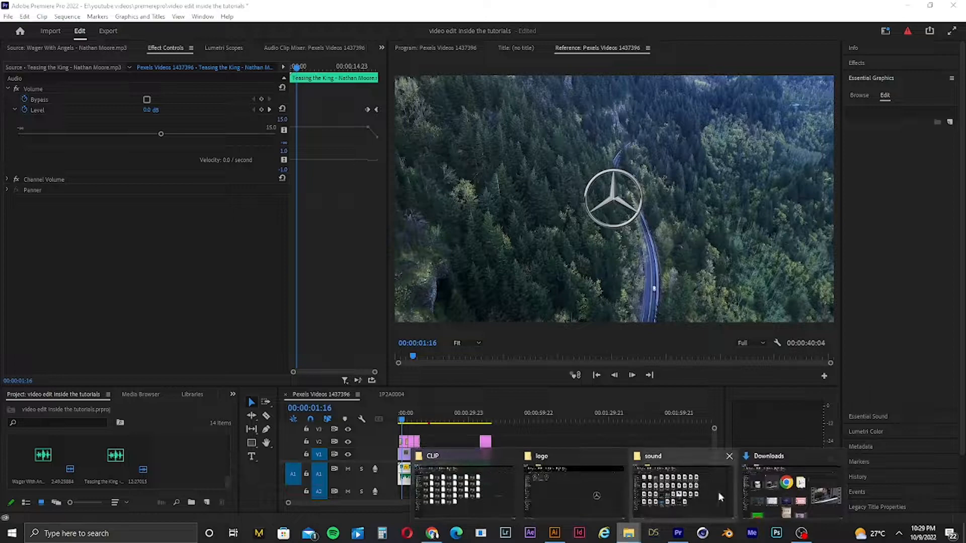
Import Sports Car Speeding from the sound folder into the project and listen to it in the Source monitor.
click(672, 485)
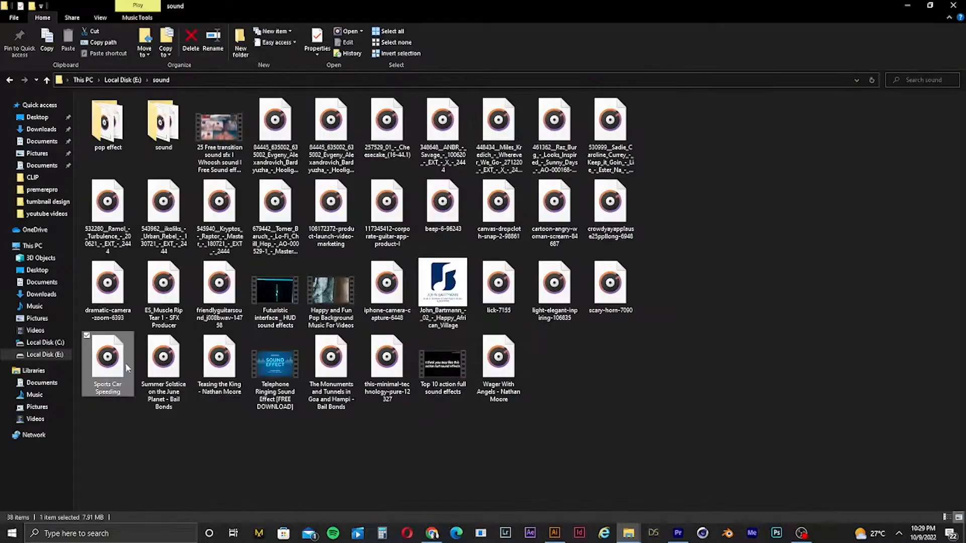
drag(127, 365, 200, 479)
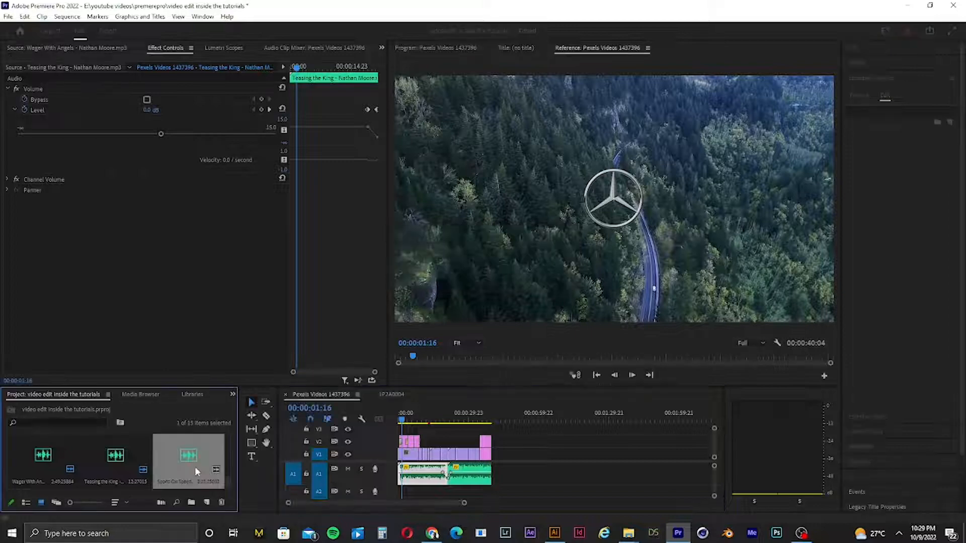
double_click(195, 466)
key(space)
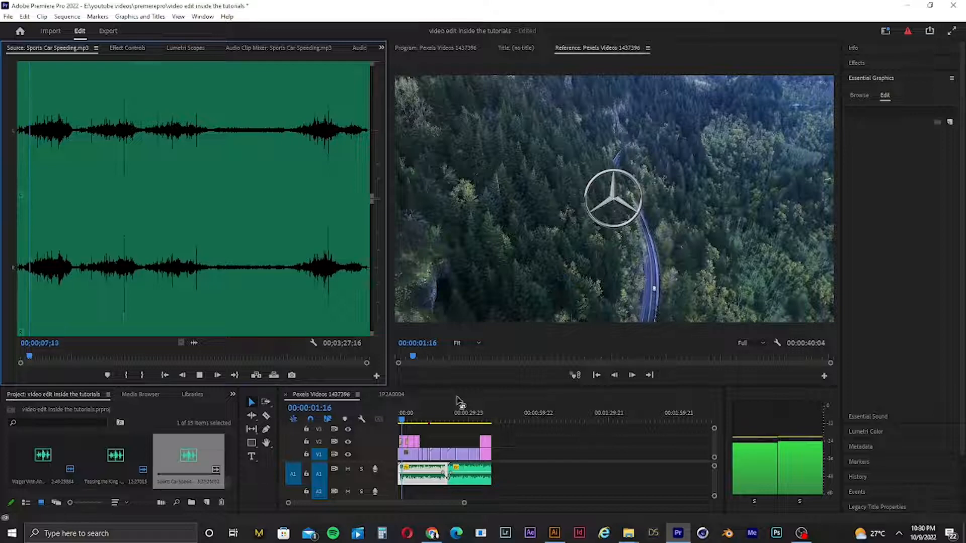
Mark the Sports Car Speeding source from 00;00;00;00 to an out point at 00;00;33;12.
key(i)
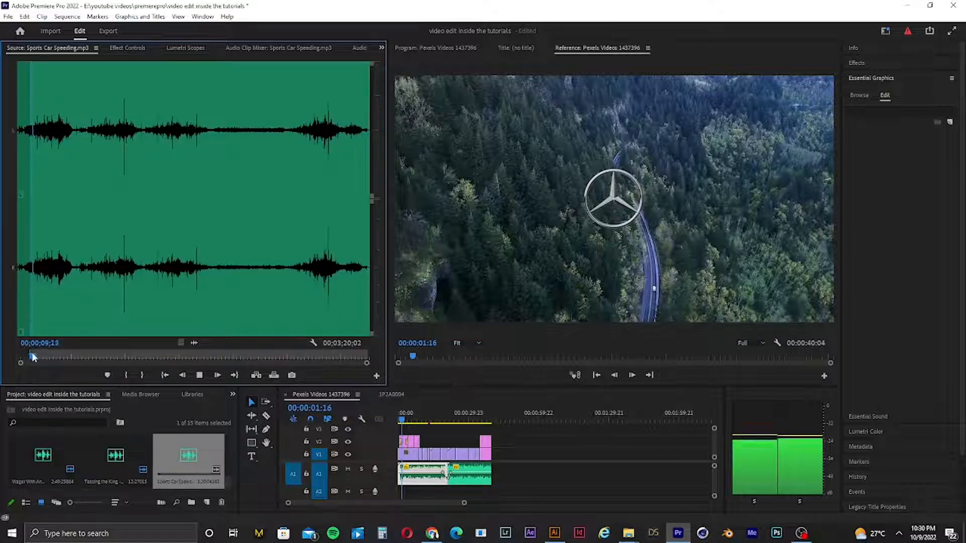
drag(32, 355, 1, 365)
key(i)
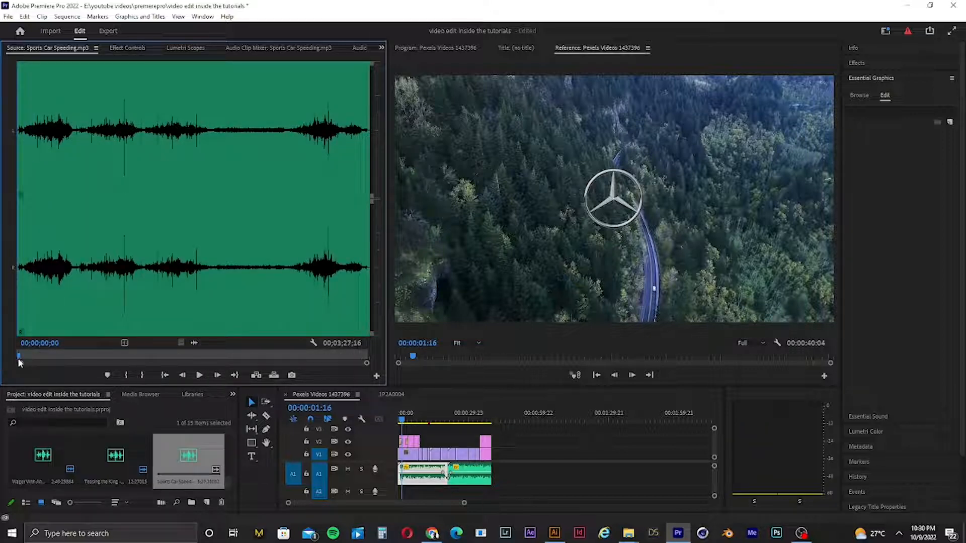
key(space)
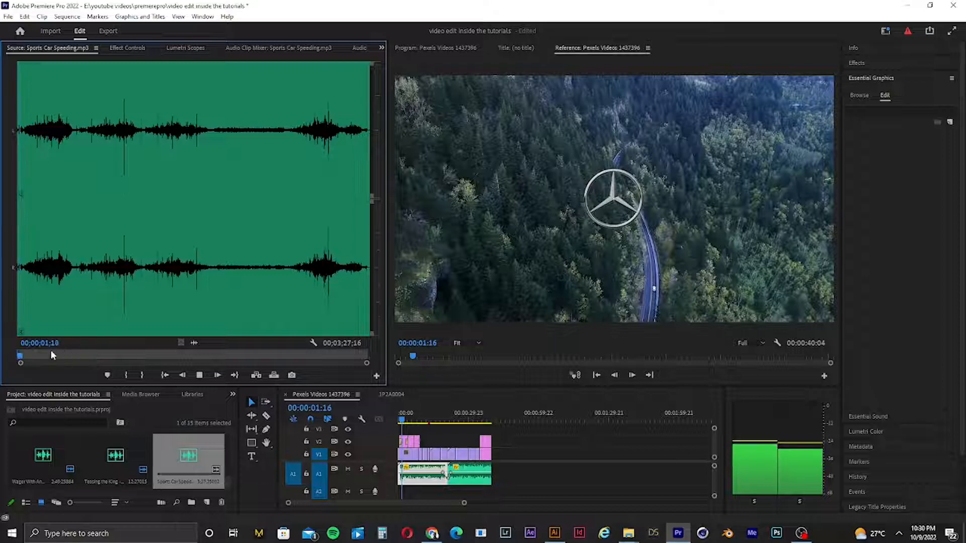
click(74, 356)
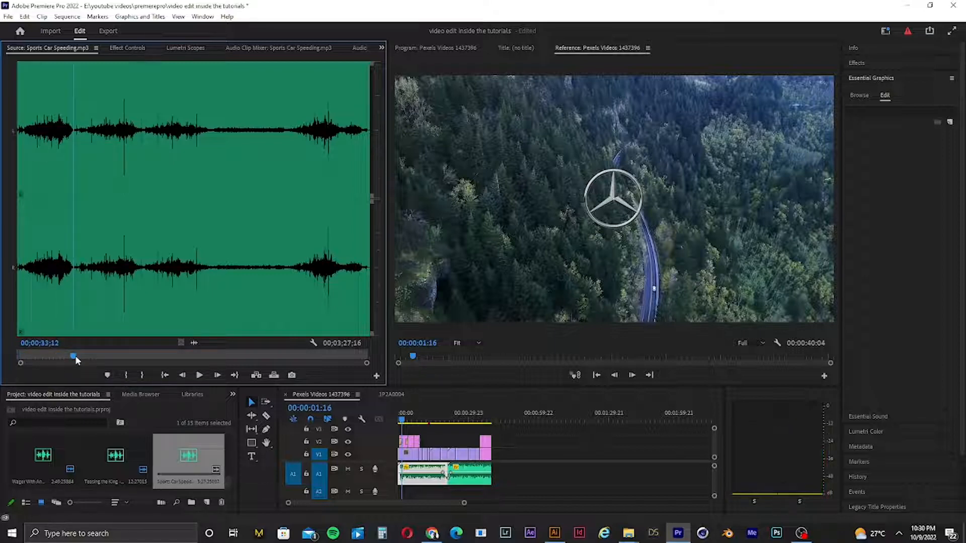
key(o)
Place the marked Sports Car Speeding audio on track A2 at the sequence start and give the timeline more height.
drag(58, 304, 374, 478)
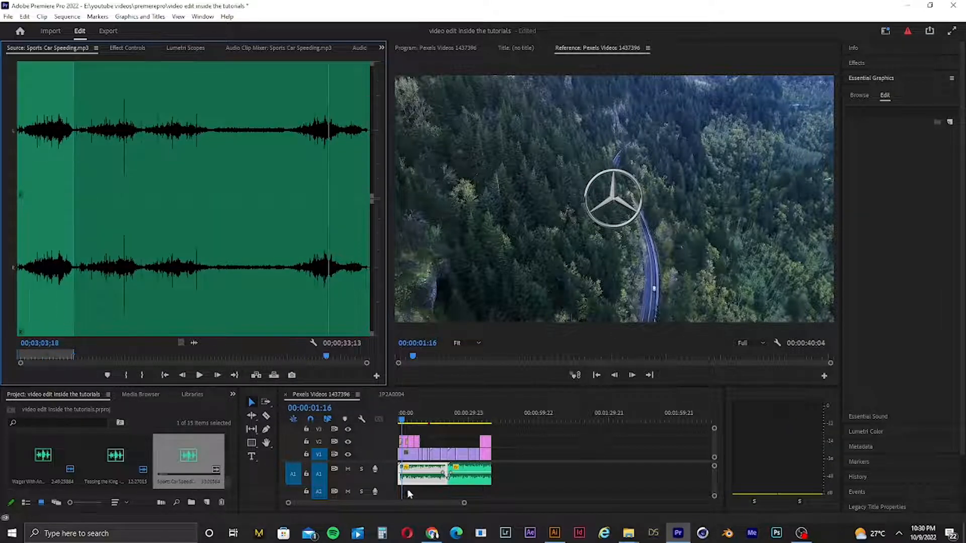
drag(193, 342, 438, 503)
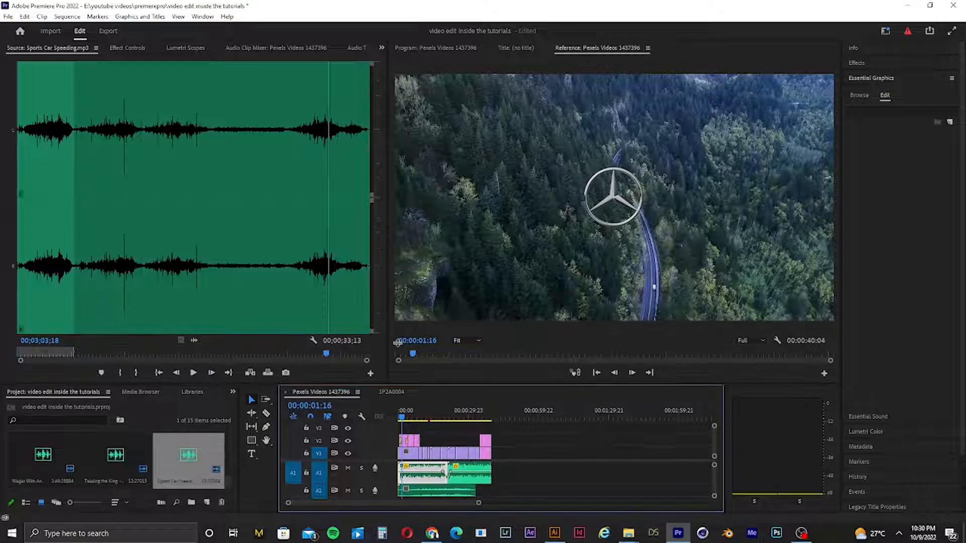
drag(399, 371, 398, 343)
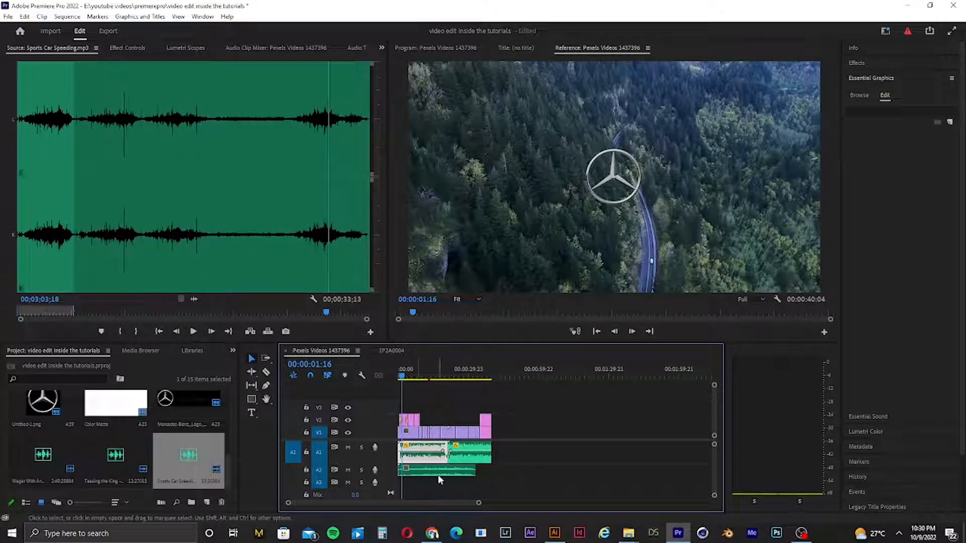
Enlarge the A2 audio track and play the sequence from the start to hear the car sound over the opening.
drag(479, 503, 429, 505)
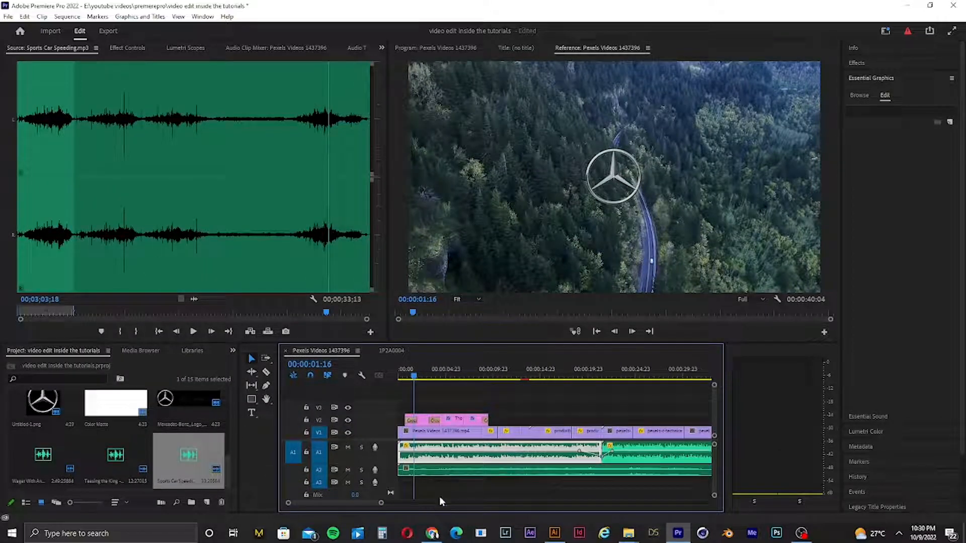
key(Home)
key(space)
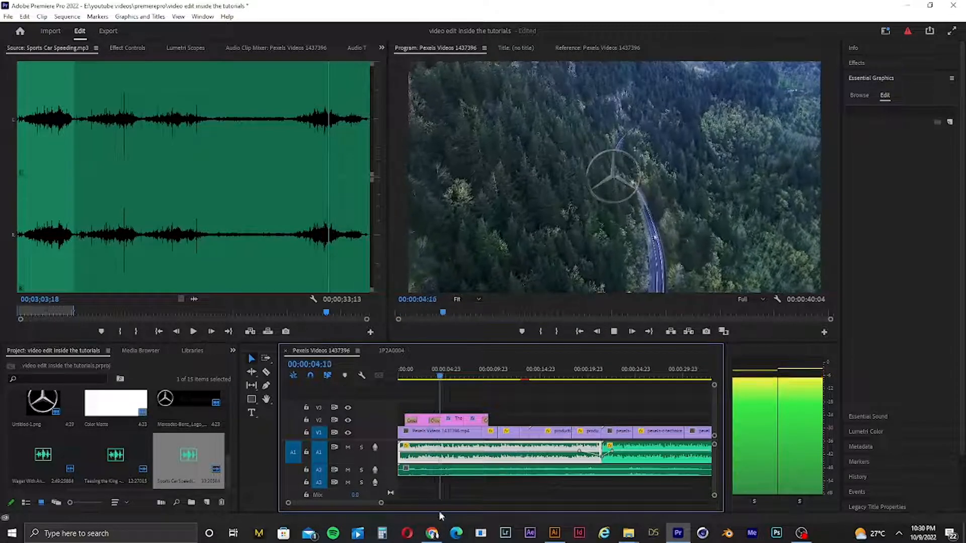
drag(386, 477, 394, 494)
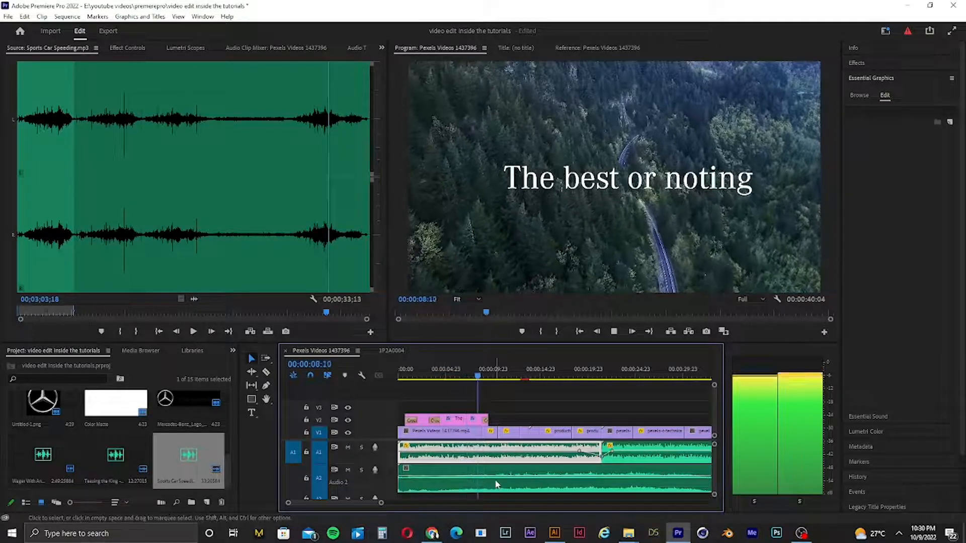
key(space)
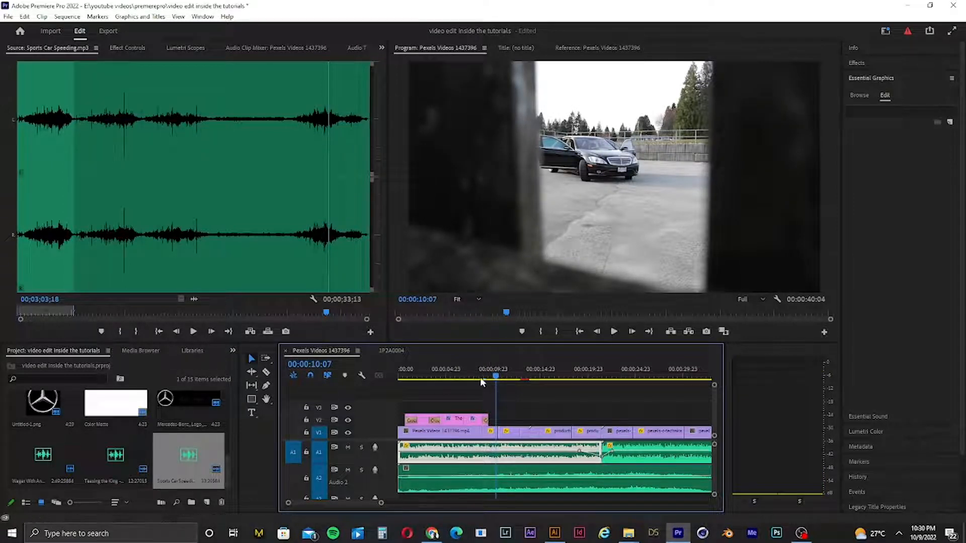
click(399, 371)
key(space)
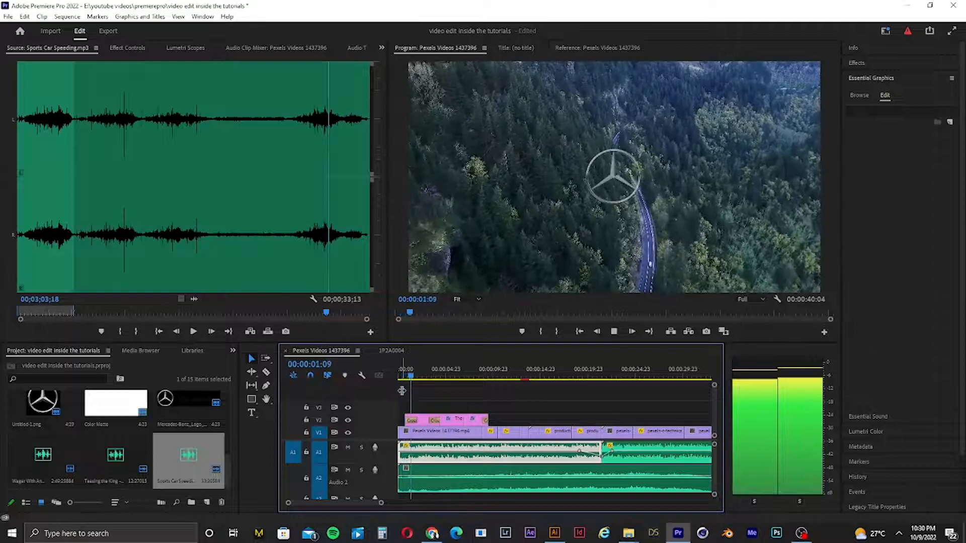
key(space)
key(space)
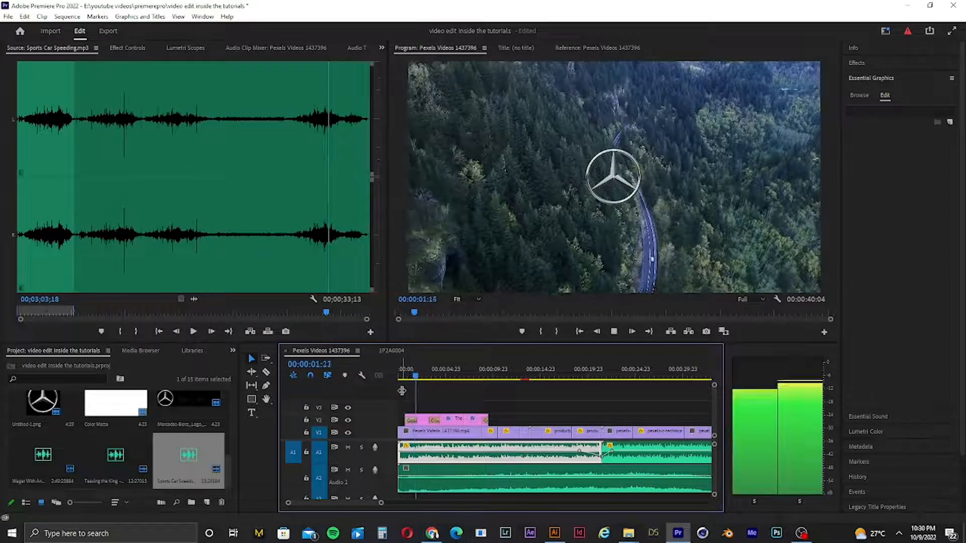
Split the Sports Car Speeding clip on A2 where the opening forest road video ends and delete the rest.
key(c)
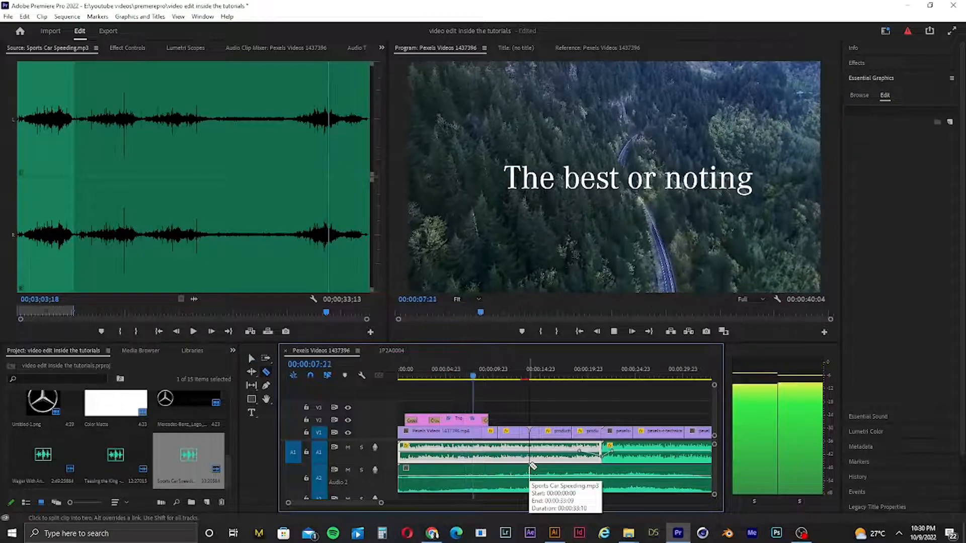
key(space)
shift+click(521, 445)
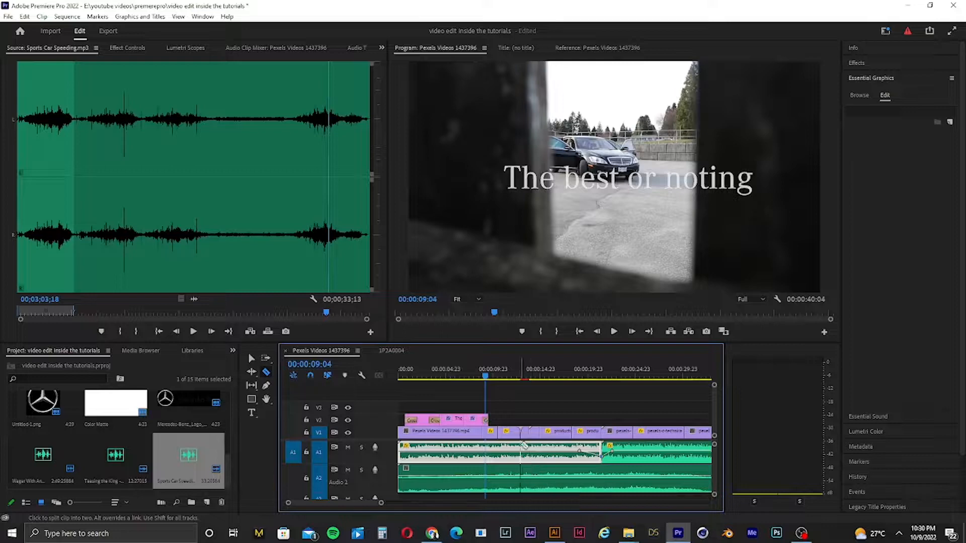
click(251, 358)
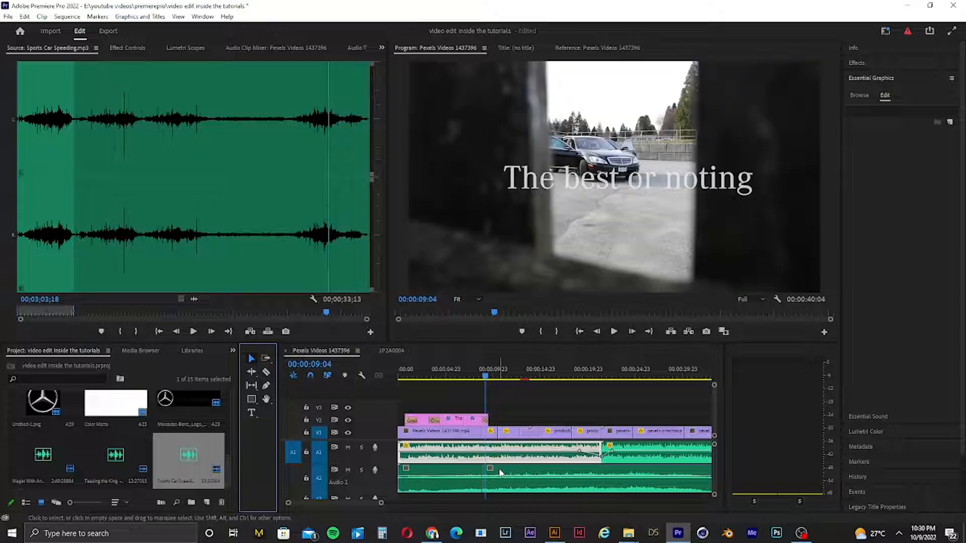
click(501, 473)
key(Delete)
Try starting the trimmed Sports Car Speeding clip slightly later on A2, restore its position, and play from the sequence start.
click(412, 484)
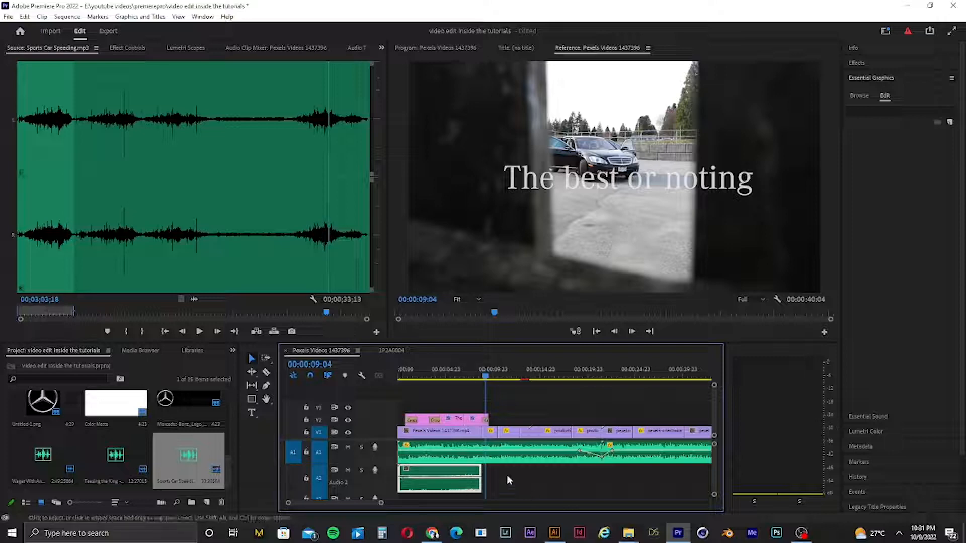
click(525, 475)
click(460, 486)
drag(382, 504, 362, 504)
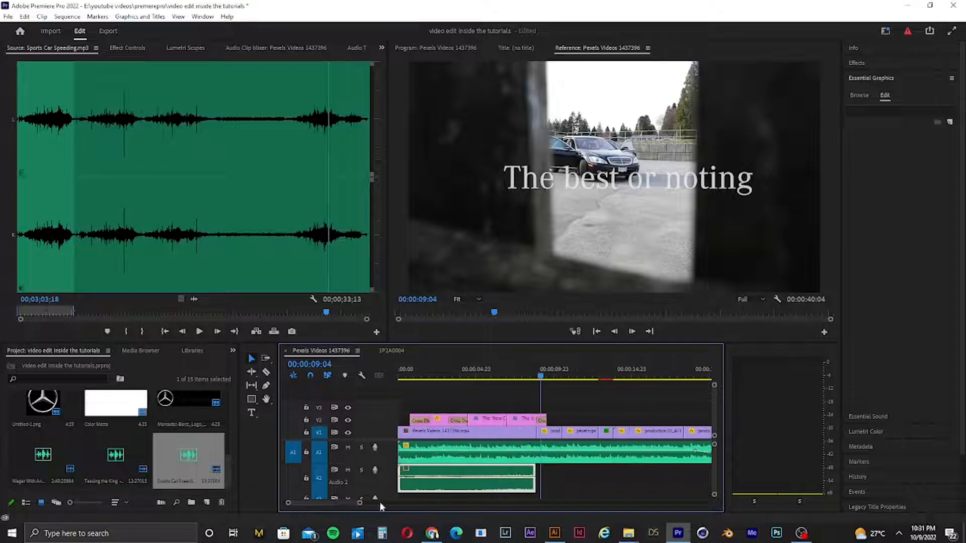
drag(542, 381, 344, 434)
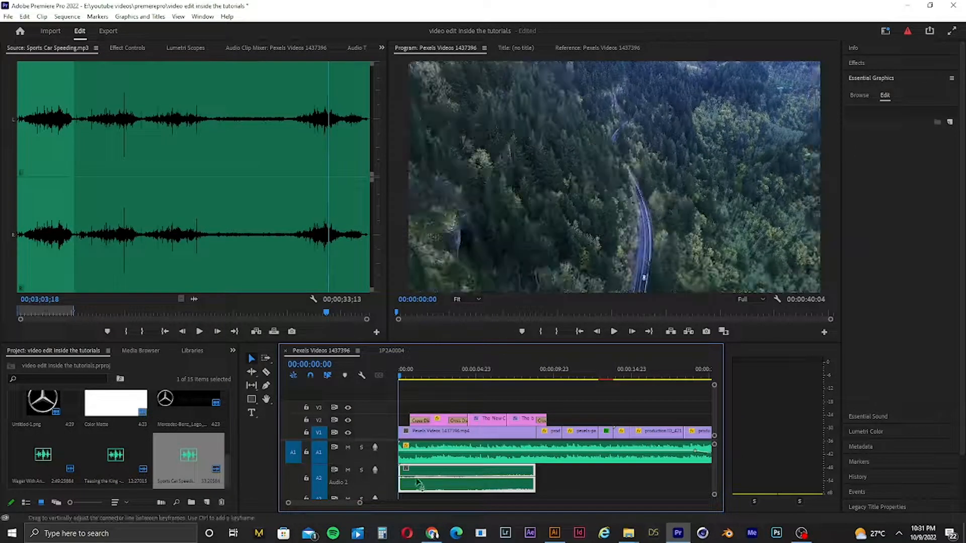
drag(495, 474, 521, 474)
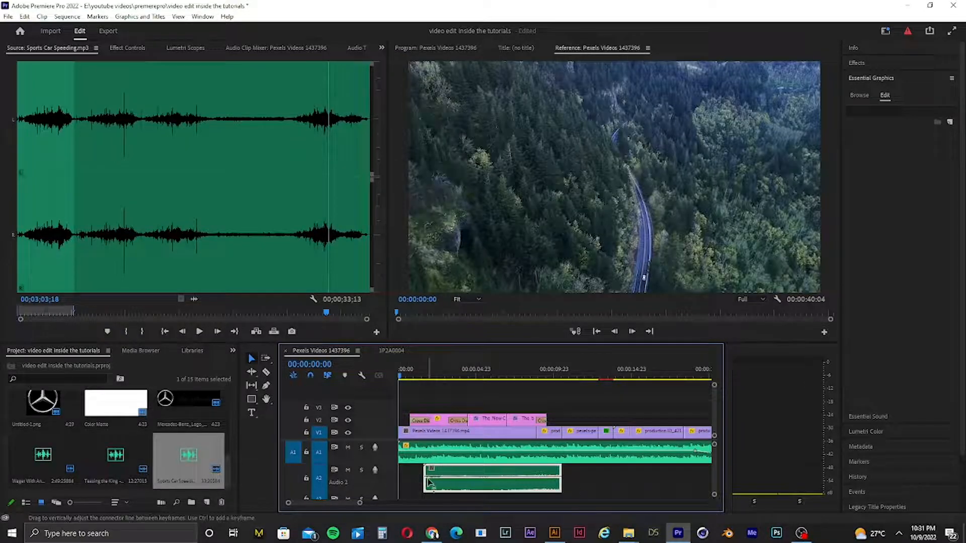
mouse_move(421, 475)
mouse_down()
mouse_move(448, 476)
mouse_move(425, 492)
mouse_up()
drag(517, 479, 535, 479)
key(space)
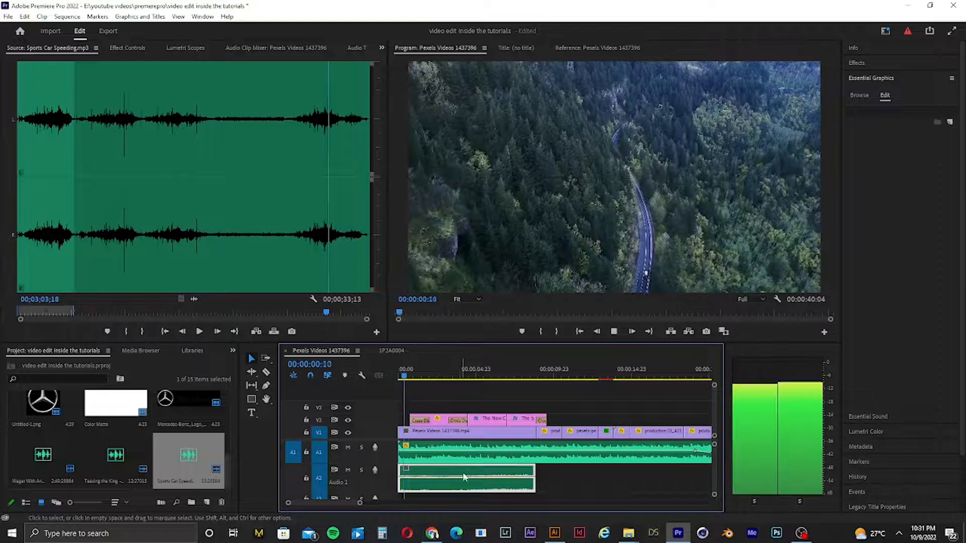
Play the sequence from its start through the opening titles to check the car sound against the music.
key(space)
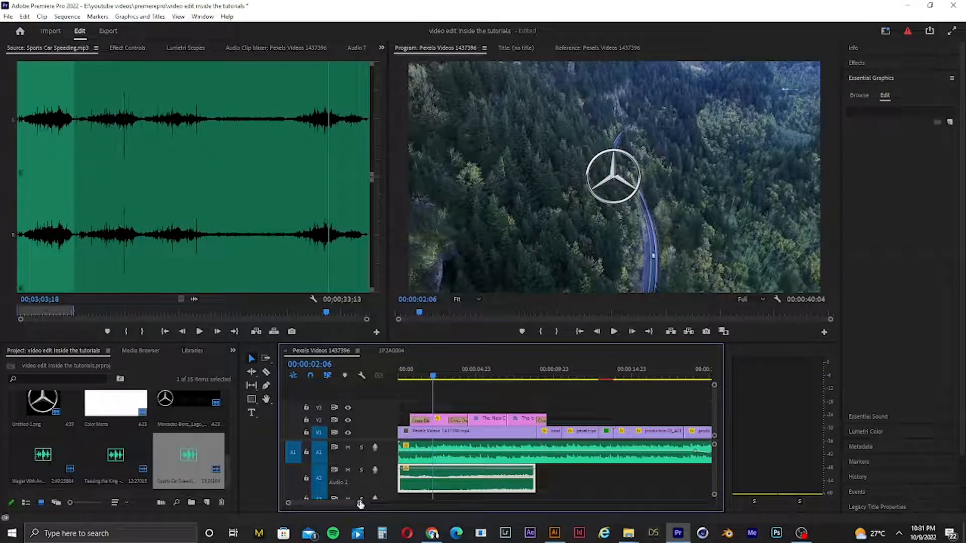
drag(360, 504, 442, 516)
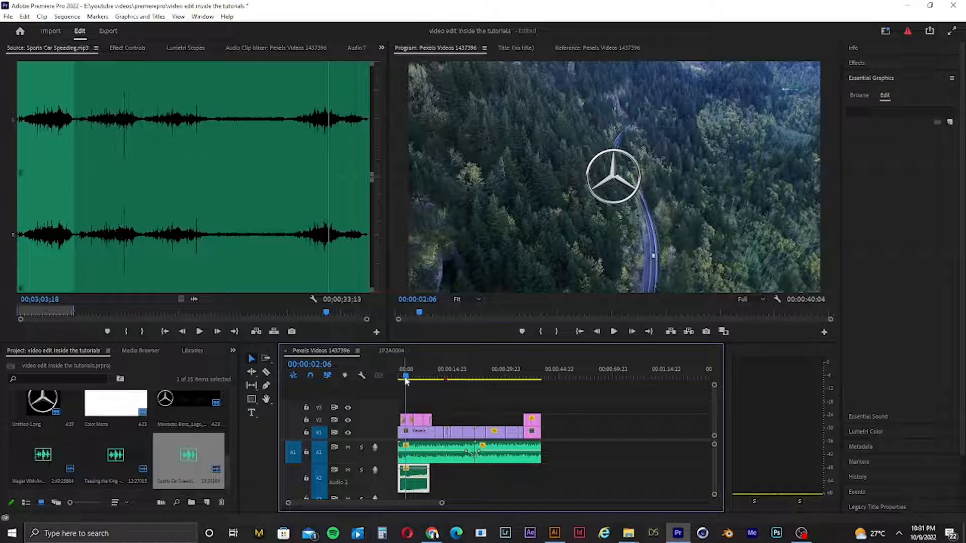
key(Home)
key(space)
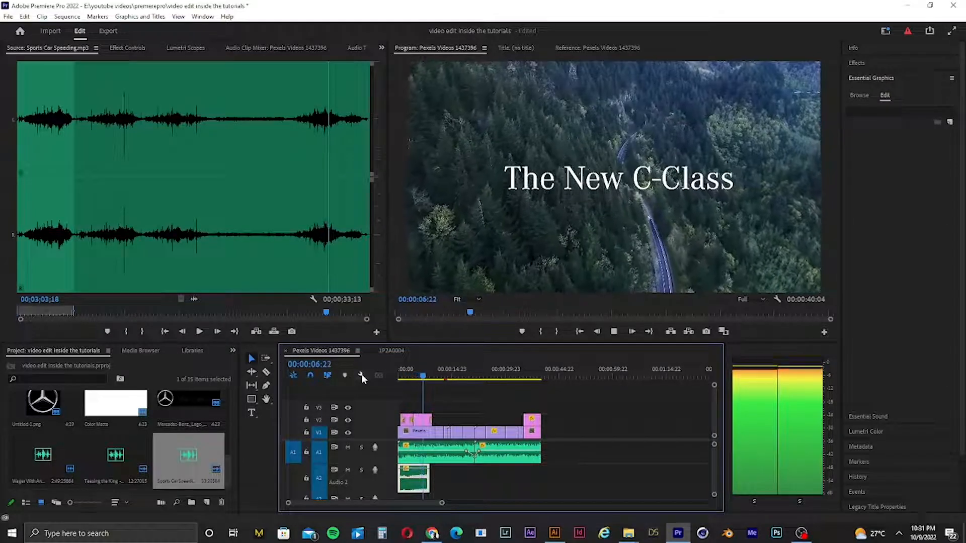
key(space)
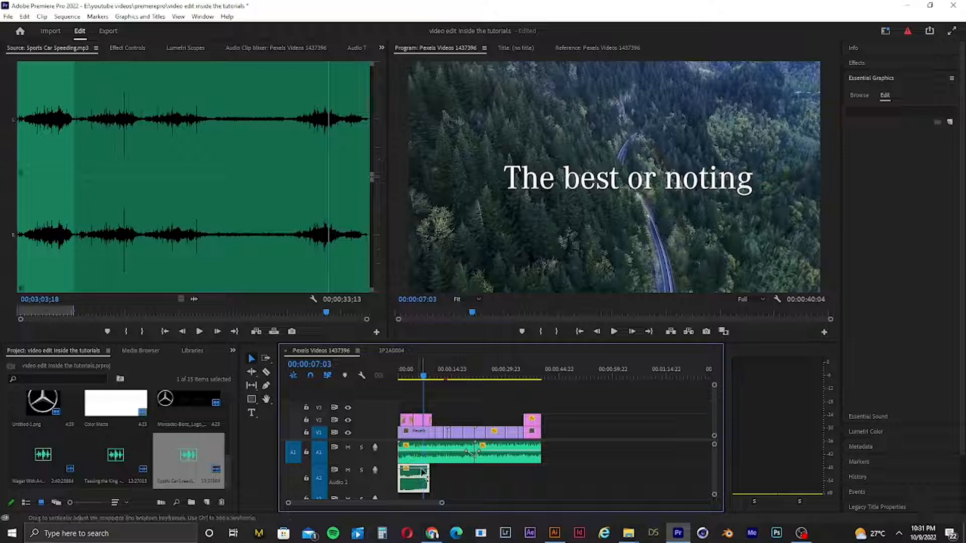
Raise the volume of the Sports Car Speeding clip on A2 slightly and play the opening again.
drag(421, 472, 422, 469)
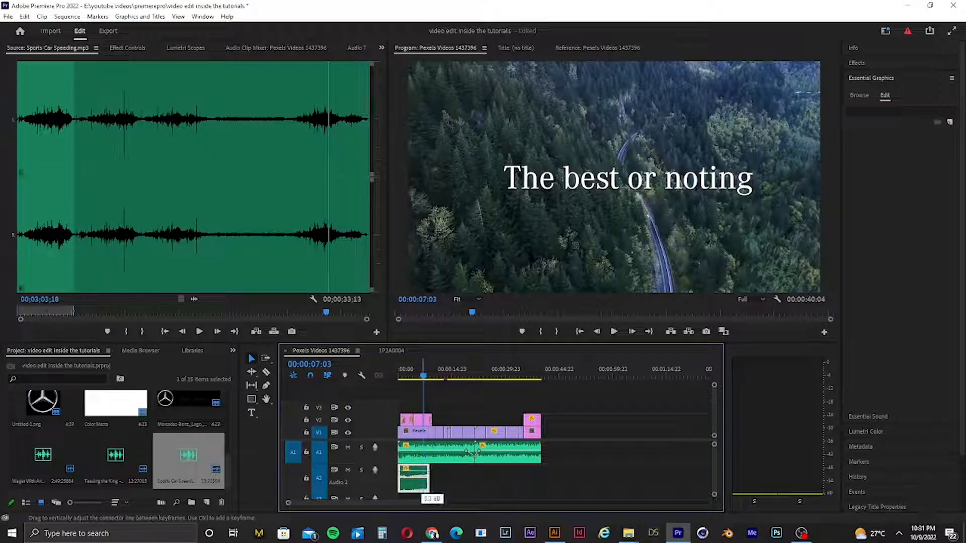
drag(428, 382, 376, 382)
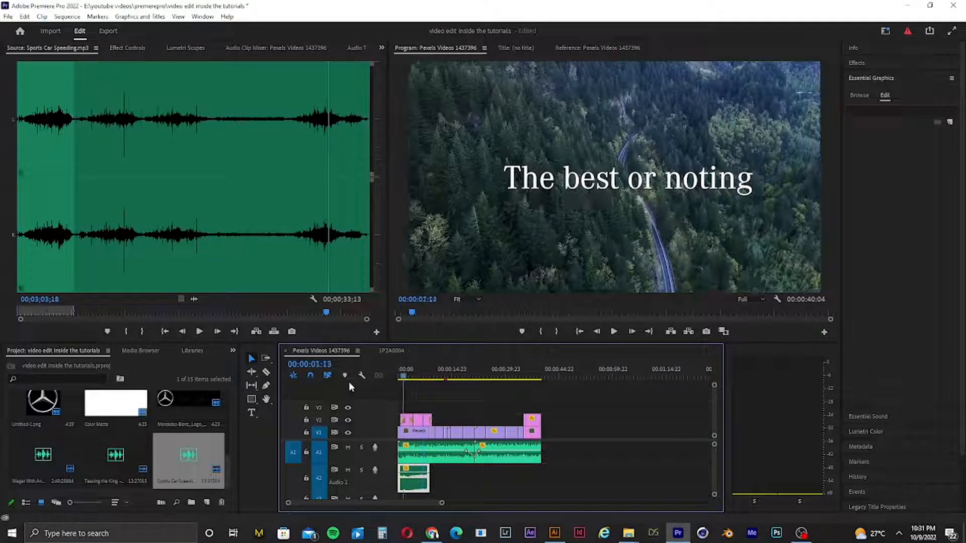
key(space)
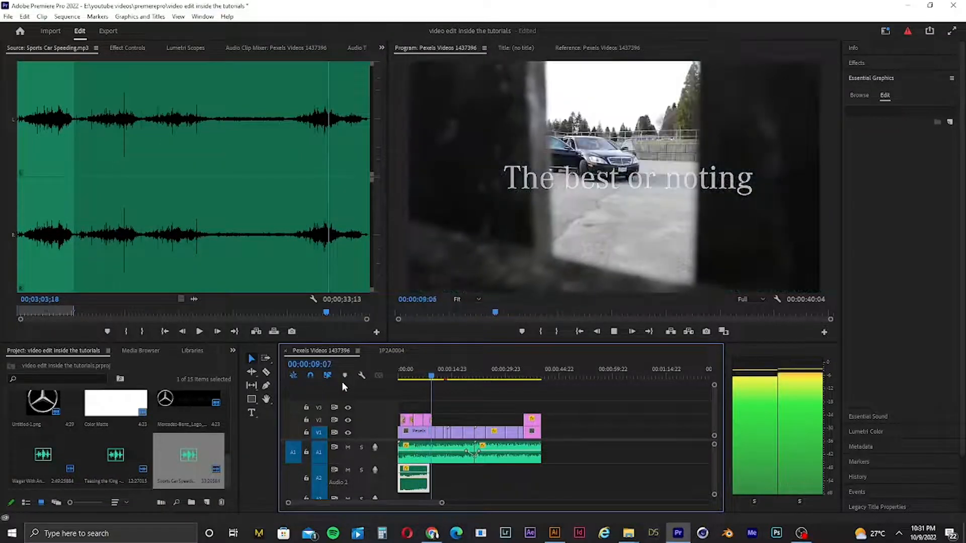
key(space)
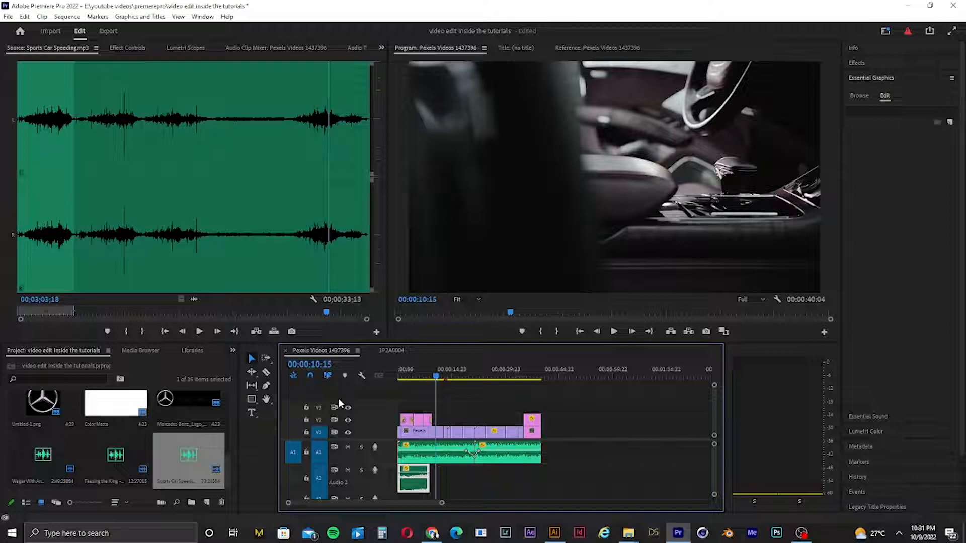
Trim the end of the "The best or noting" title on V2 to where the forest road video ends and replay the cut.
drag(441, 504, 378, 503)
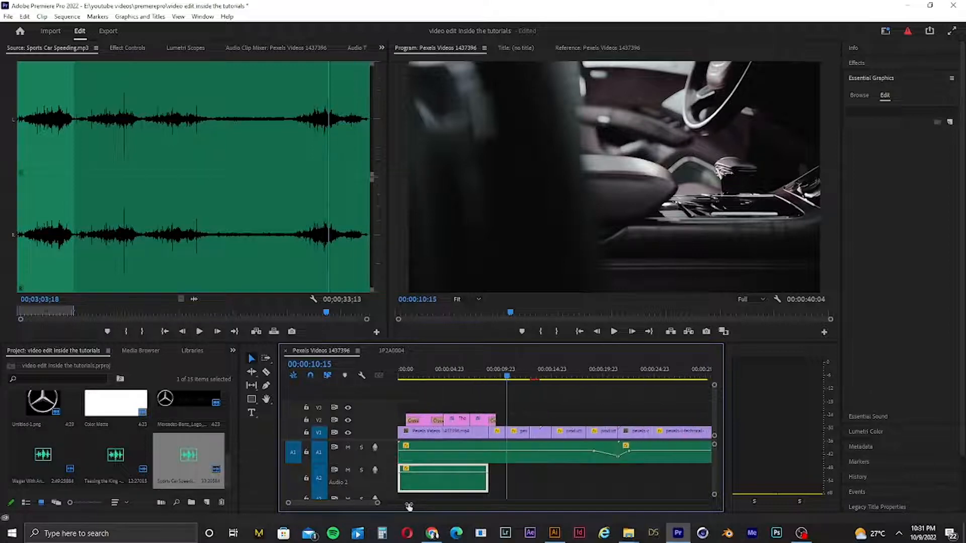
drag(511, 380, 459, 382)
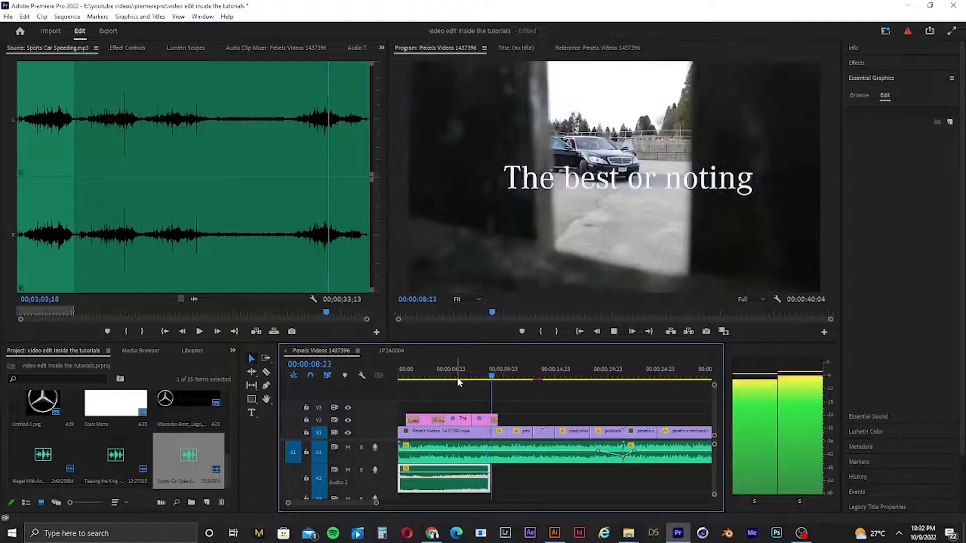
key(space)
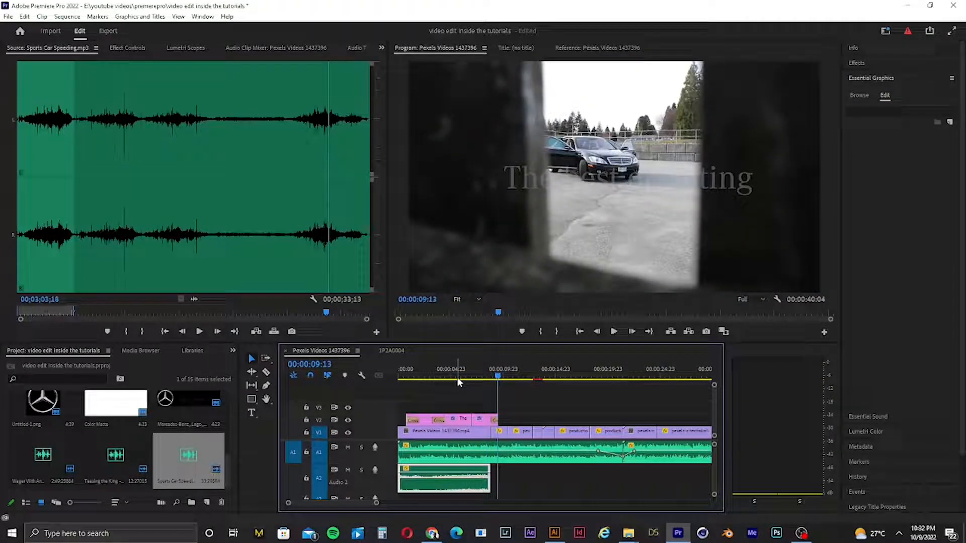
click(496, 420)
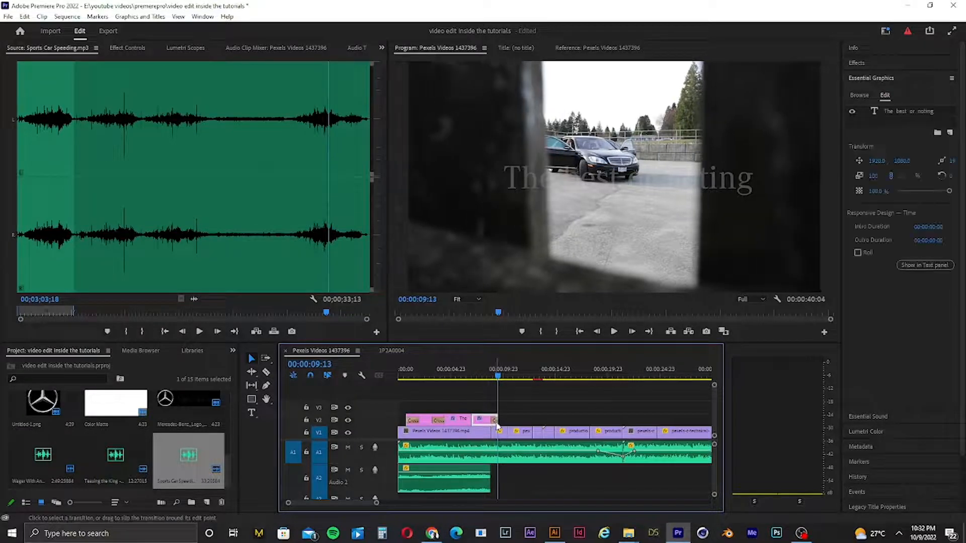
drag(496, 420, 490, 420)
drag(498, 375, 470, 378)
key(space)
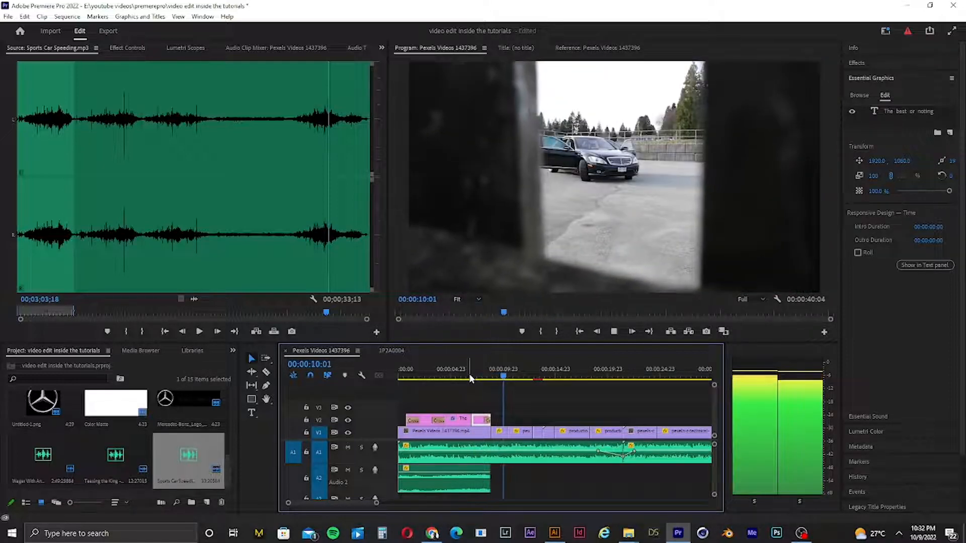
key(space)
key(space)
key(space)
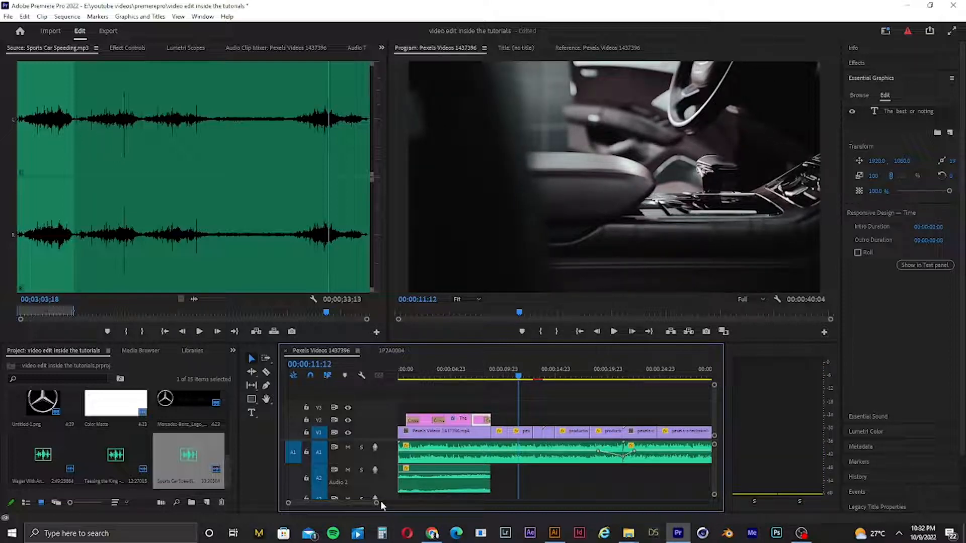
Play the rest of the sequence from the car interior shot through to the closing Mercedes-Benz logo.
drag(376, 502, 481, 504)
key(space)
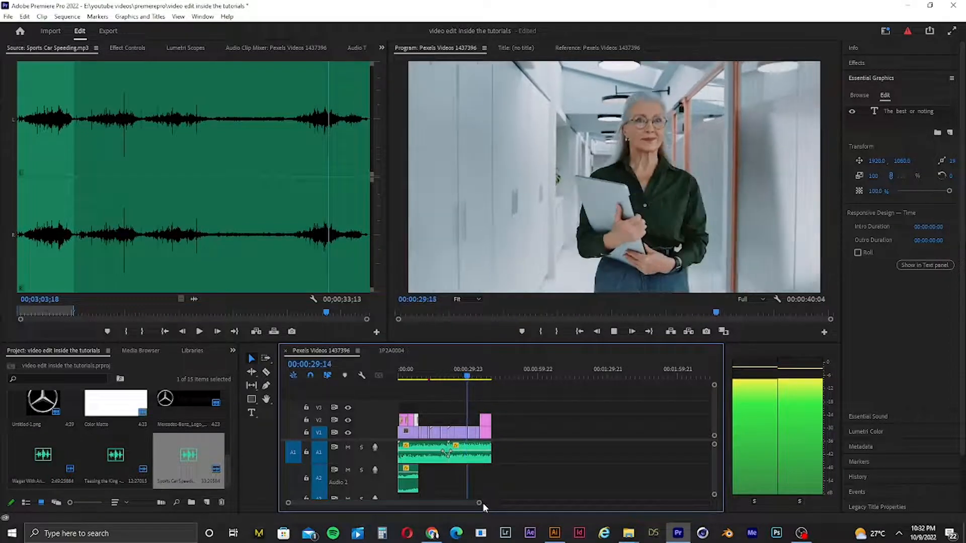
key(space)
key(space)
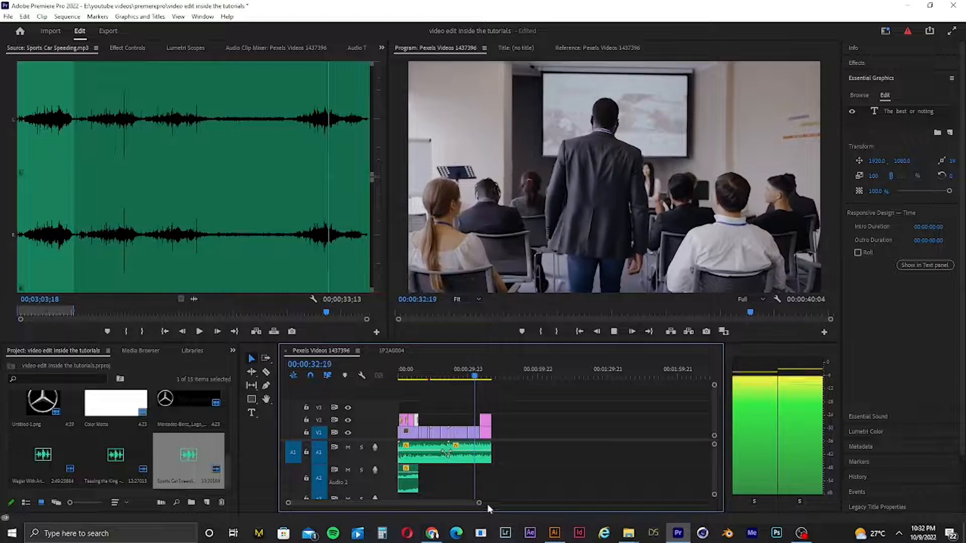
drag(480, 505, 433, 502)
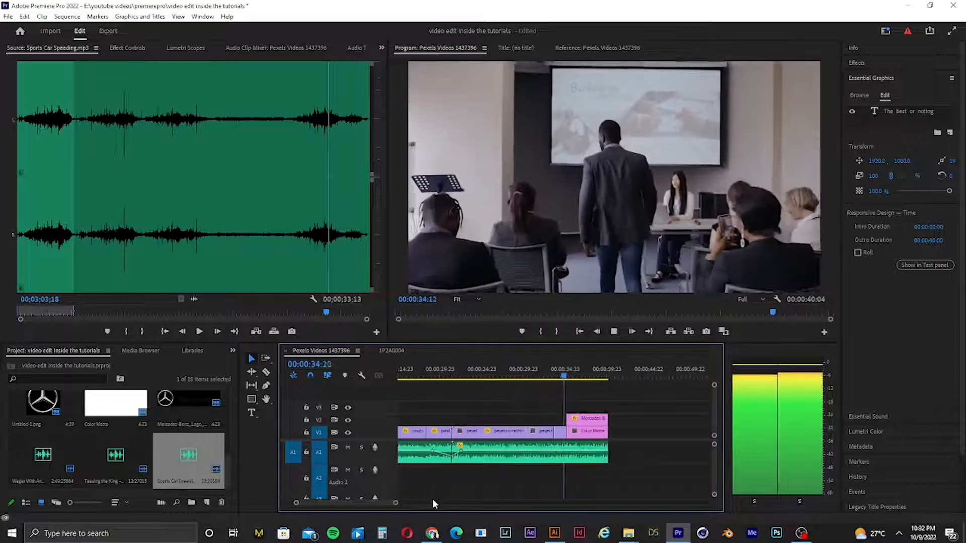
key(space)
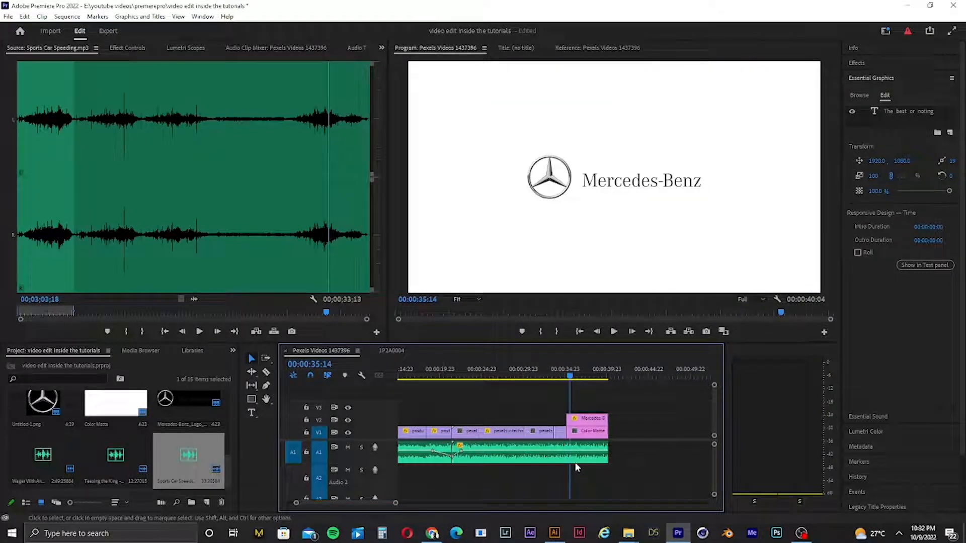
Add a Cross Dissolve between the last presentation clip and the Color Matte on V1, and play the transition.
click(577, 435)
key(ctrl+d)
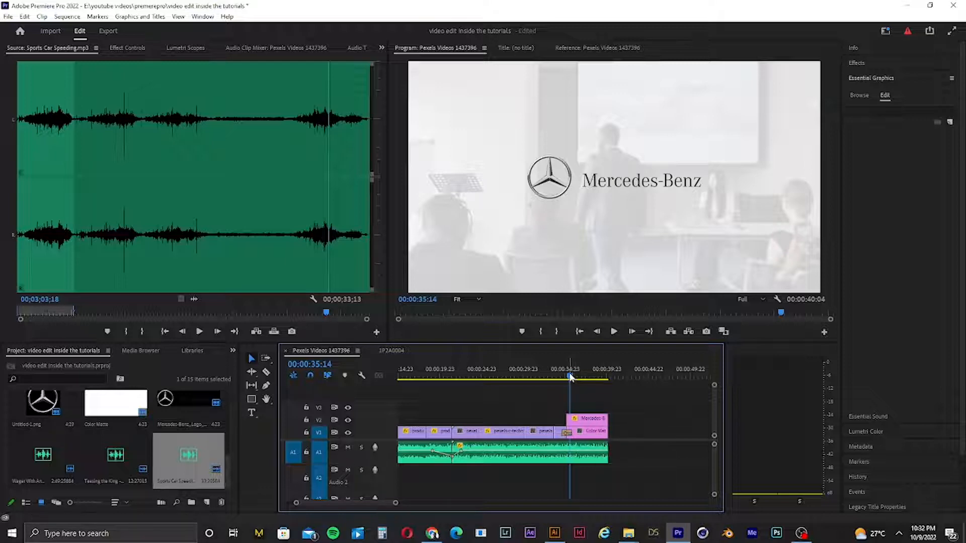
click(562, 377)
key(space)
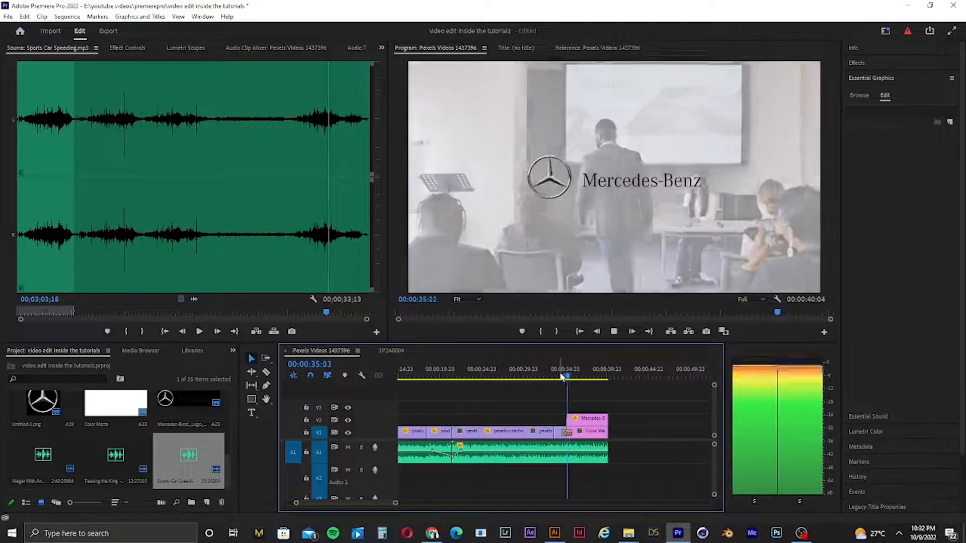
key(space)
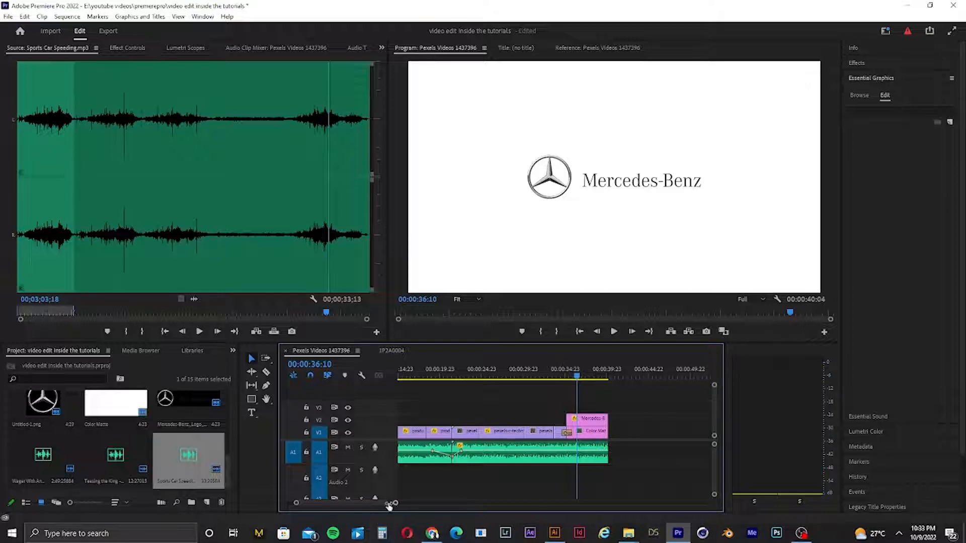
drag(394, 503, 378, 503)
drag(552, 380, 526, 380)
key(space)
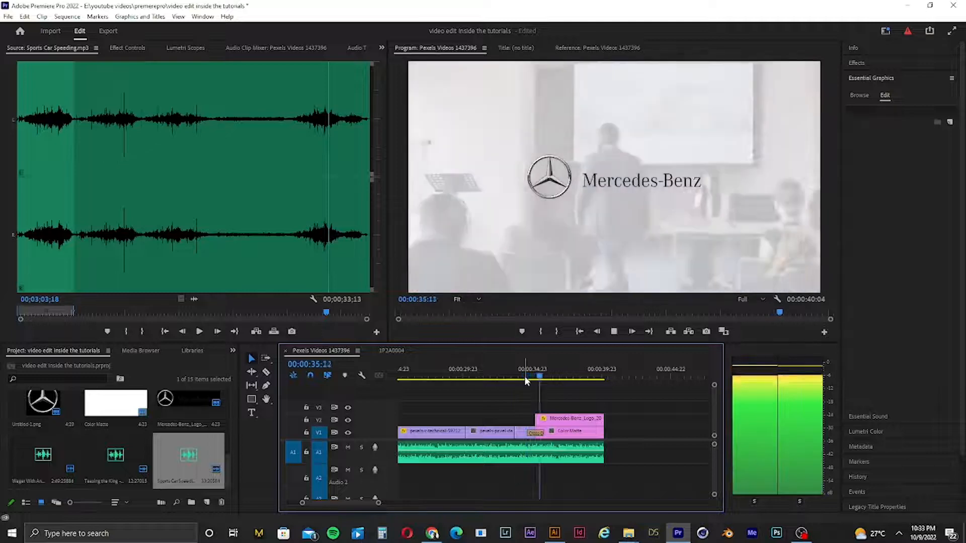
key(space)
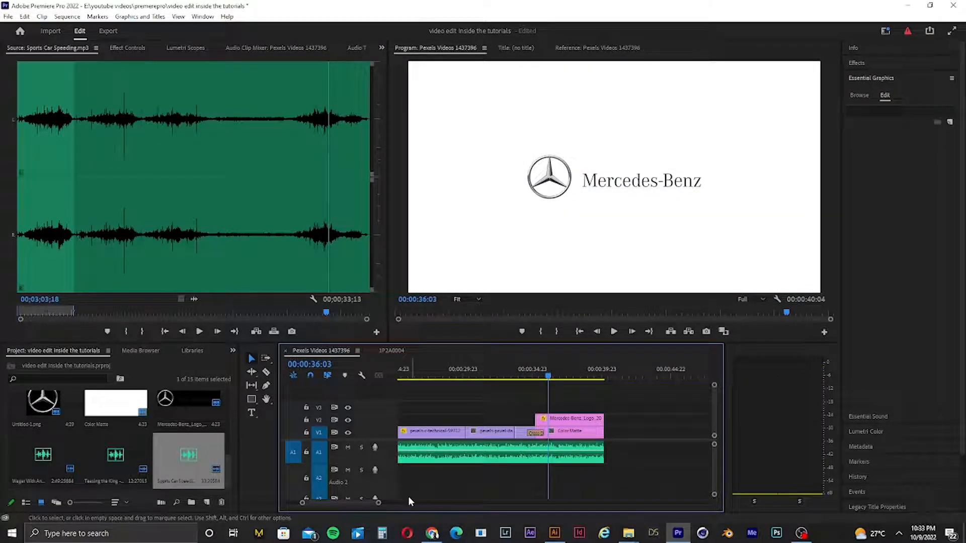
Show the whole sequence in the timeline and review it from the start into the second music section.
drag(379, 502, 450, 497)
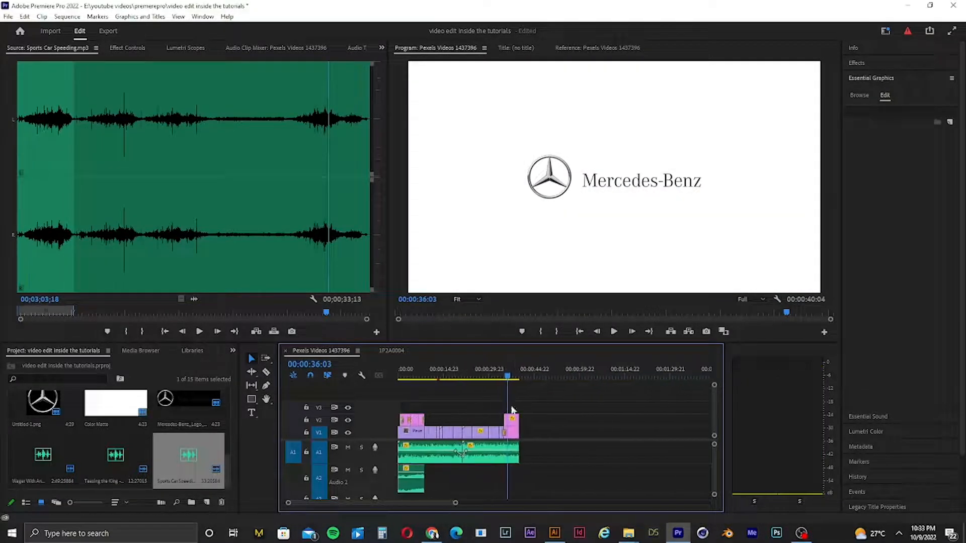
key(Home)
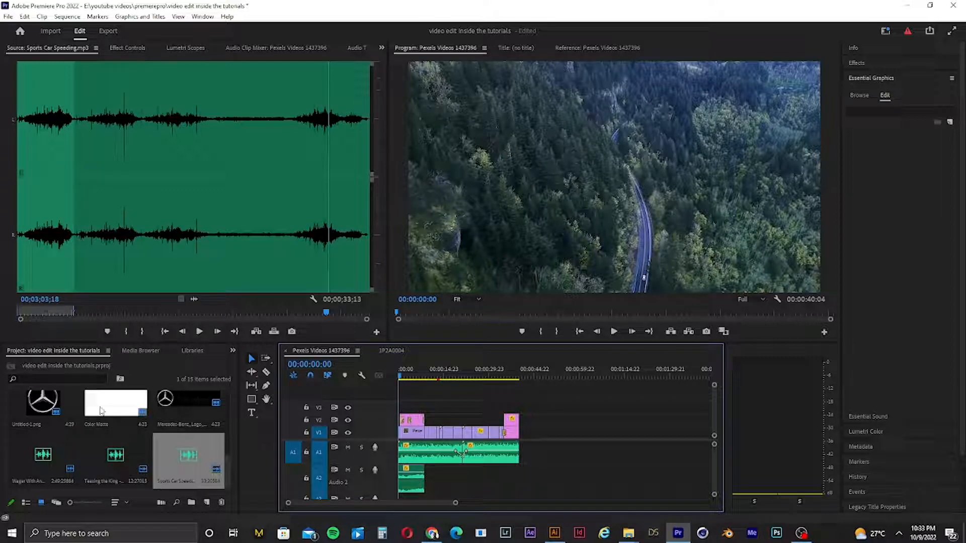
key(space)
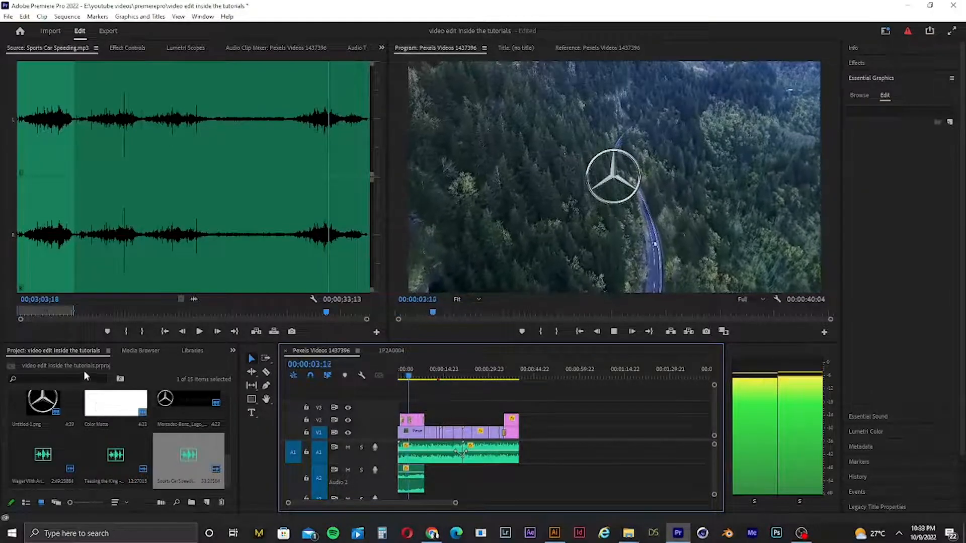
drag(429, 378, 461, 401)
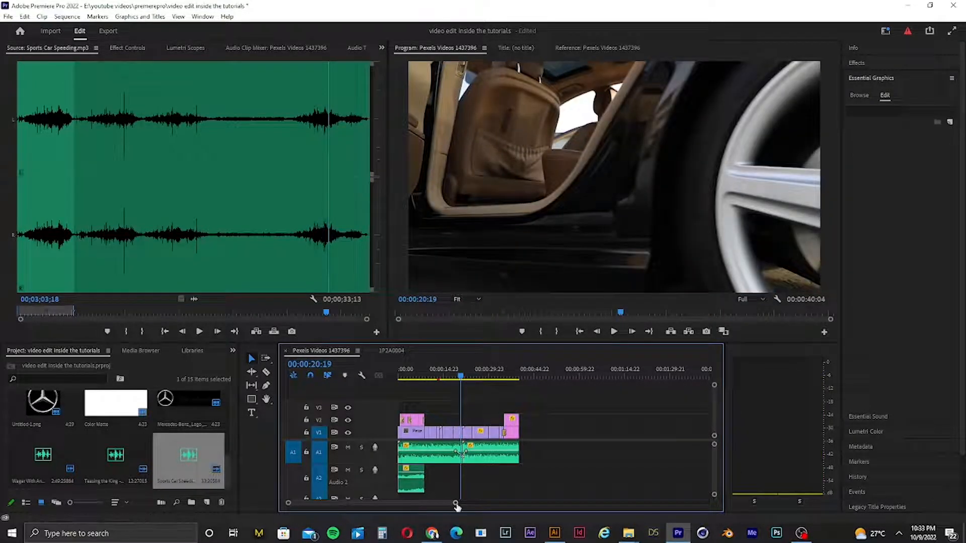
drag(455, 504, 478, 503)
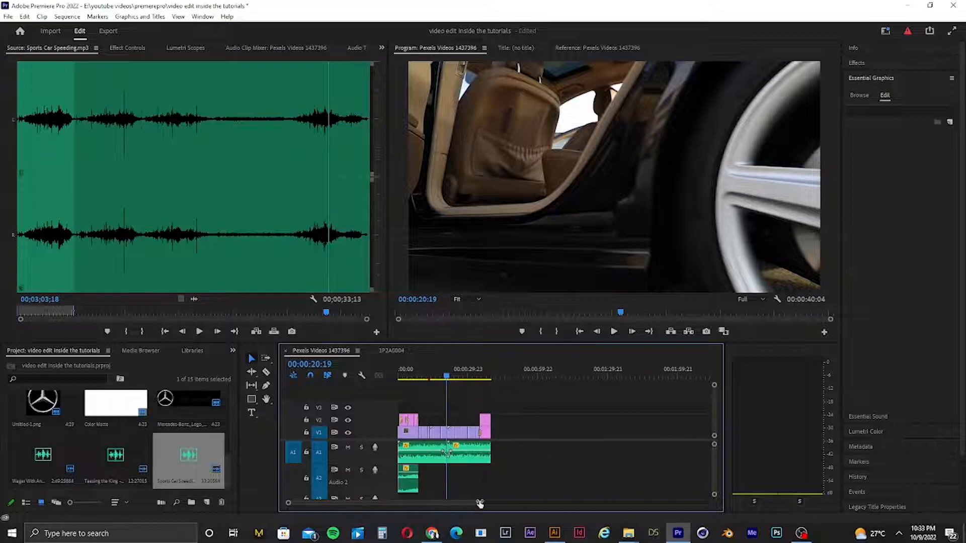
drag(462, 378, 257, 395)
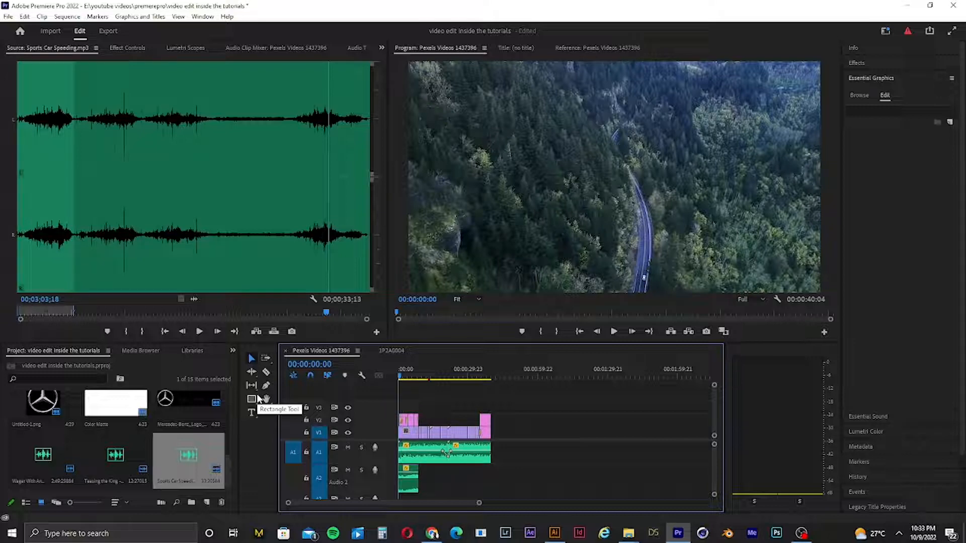
key(space)
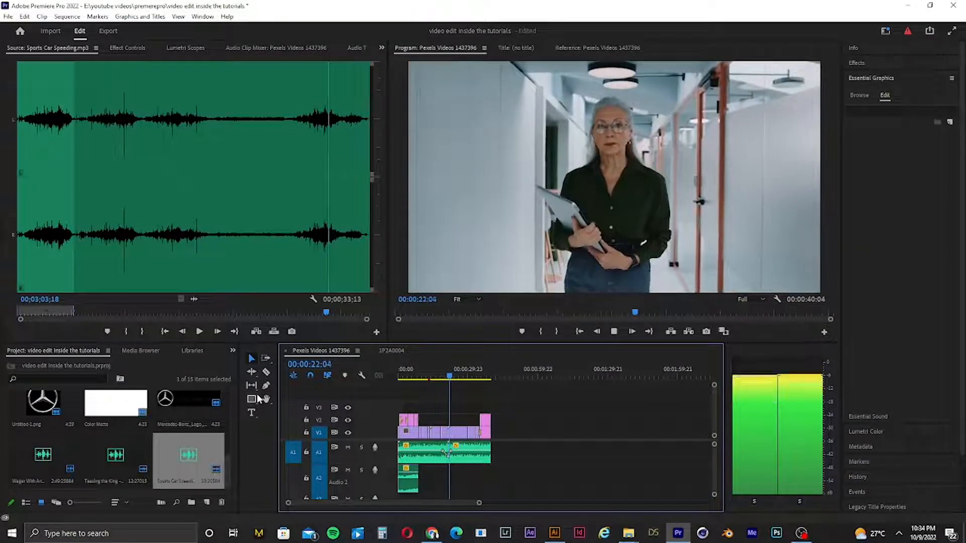
key(space)
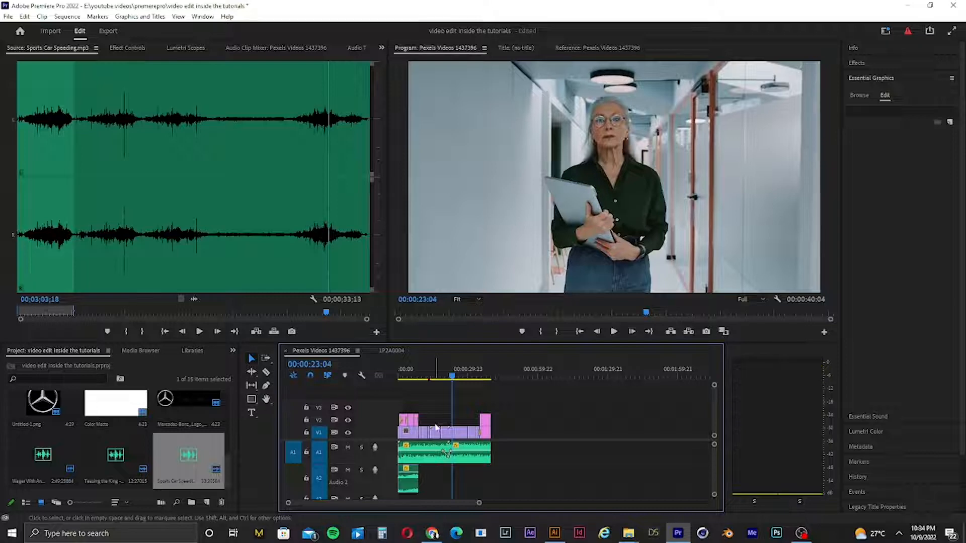
Place Untitled-1.png on track V3 at the sequence start and set its scale to 56.
click(40, 403)
drag(408, 420, 389, 408)
key(Home)
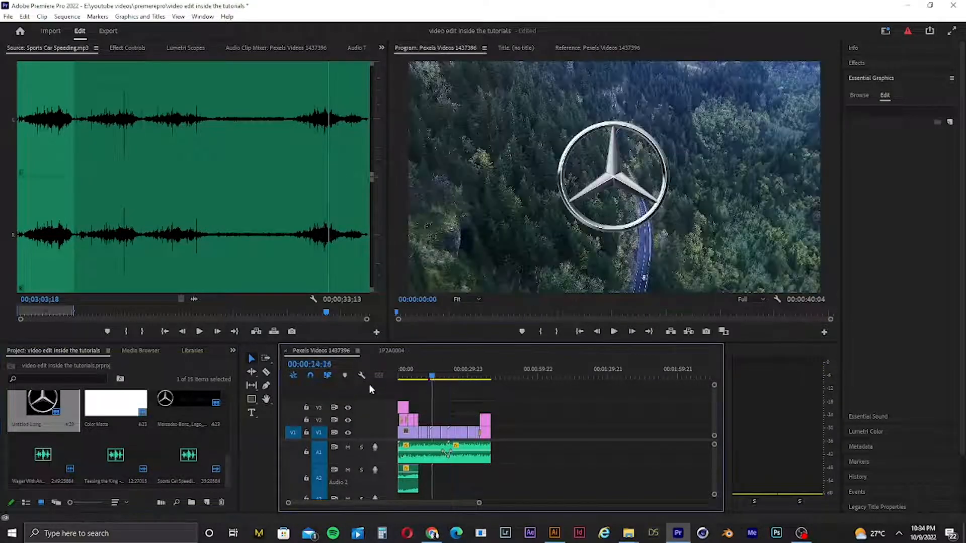
key(space)
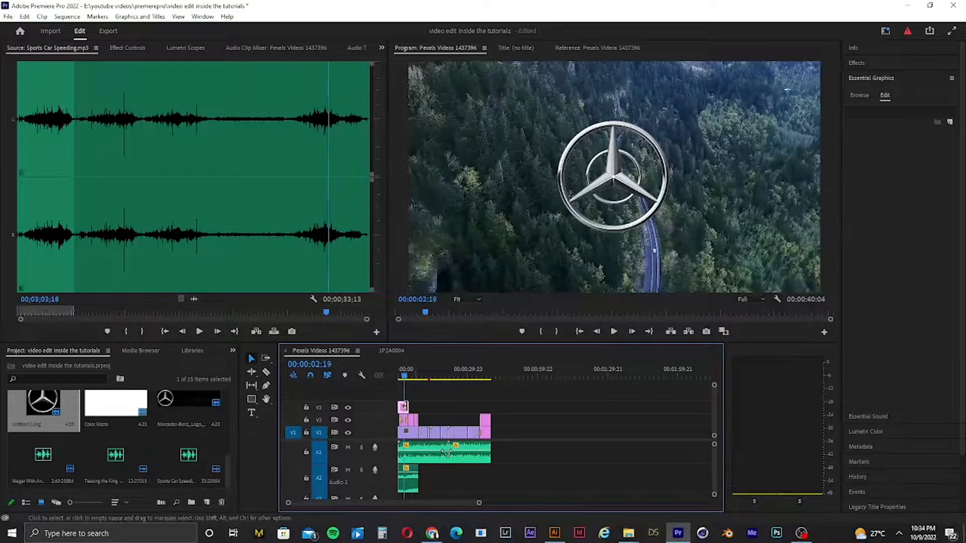
click(128, 47)
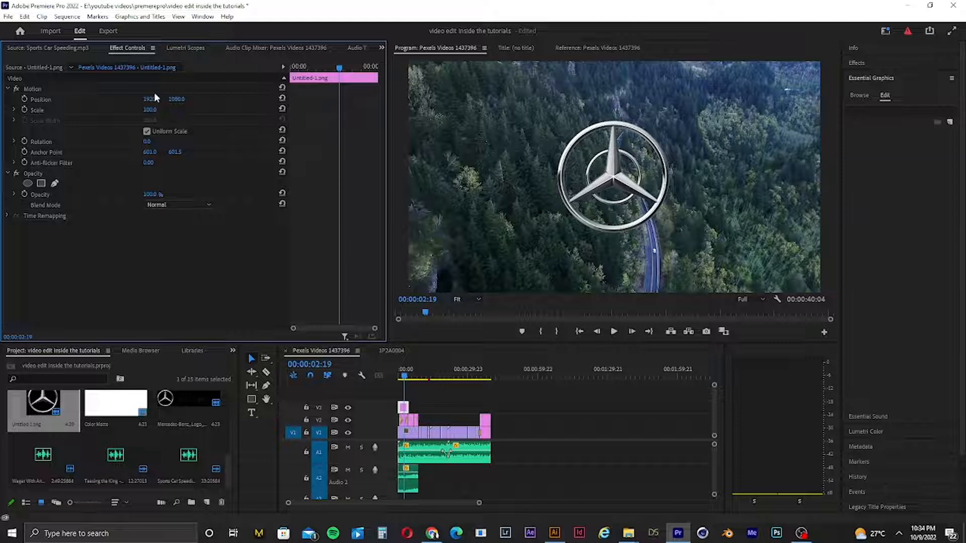
drag(157, 115, 156, 110)
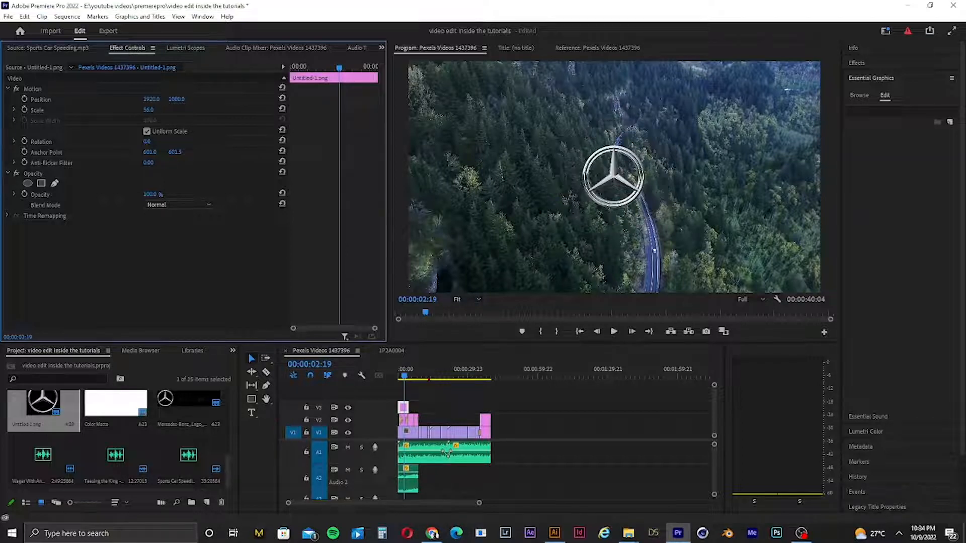
Reset the scale of Untitled-1.png, set it to 18, and stretch the clip on V3 from about 14 seconds to the sequence end.
key(ctrl+z)
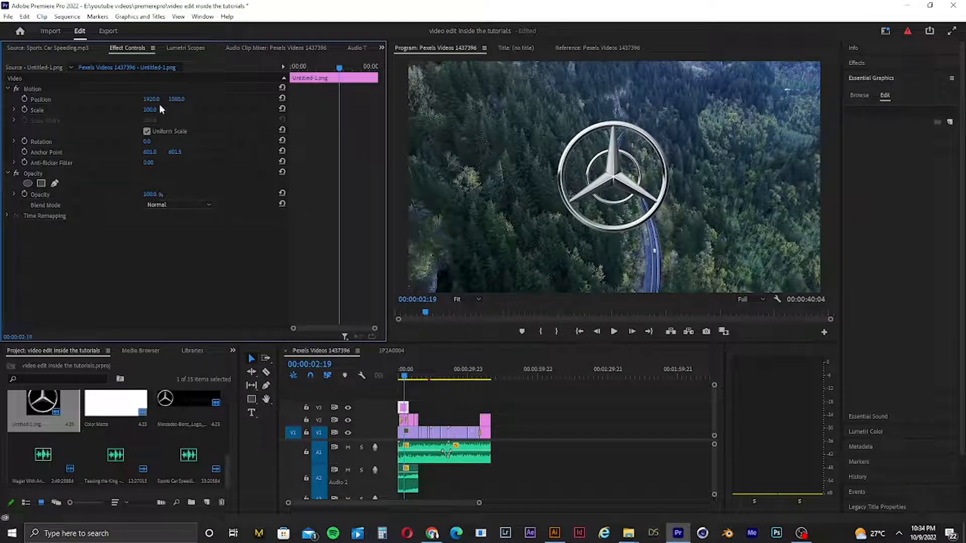
drag(148, 109, 132, 110)
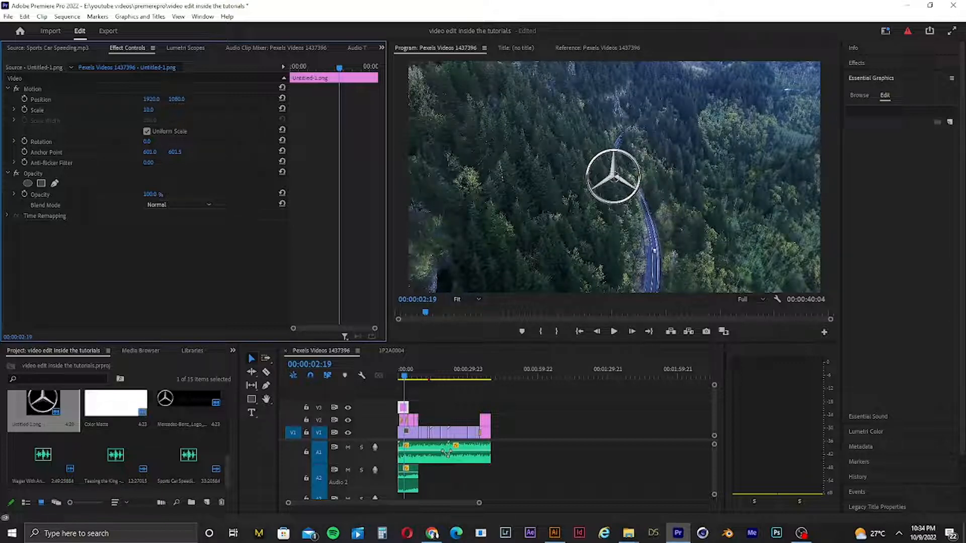
drag(407, 410, 491, 415)
drag(402, 377, 431, 409)
click(457, 381)
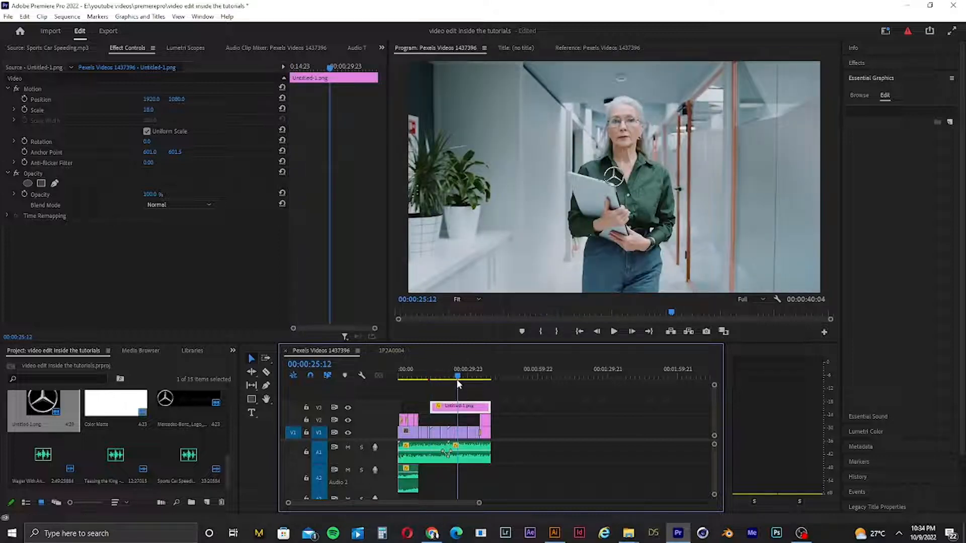
Move the Mercedes star overlay to the lower-right corner of the frame by setting its position to 3397, 1912.
drag(167, 101, 252, 101)
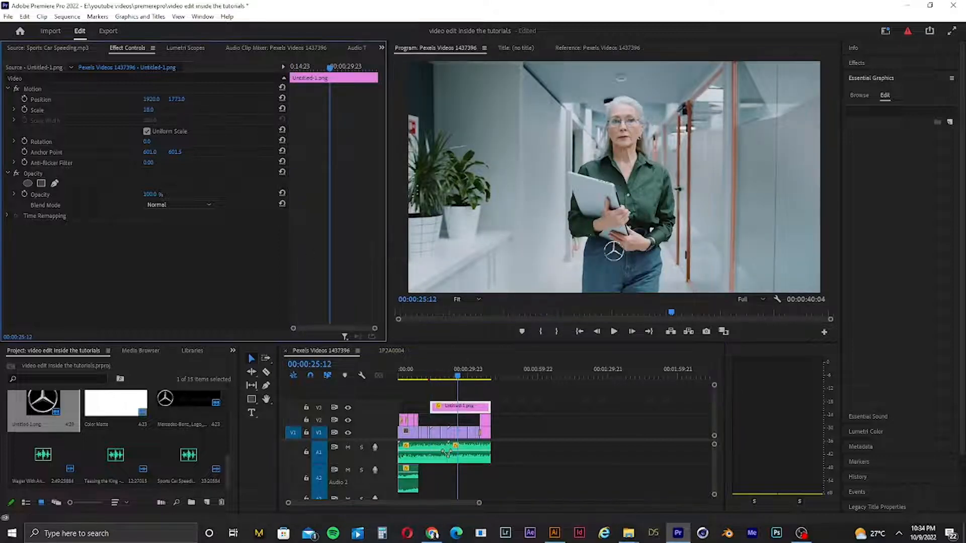
drag(177, 100, 268, 99)
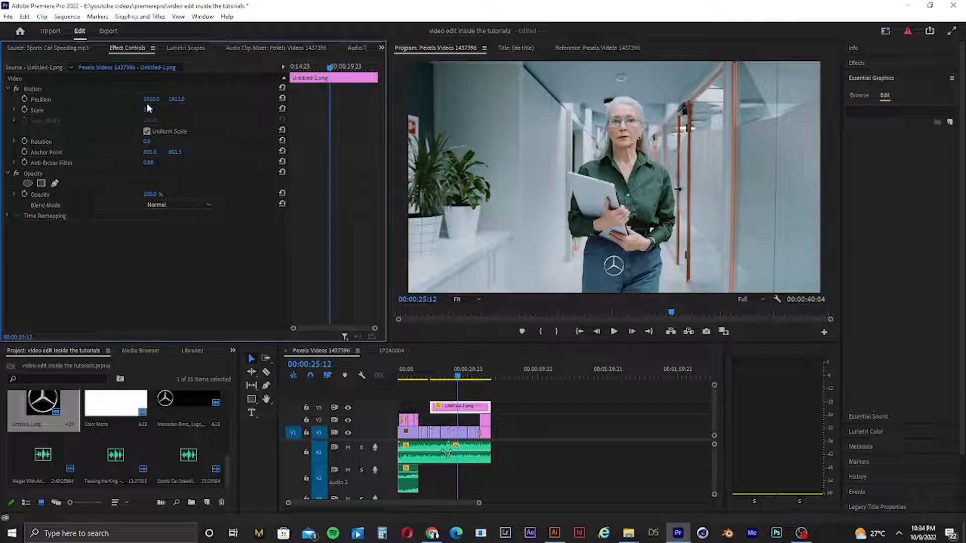
drag(147, 103, 382, 103)
Trim the end of Untitled-1.png on V3 back to the start of the closing Mercedes-Benz logo at about 00:00:35:05.
drag(464, 378, 481, 377)
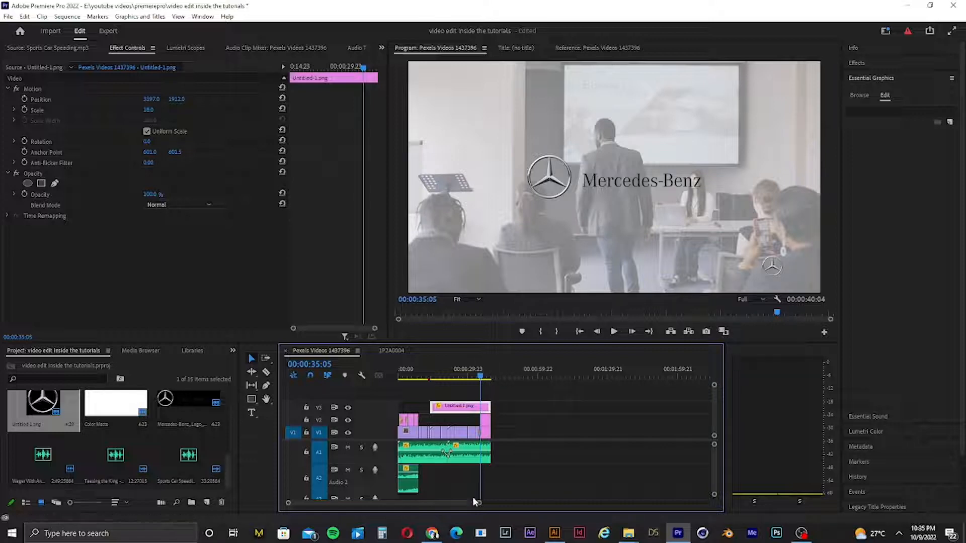
drag(481, 506, 391, 503)
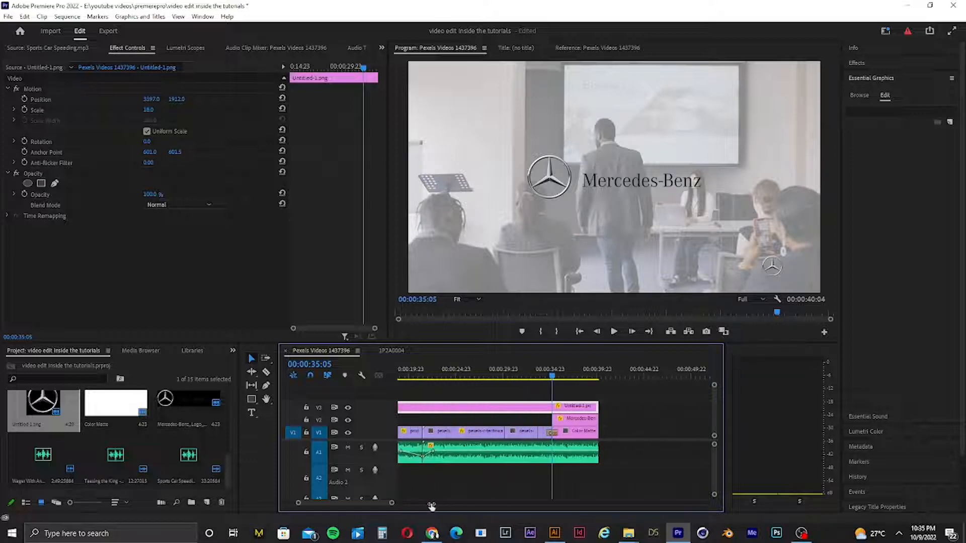
drag(554, 407, 549, 409)
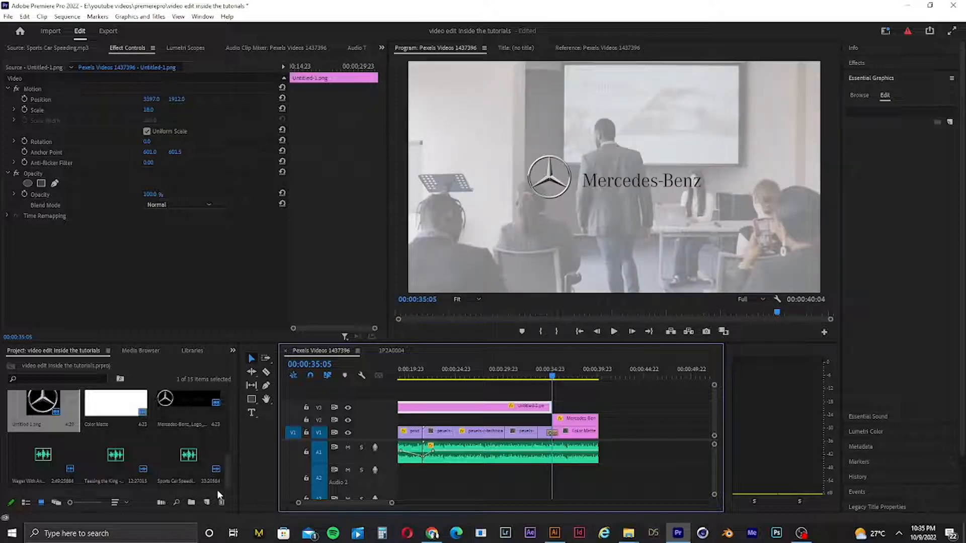
Create an adjustment layer and place it on V4 so that it spans the whole sequence.
click(207, 504)
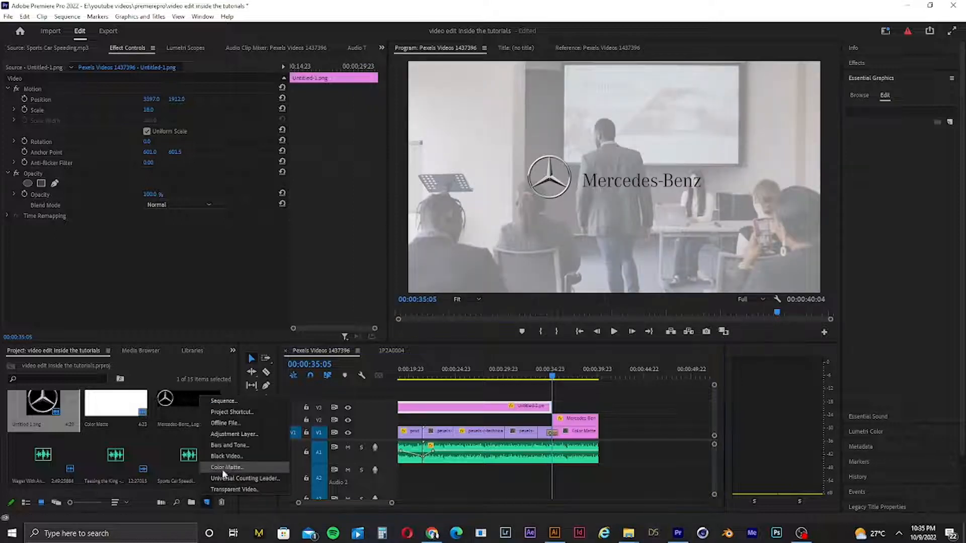
click(237, 434)
click(500, 302)
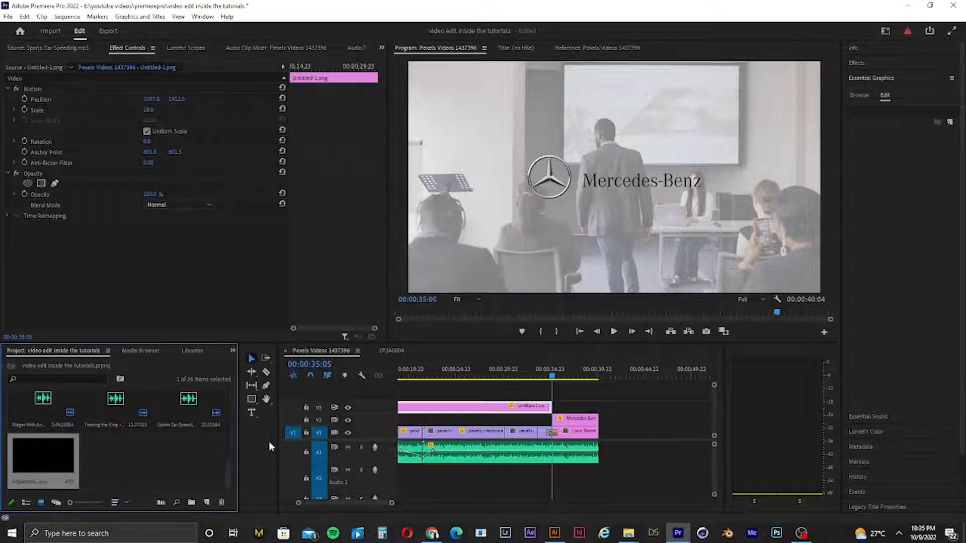
drag(81, 464, 400, 397)
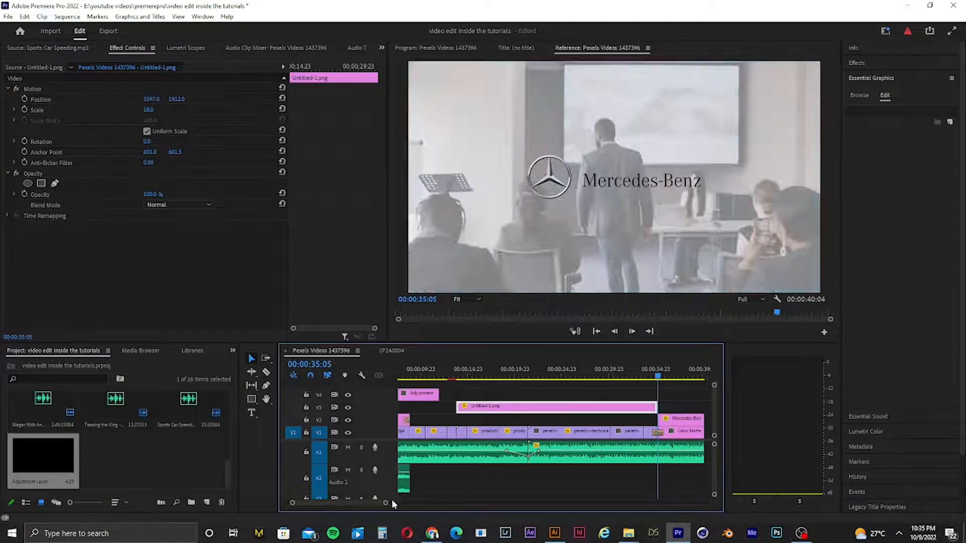
drag(385, 503, 466, 505)
drag(417, 396, 469, 381)
click(470, 394)
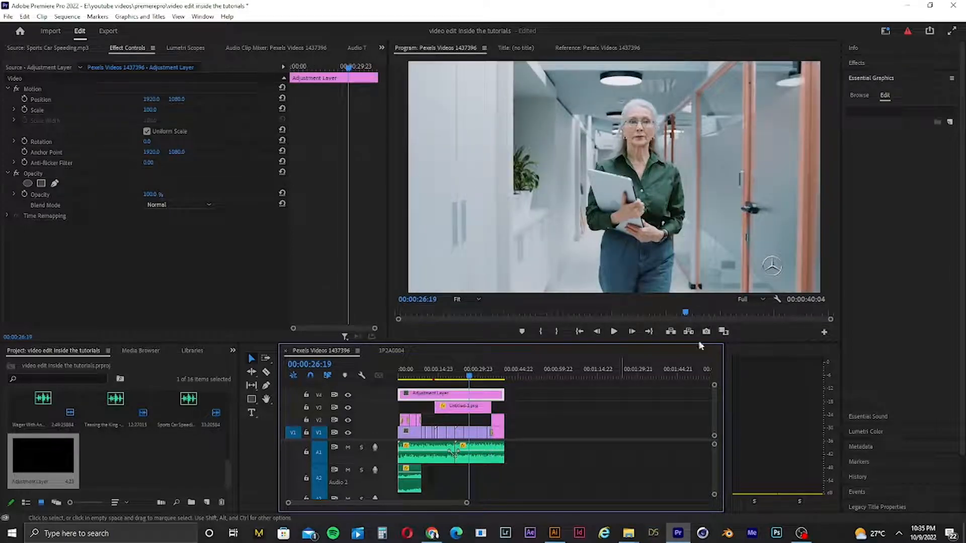
Grade the adjustment layer with Lumetri Color, leaving temperature at 0 and setting exposure to -0.5 and highlights to 51.4.
click(858, 63)
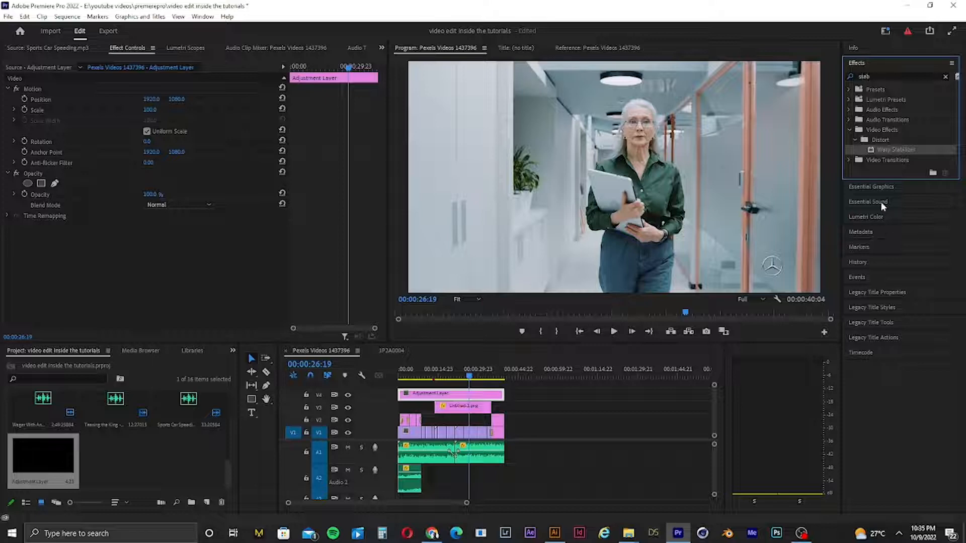
click(875, 217)
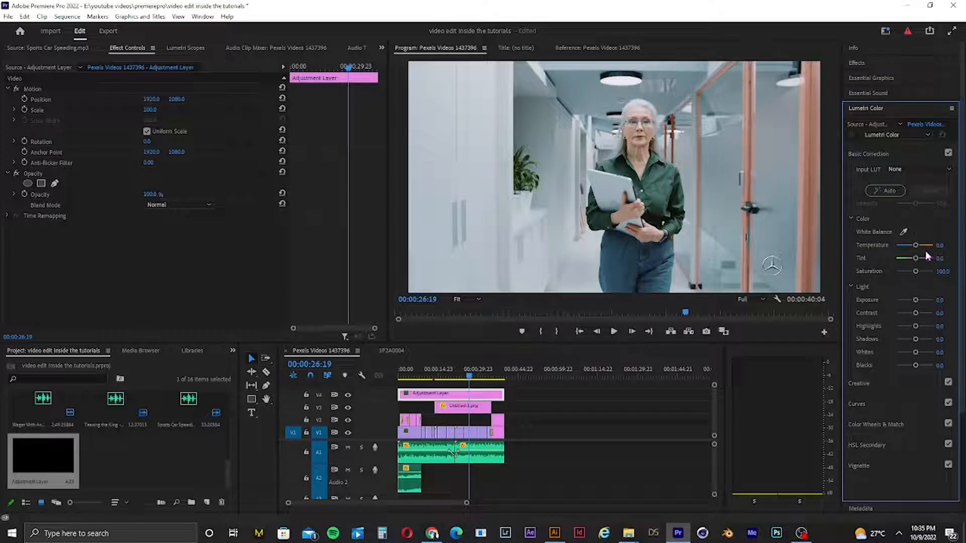
drag(914, 245, 925, 245)
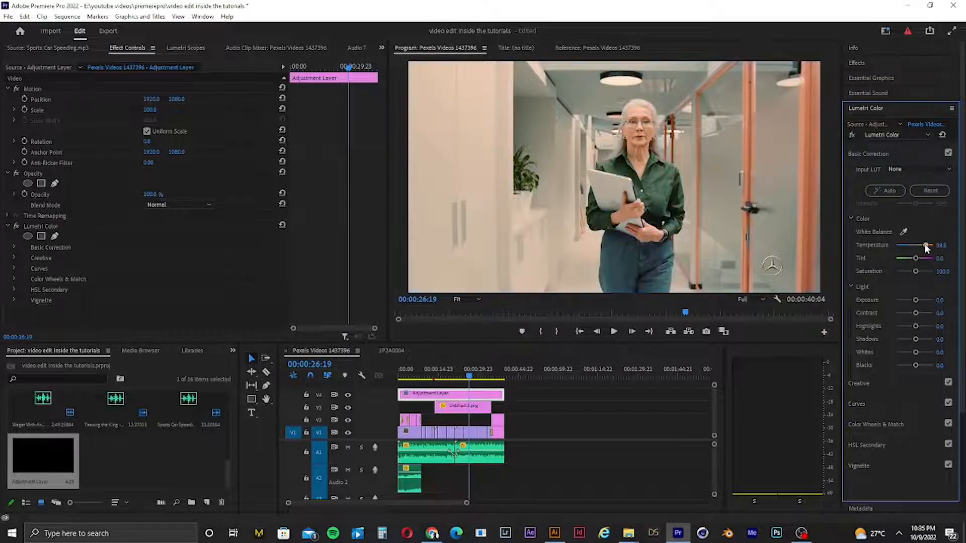
double_click(926, 245)
click(454, 395)
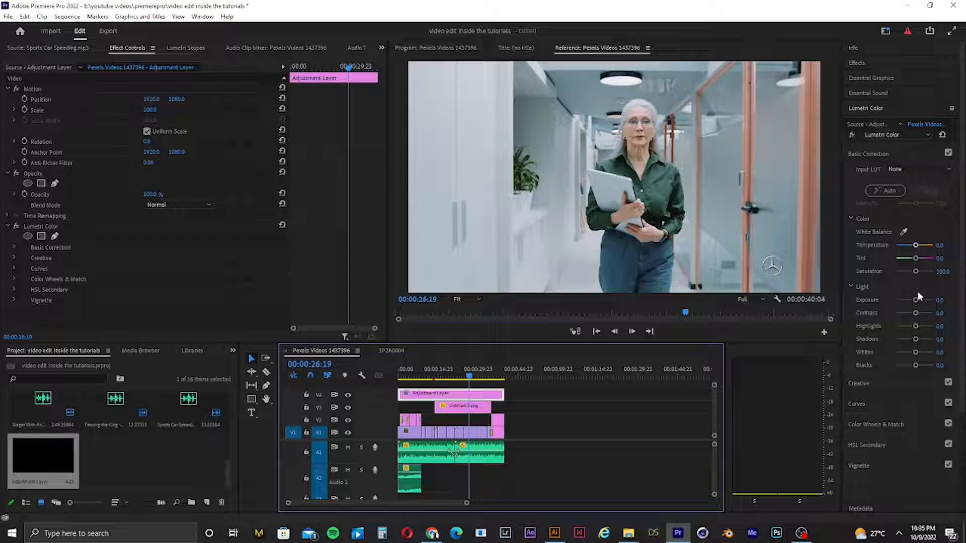
drag(917, 300, 912, 299)
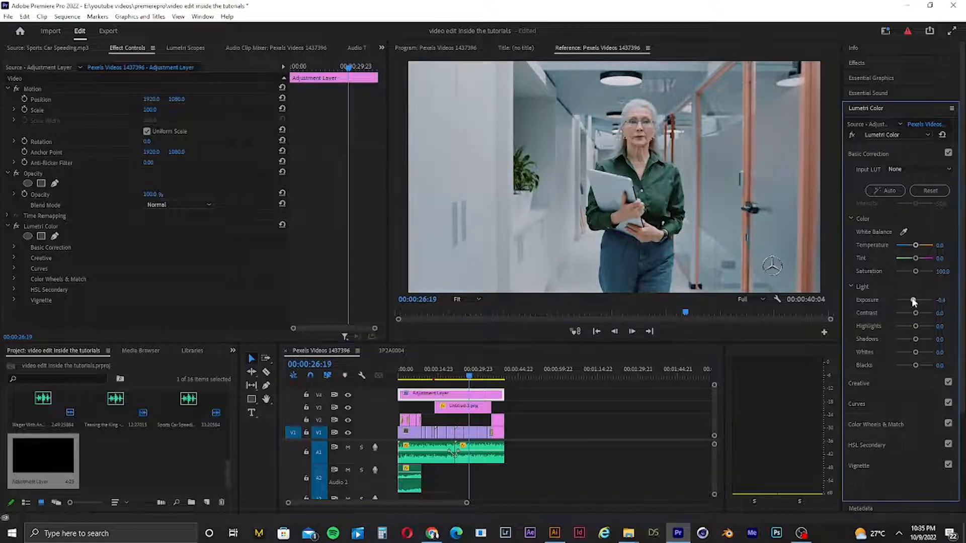
drag(915, 326, 925, 329)
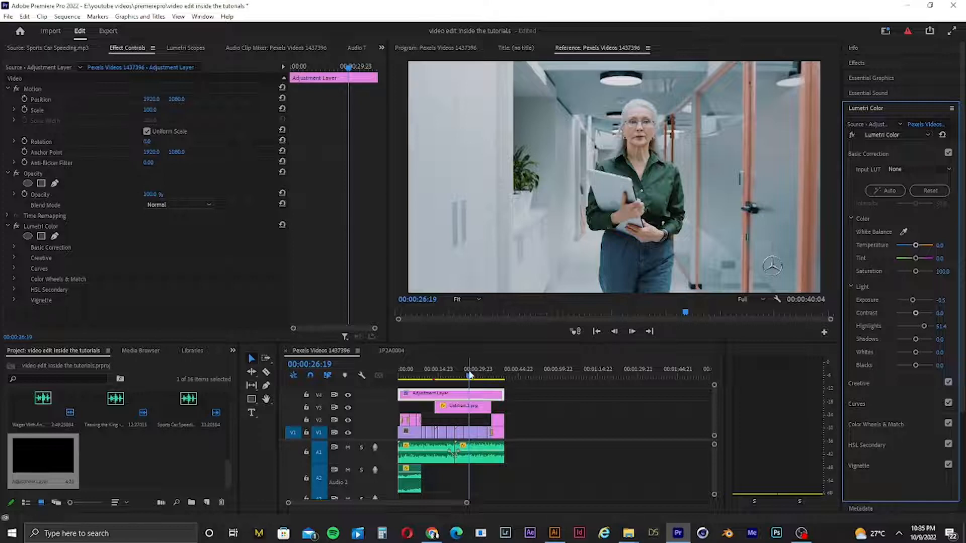
Review the graded sequence from the start, scrub through to the closing Mercedes-Benz logo, and play its transition.
click(369, 390)
key(Home)
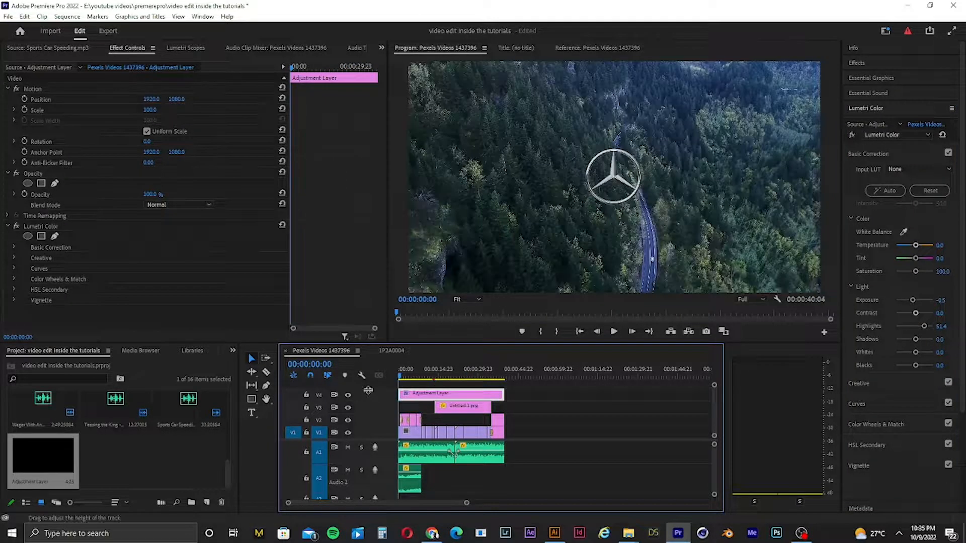
key(space)
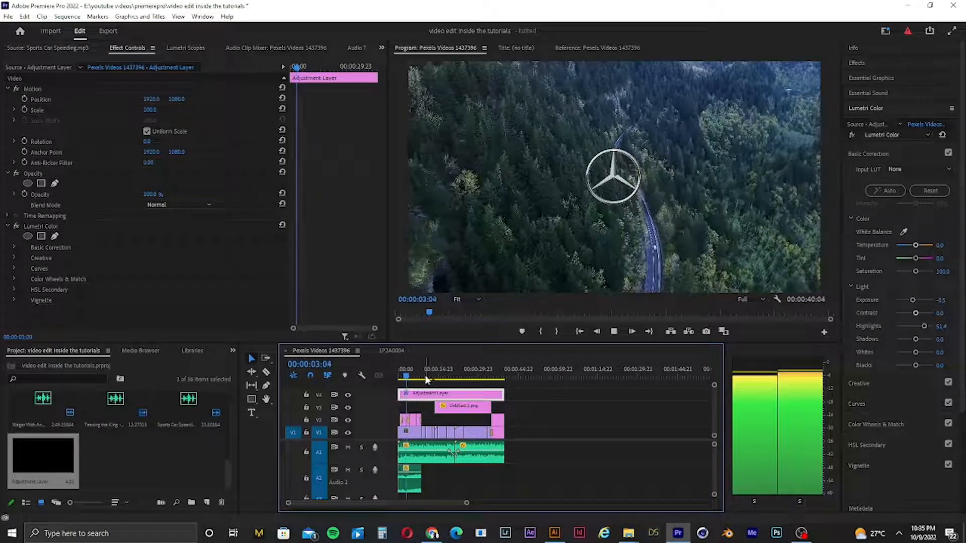
drag(411, 377, 495, 383)
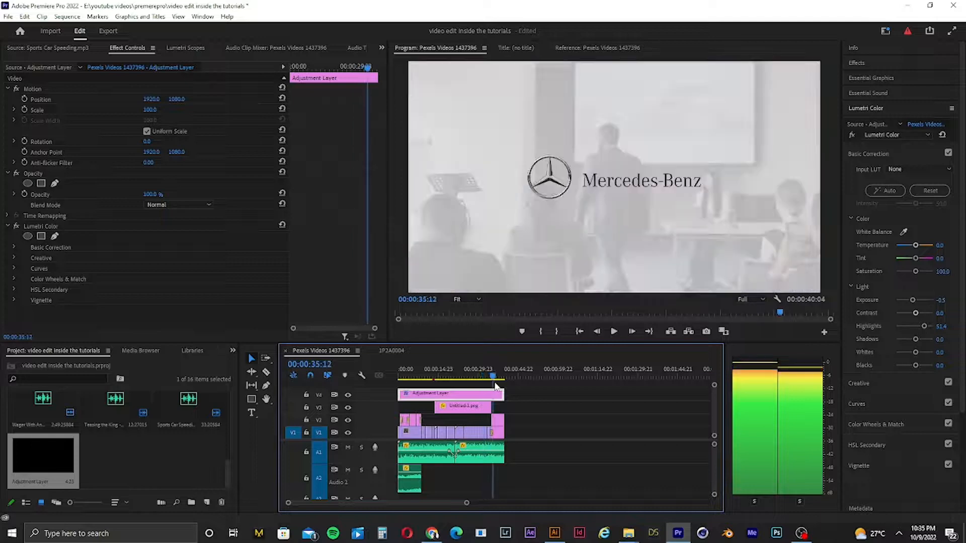
key(space)
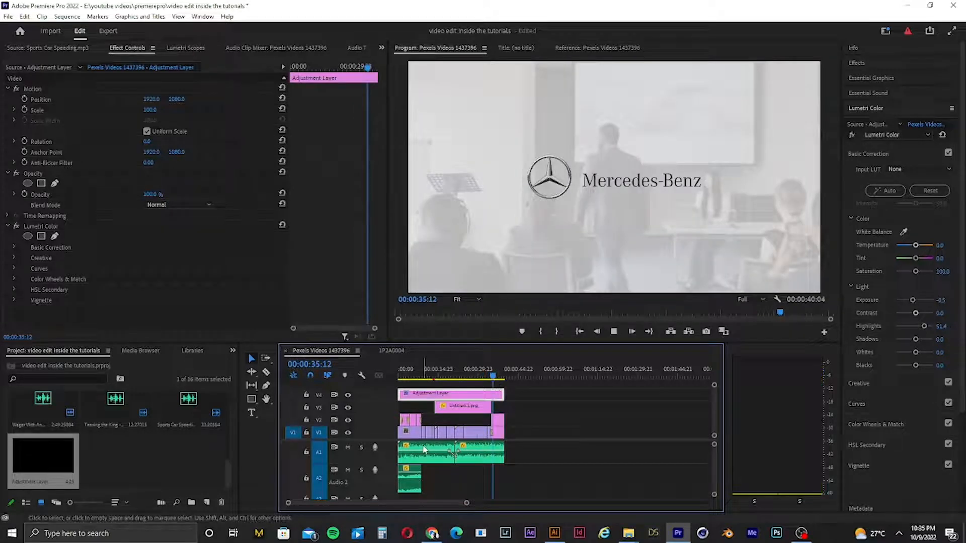
key(space)
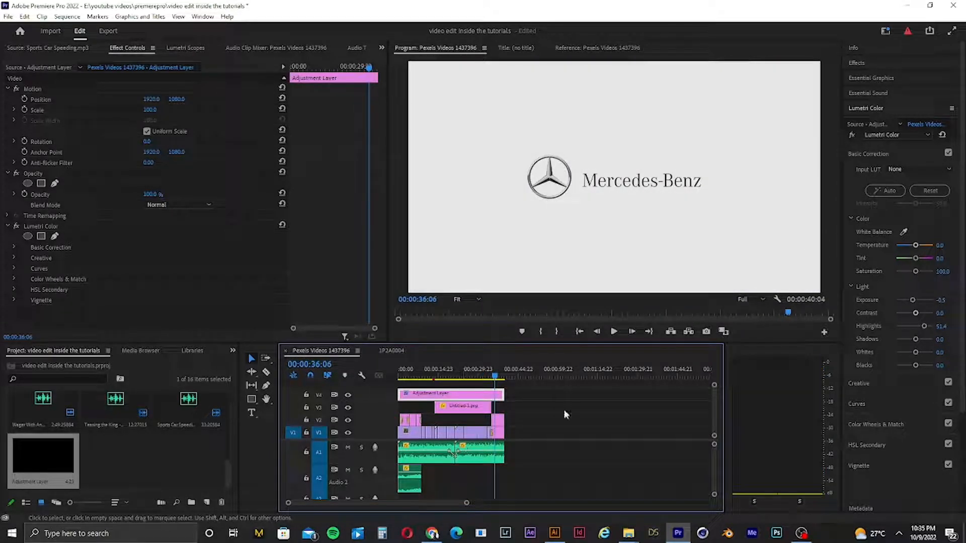
Compare the closing logo and the presentation shot with the V4 adjustment layer's output switched off and on again.
click(347, 395)
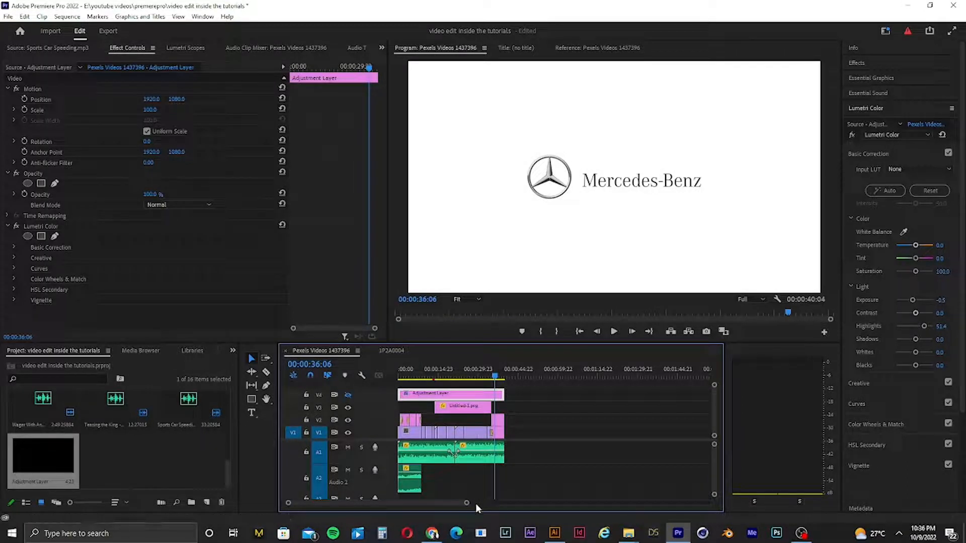
mouse_move(468, 504)
mouse_down()
mouse_move(495, 504)
mouse_move(471, 504)
mouse_up()
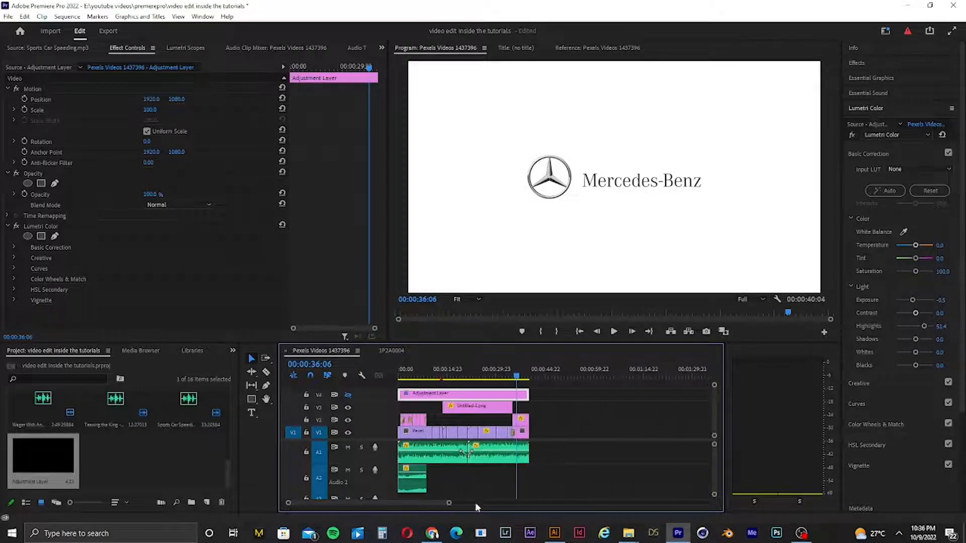
drag(517, 383, 505, 383)
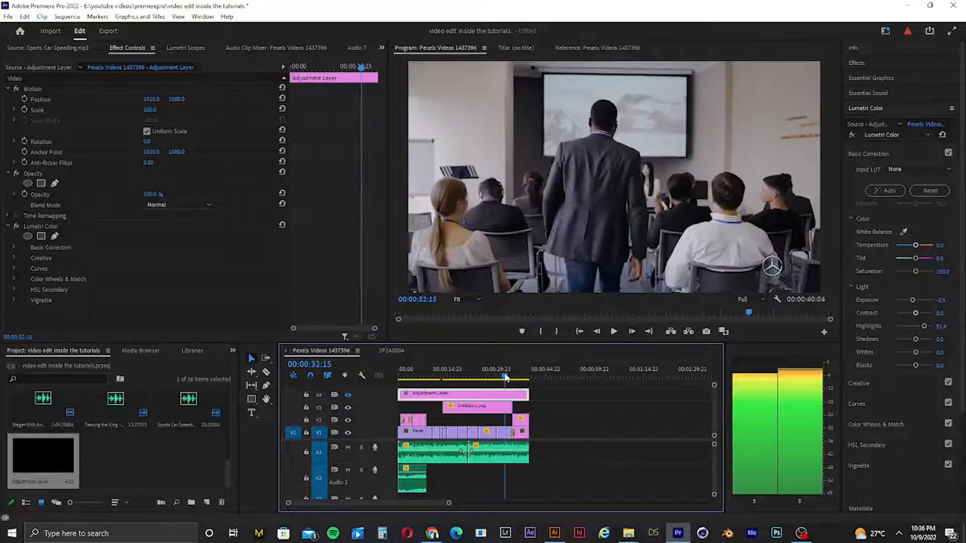
click(350, 397)
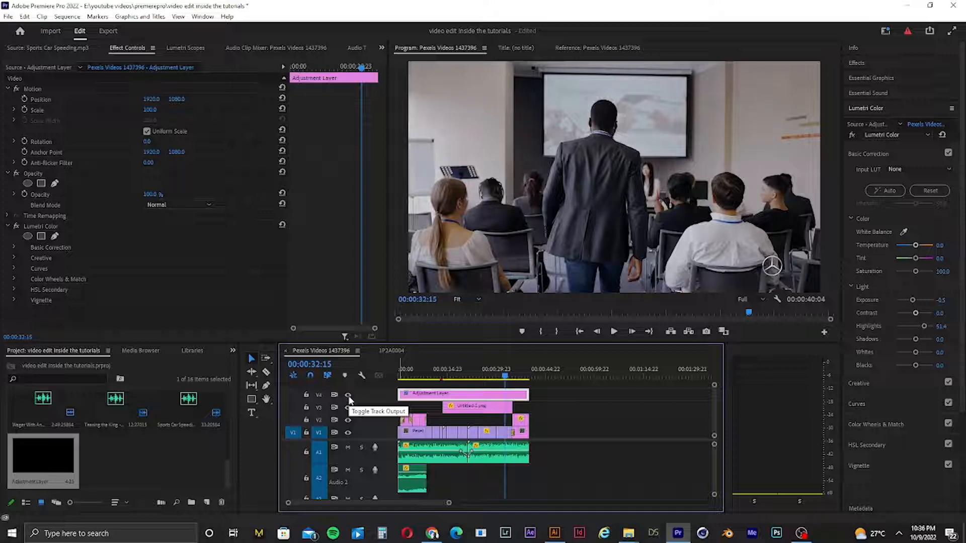
Trim the end of the adjustment layer on V4 to the end of Untitled-1.png so it excludes the closing logo.
mouse_move(507, 378)
mouse_down()
mouse_move(474, 377)
mouse_move(512, 377)
mouse_up()
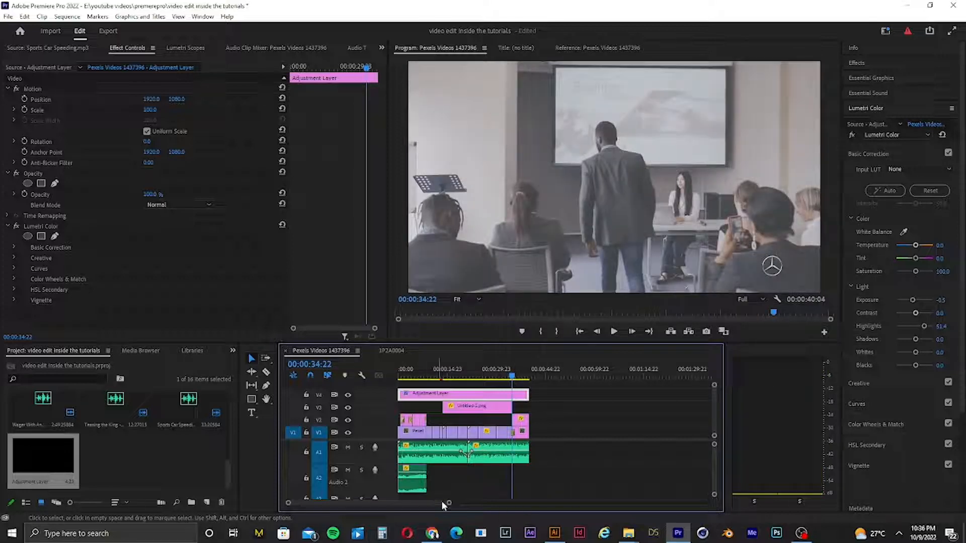
drag(449, 502, 415, 500)
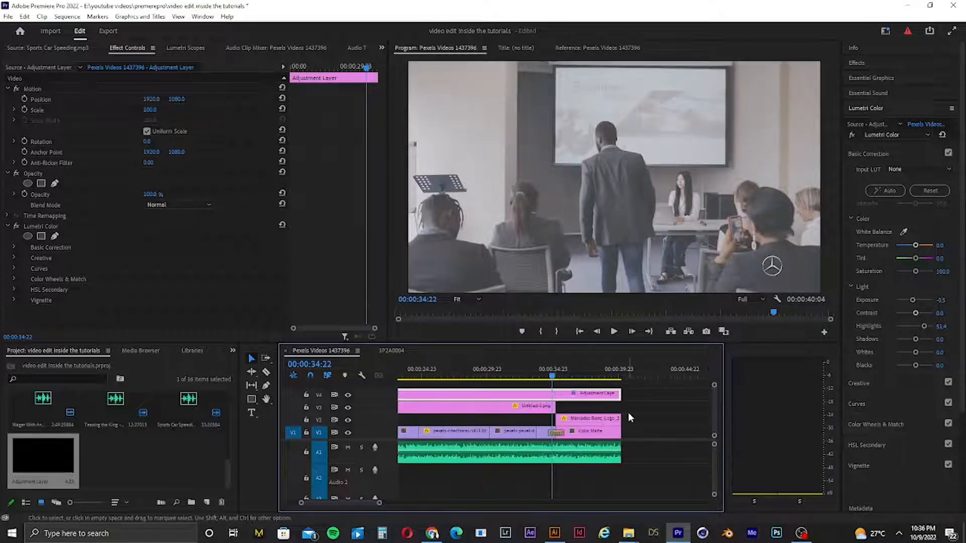
drag(571, 396, 552, 396)
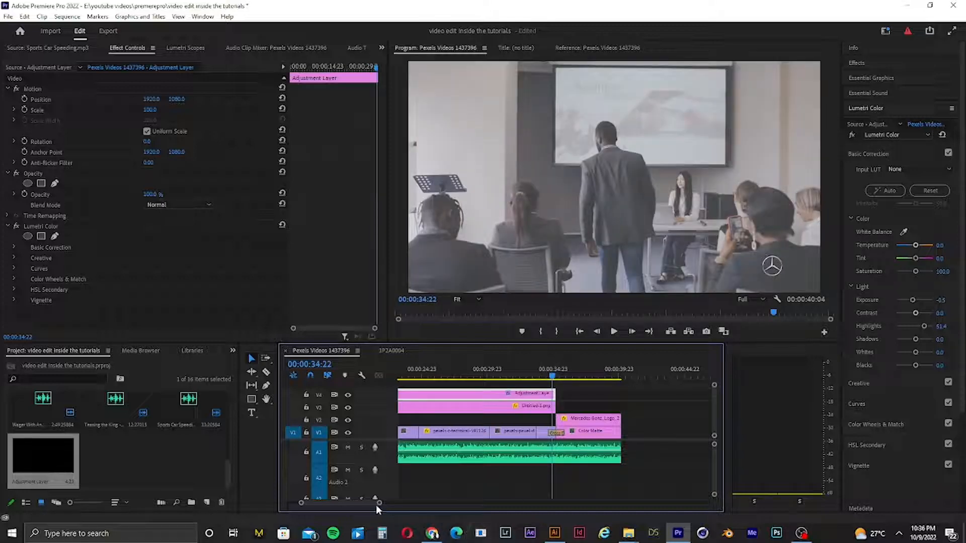
Save the project and play the sequence from the start to the title The New C-Class.
drag(380, 503, 485, 496)
key(Home)
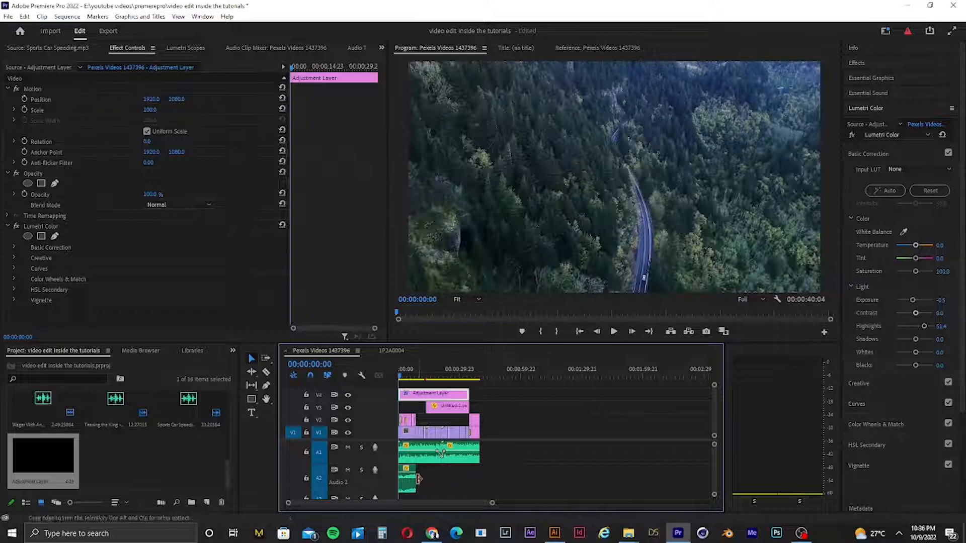
drag(492, 503, 463, 503)
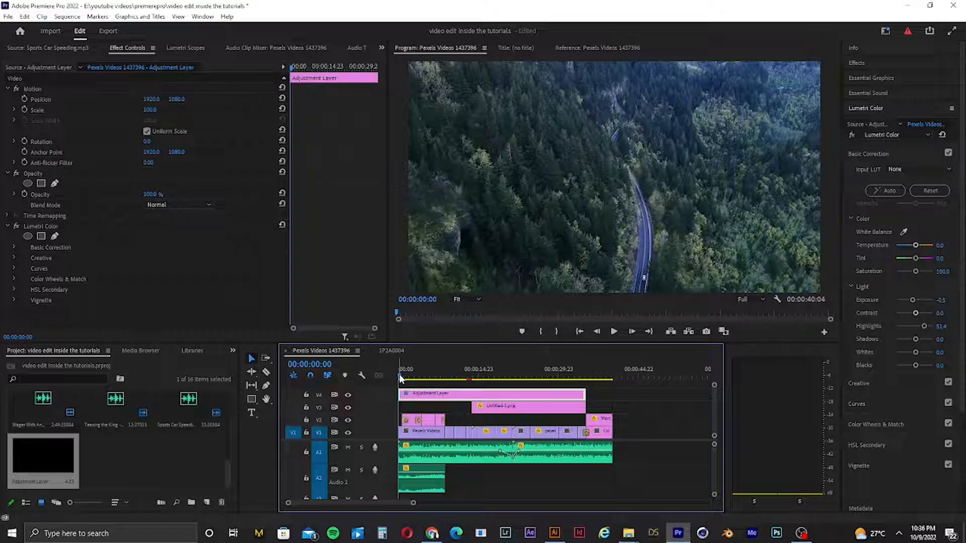
key(ctrl+s)
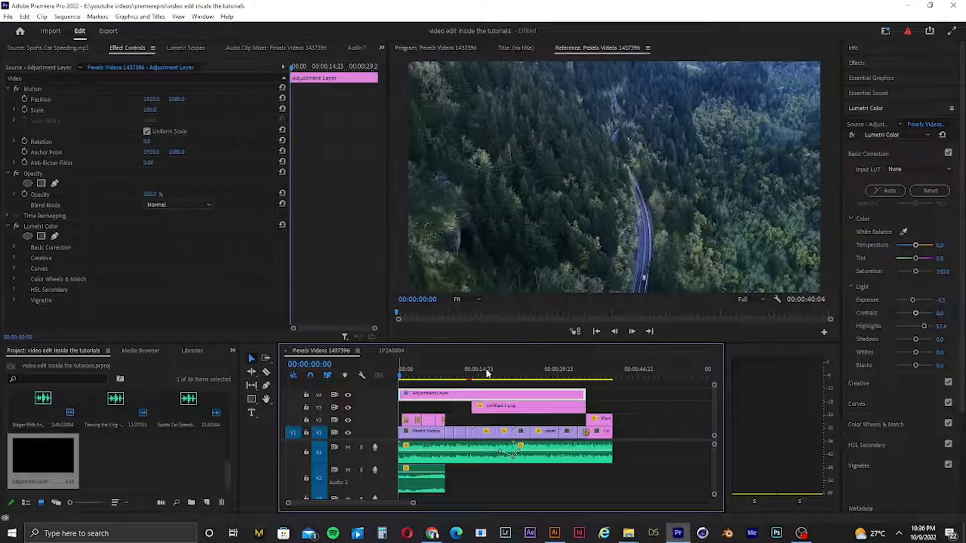
key(space)
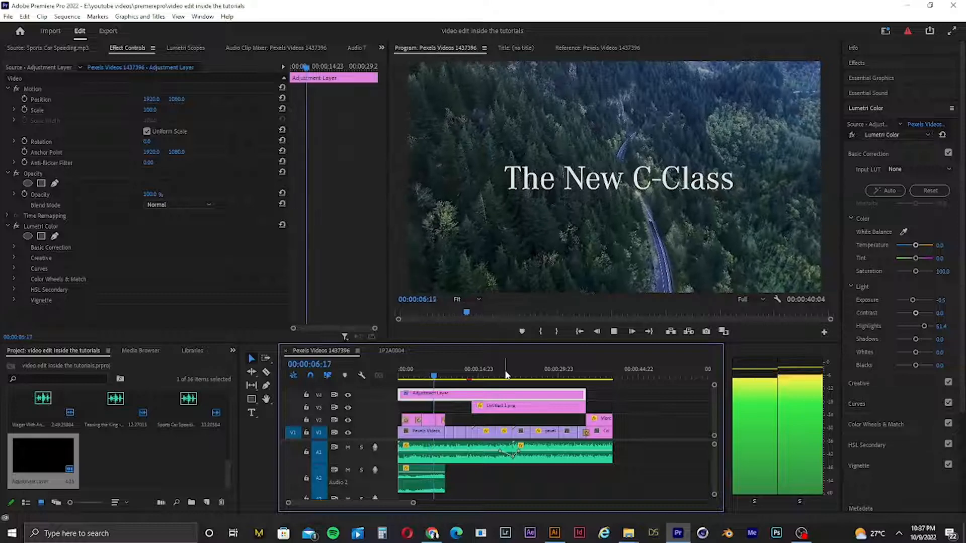
key(space)
key(ctrl+s)
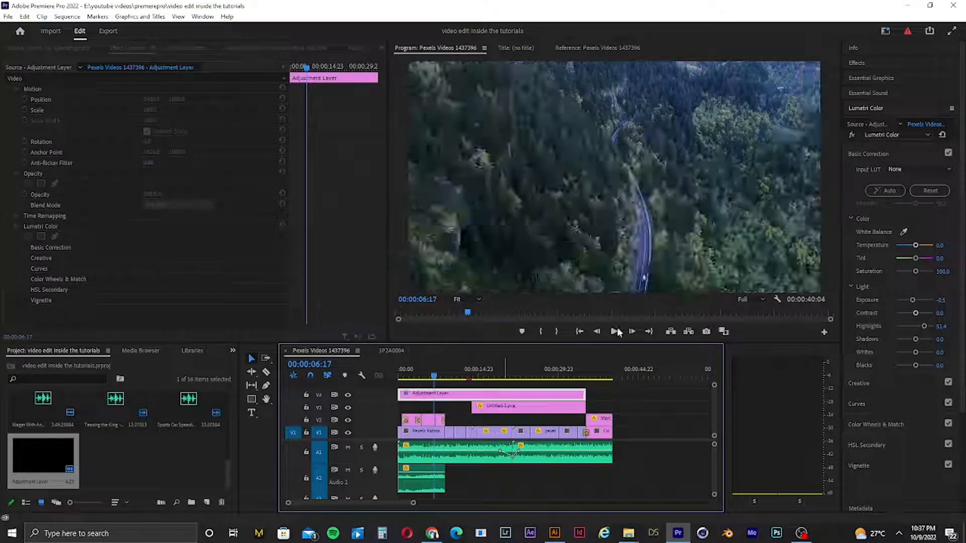
Save the project, scrub to the closing Mercedes-Benz logo and play its transition, and replay the sequence's opening.
key(ctrl+s)
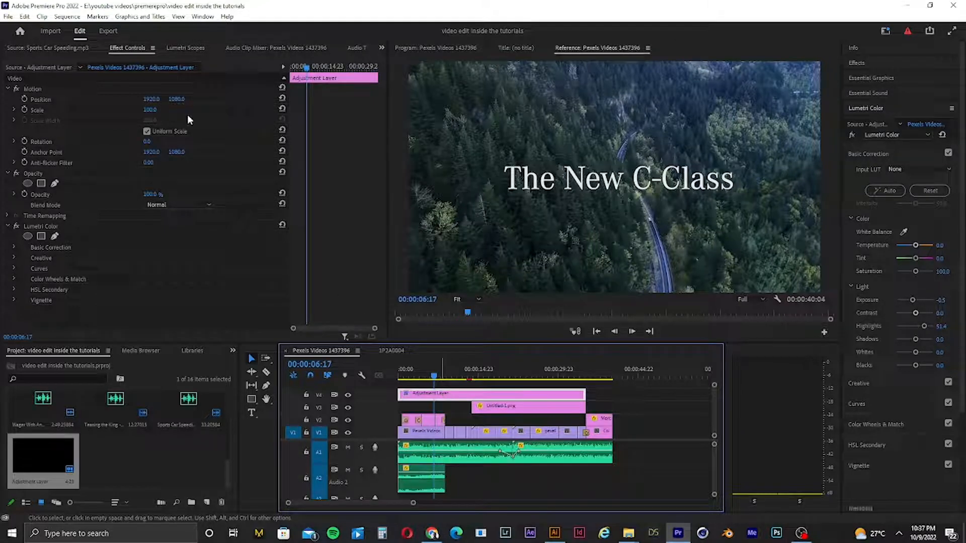
drag(436, 376, 550, 377)
key(space)
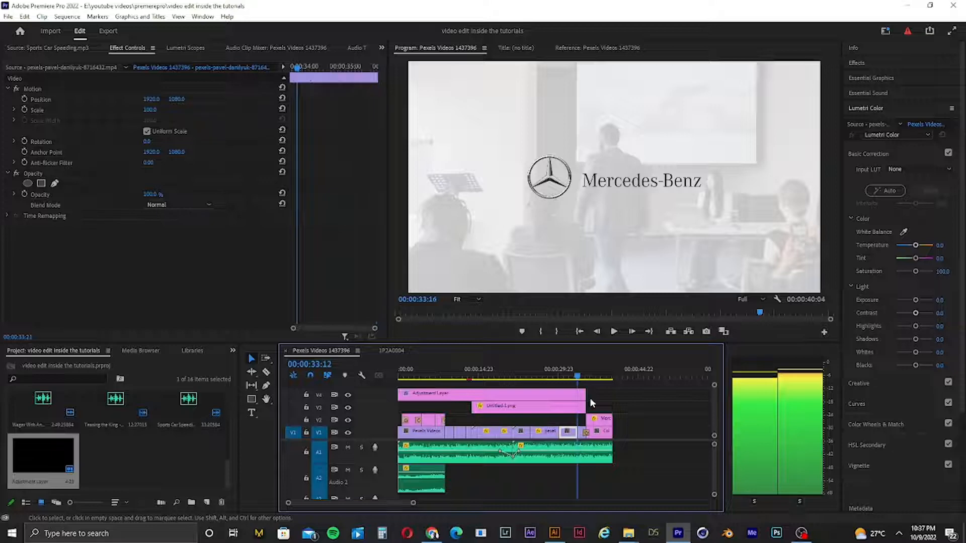
key(Home)
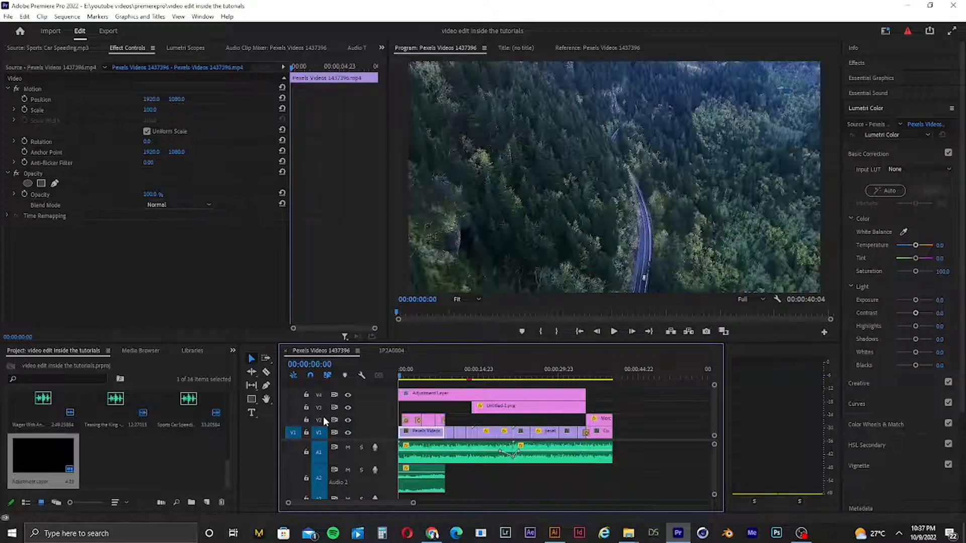
key(space)
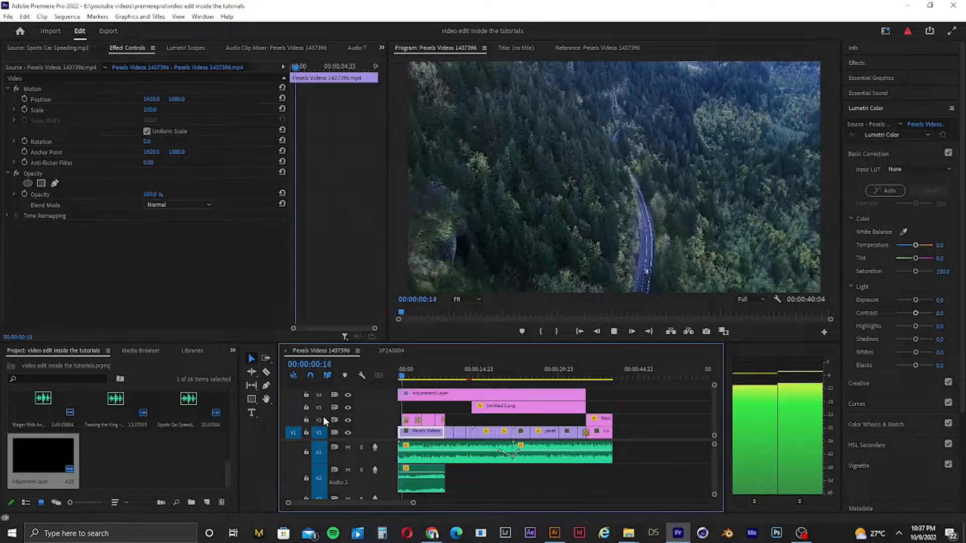
key(space)
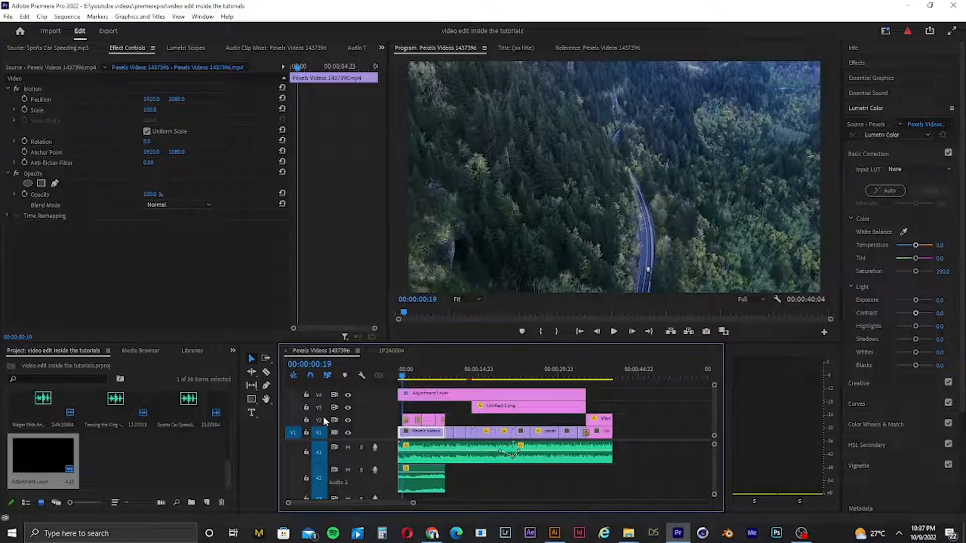
Open the media export settings for the sequence and preview the title The New C-Class.
click(8, 16)
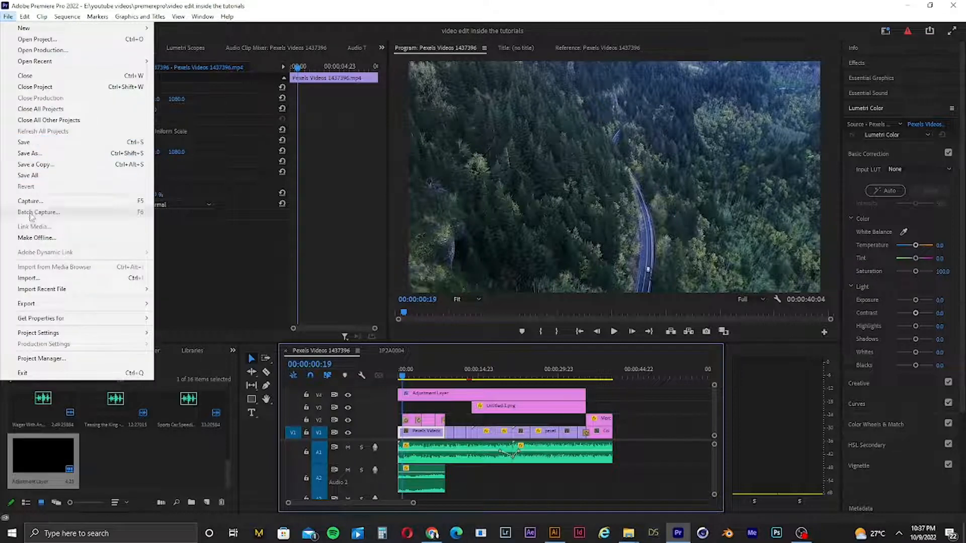
mouse_move(28, 302)
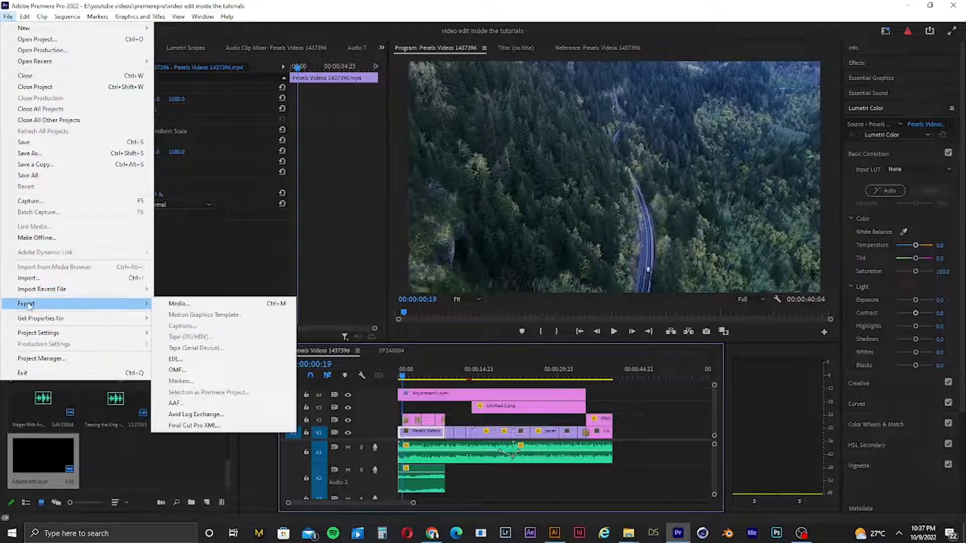
click(185, 304)
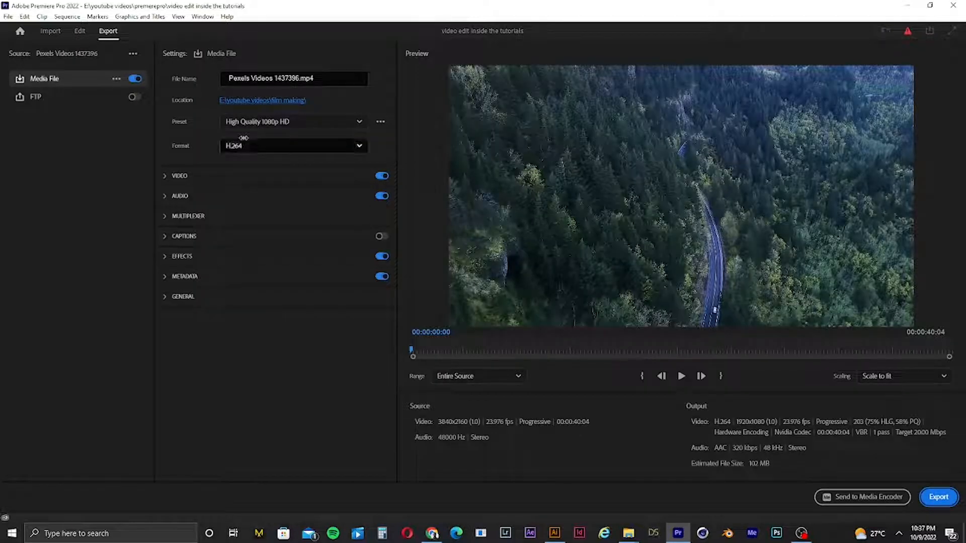
drag(418, 355, 474, 369)
Try the Match Source - Adaptive Medium Bitrate and Adaptive High Bitrate presets and compare their estimated file sizes.
click(321, 124)
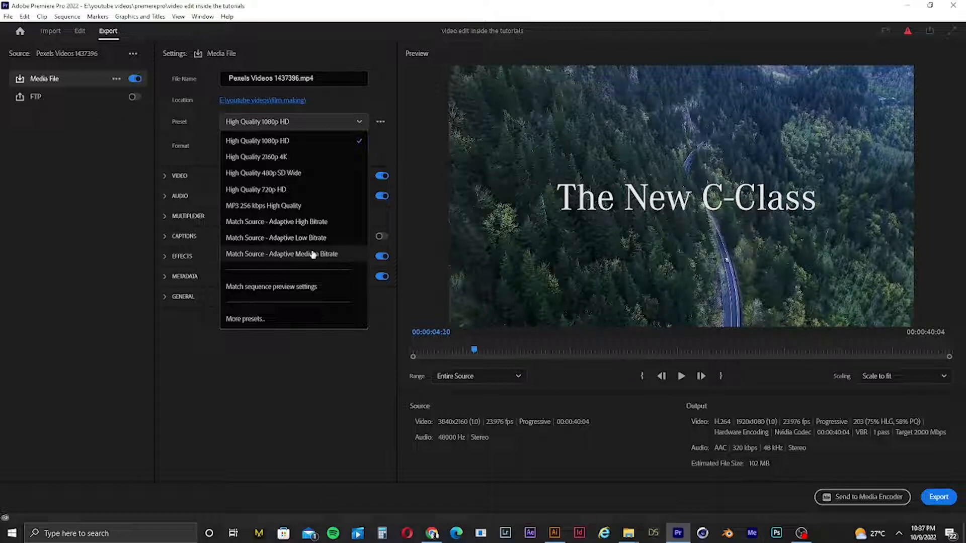
key(Escape)
click(322, 124)
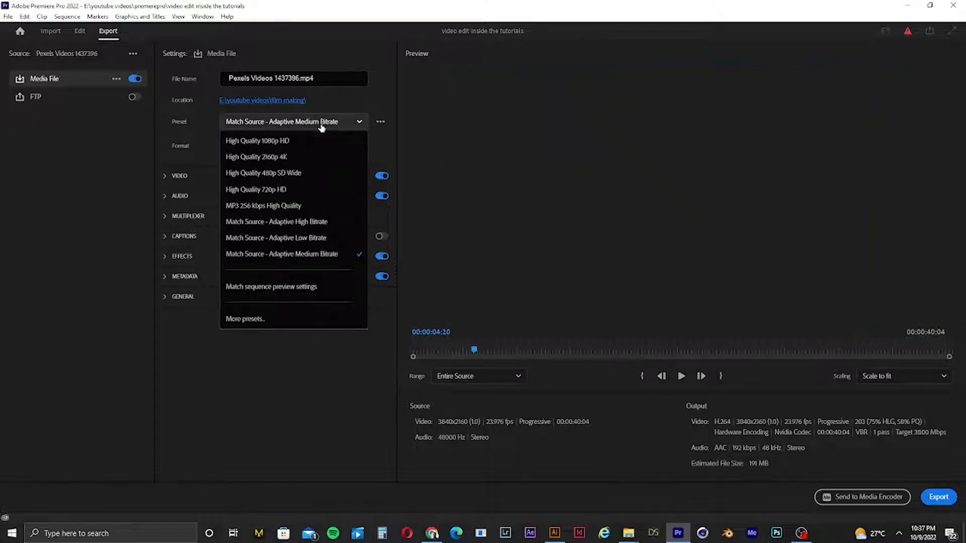
click(310, 225)
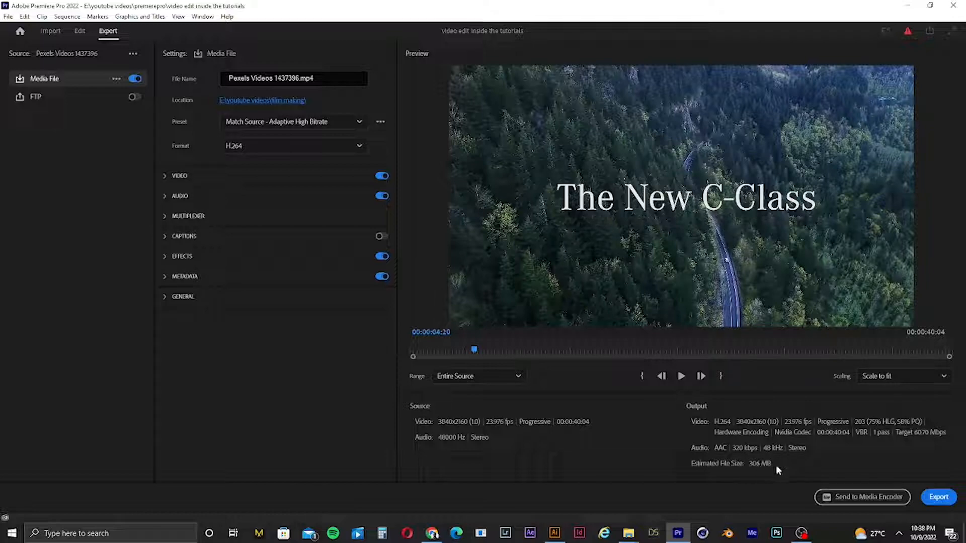
click(328, 126)
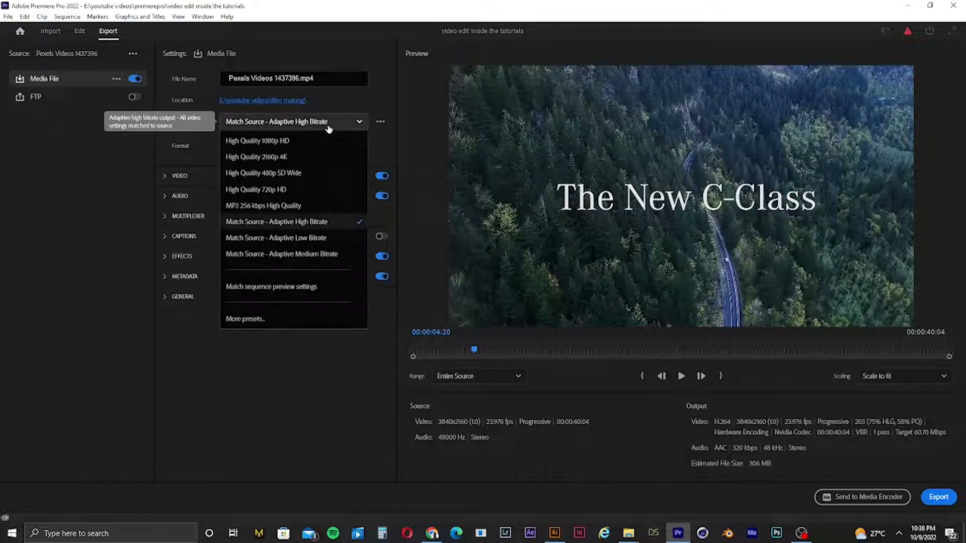
click(312, 225)
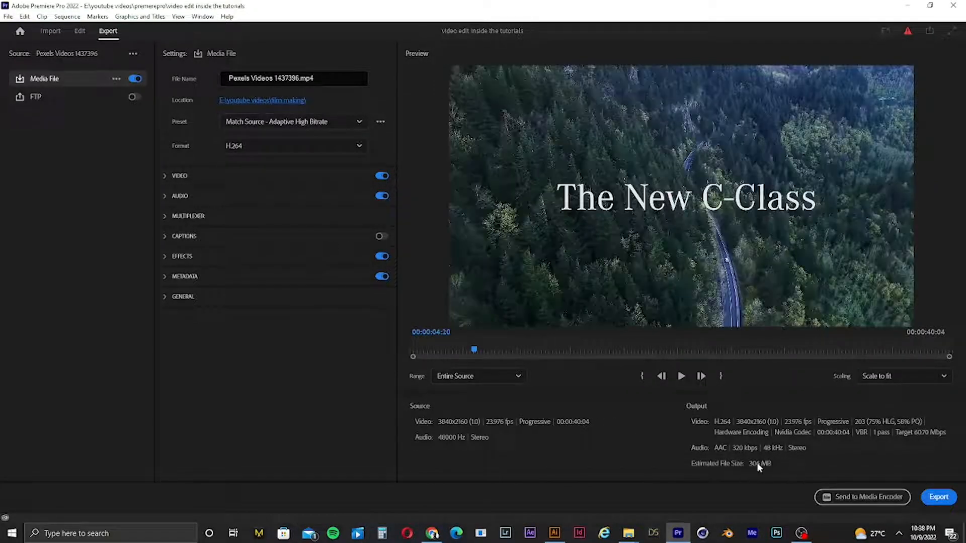
click(328, 122)
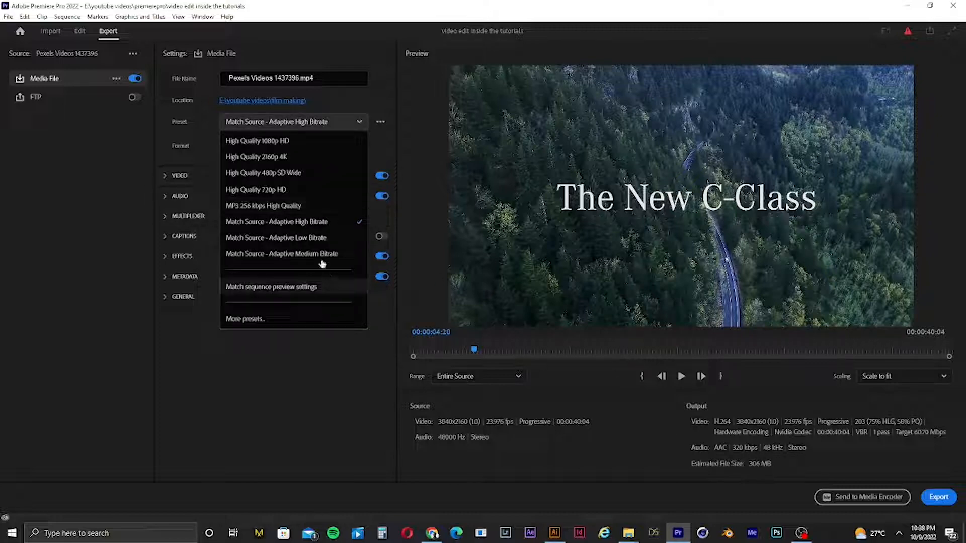
click(320, 255)
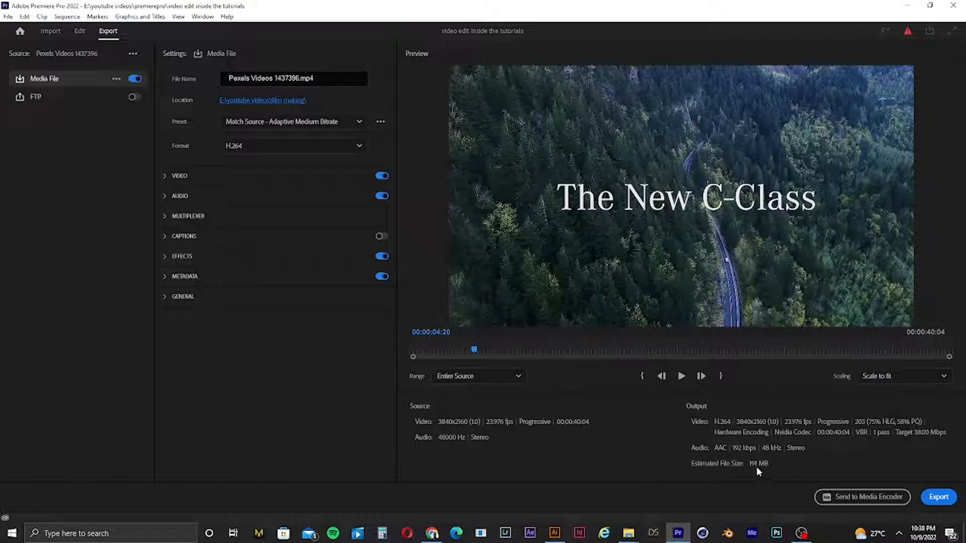
Choose the H.264 format with the High Quality 1080p HD preset and export the entire sequence as Pexels Videos 1437396.mp4.
click(285, 147)
scroll(263, 352, down, 1)
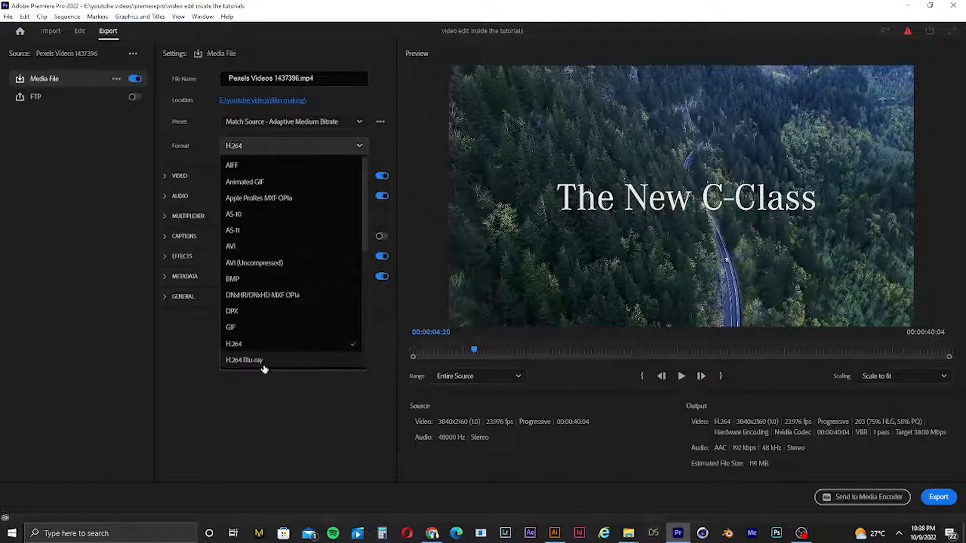
click(255, 347)
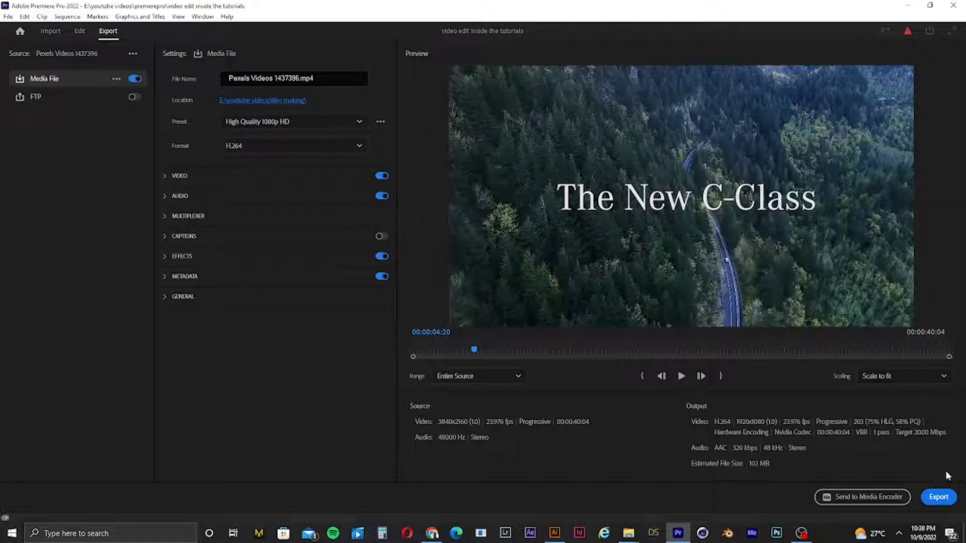
drag(485, 352, 441, 352)
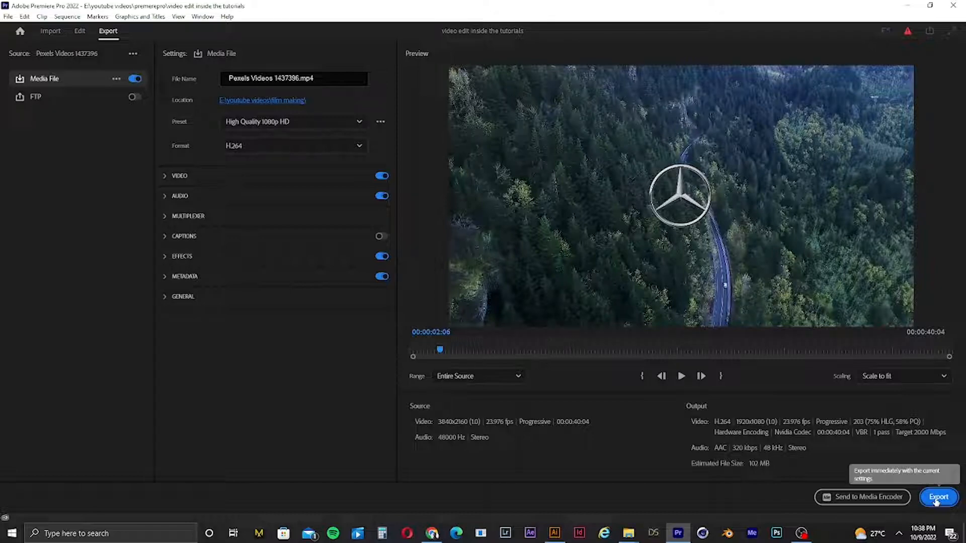
click(937, 498)
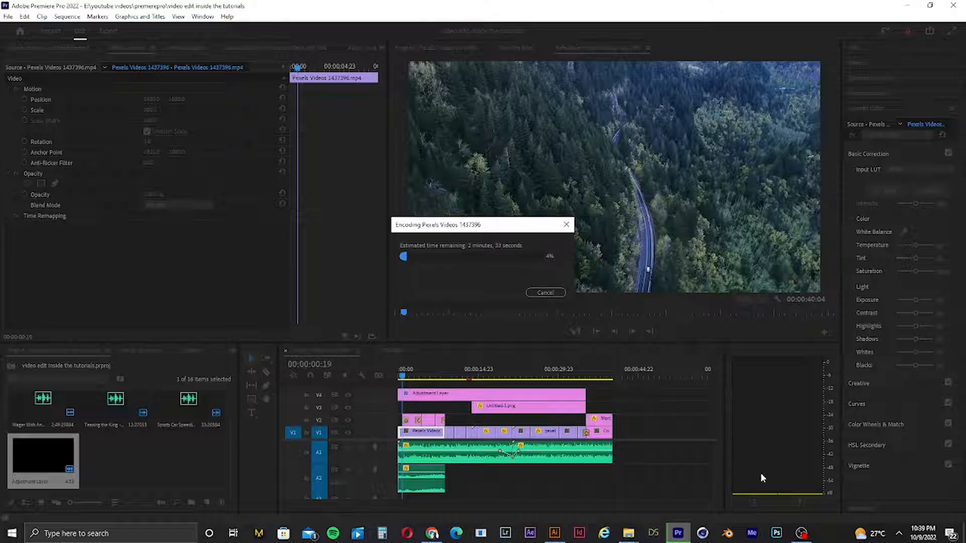
click(801, 533)
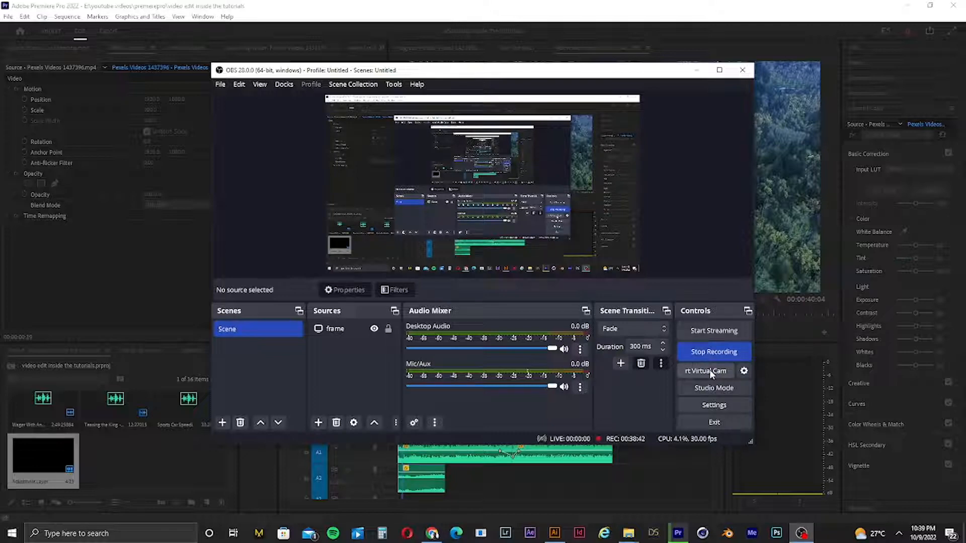